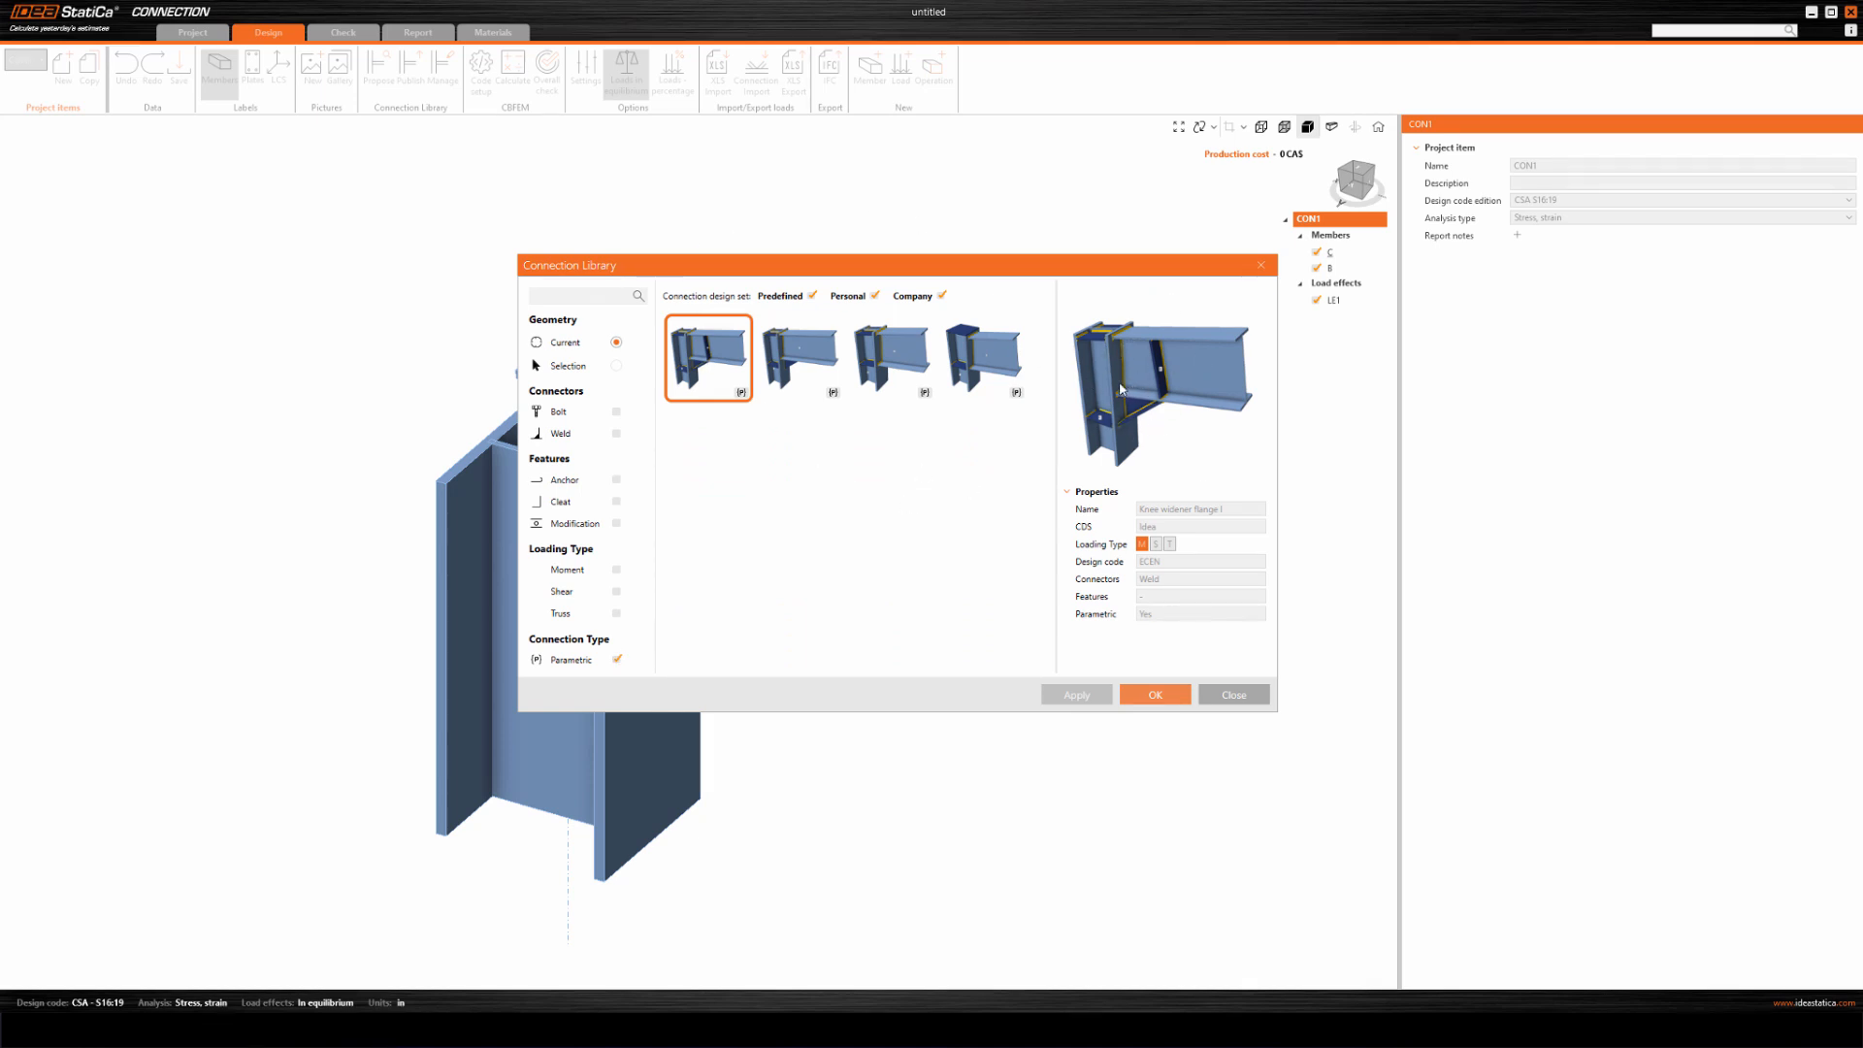
Apply the knee widener flange I design to the joint, converting its materials to 300W steel and E49xx welds.
{"action": "left_click", "coordinate": [1141, 694]}
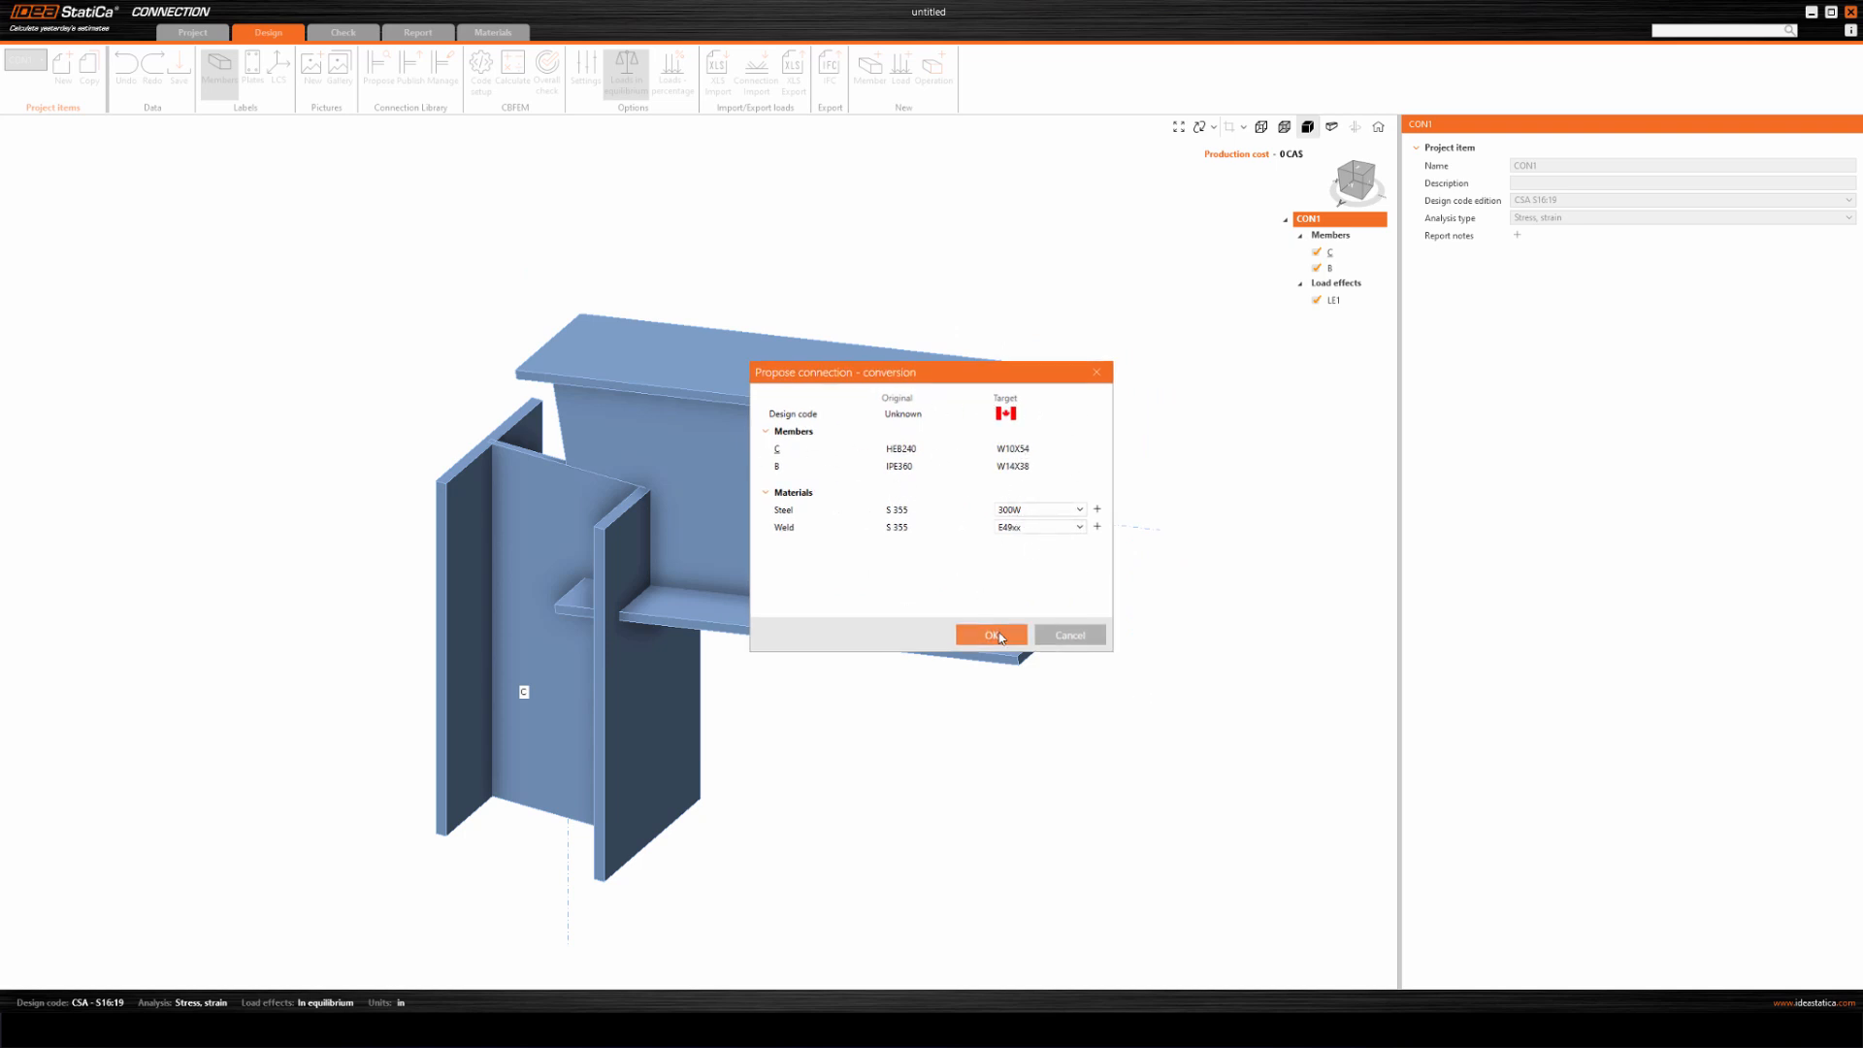
{"action": "left_click", "coordinate": [1002, 636]}
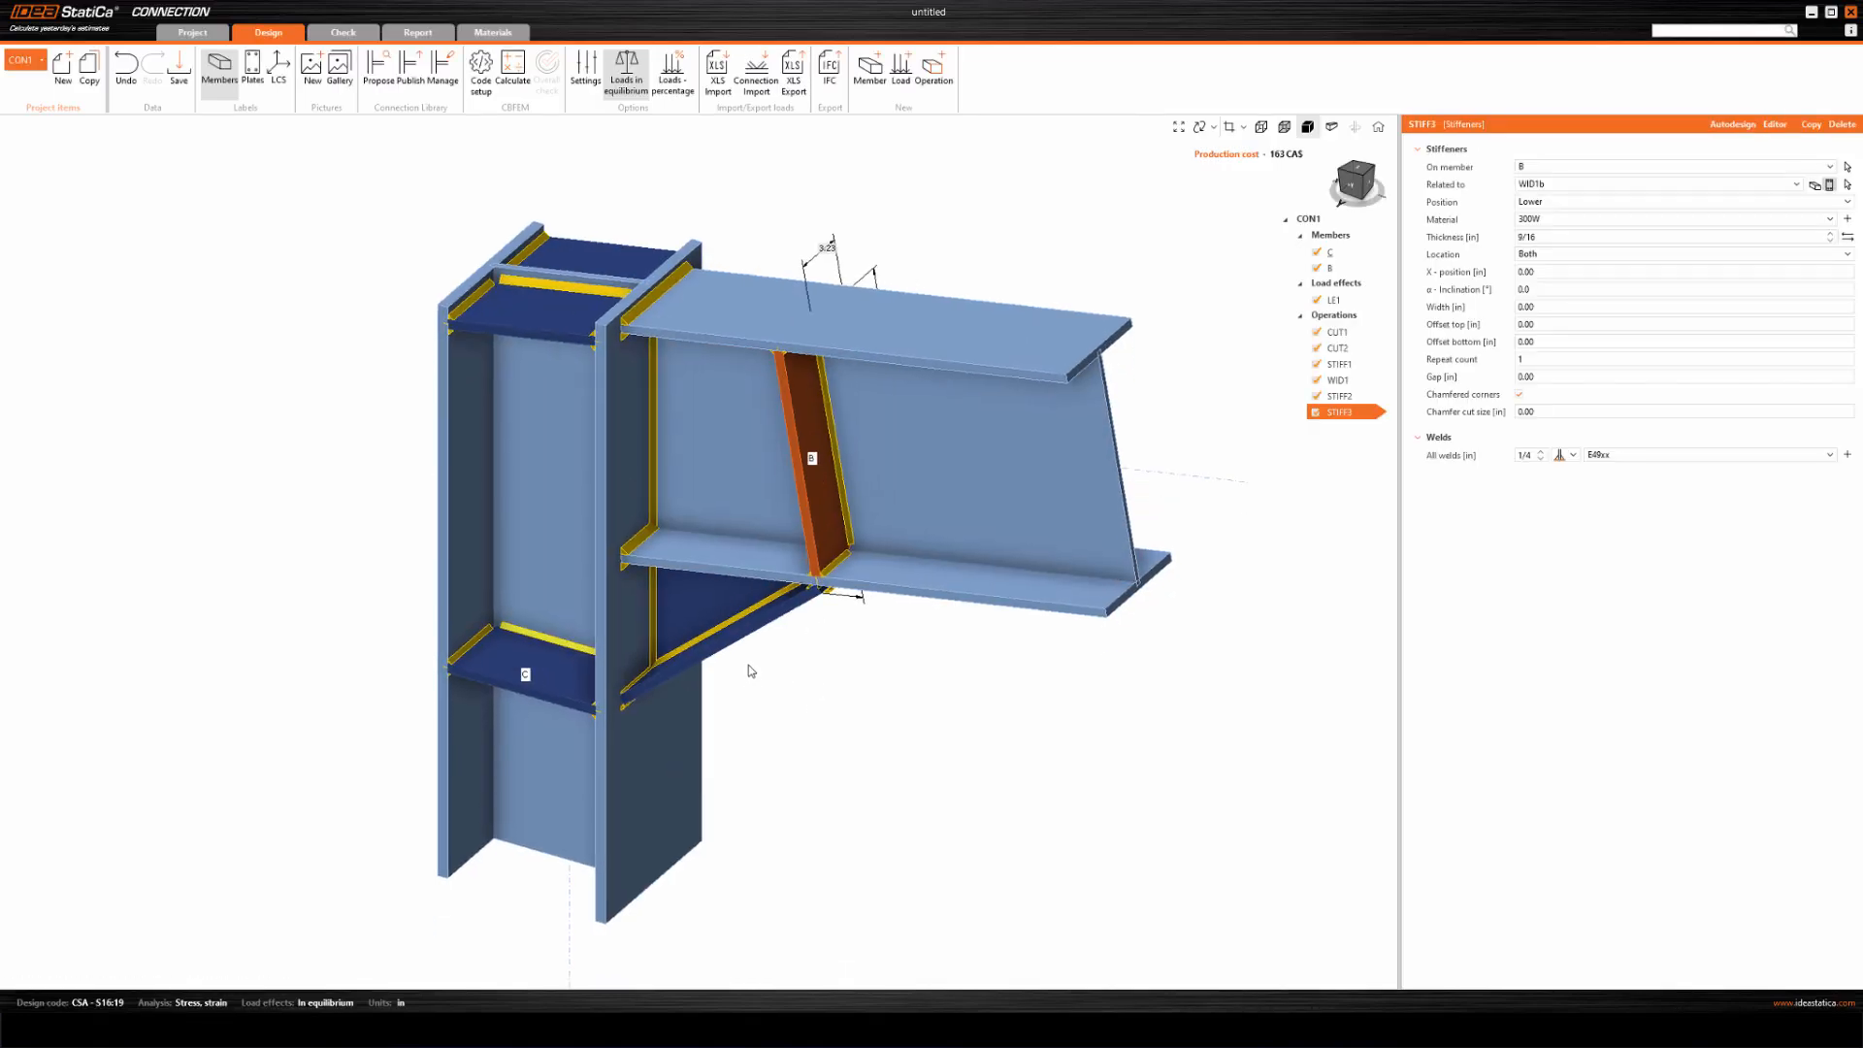
{"action": "middle_click_drag", "start_coordinate": [761, 669], "coordinate": [853, 595]}
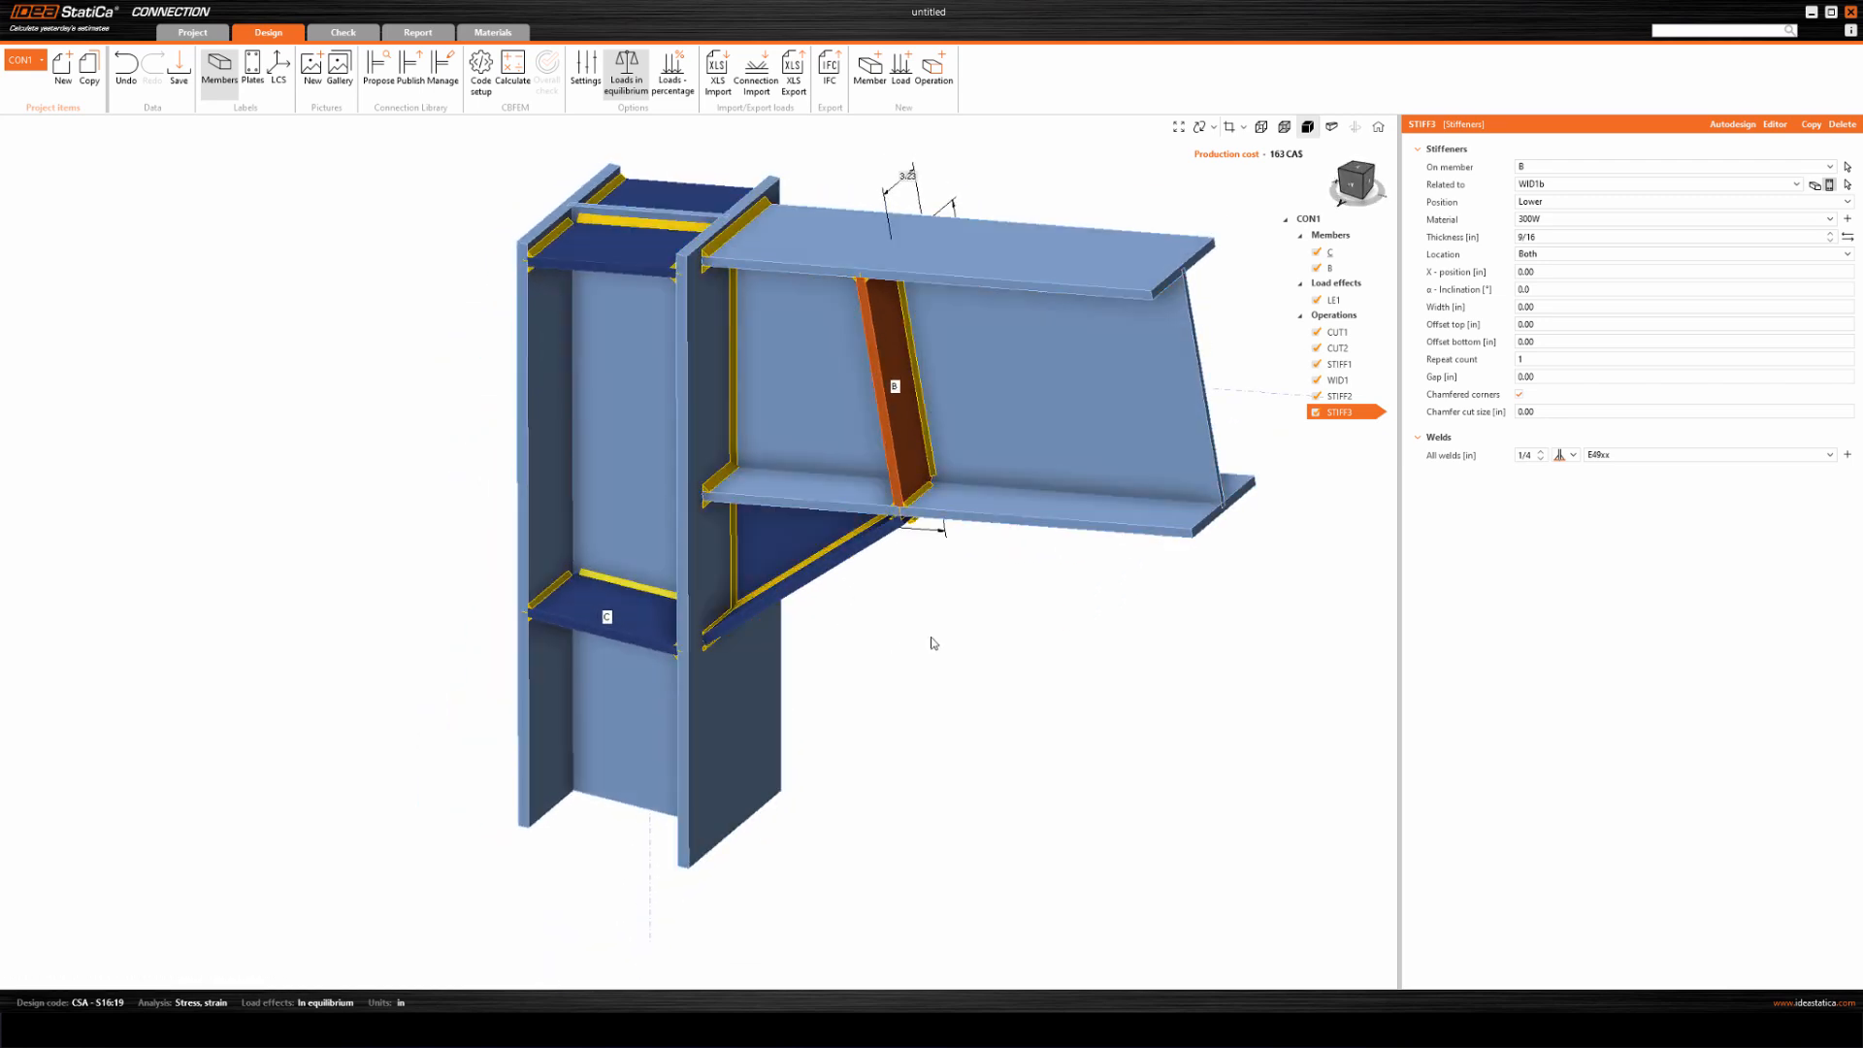
{"action": "middle_click_drag", "start_coordinate": [949, 634], "coordinate": [901, 645]}
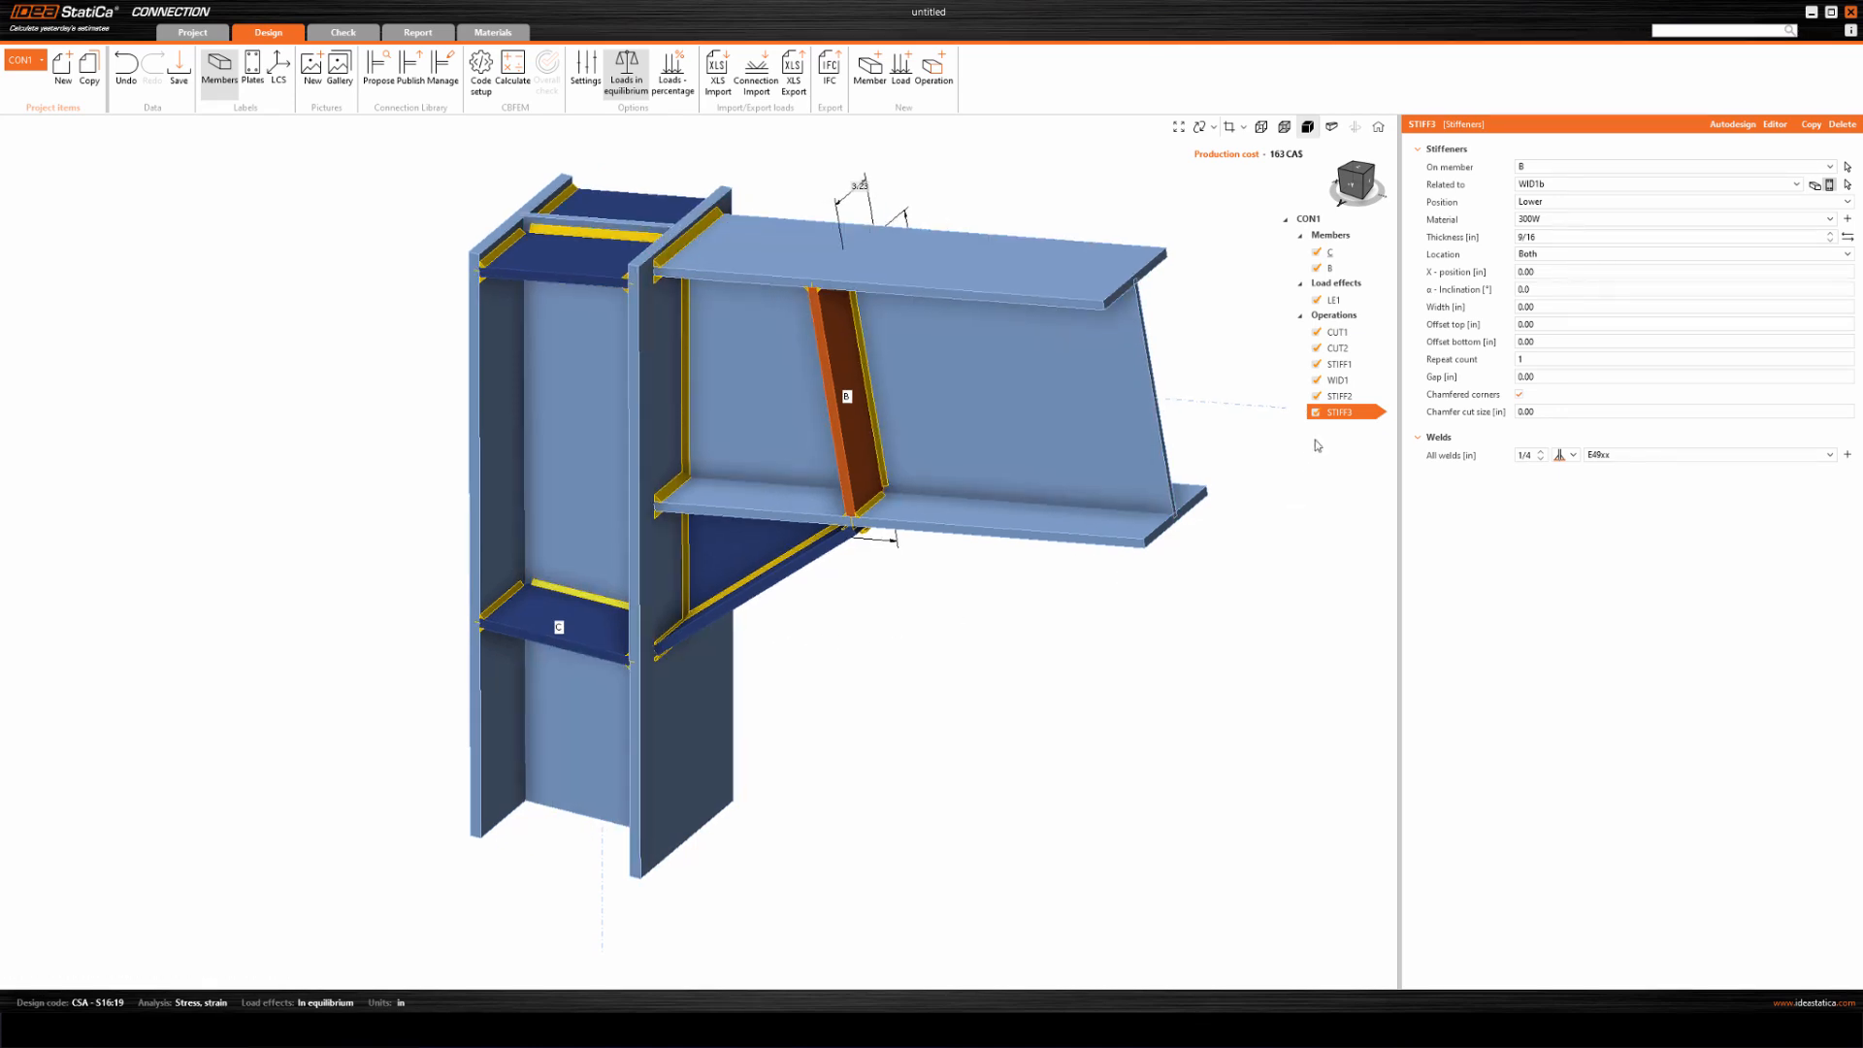
Set the design's widener width to 10 in and widener depth to 15 in in the operation parameters.
{"action": "left_click", "coordinate": [1334, 317]}
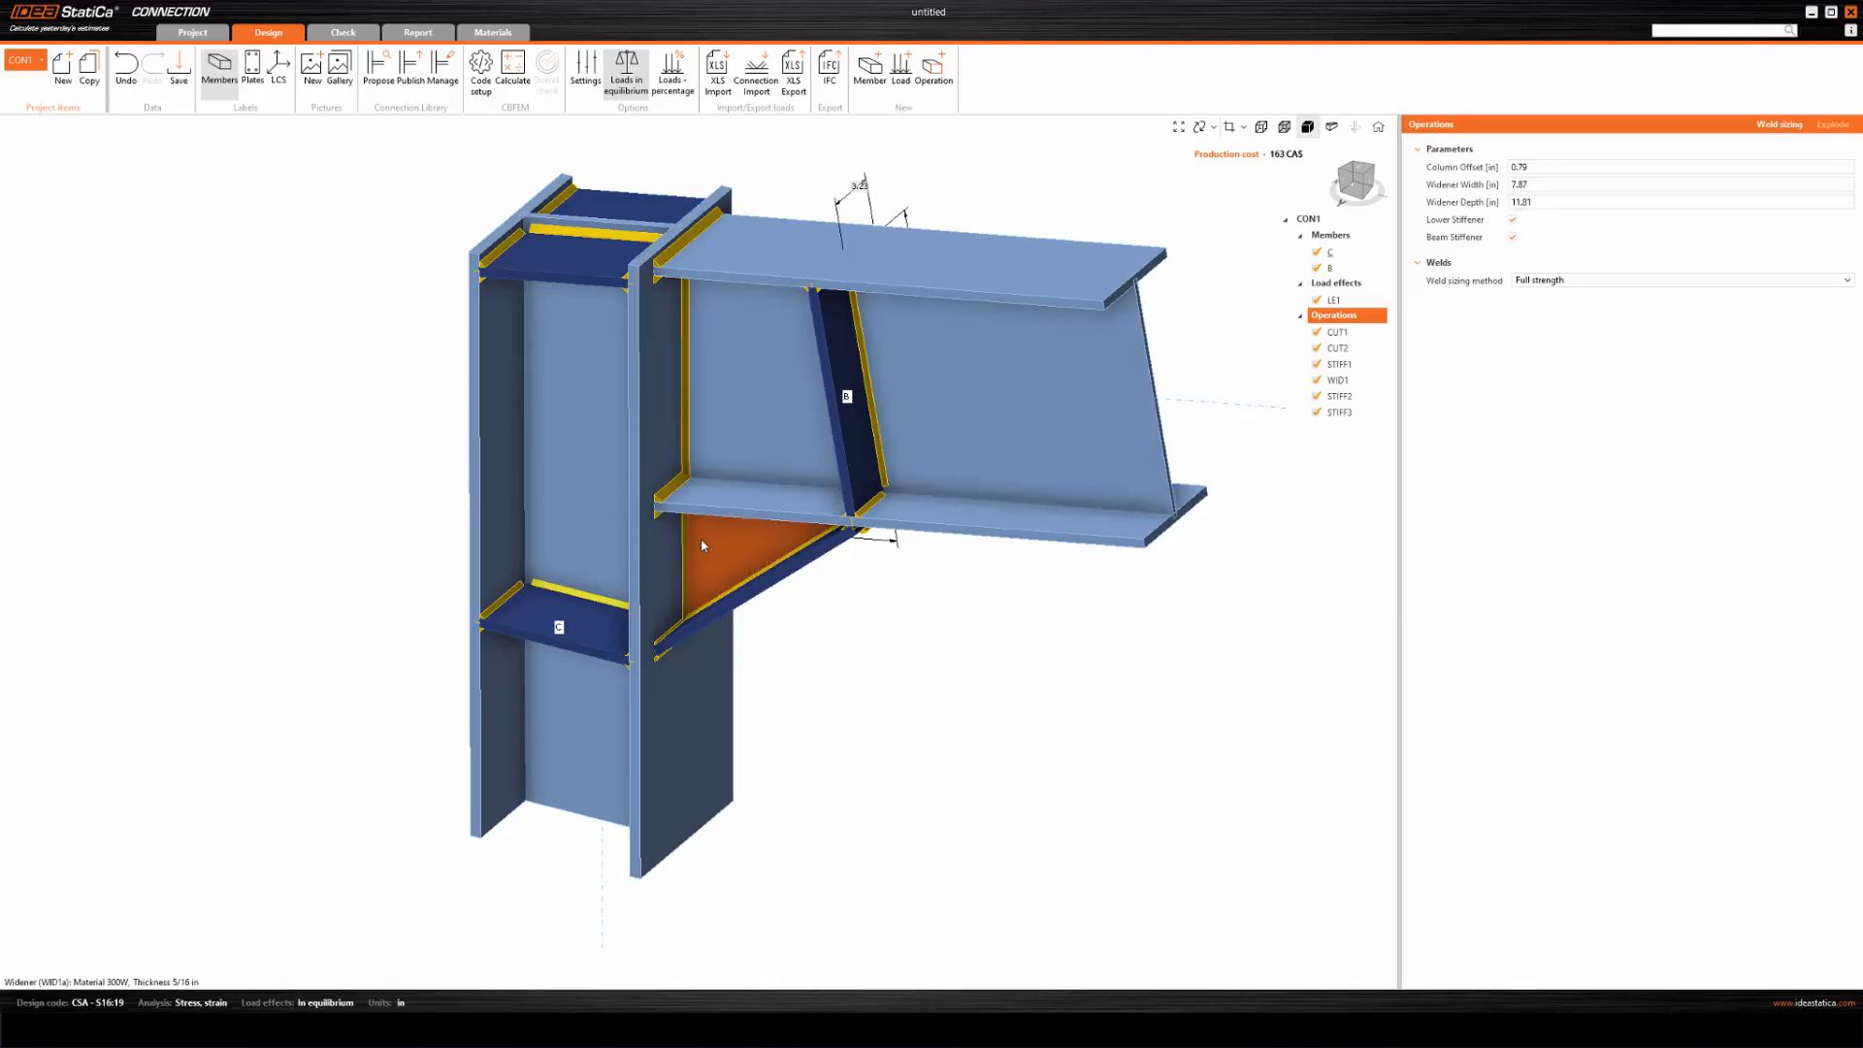
{"action": "left_click_drag", "start_coordinate": [1538, 189], "coordinate": [1489, 184]}
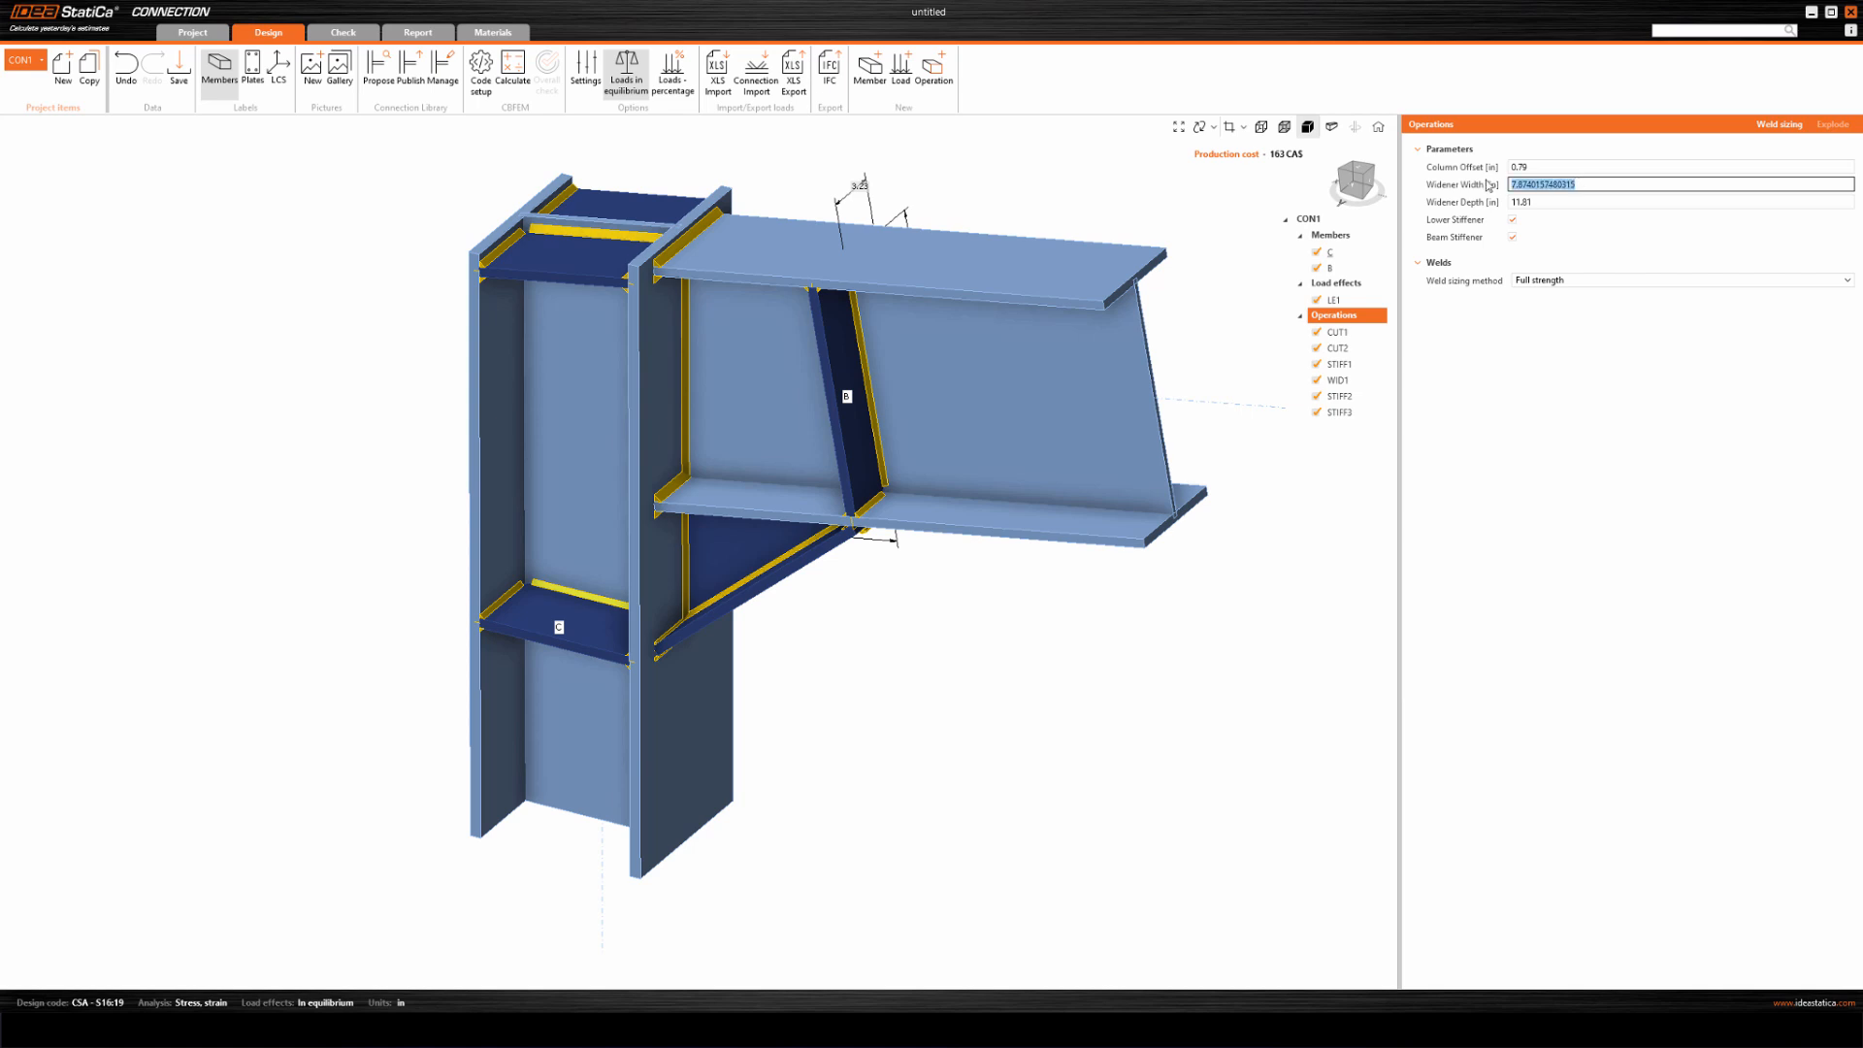
{"action": "type", "text": "10"}
{"action": "left_click", "coordinate": [1565, 202]}
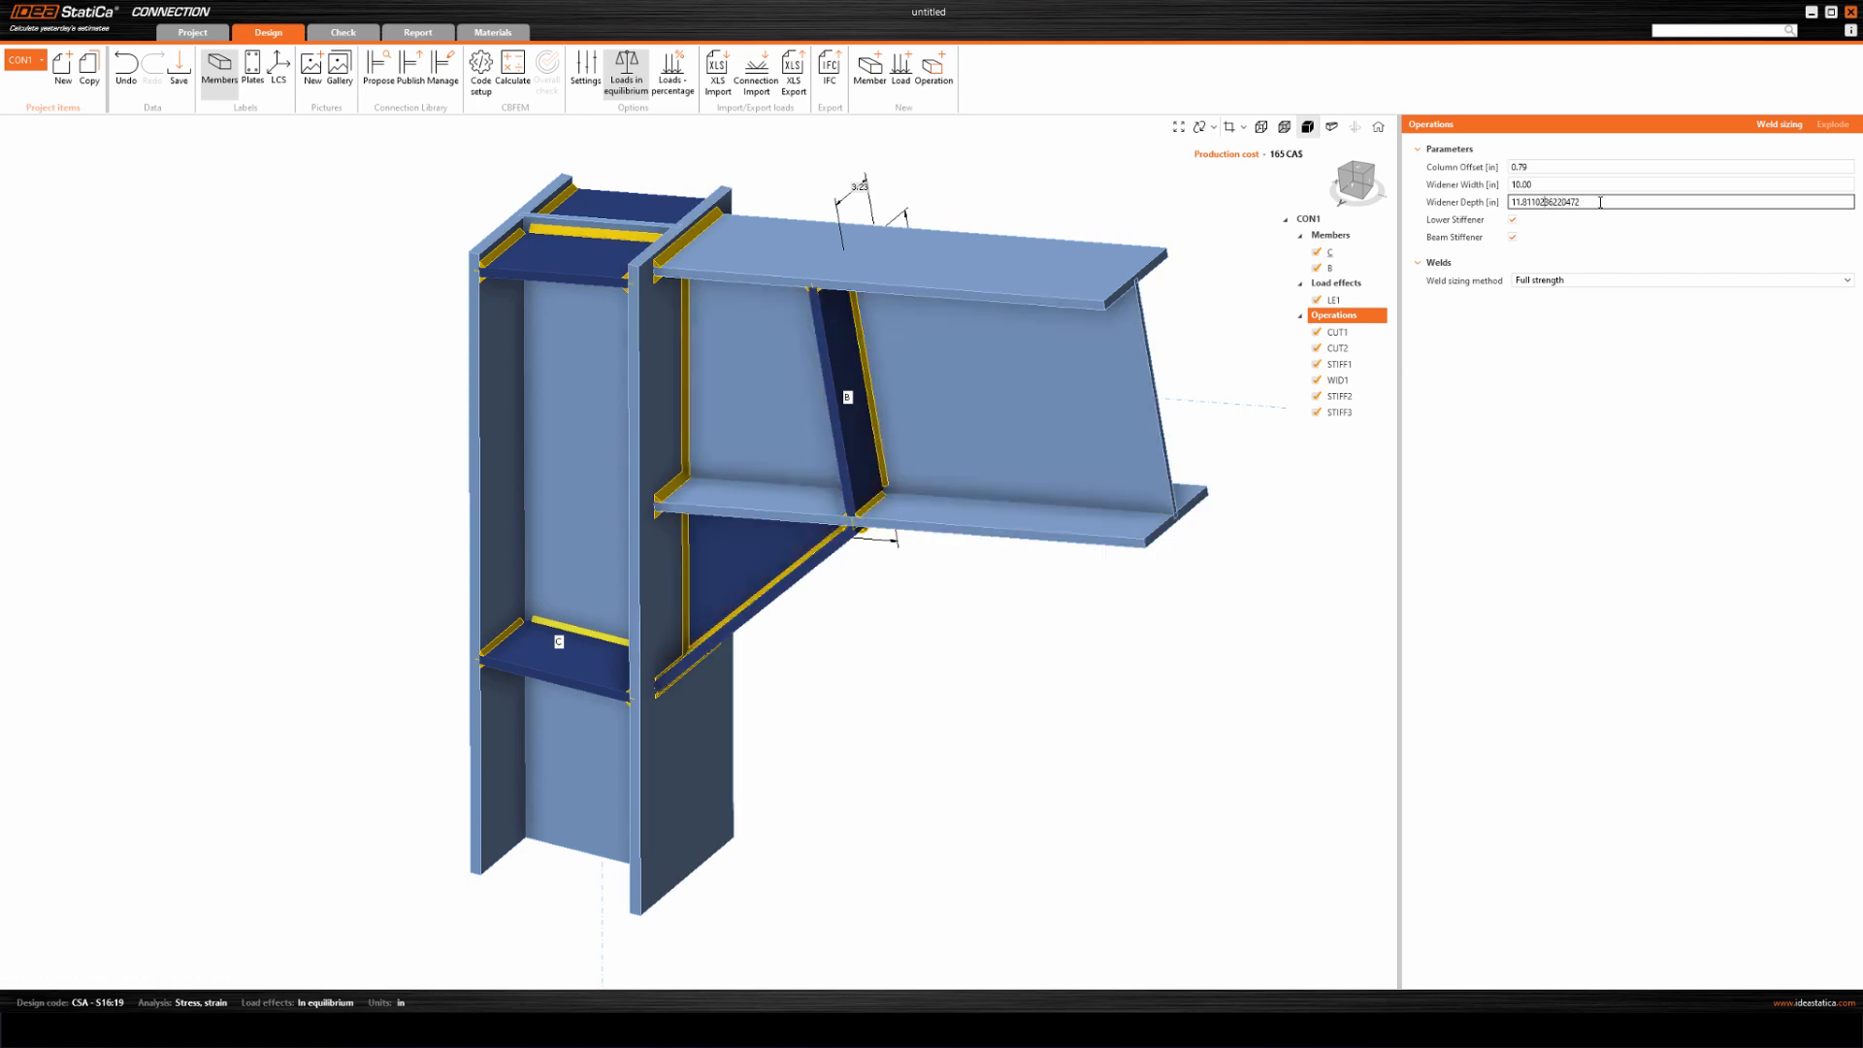
{"action": "double_click", "coordinate": [1552, 203]}
{"action": "type", "text": "15"}
{"action": "left_click", "coordinate": [1564, 185]}
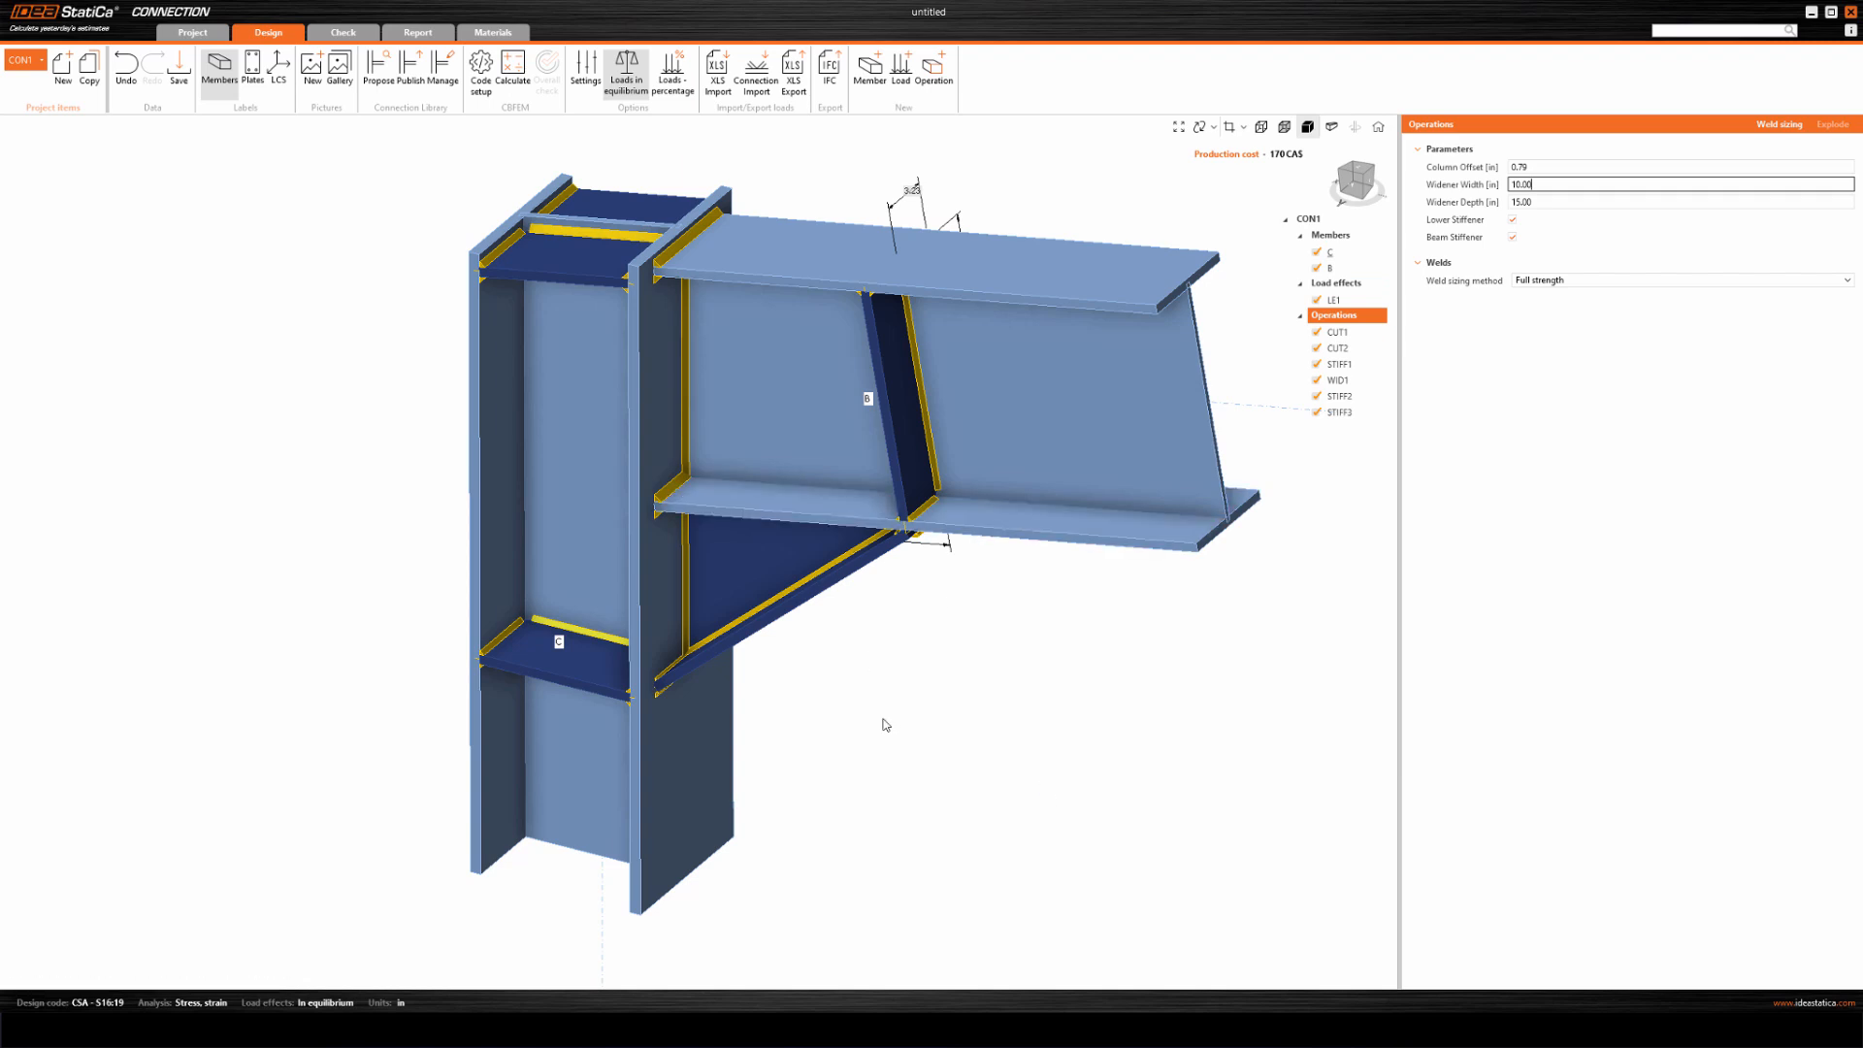
Create a dimensioned 2D section view through the column web (C-Web 1).
{"action": "middle_click_drag", "start_coordinate": [884, 678], "coordinate": [842, 678]}
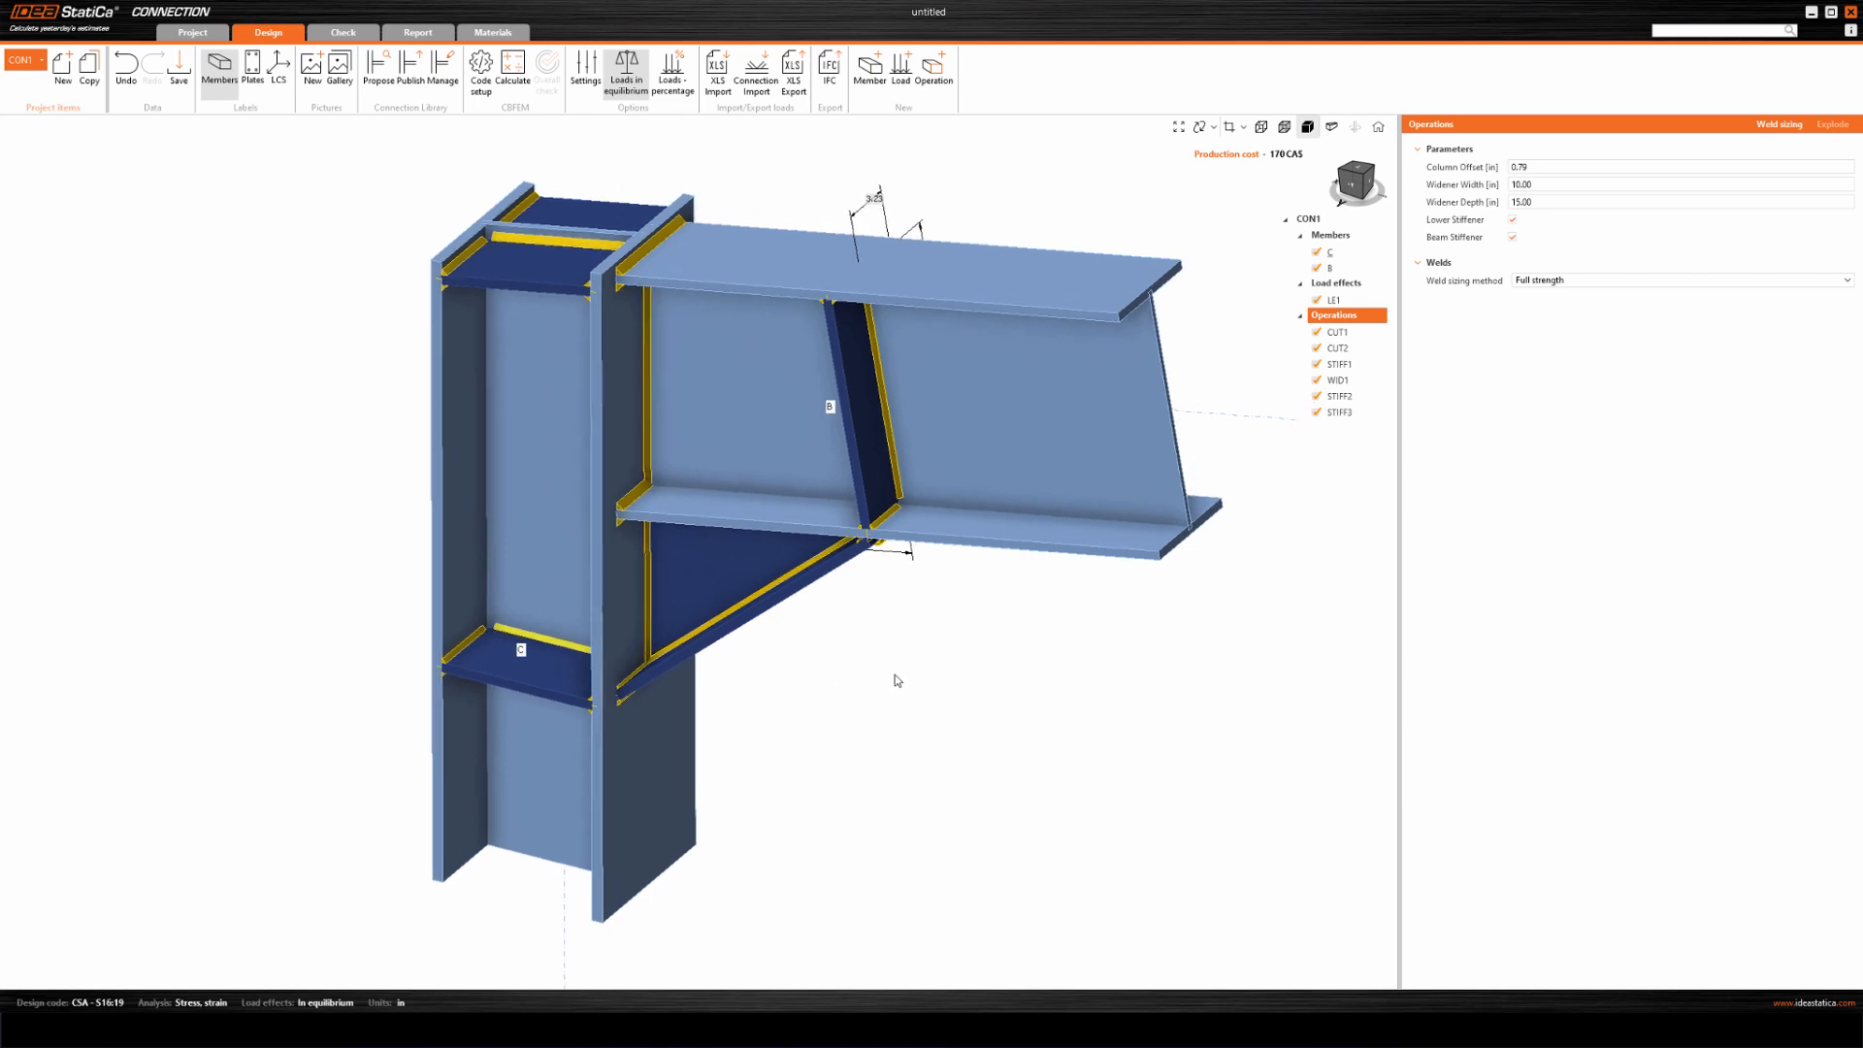
{"action": "middle_click_drag", "start_coordinate": [894, 686], "coordinate": [870, 694]}
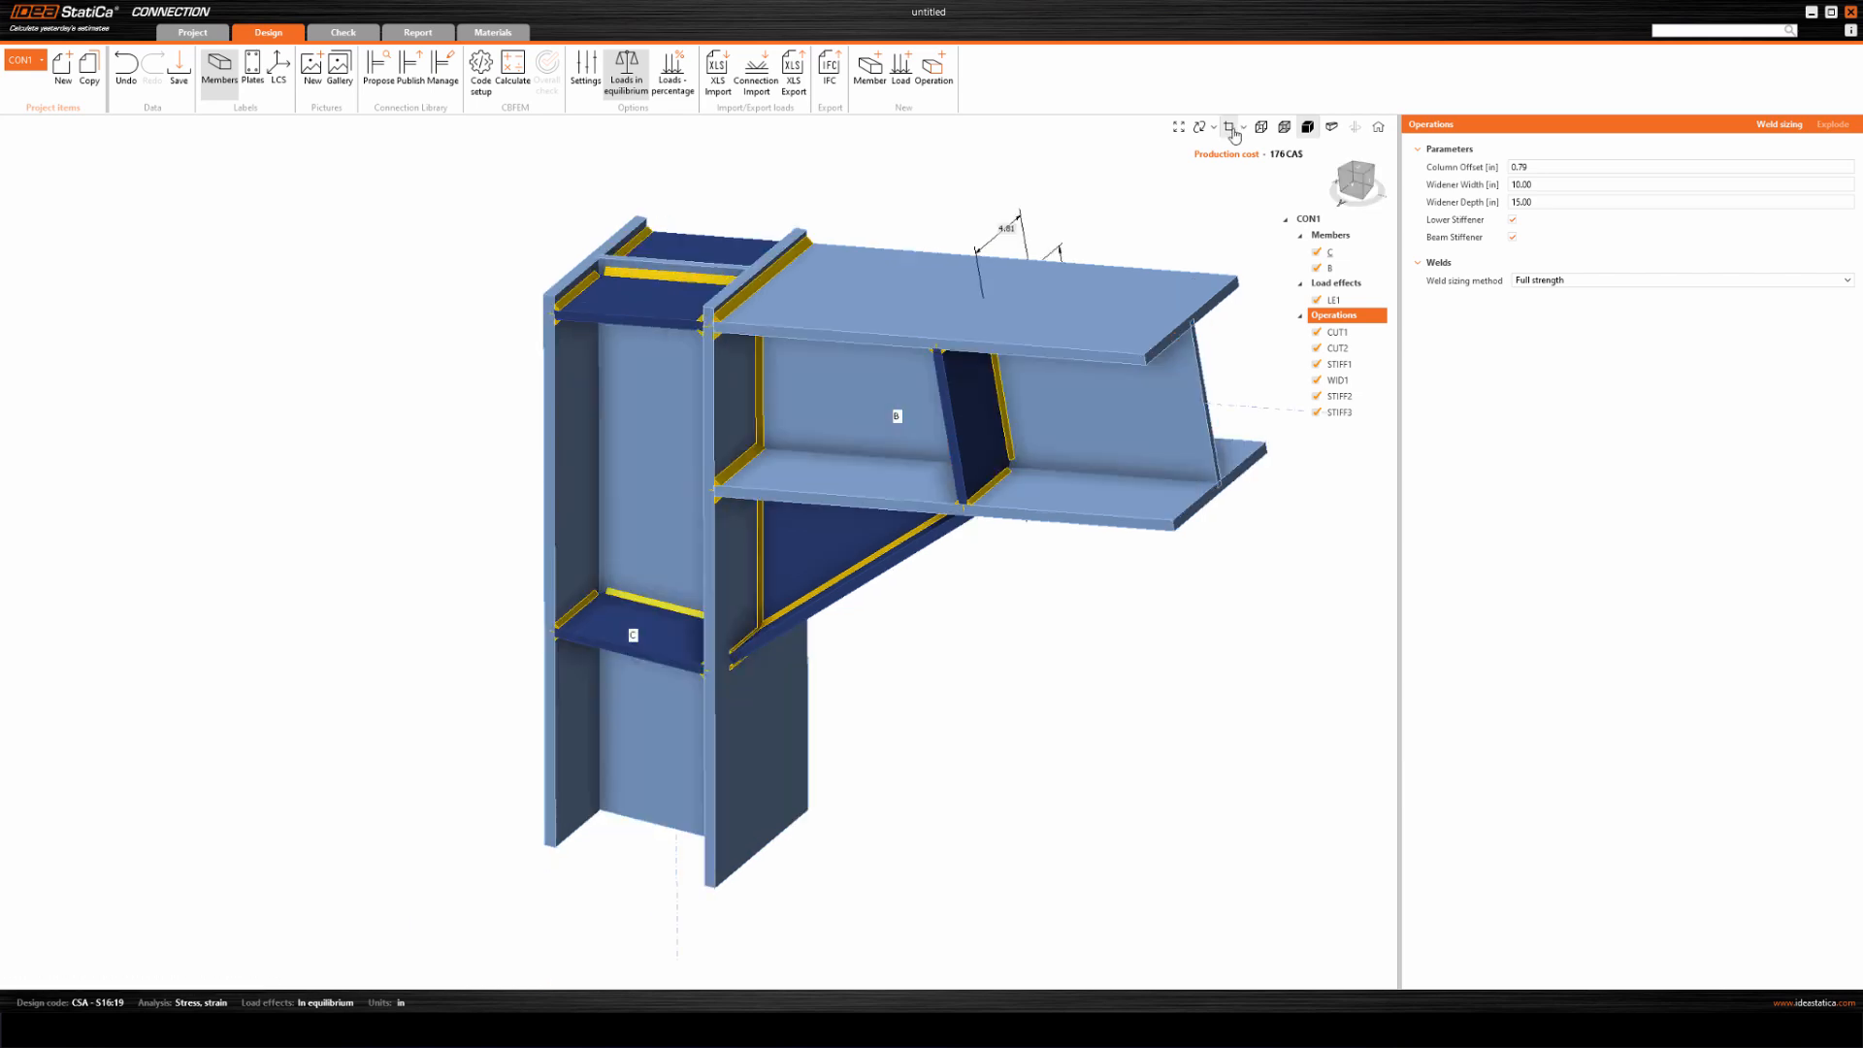
{"action": "left_click", "coordinate": [1229, 128]}
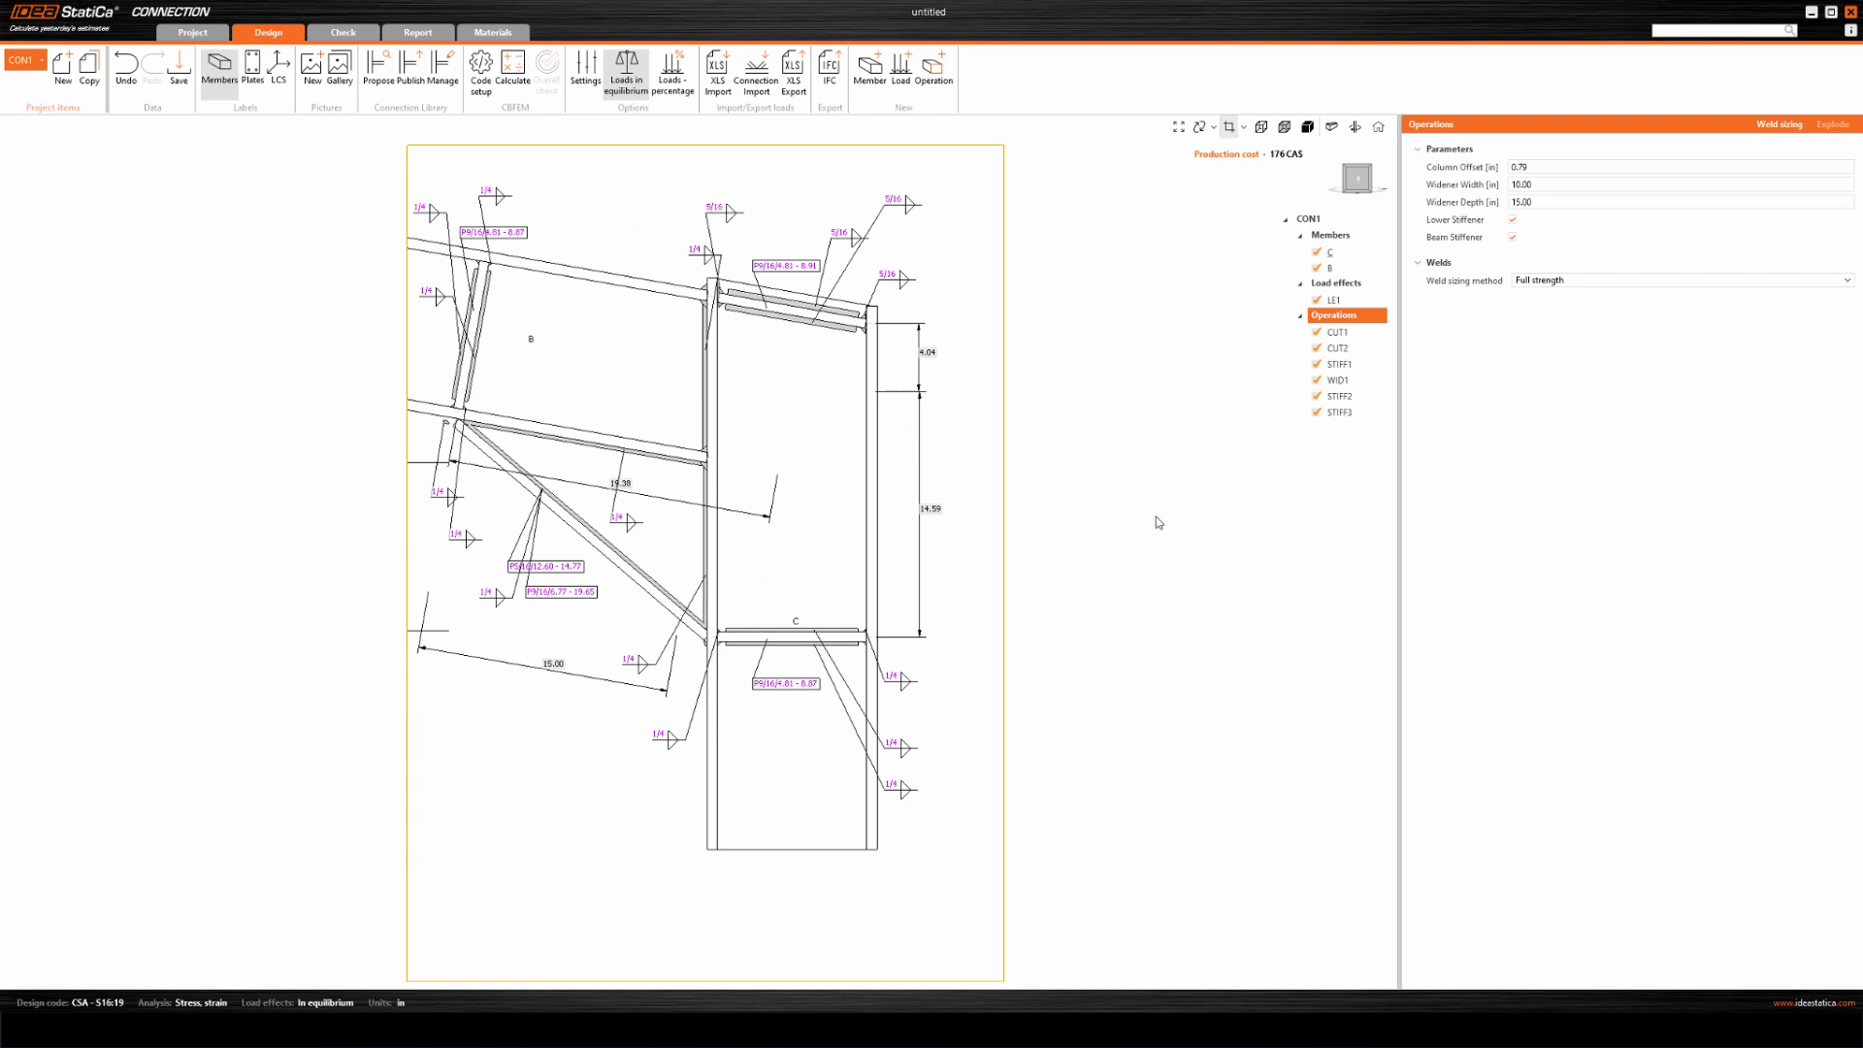
{"action": "scroll", "coordinate": [940, 573], "scroll_direction": "down", "scroll_amount": 2}
{"action": "middle_click_drag", "start_coordinate": [956, 608], "coordinate": [988, 606]}
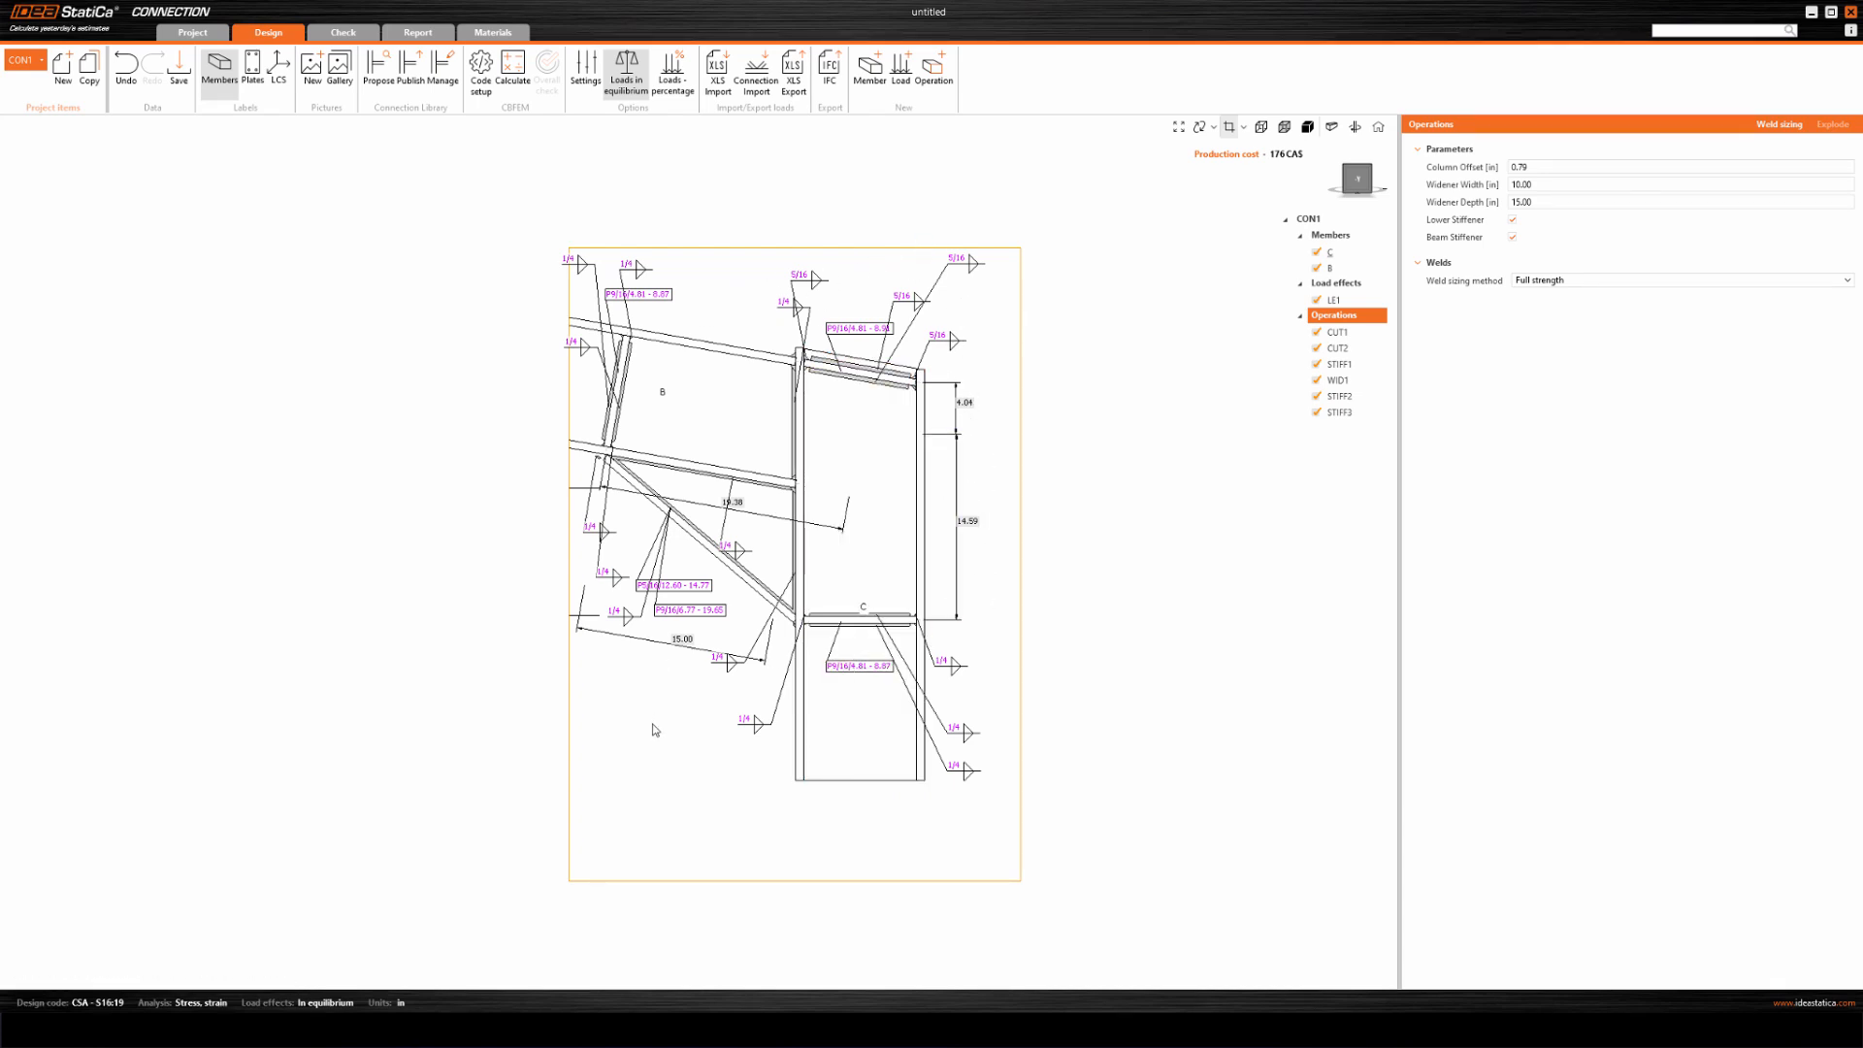
{"action": "scroll", "coordinate": [640, 748], "scroll_direction": "down", "scroll_amount": 3}
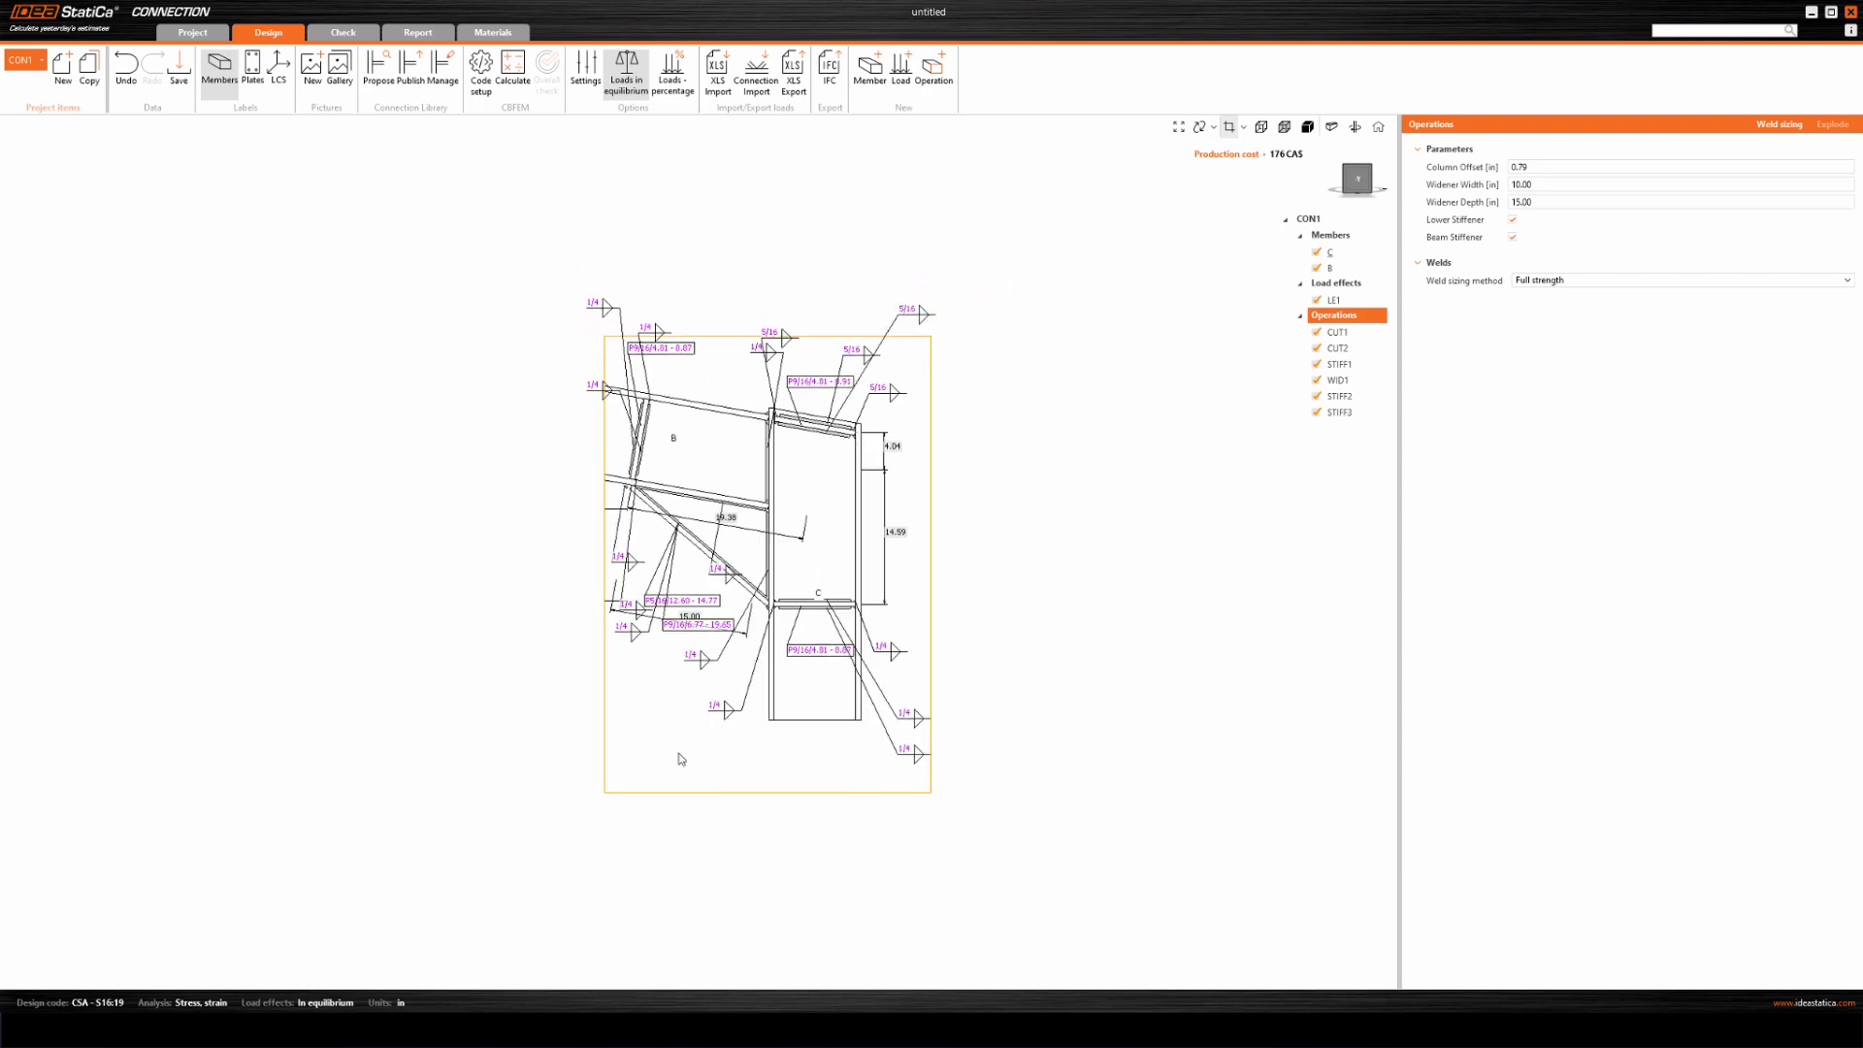
Adjust the extents of the column-web section's clipping box and view the section face-on.
{"action": "middle_click_drag", "start_coordinate": [625, 713], "coordinate": [798, 636]}
{"action": "middle_click_drag", "start_coordinate": [975, 495], "coordinate": [950, 531]}
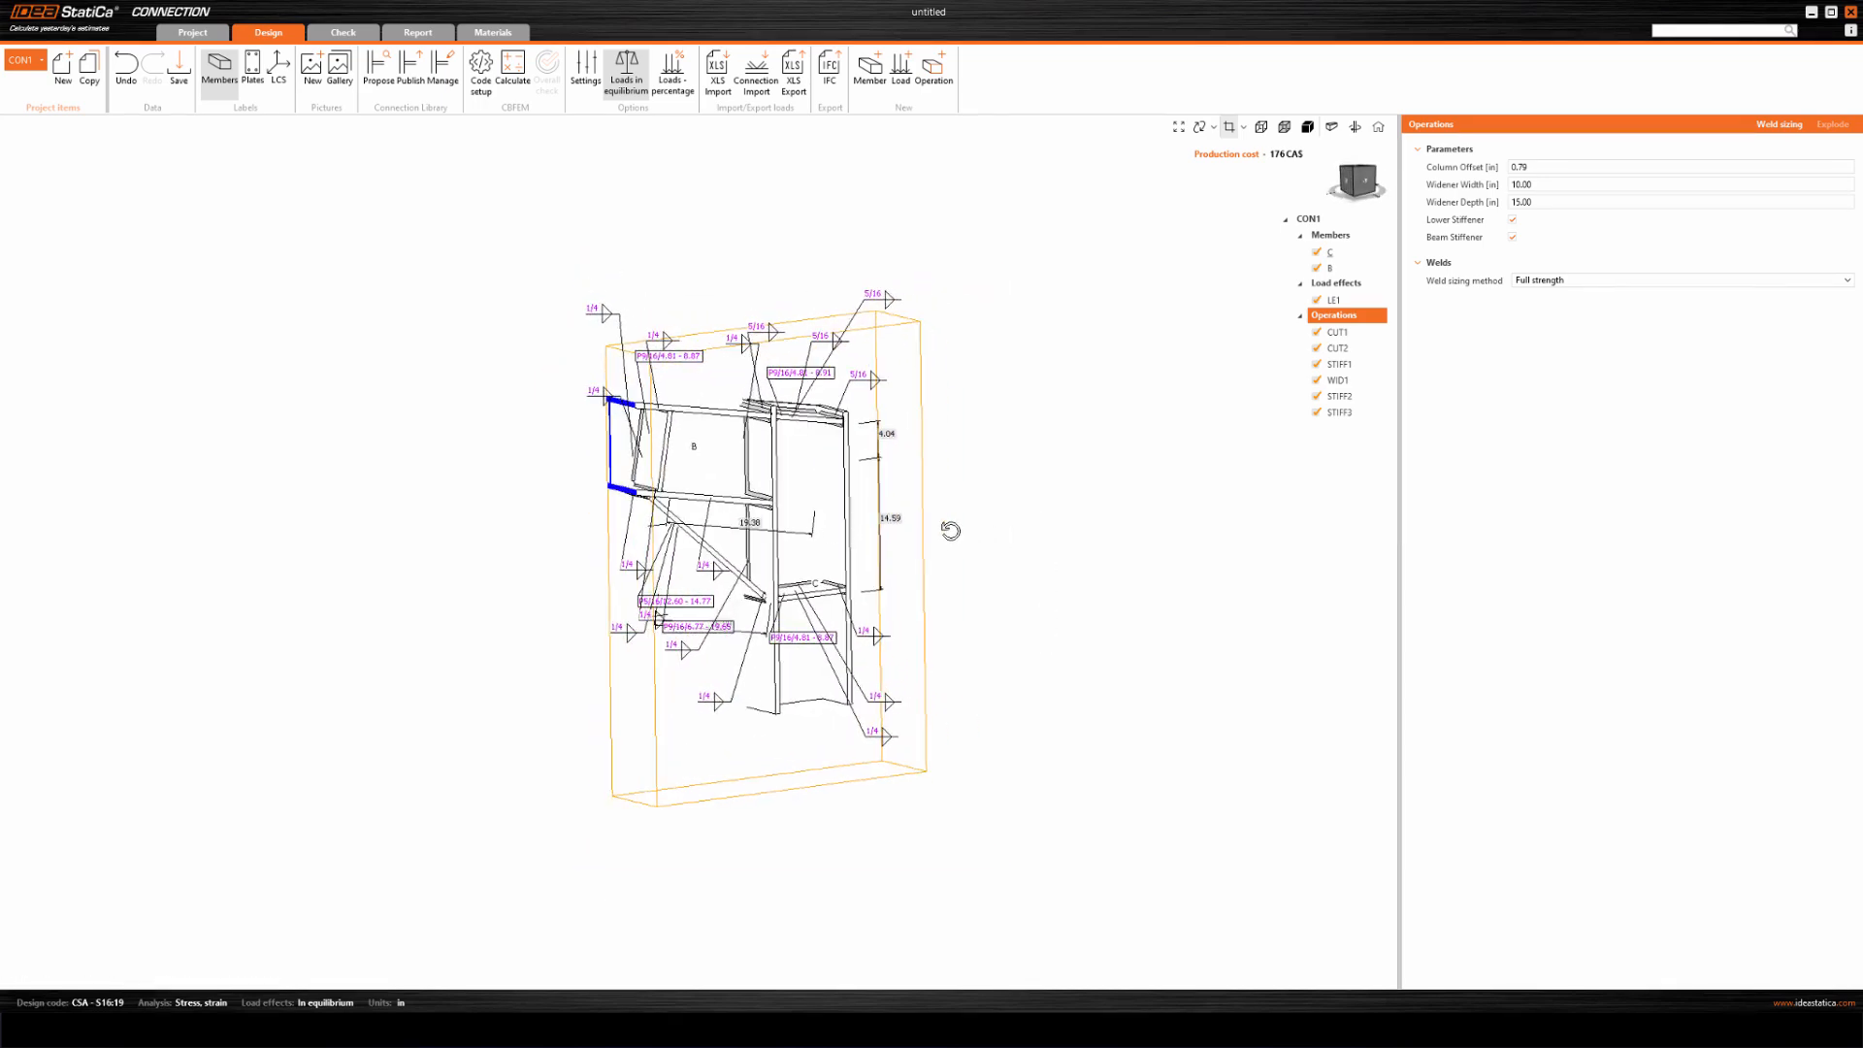
{"action": "left_click", "coordinate": [924, 564]}
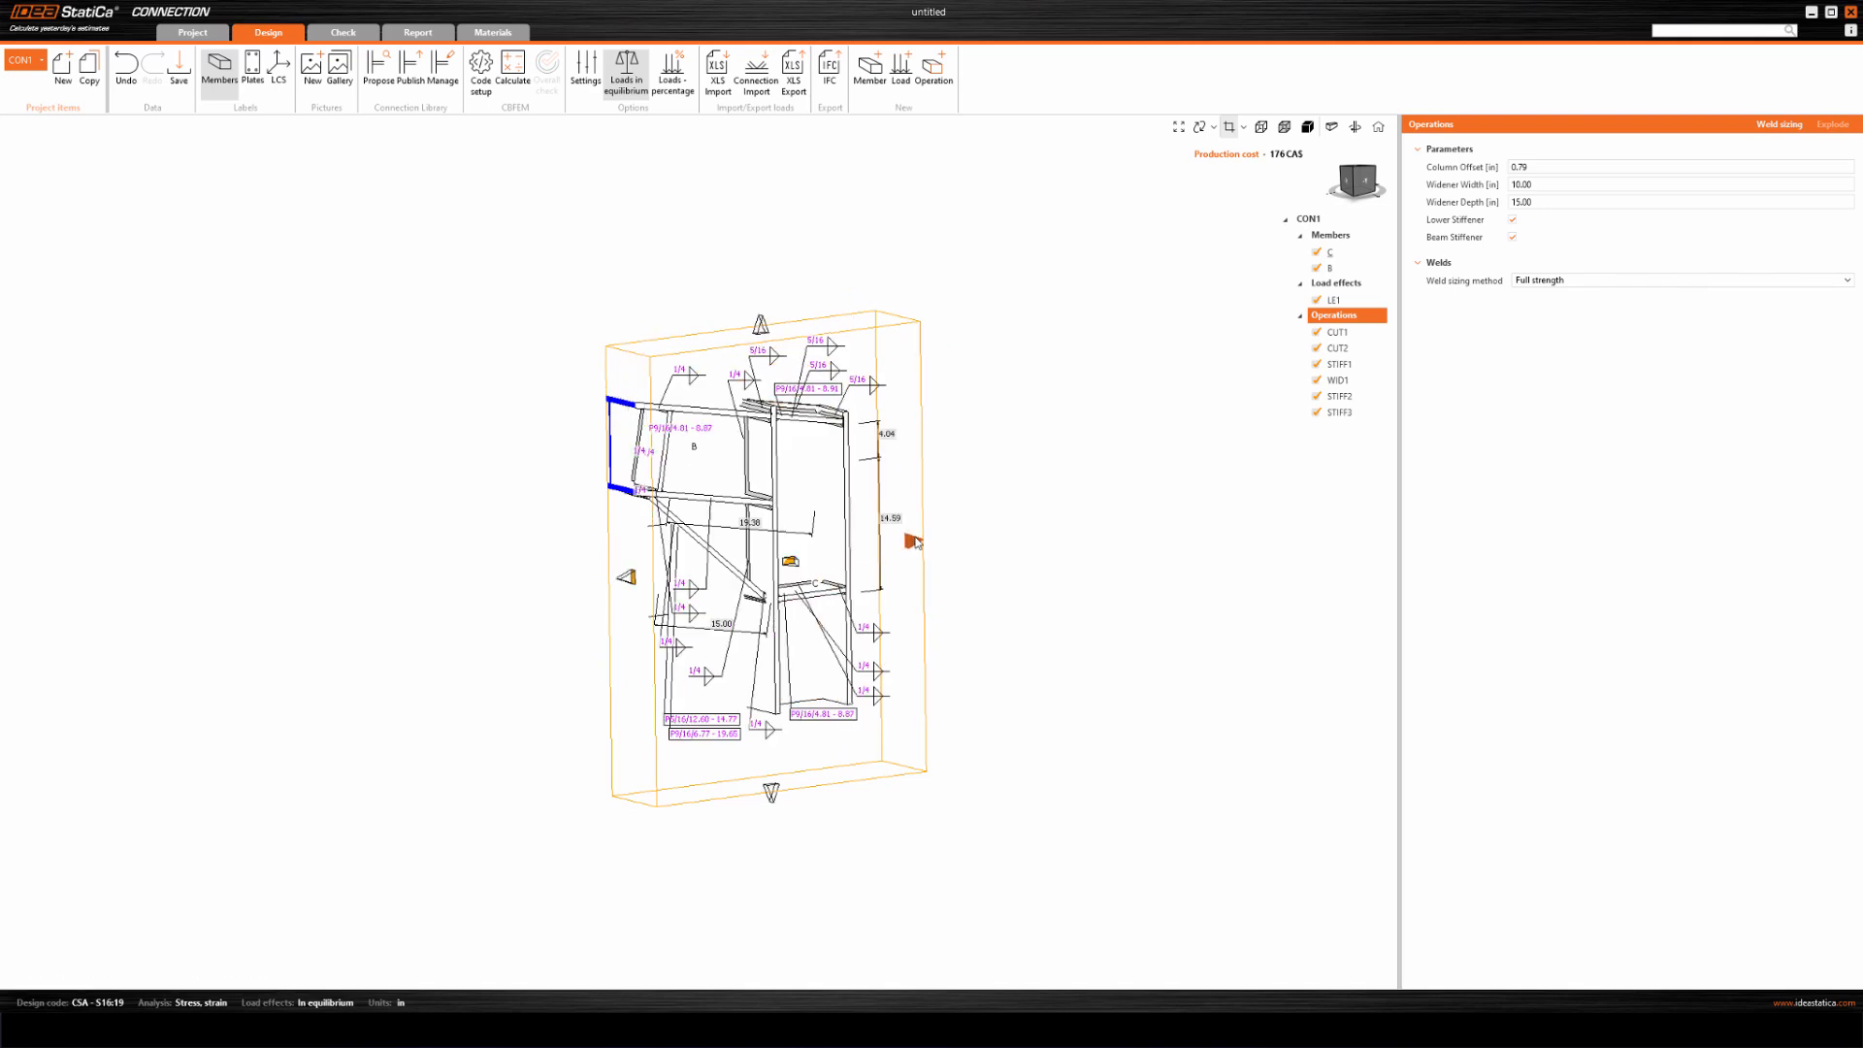
{"action": "left_click_drag", "start_coordinate": [916, 539], "coordinate": [917, 540]}
{"action": "left_click_drag", "start_coordinate": [762, 325], "coordinate": [764, 344]}
{"action": "mouse_move", "coordinate": [774, 798]}
{"action": "left_mouse_down"}
{"action": "mouse_move", "coordinate": [771, 771]}
{"action": "mouse_move", "coordinate": [774, 795]}
{"action": "left_mouse_up"}
{"action": "left_click_drag", "start_coordinate": [914, 551], "coordinate": [946, 547]}
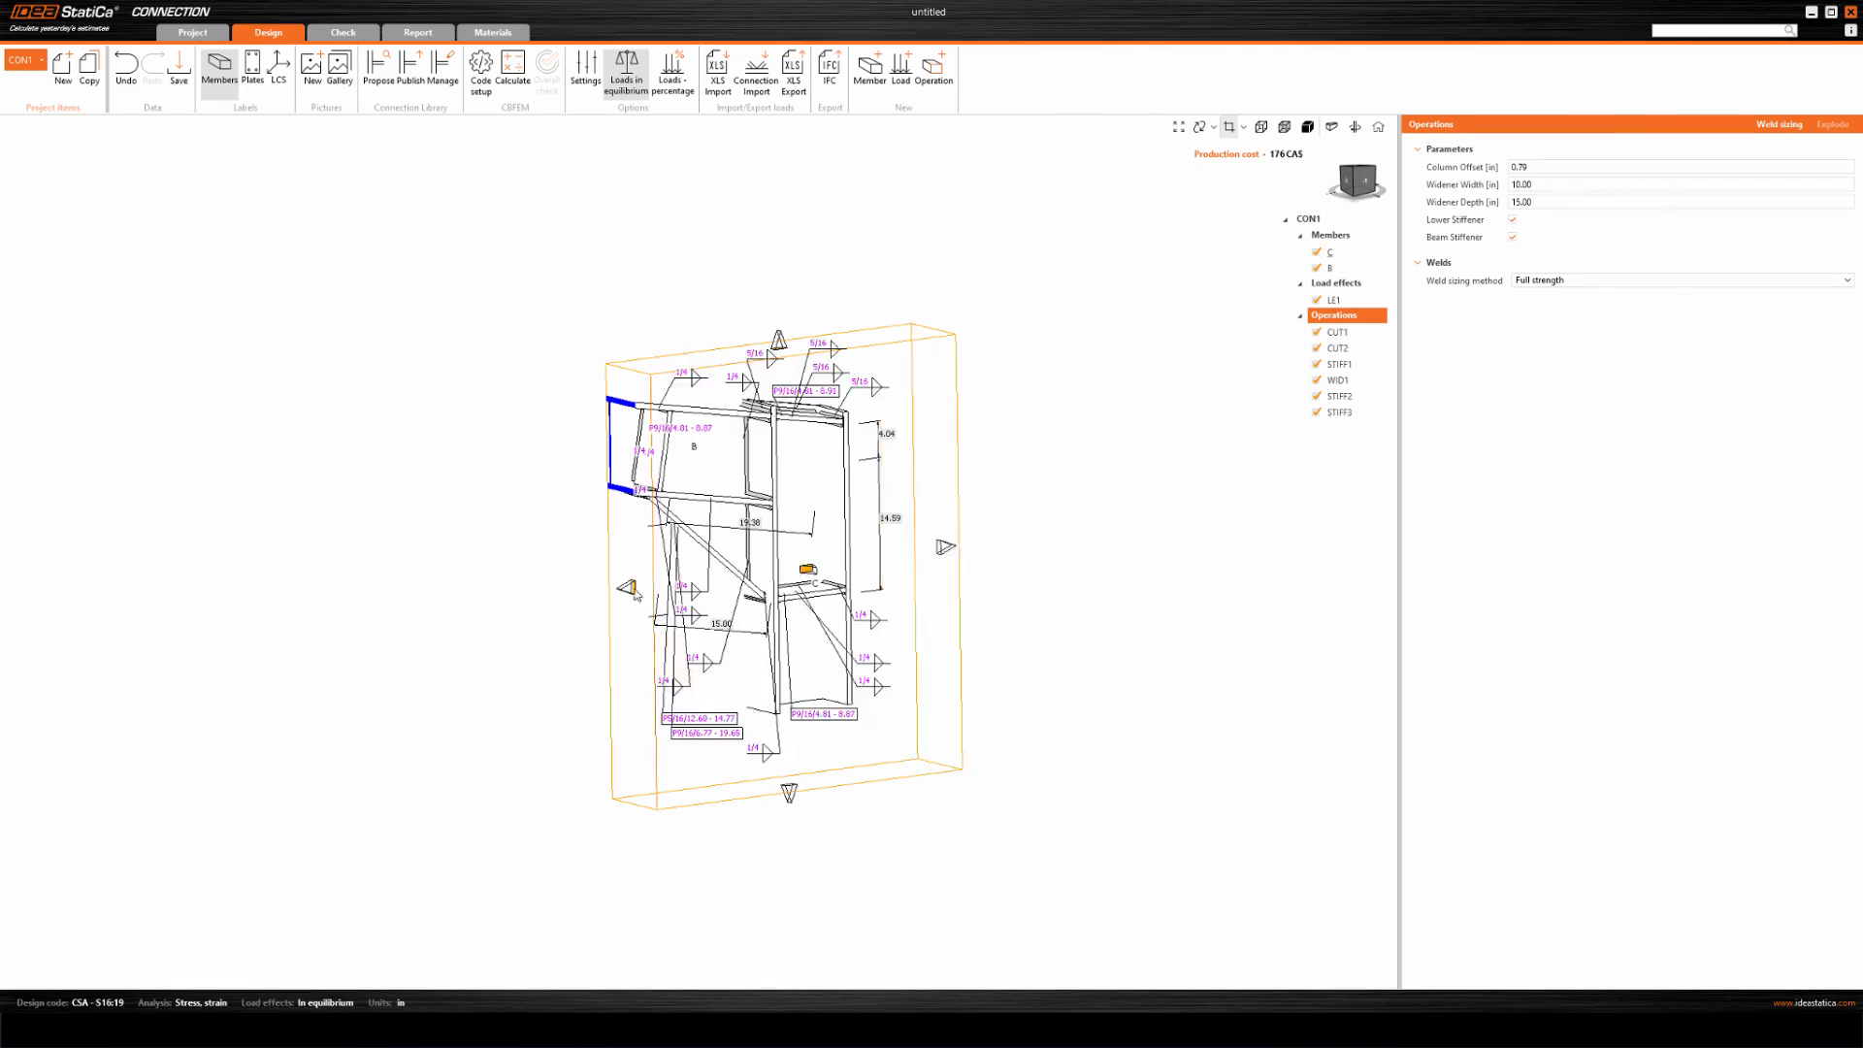
{"action": "left_click_drag", "start_coordinate": [611, 591], "coordinate": [591, 578]}
{"action": "left_click_drag", "start_coordinate": [779, 341], "coordinate": [768, 312]}
{"action": "left_click", "coordinate": [1360, 181]}
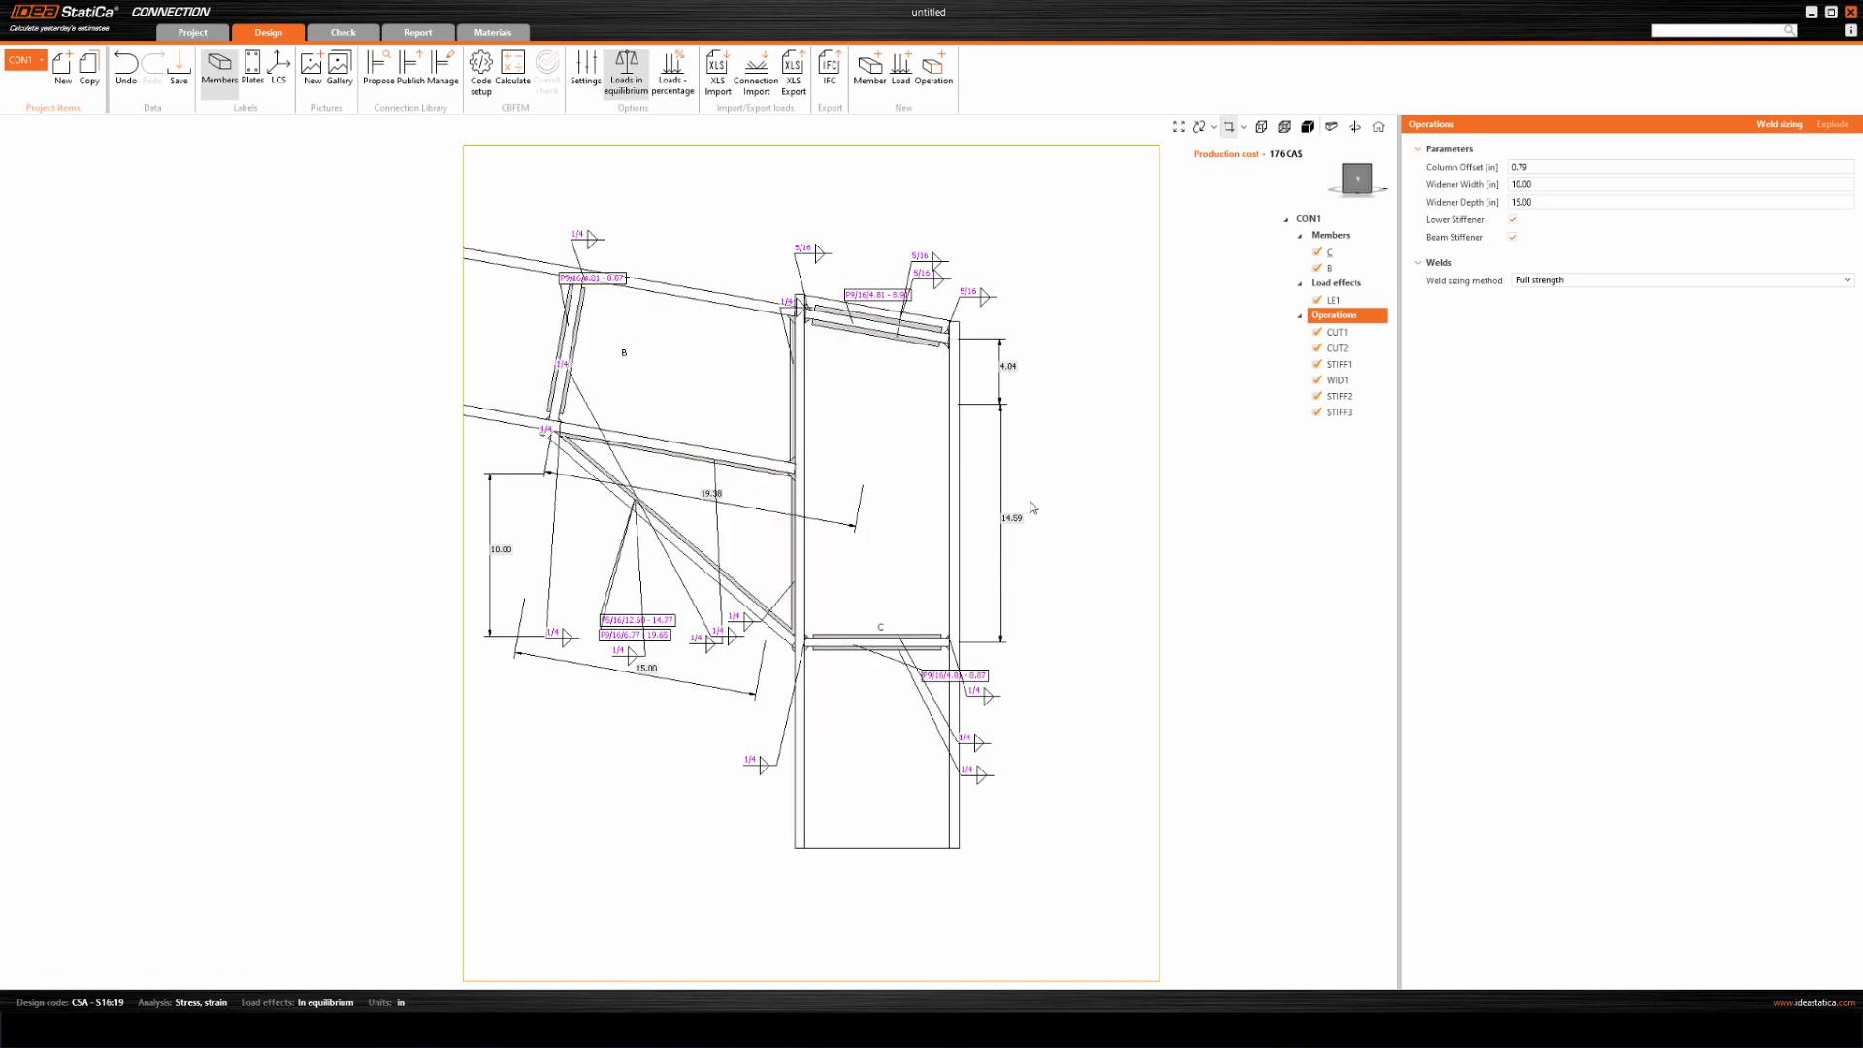
Toggle the dimension lines of the C-Web 1 section off and on.
{"action": "left_click", "coordinate": [1245, 131]}
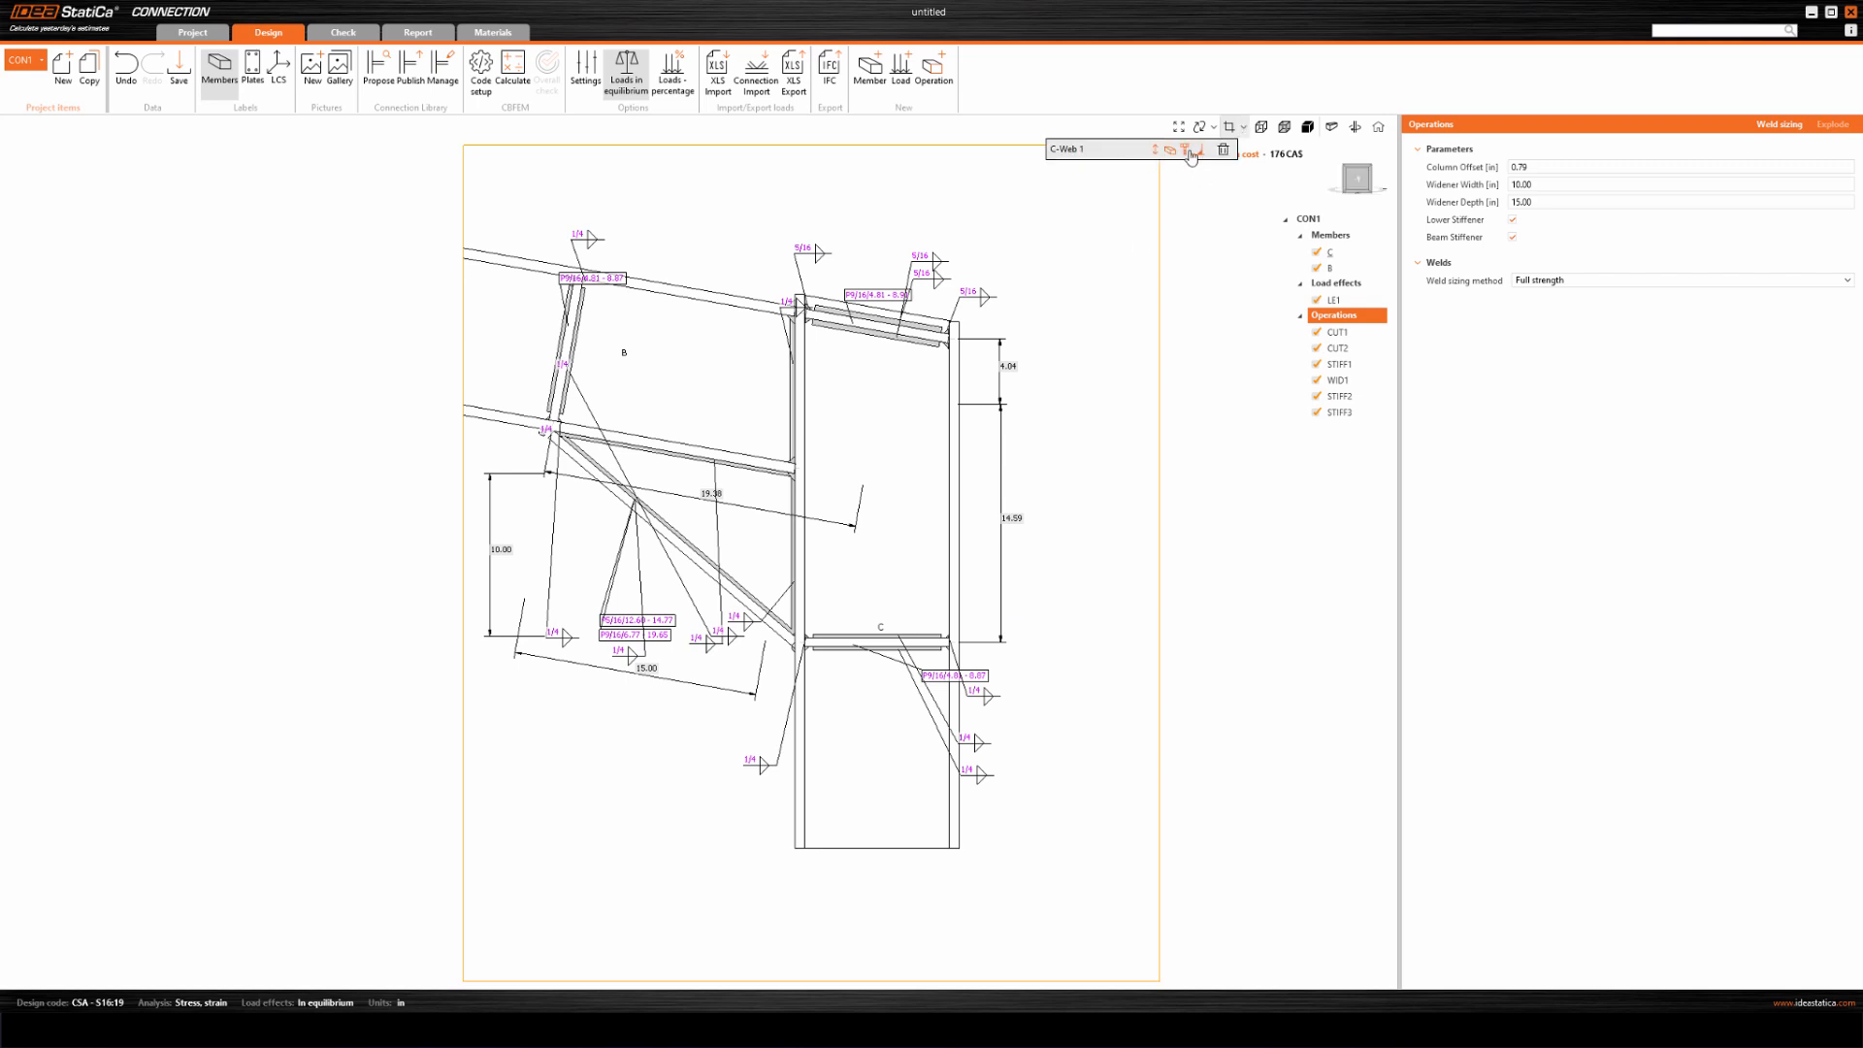
{"action": "left_click", "coordinate": [1155, 151]}
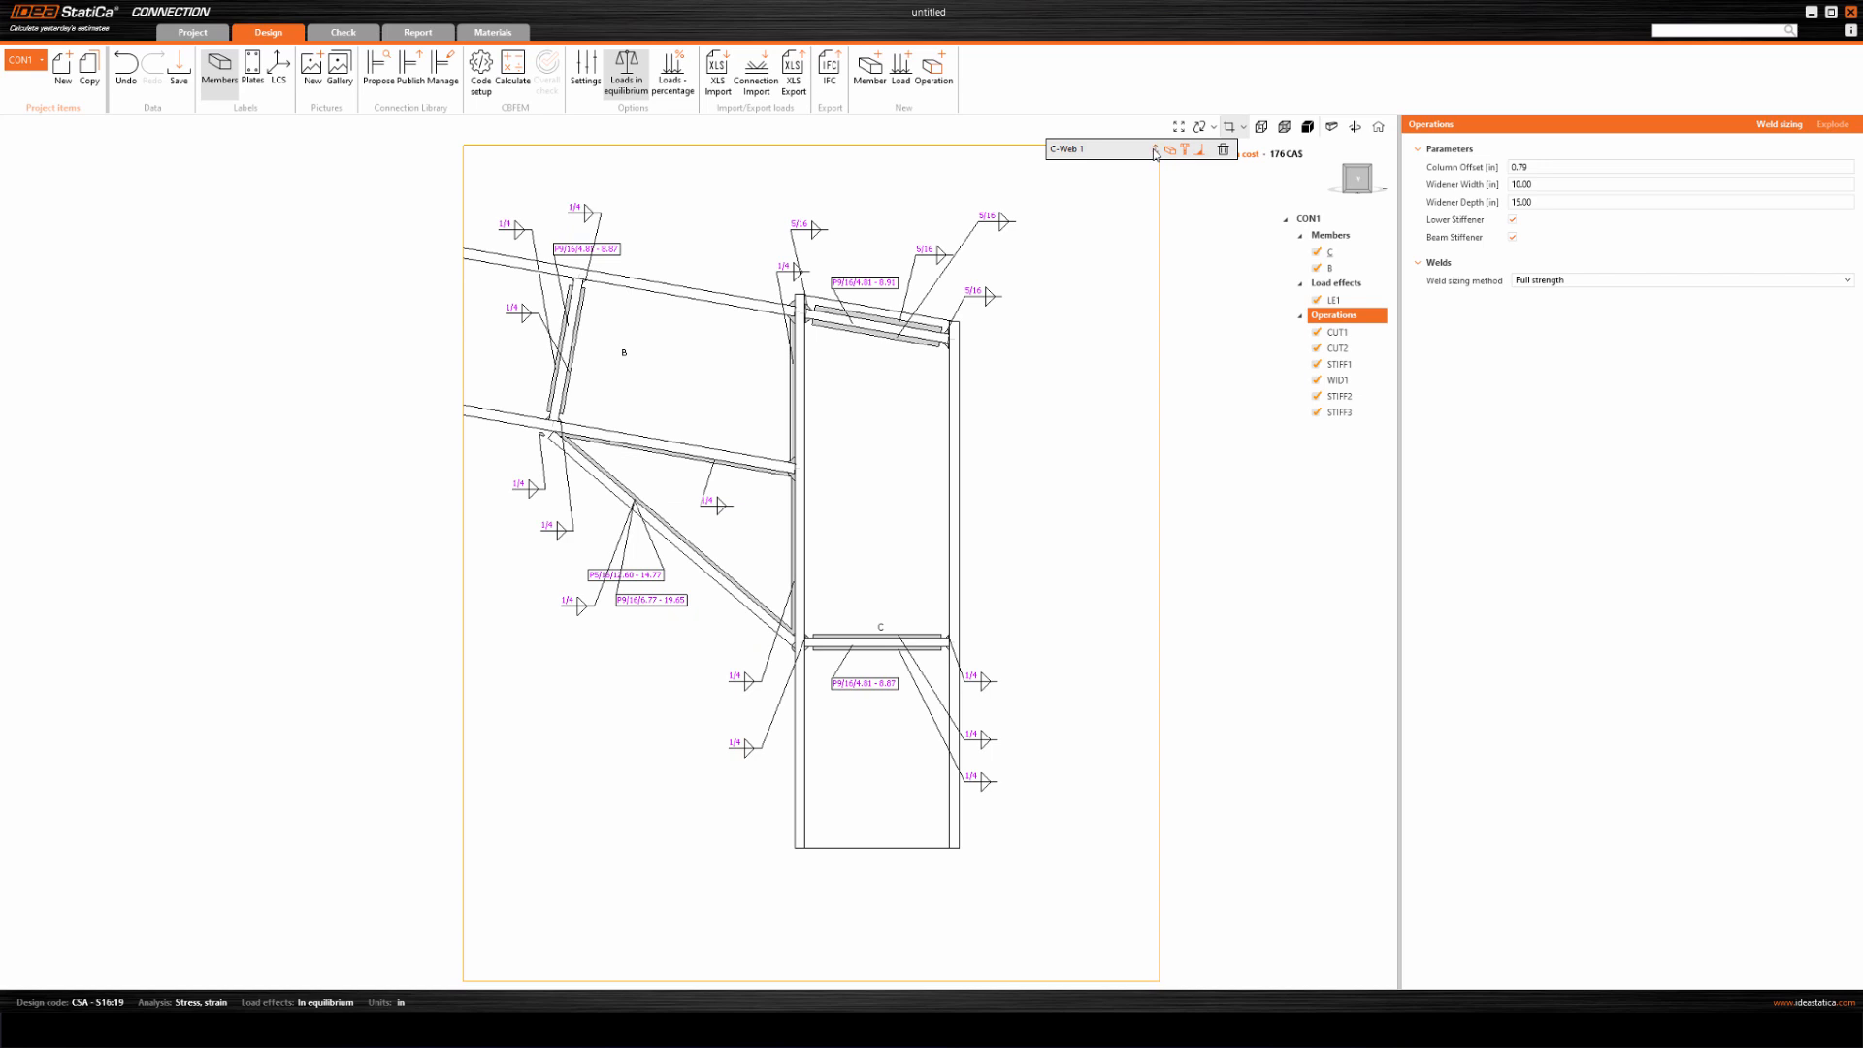
{"action": "left_click", "coordinate": [1155, 152]}
{"action": "left_click", "coordinate": [1155, 151]}
{"action": "left_click", "coordinate": [1155, 150]}
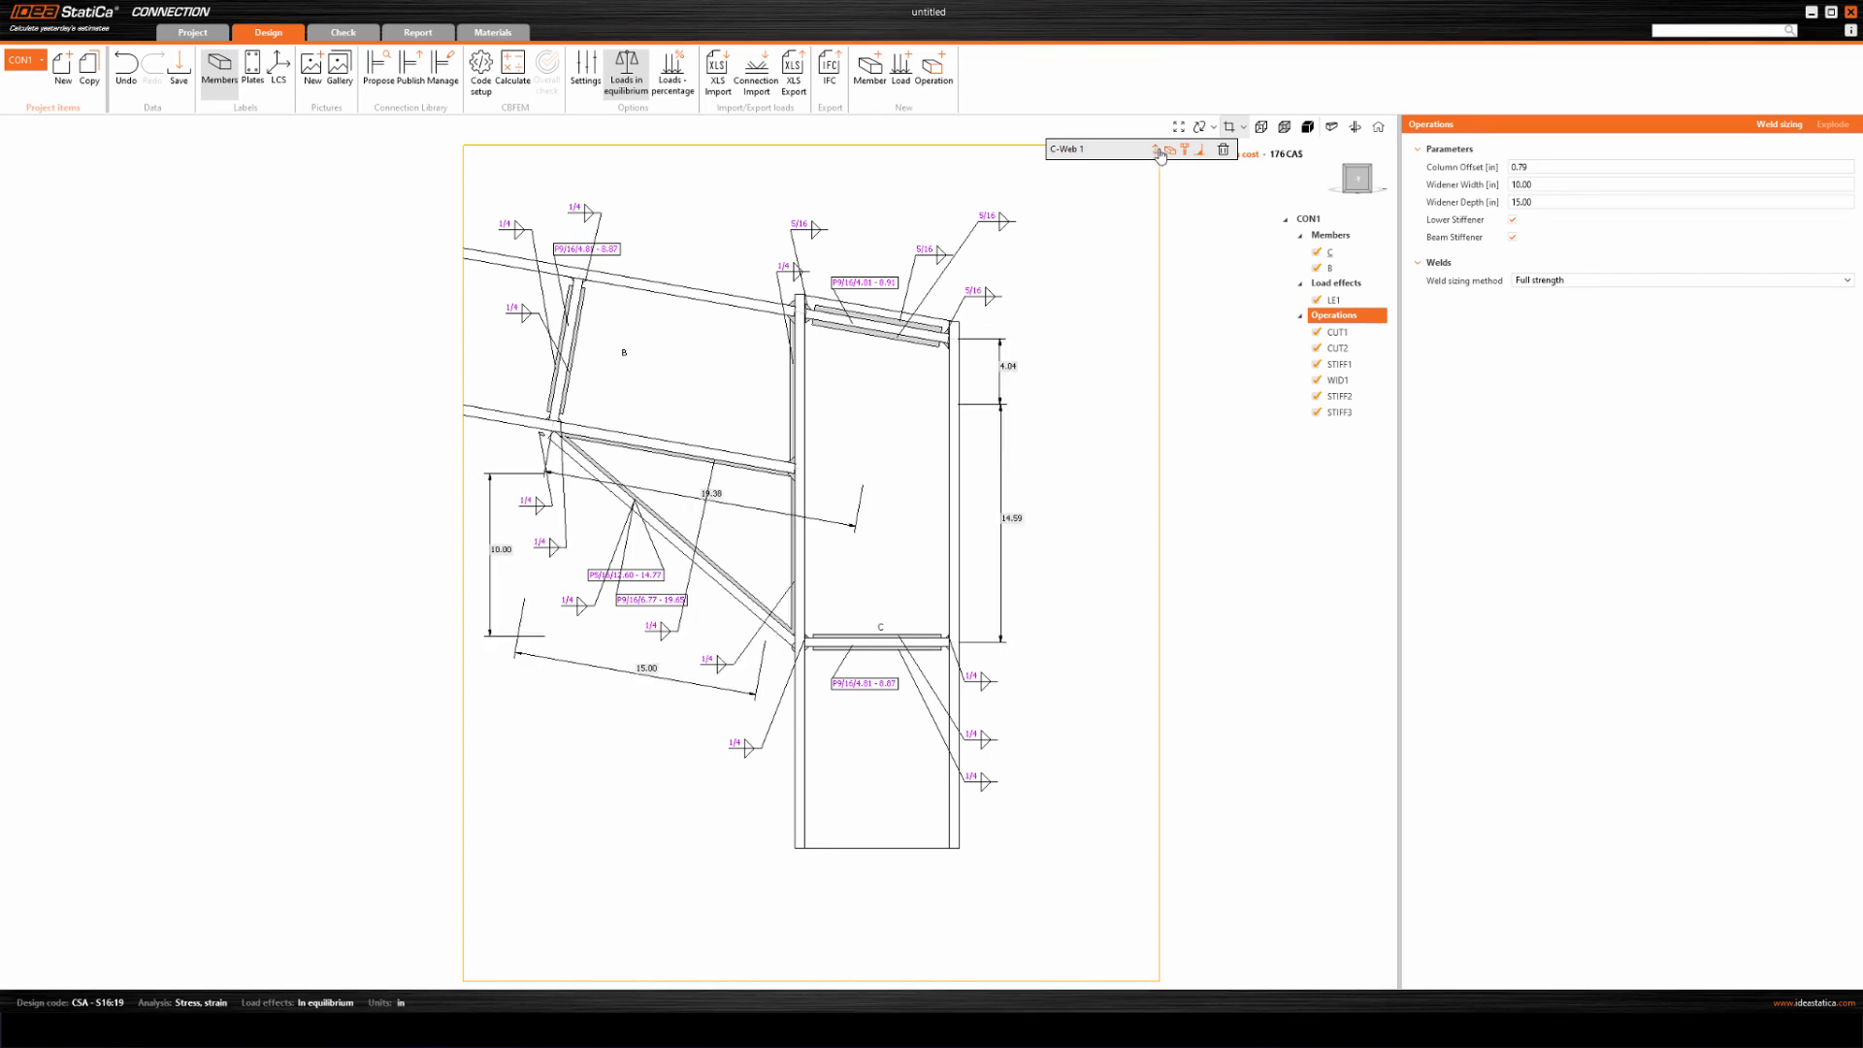
Toggle the plate labels and weld symbols of the C-Web 1 section off and back on.
{"action": "left_click", "coordinate": [1171, 150]}
{"action": "left_click", "coordinate": [1172, 150]}
{"action": "left_click", "coordinate": [1172, 151]}
{"action": "left_click", "coordinate": [1171, 151]}
{"action": "left_click", "coordinate": [1171, 151]}
{"action": "left_click", "coordinate": [1171, 150]}
{"action": "left_click", "coordinate": [1201, 154]}
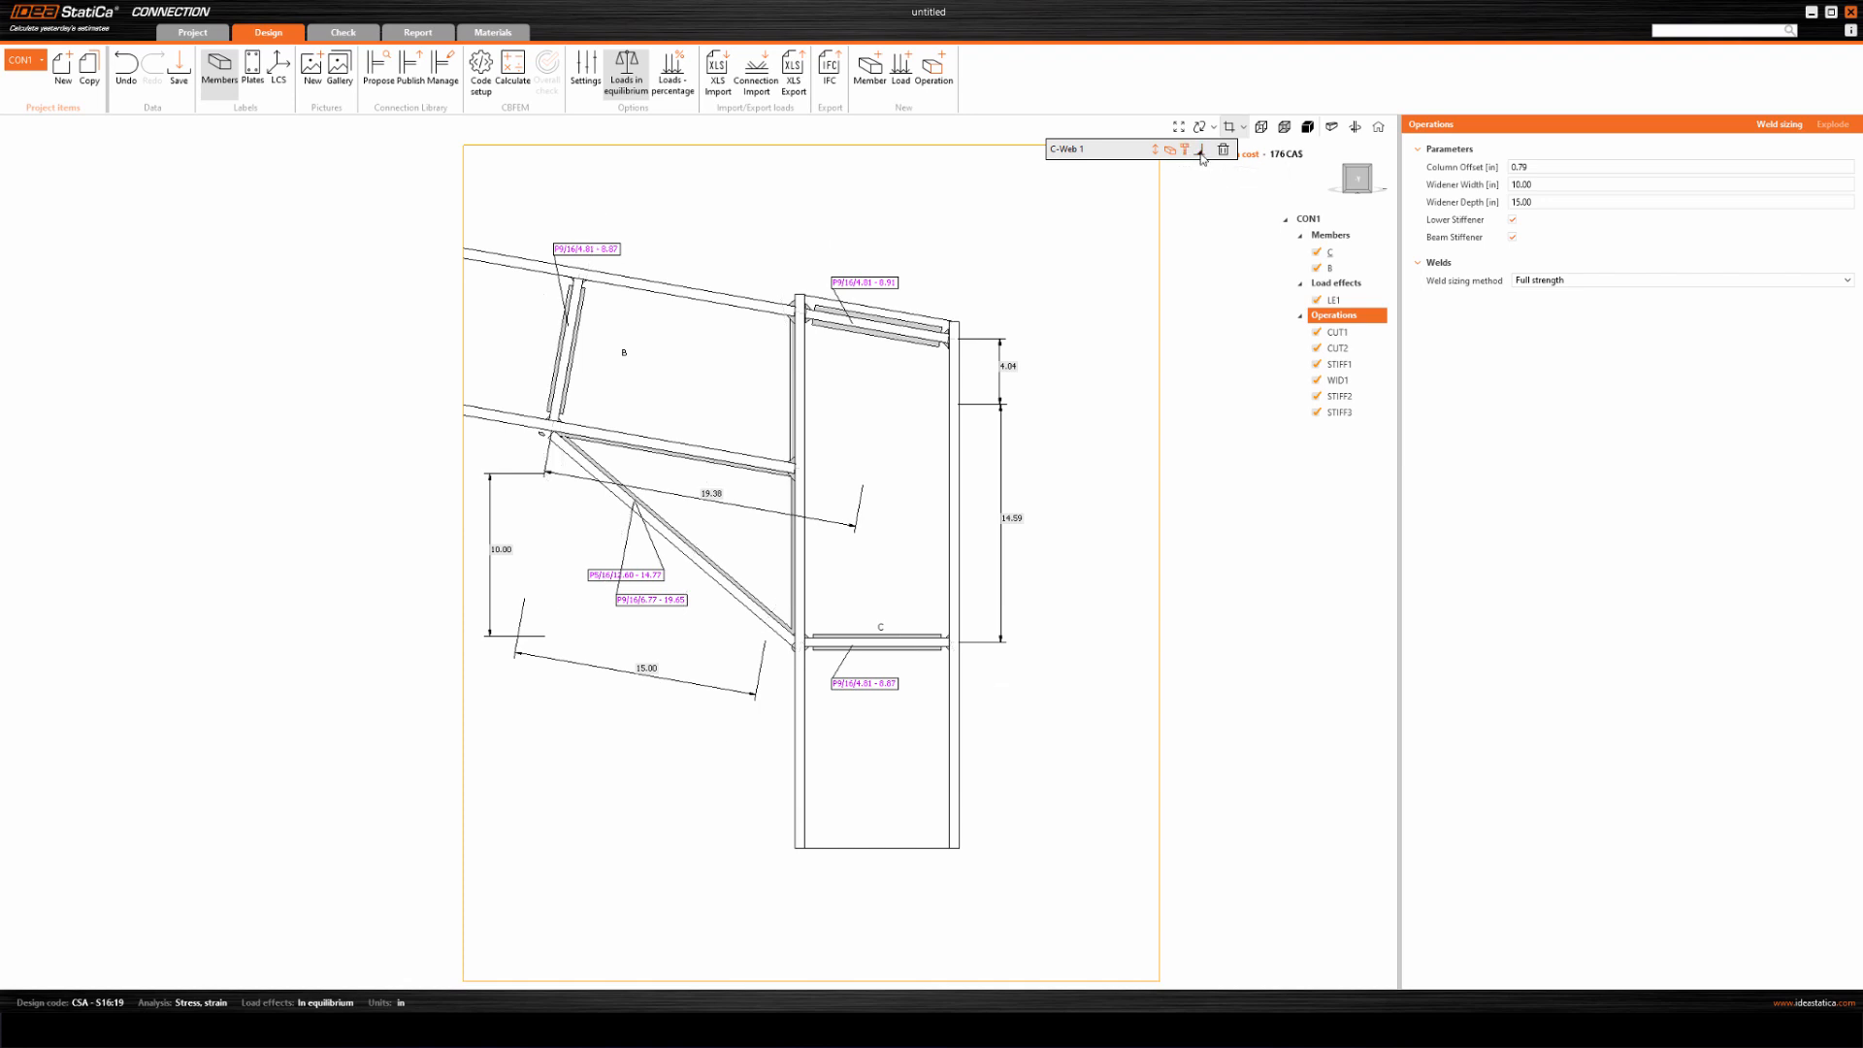
{"action": "left_click", "coordinate": [1200, 153]}
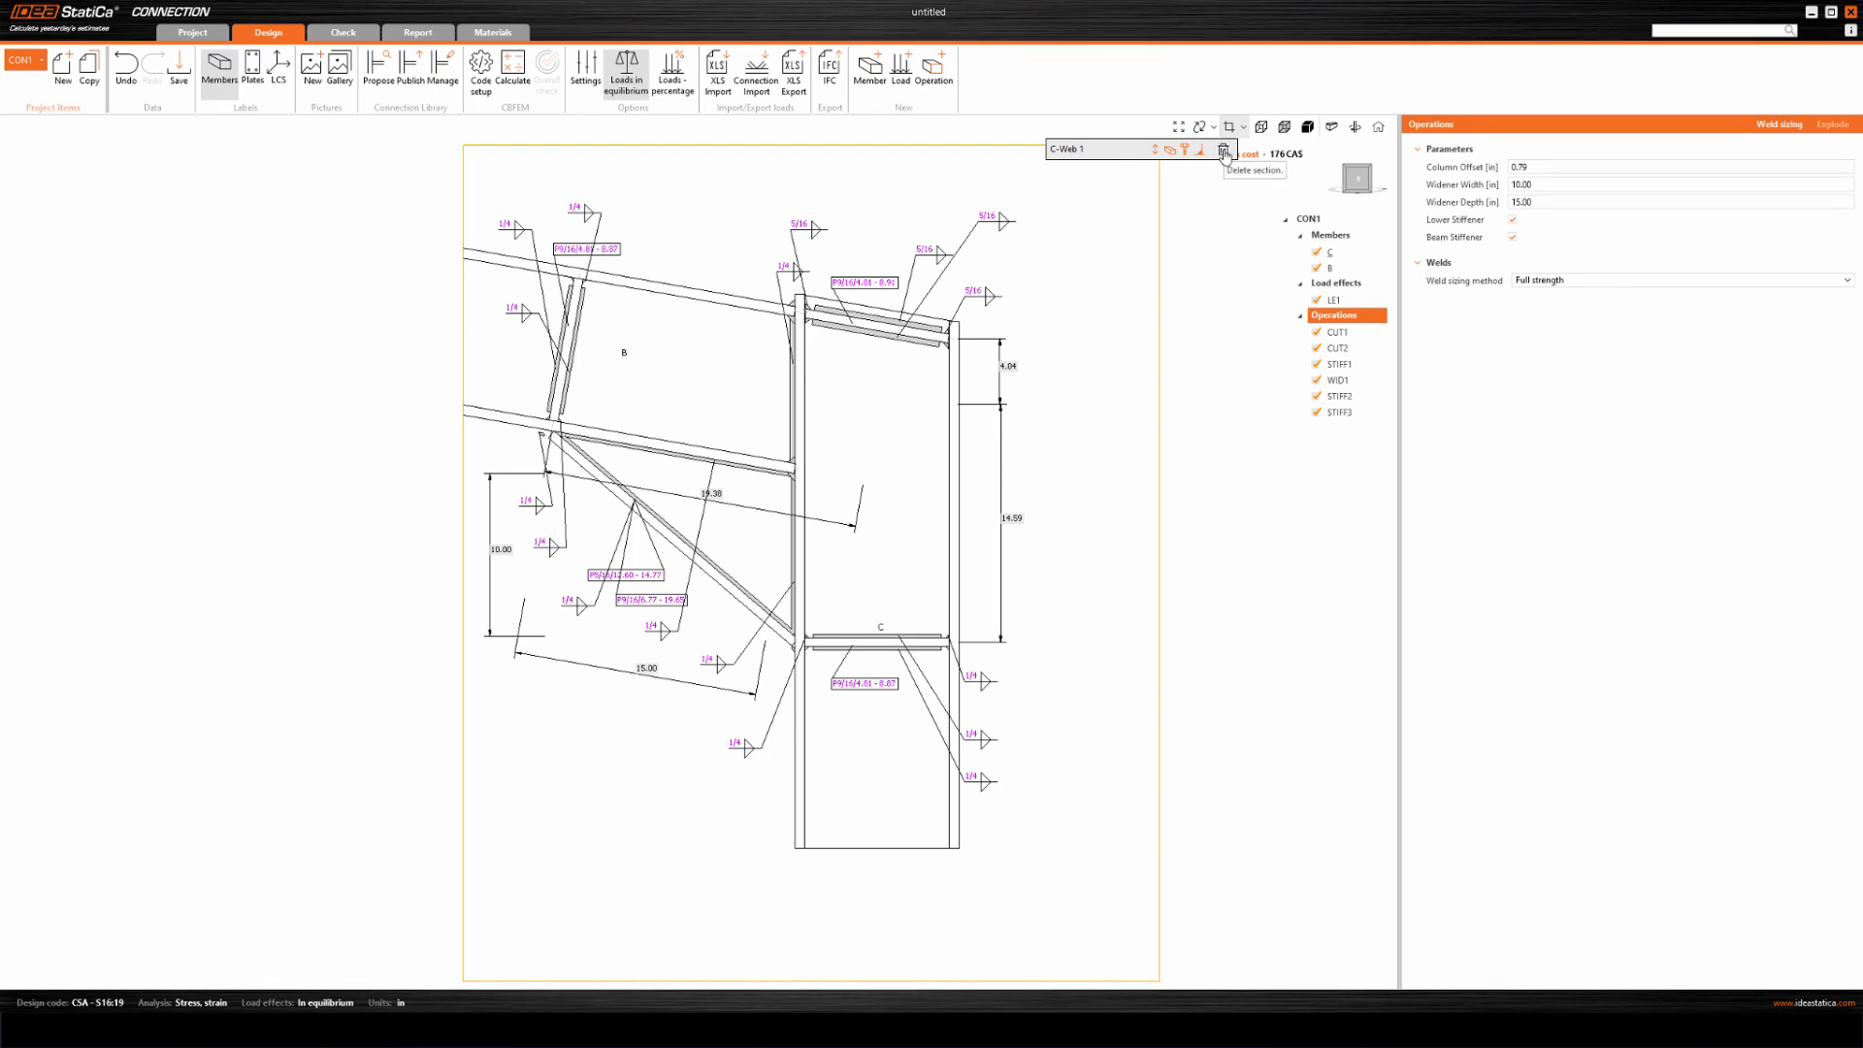
Leave the section drawing and display the connection as a solid 3D model.
{"action": "scroll", "coordinate": [1181, 476], "scroll_direction": "down", "scroll_amount": 1}
{"action": "scroll", "coordinate": [1181, 476], "scroll_direction": "down", "scroll_amount": 1}
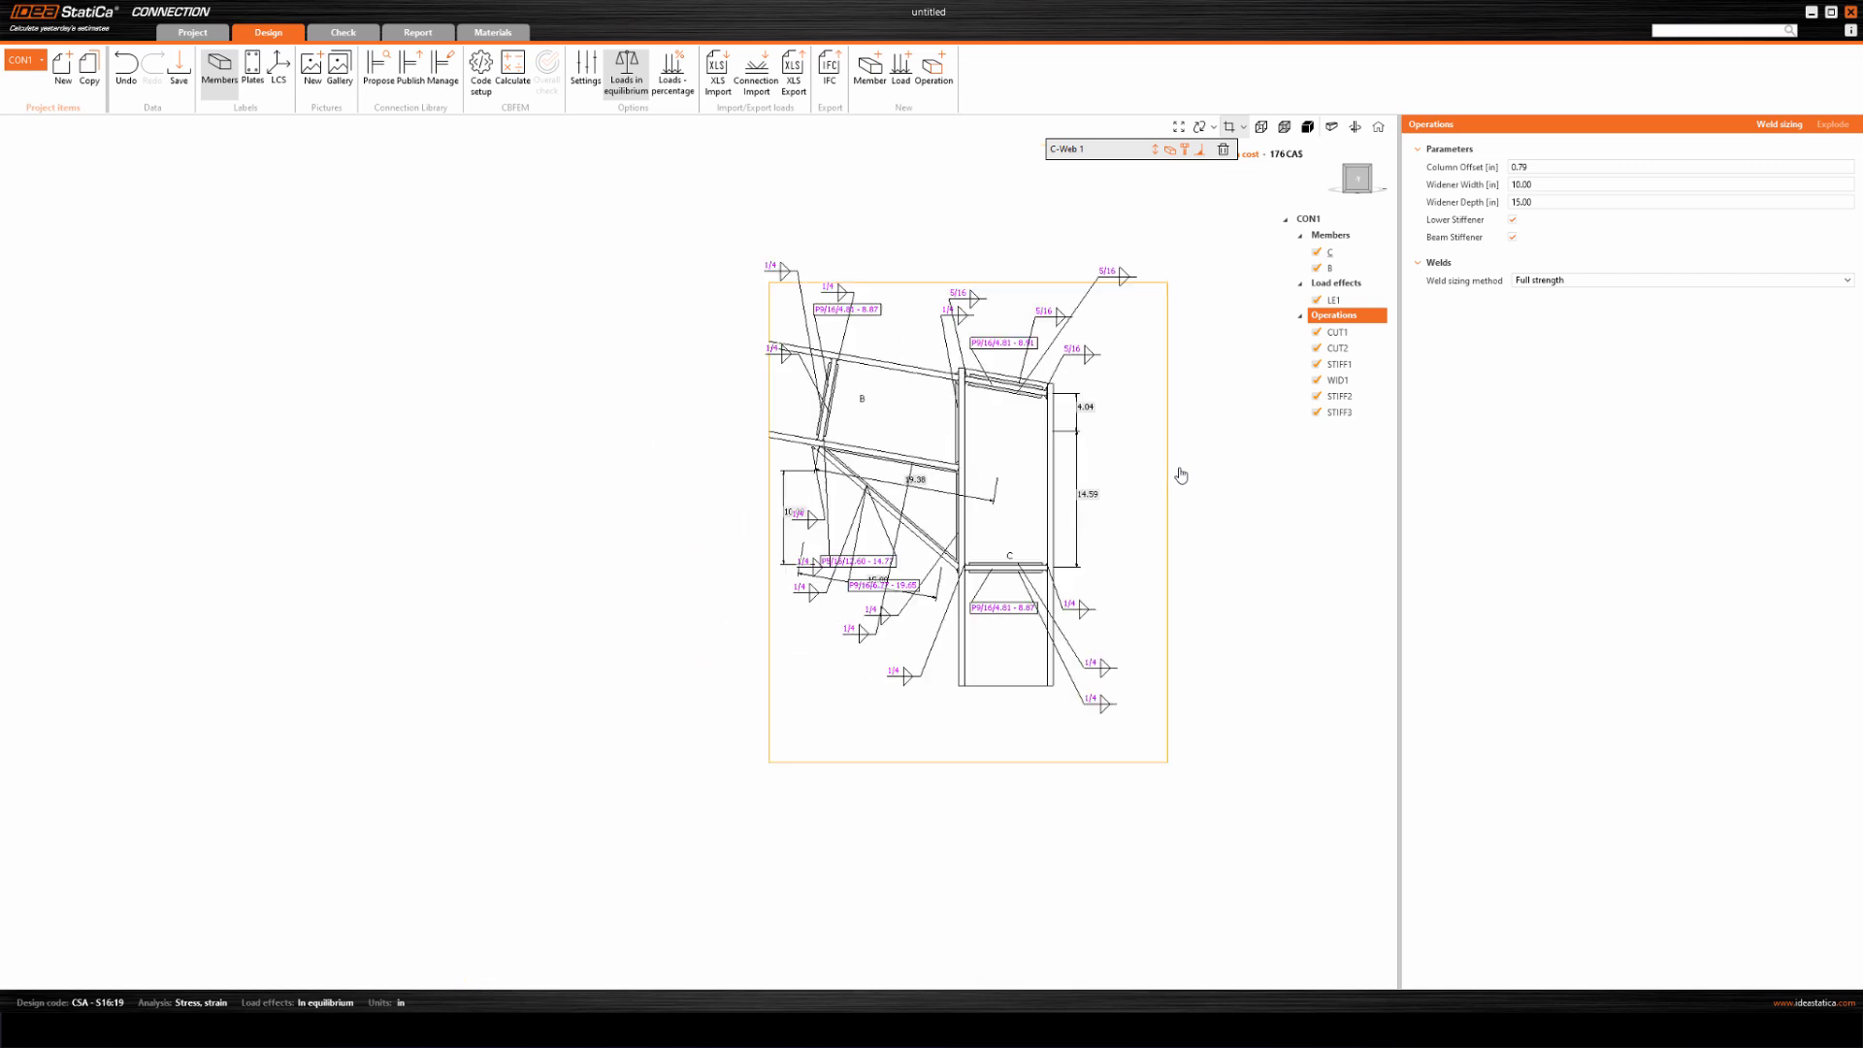
{"action": "left_click", "coordinate": [1307, 134]}
{"action": "scroll", "coordinate": [650, 608], "scroll_direction": "down", "scroll_amount": 2}
{"action": "mouse_move", "coordinate": [755, 645]}
{"action": "middle_mouse_down"}
{"action": "mouse_move", "coordinate": [650, 607]}
{"action": "mouse_move", "coordinate": [705, 635]}
{"action": "middle_mouse_up"}
{"action": "scroll", "coordinate": [654, 606], "scroll_direction": "down", "scroll_amount": 1}
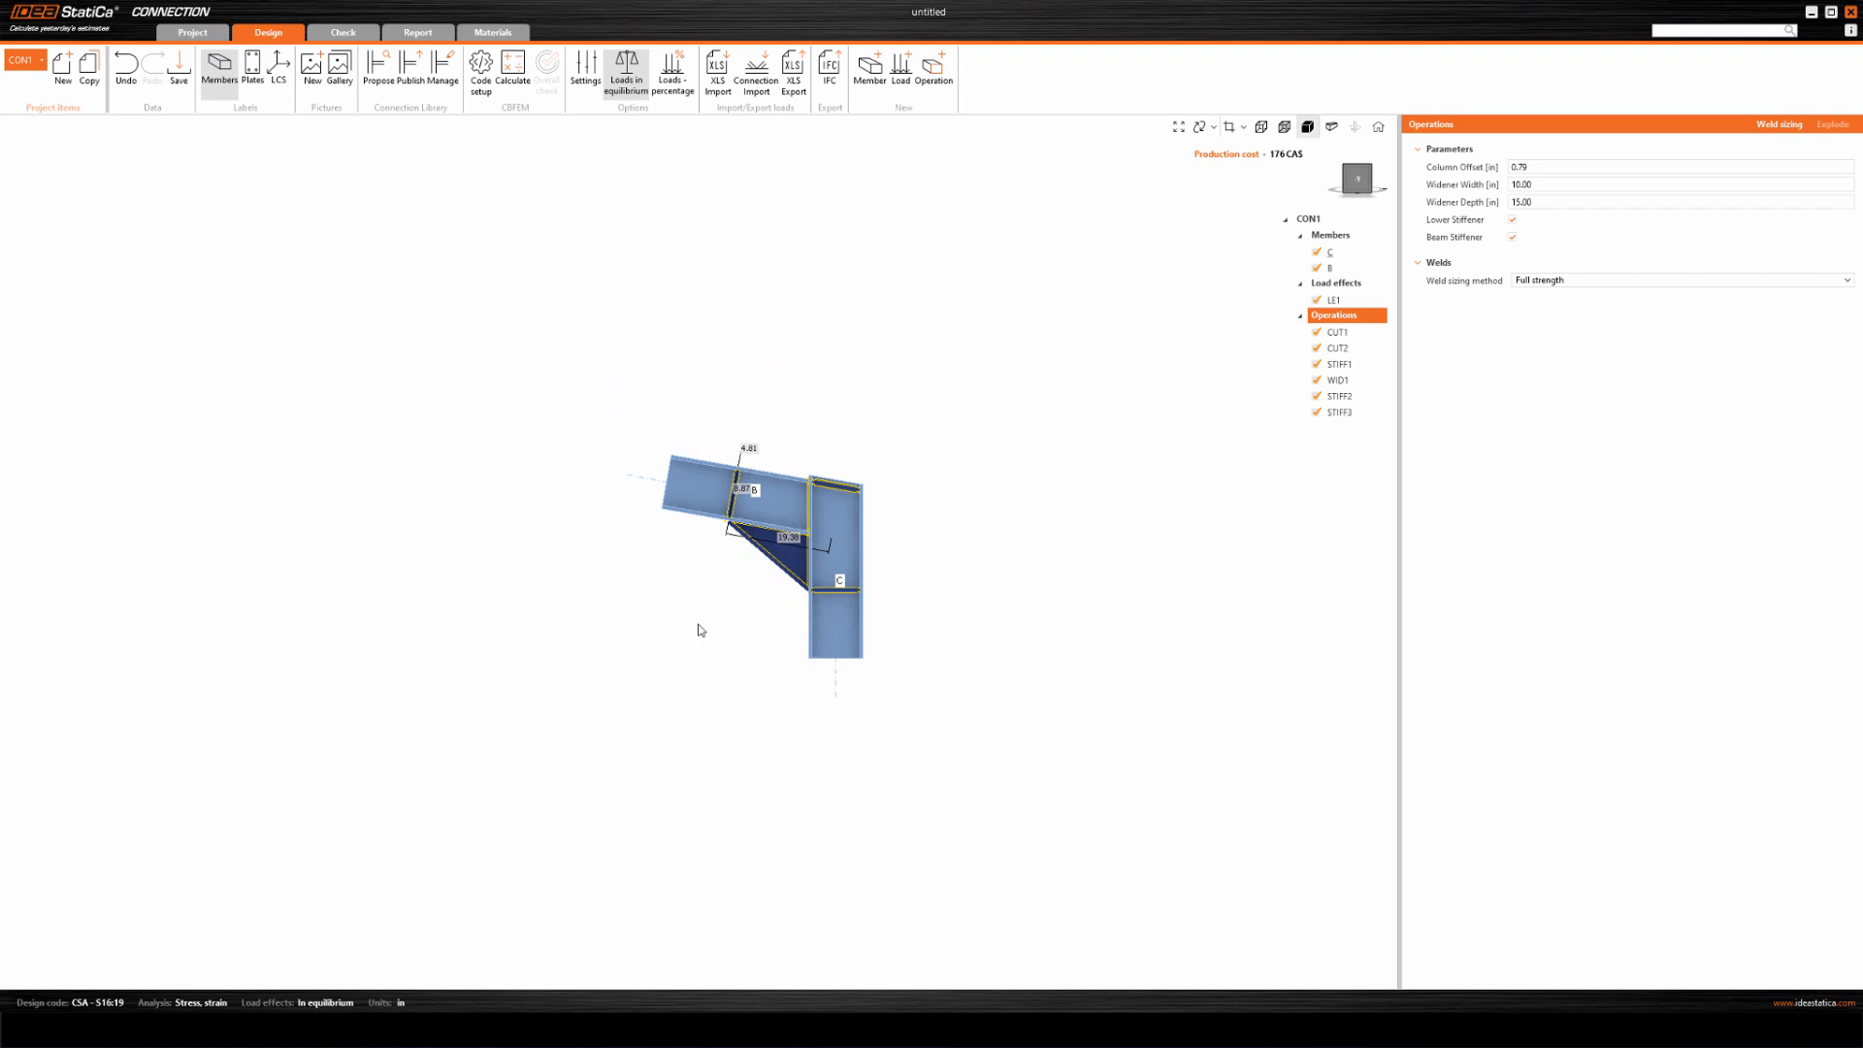
Change all welds of the column's lower stiffener (STIFF2) to butt welds.
{"action": "scroll", "coordinate": [680, 601], "scroll_direction": "up", "scroll_amount": 3}
{"action": "scroll", "coordinate": [703, 568], "scroll_direction": "up", "scroll_amount": 2}
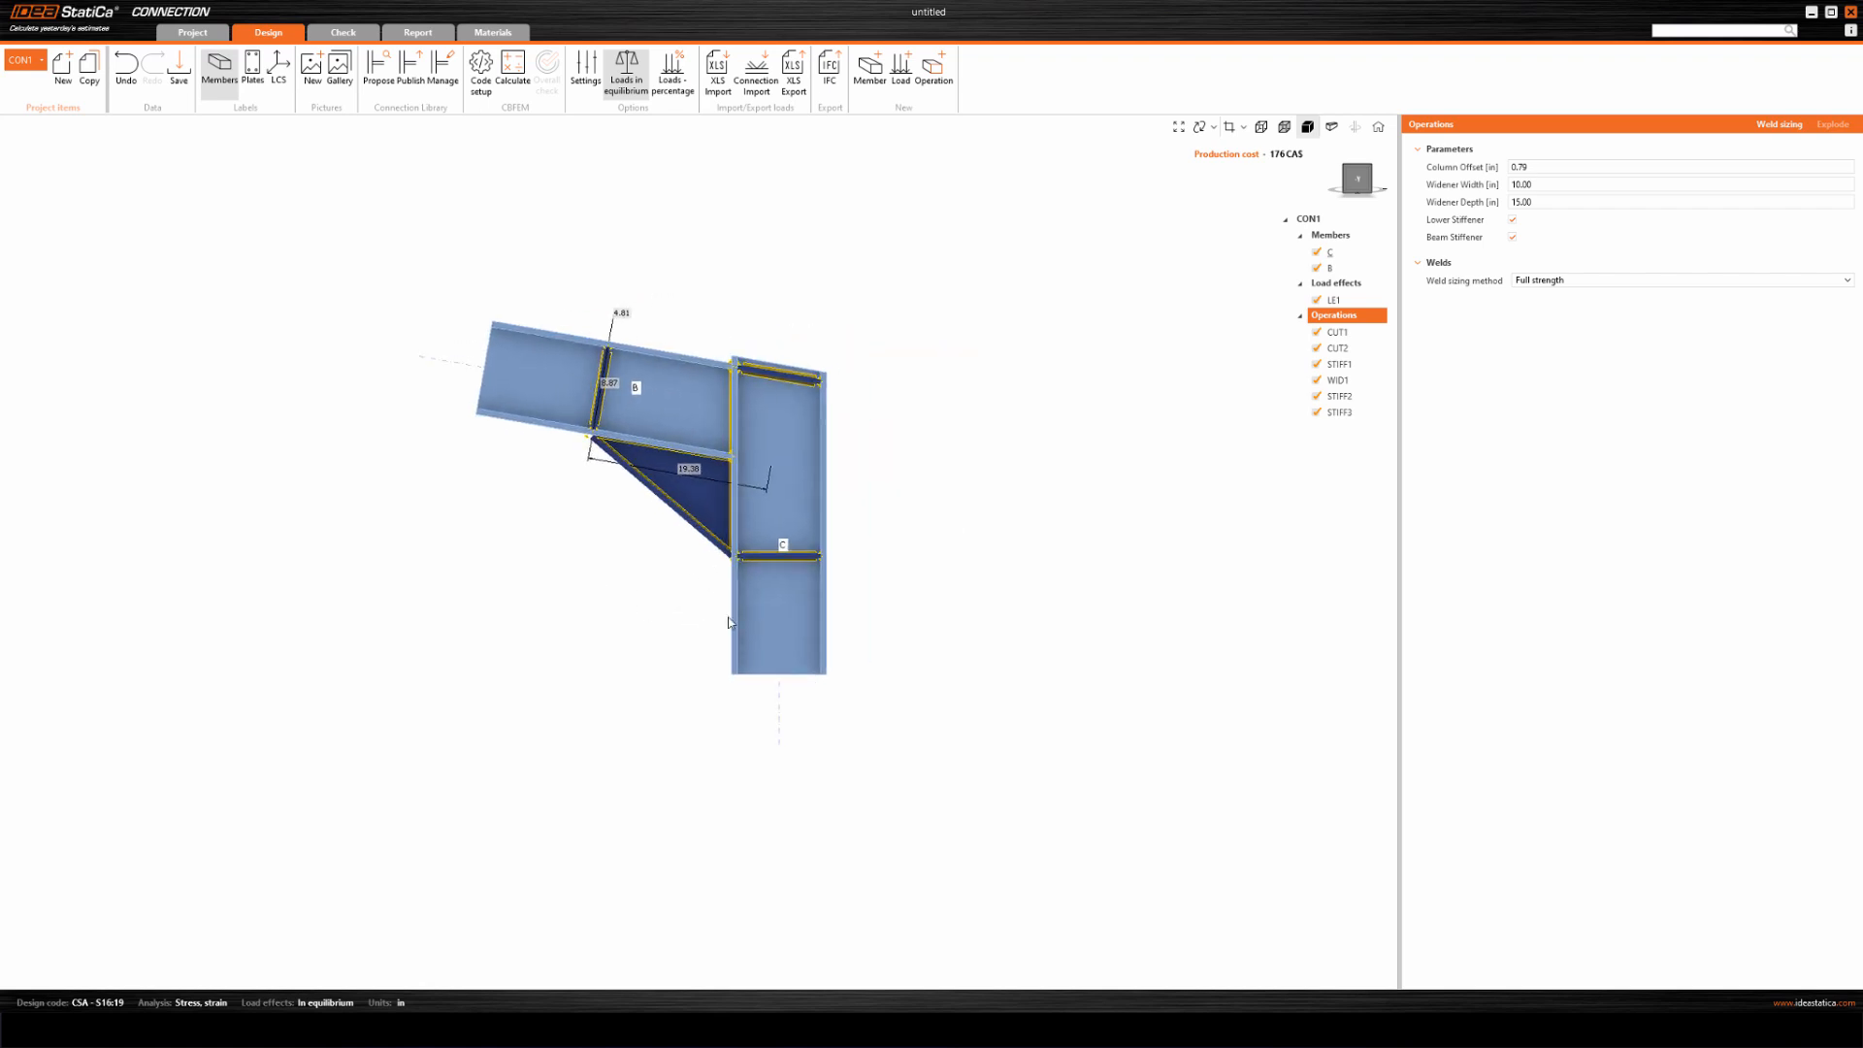
{"action": "middle_click_drag", "start_coordinate": [928, 507], "coordinate": [873, 495]}
{"action": "right_click_drag", "start_coordinate": [849, 546], "coordinate": [282, 564]}
{"action": "middle_click_drag", "start_coordinate": [586, 535], "coordinate": [841, 606]}
{"action": "scroll", "coordinate": [841, 588], "scroll_direction": "up", "scroll_amount": 3}
{"action": "right_click_drag", "start_coordinate": [771, 593], "coordinate": [776, 535]}
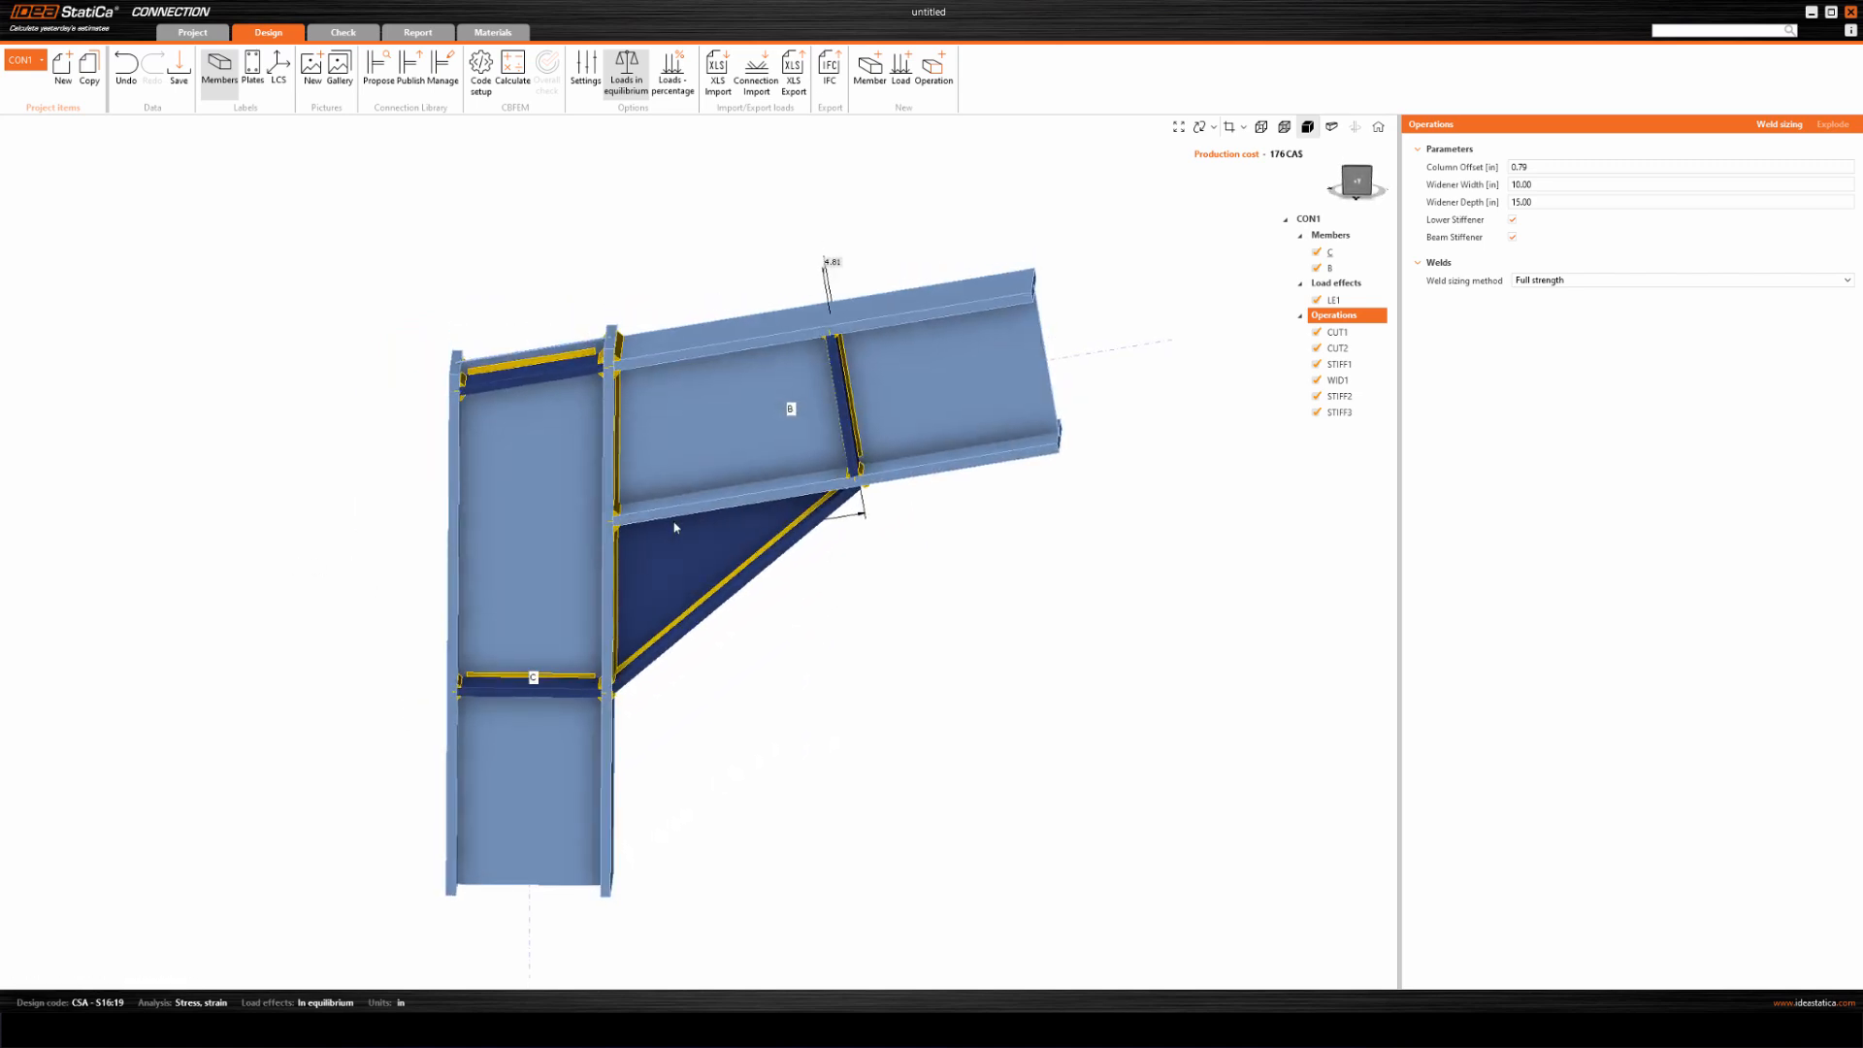
{"action": "middle_click_drag", "start_coordinate": [644, 521], "coordinate": [796, 629]}
{"action": "middle_click_drag", "start_coordinate": [786, 767], "coordinate": [811, 605]}
{"action": "scroll", "coordinate": [757, 621], "scroll_direction": "up", "scroll_amount": 4}
{"action": "left_click", "coordinate": [728, 626]}
{"action": "scroll", "coordinate": [733, 616], "scroll_direction": "down", "scroll_amount": 4}
{"action": "mouse_move", "coordinate": [708, 543]}
{"action": "right_mouse_down"}
{"action": "mouse_move", "coordinate": [747, 574]}
{"action": "mouse_move", "coordinate": [696, 574]}
{"action": "right_mouse_up"}
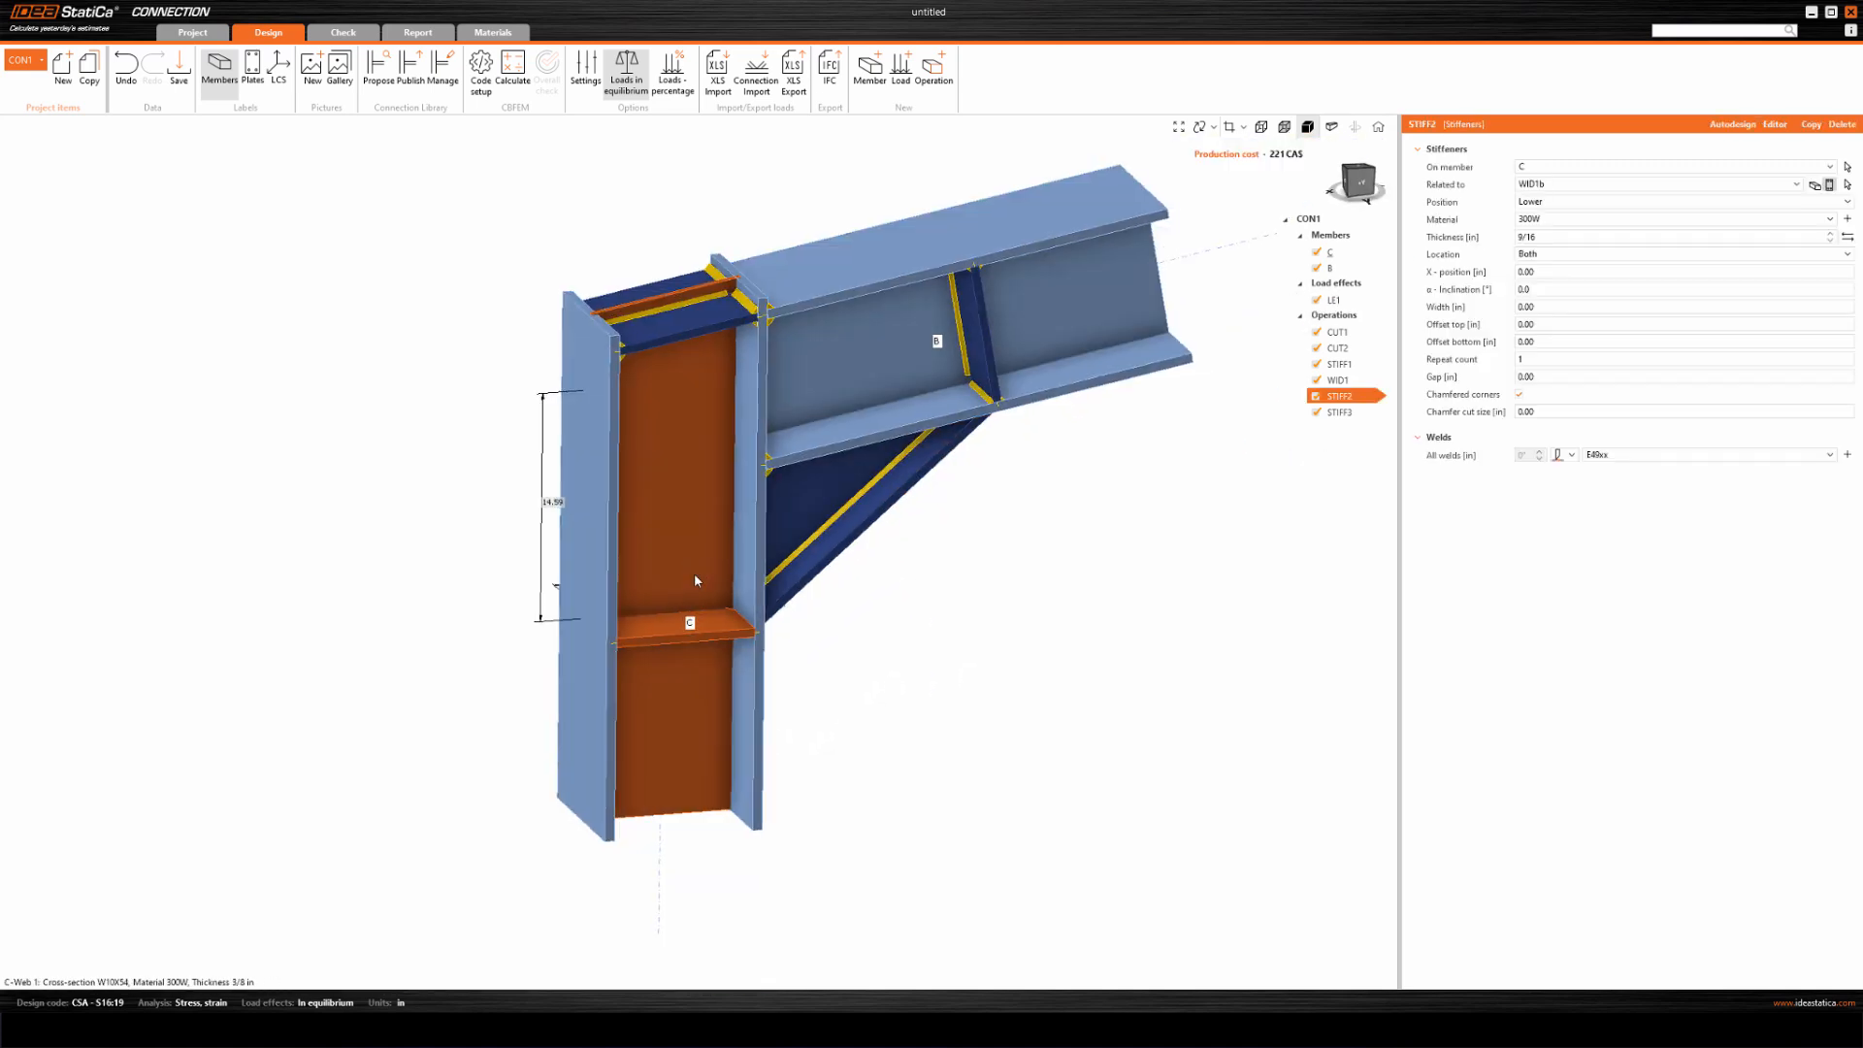
{"action": "scroll", "coordinate": [738, 631], "scroll_direction": "up", "scroll_amount": 2}
{"action": "right_click_drag", "start_coordinate": [800, 645], "coordinate": [794, 661]}
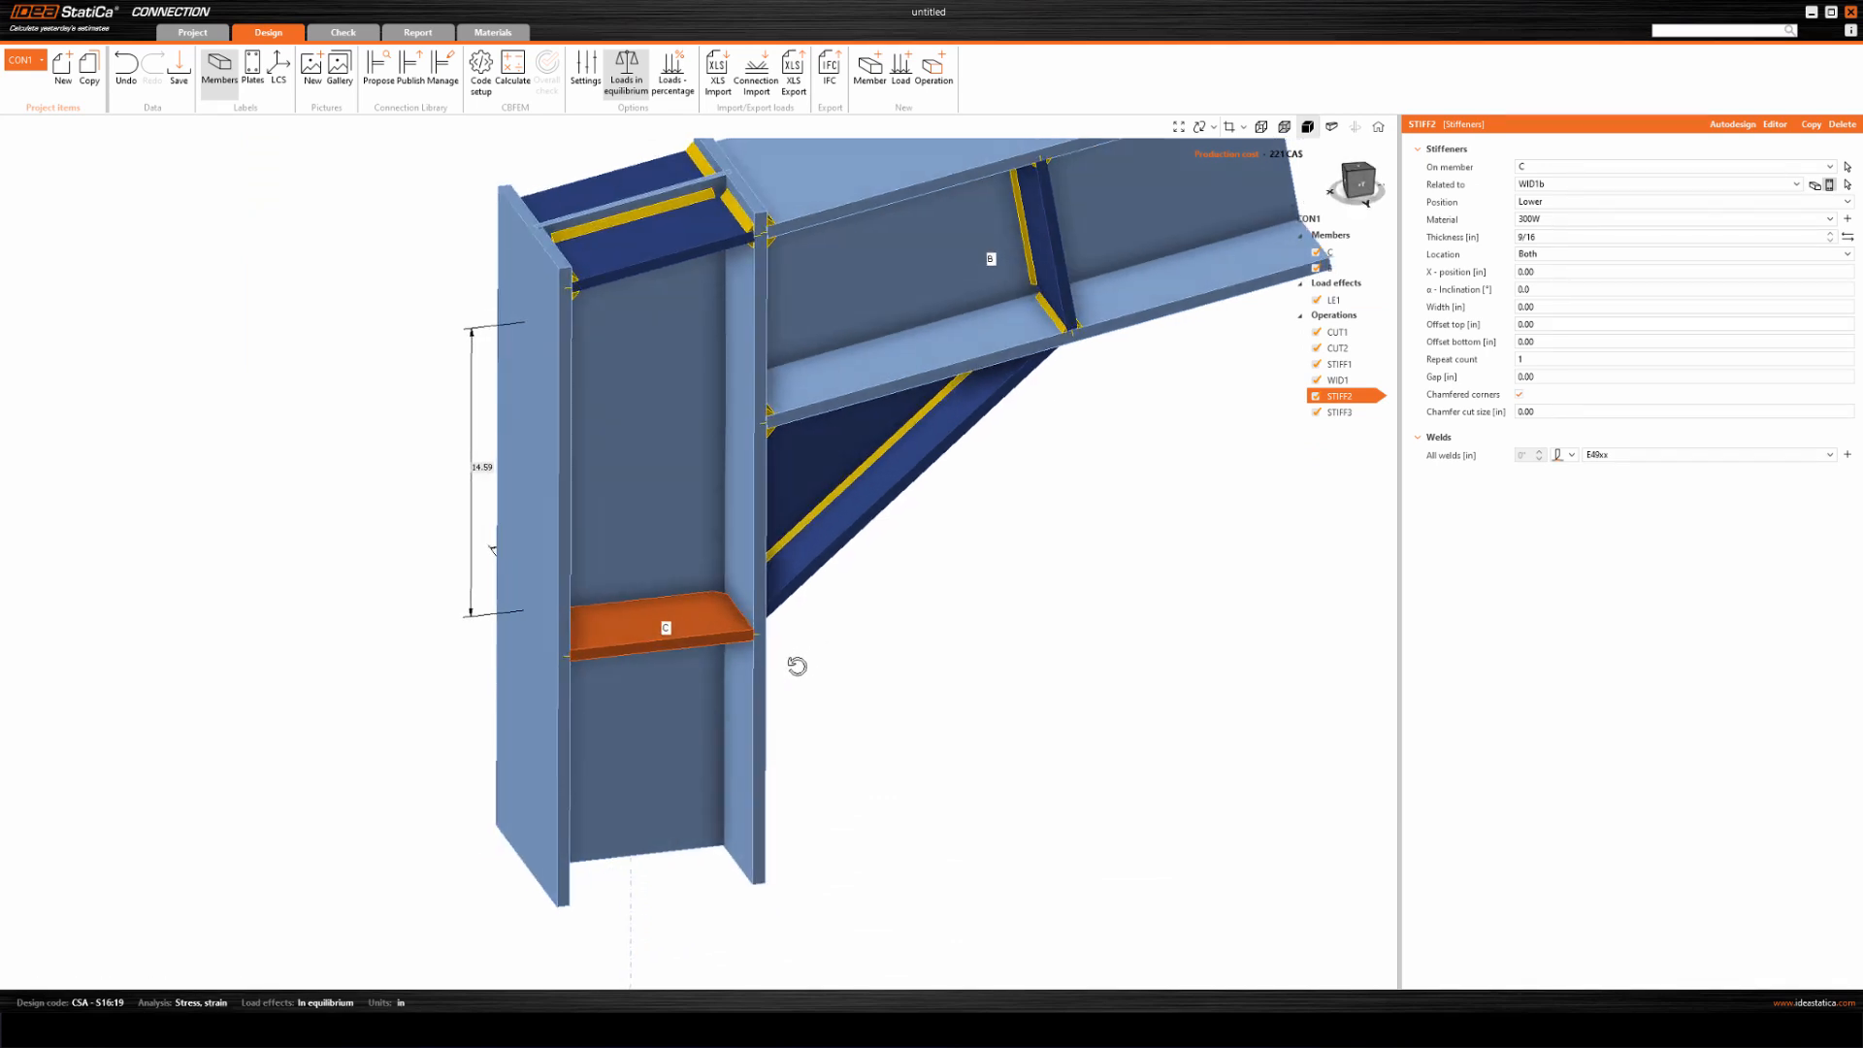
Discard the unsaved project and create a new AISC 360-22 (LRFD) project with the preselected bolted-web moment connection.
{"action": "left_click", "coordinate": [193, 32]}
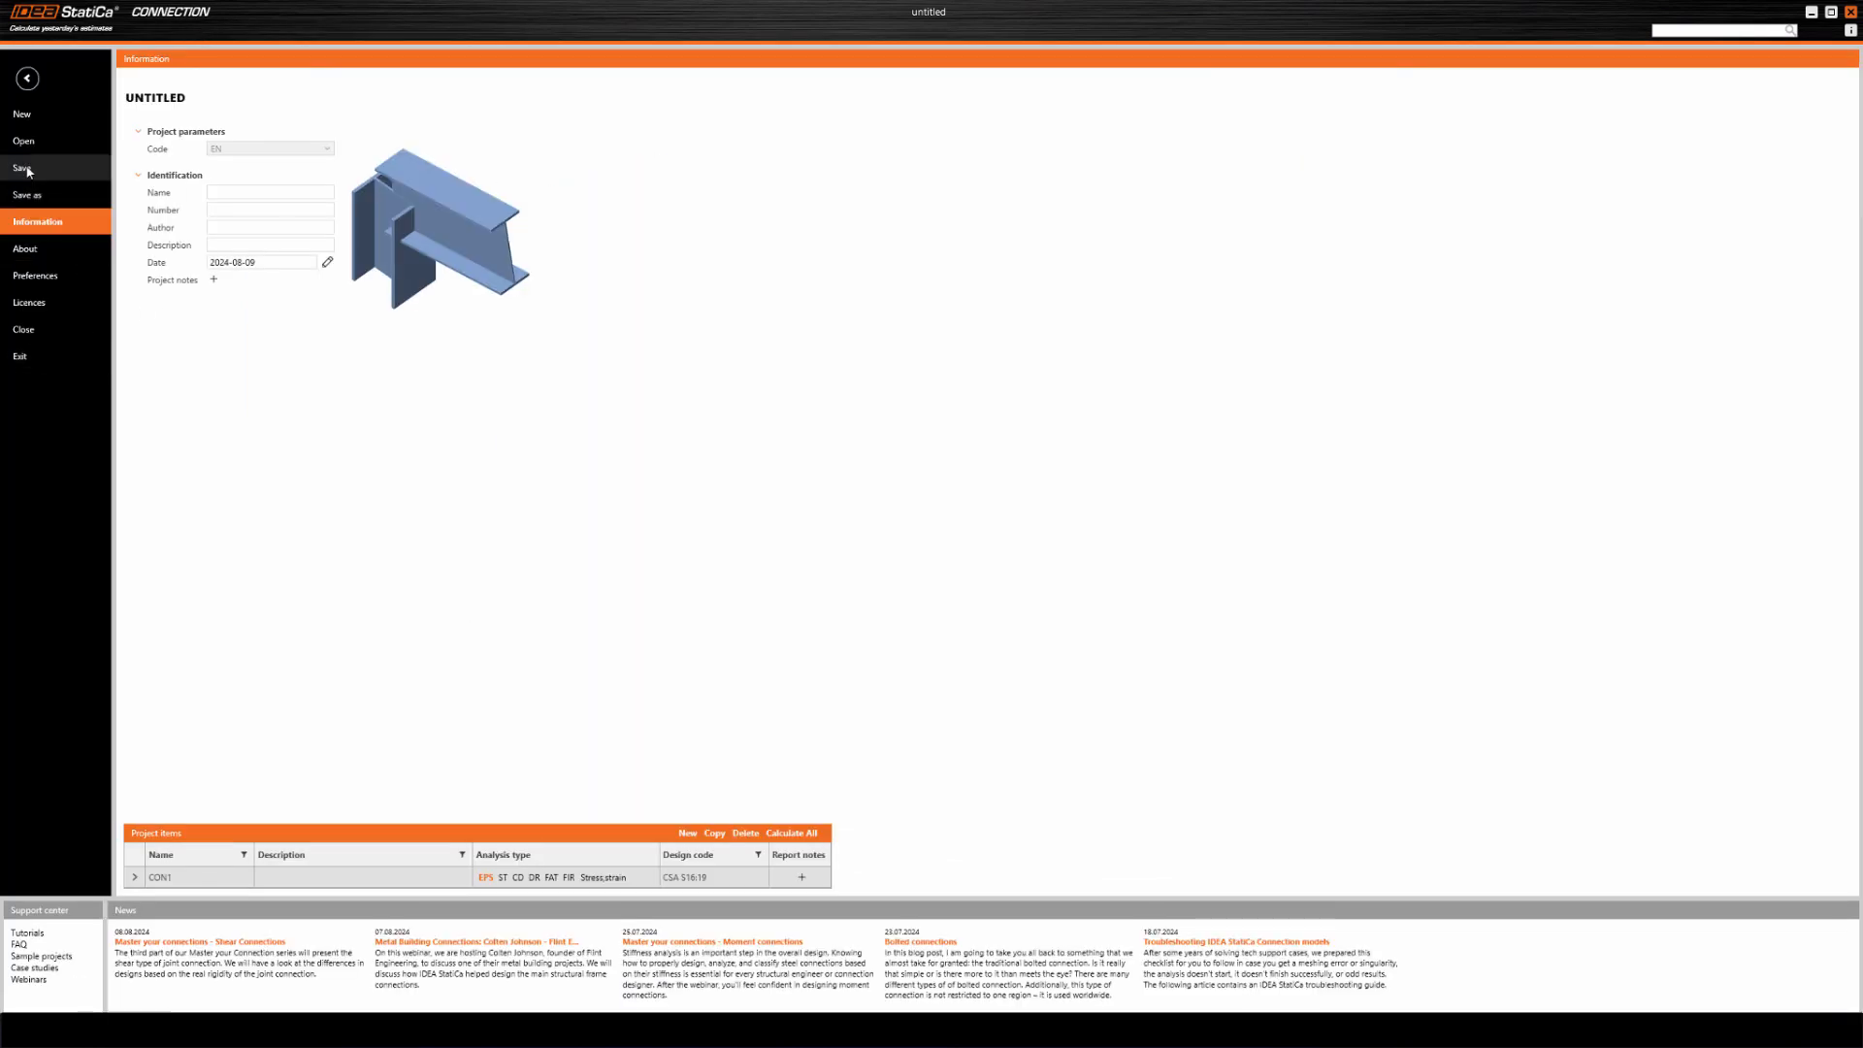
{"action": "left_click", "coordinate": [24, 114]}
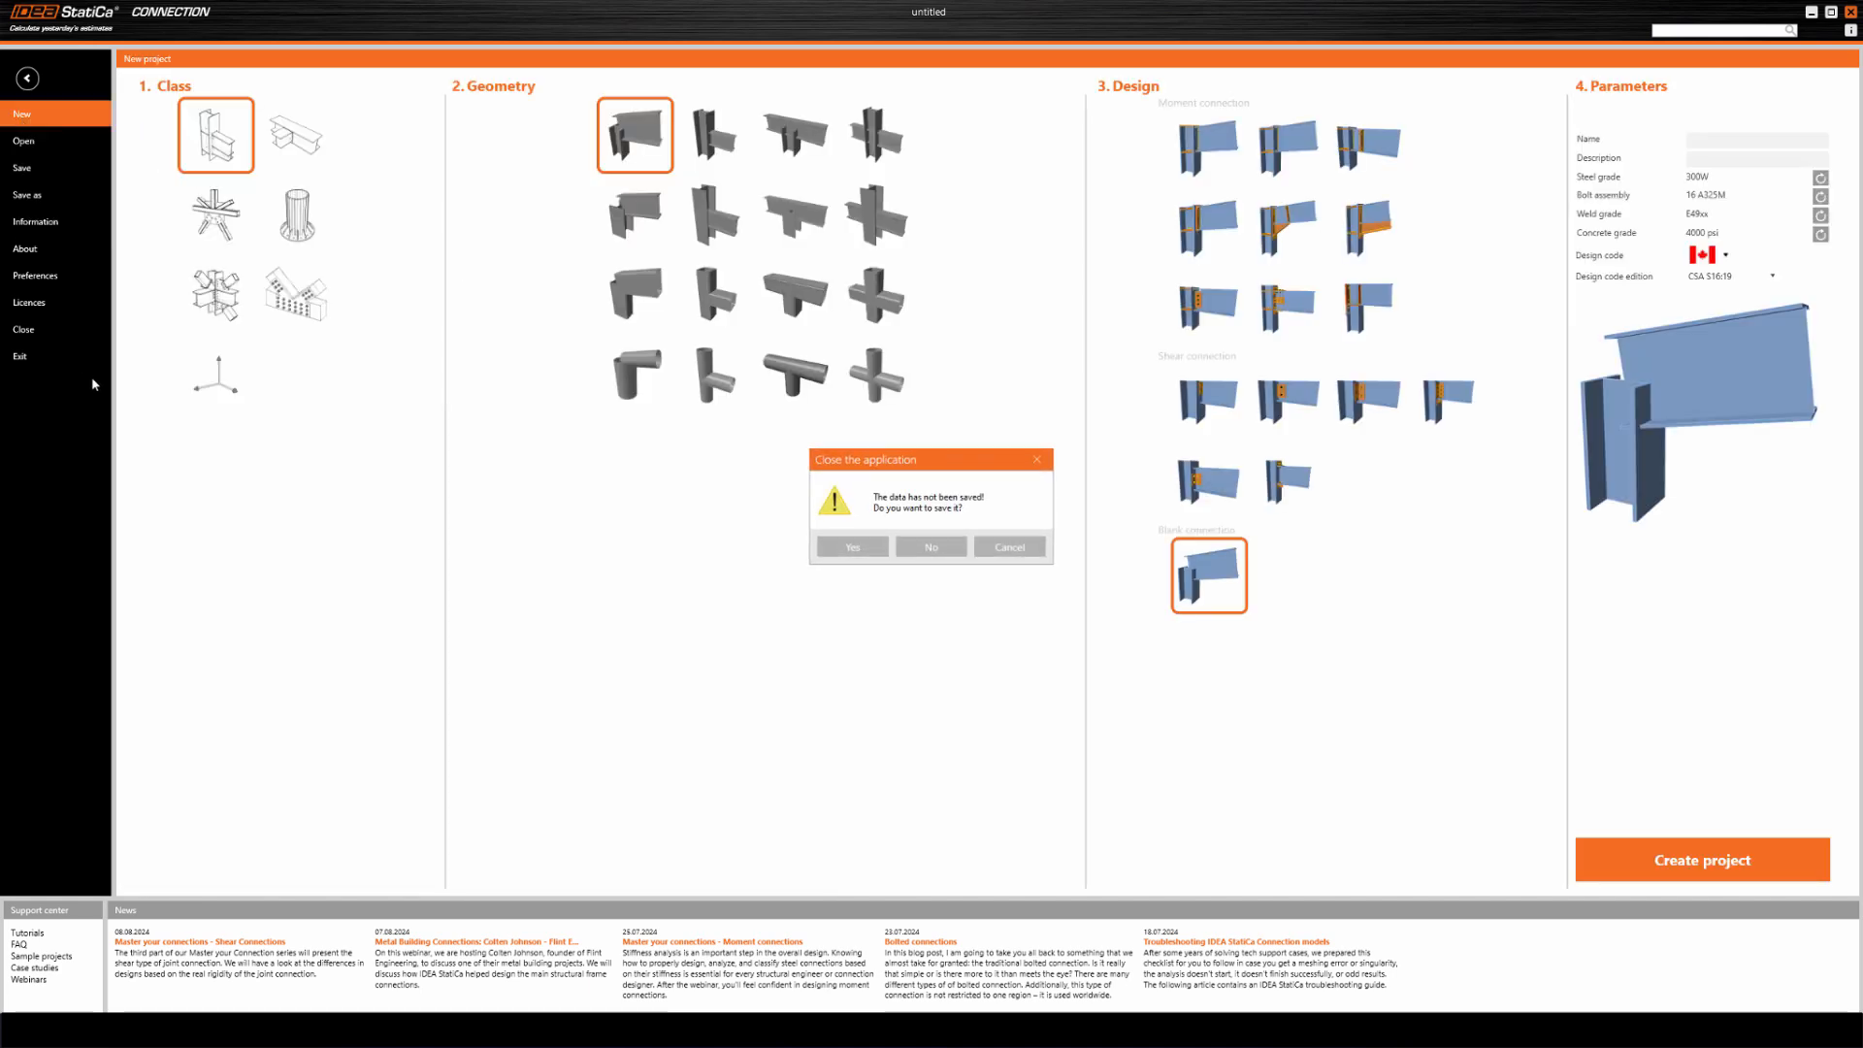
{"action": "left_click", "coordinate": [930, 547]}
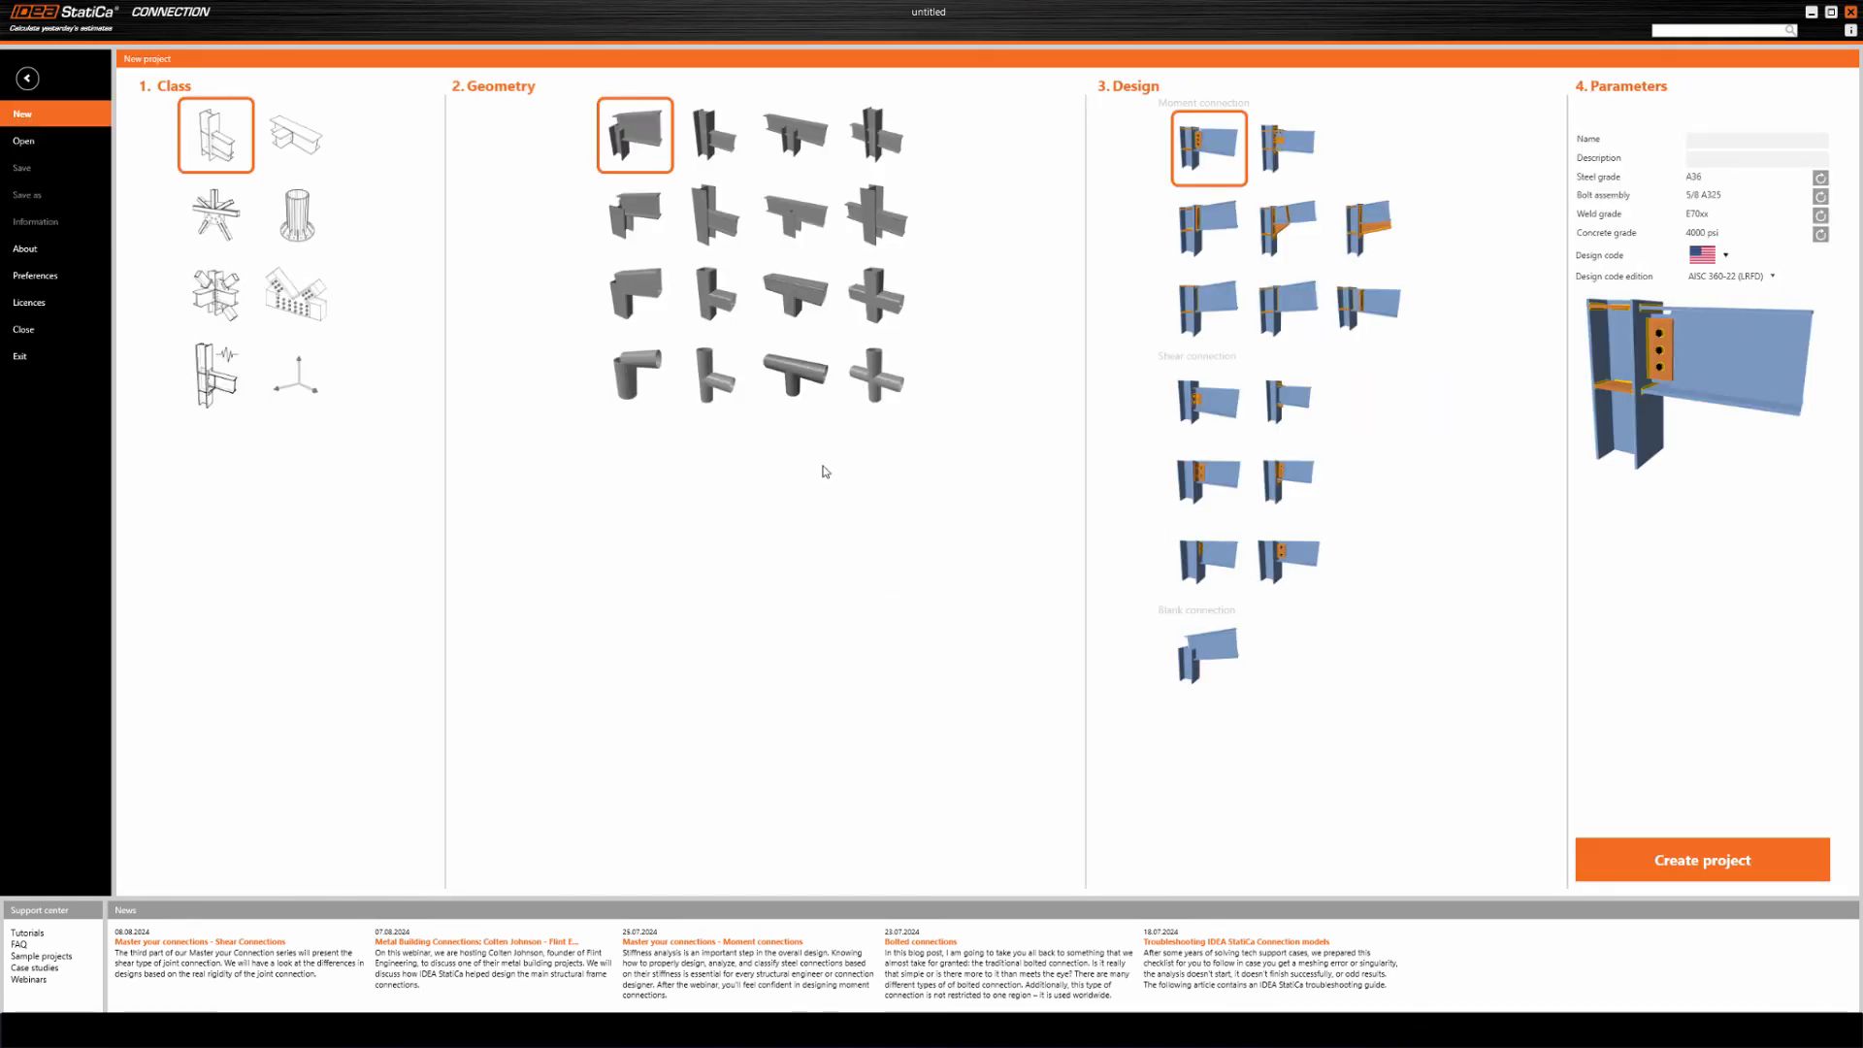
{"action": "left_click", "coordinate": [1729, 832]}
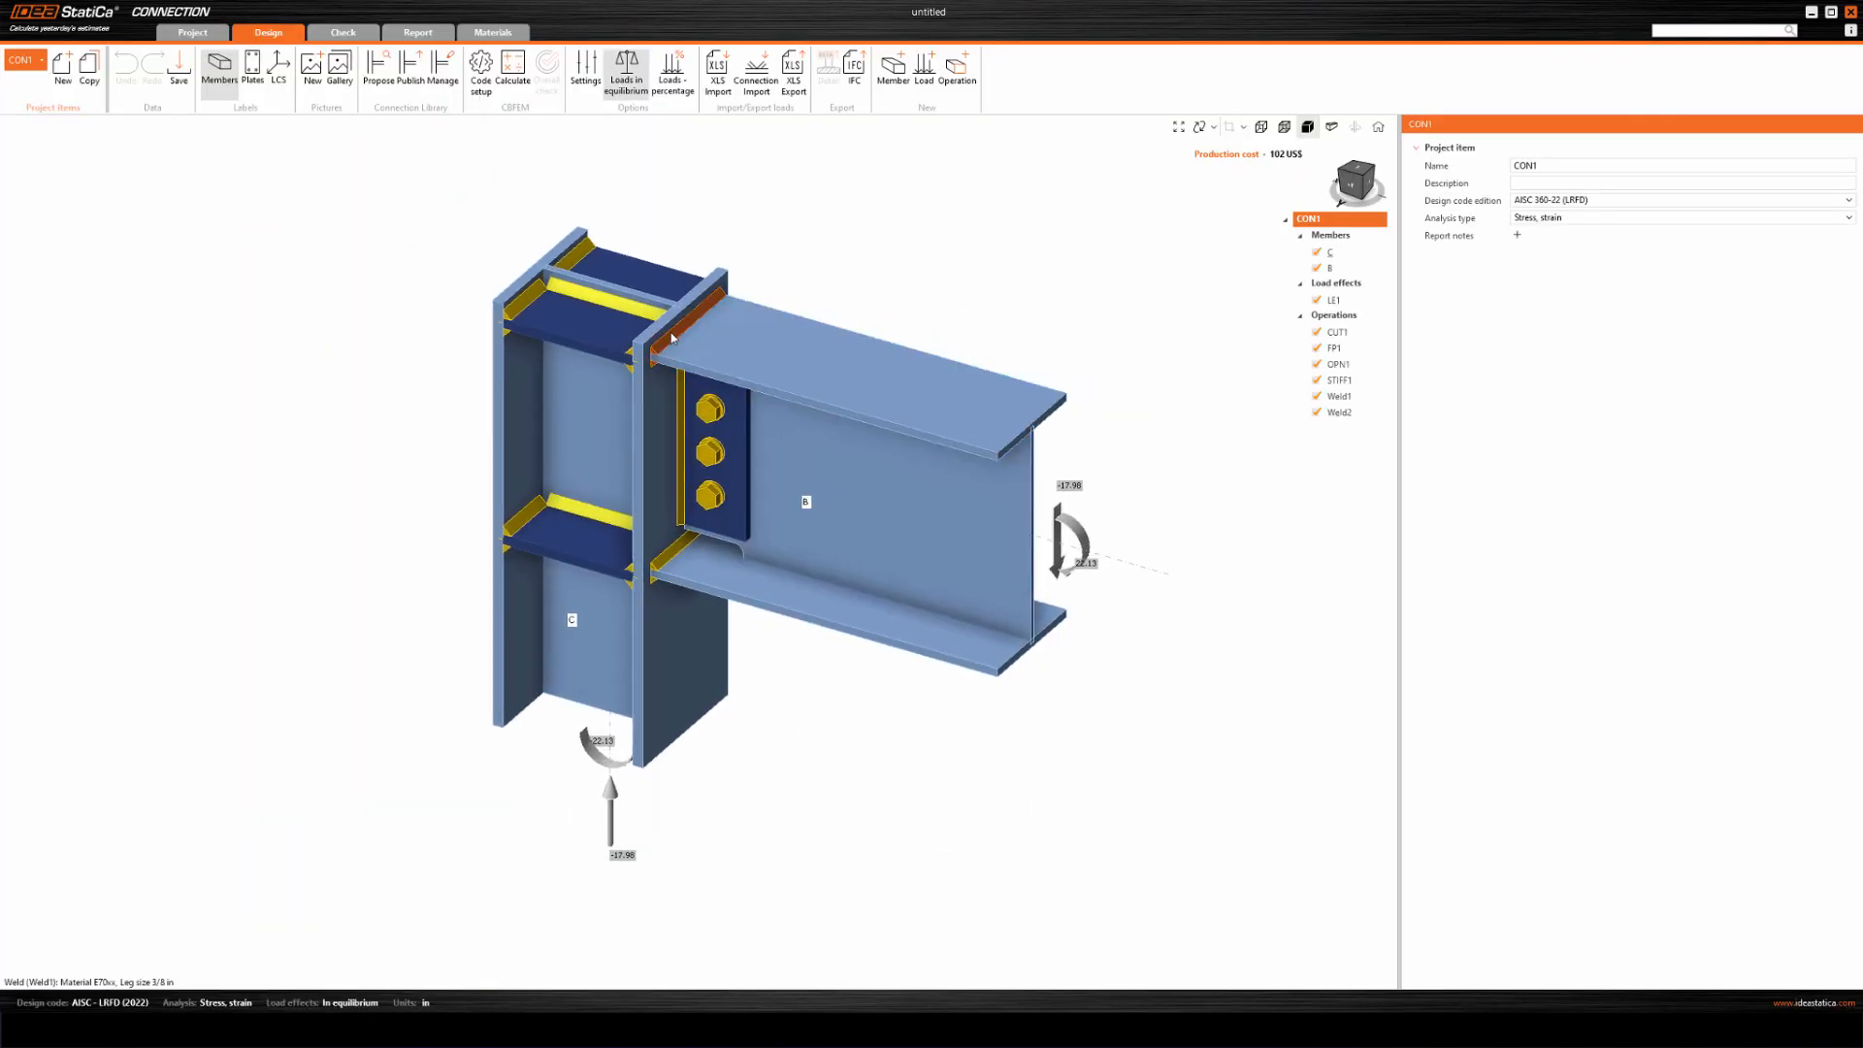
Change the weld between the beam's top flange and the column flange to a partial joint penetration butt weld.
{"action": "left_click", "coordinate": [687, 328]}
{"action": "left_click", "coordinate": [1560, 333]}
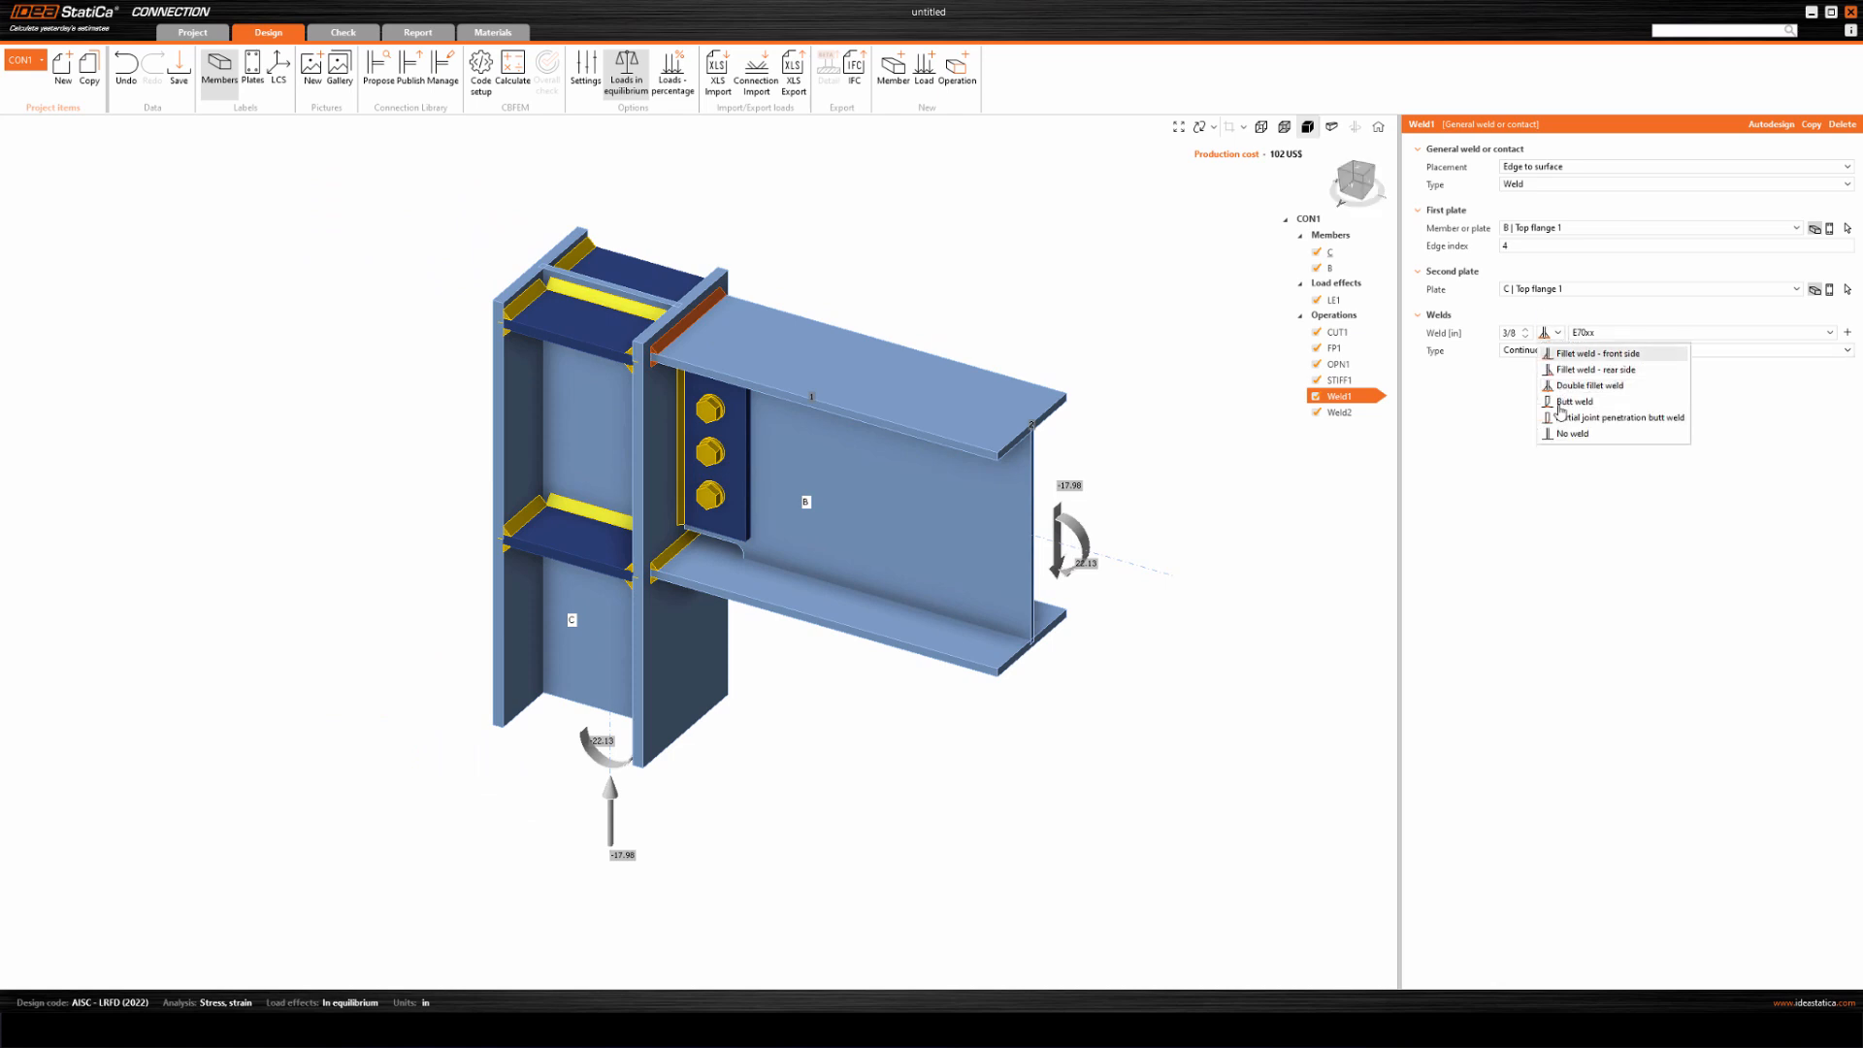
{"action": "left_click", "coordinate": [1582, 424]}
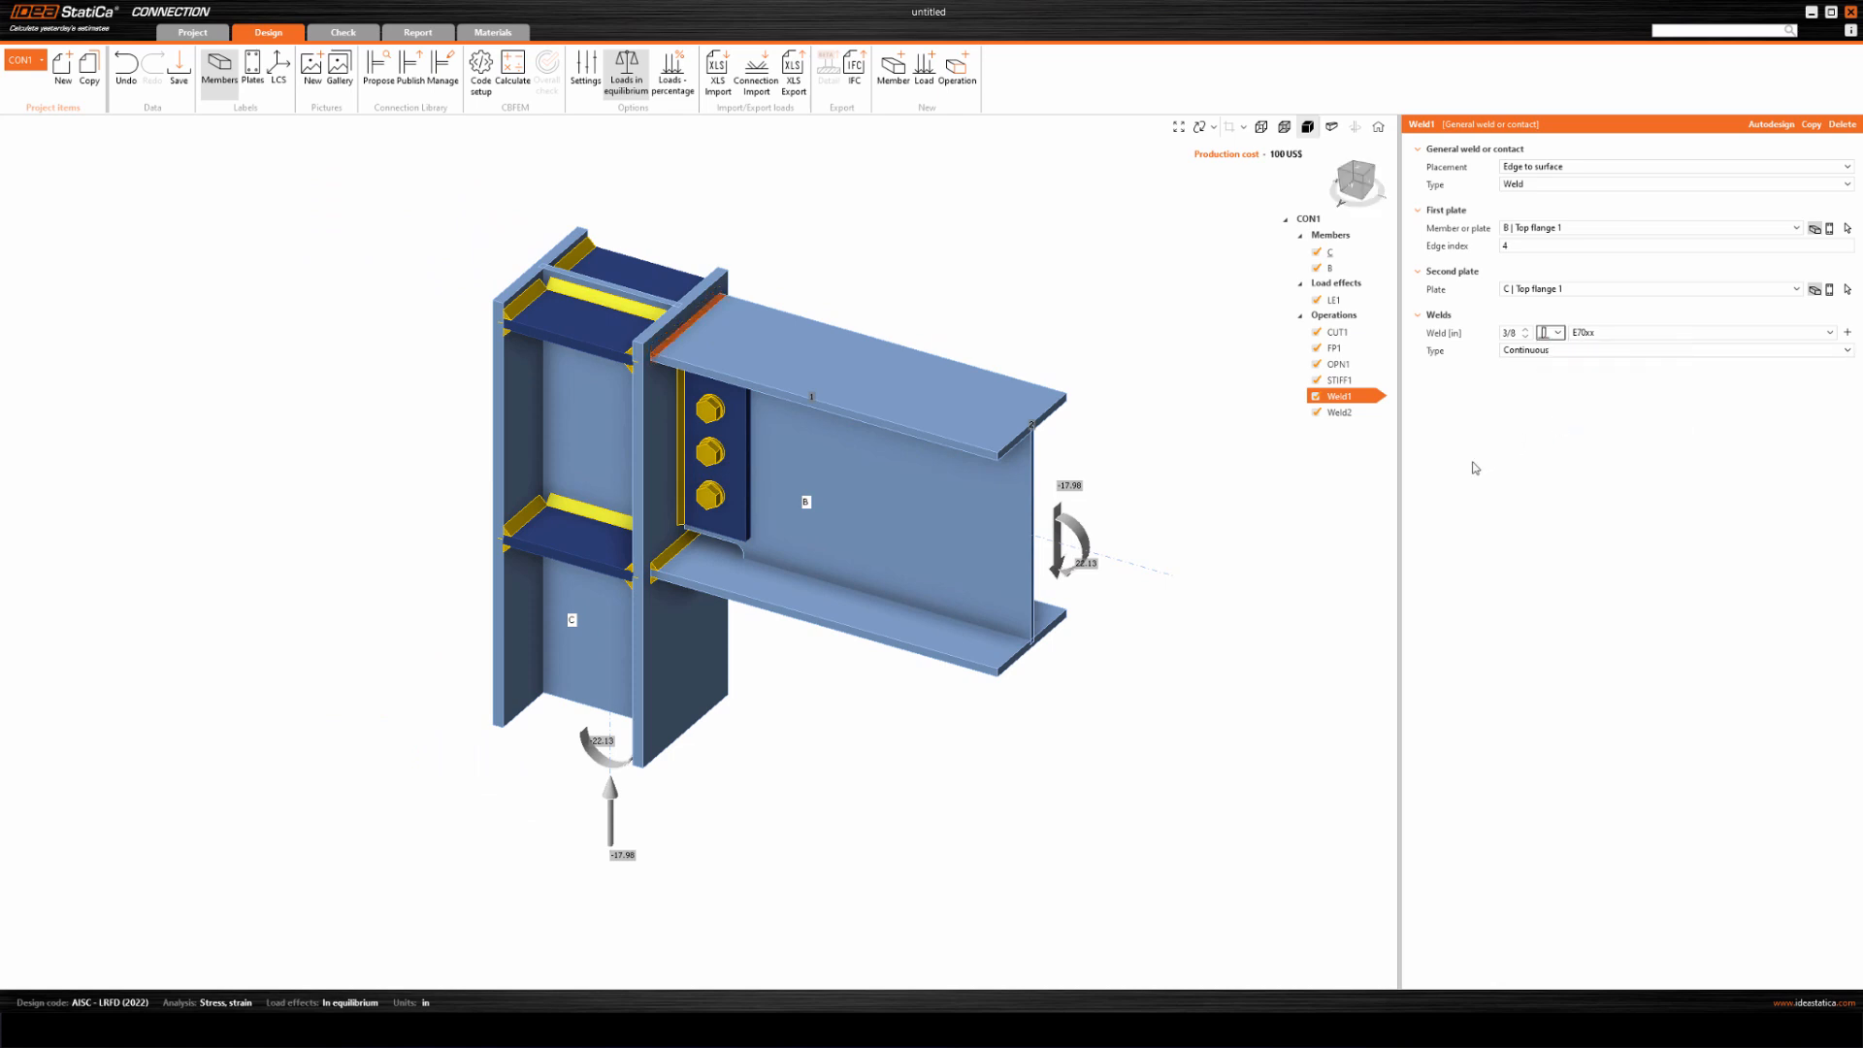
Change the weld between the beam's bottom flange and the column flange to a partial joint penetration butt weld, and calculate the connection.
{"action": "left_click", "coordinate": [1344, 414]}
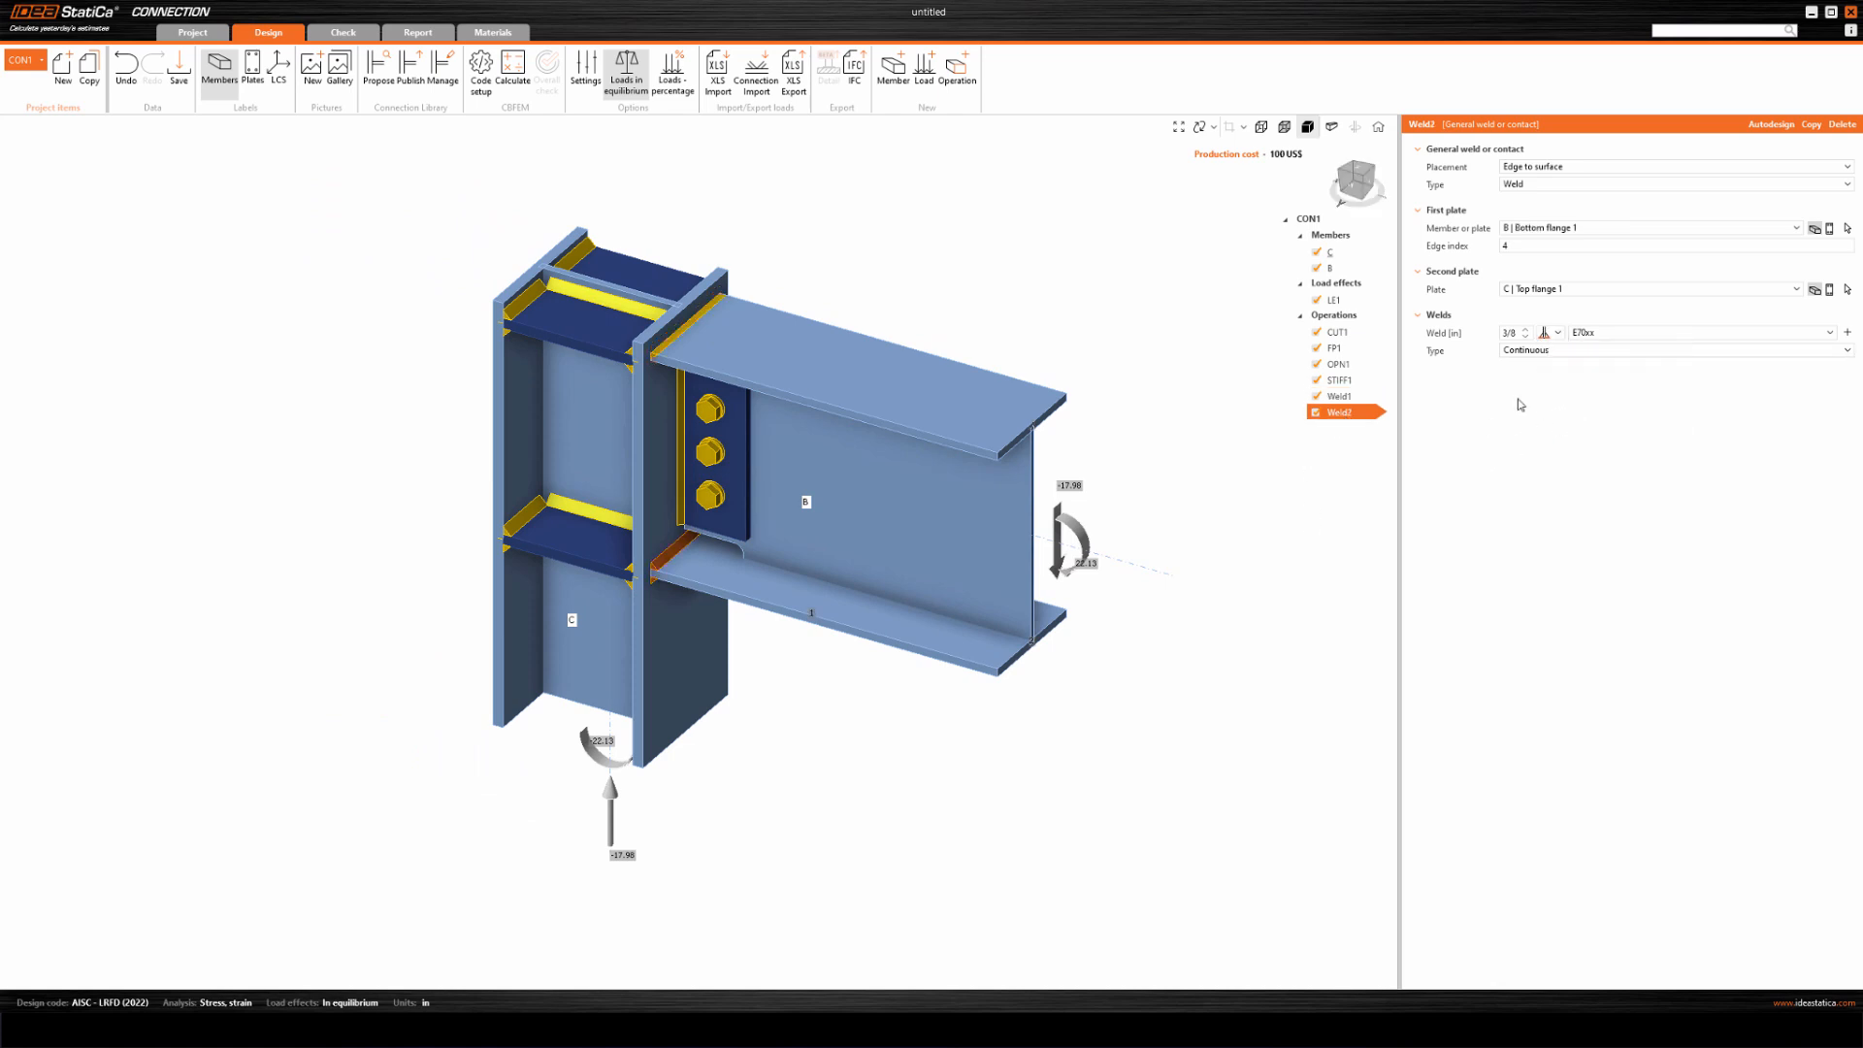
{"action": "left_click", "coordinate": [1556, 333]}
{"action": "left_click", "coordinate": [1611, 417]}
{"action": "left_click", "coordinate": [513, 69]}
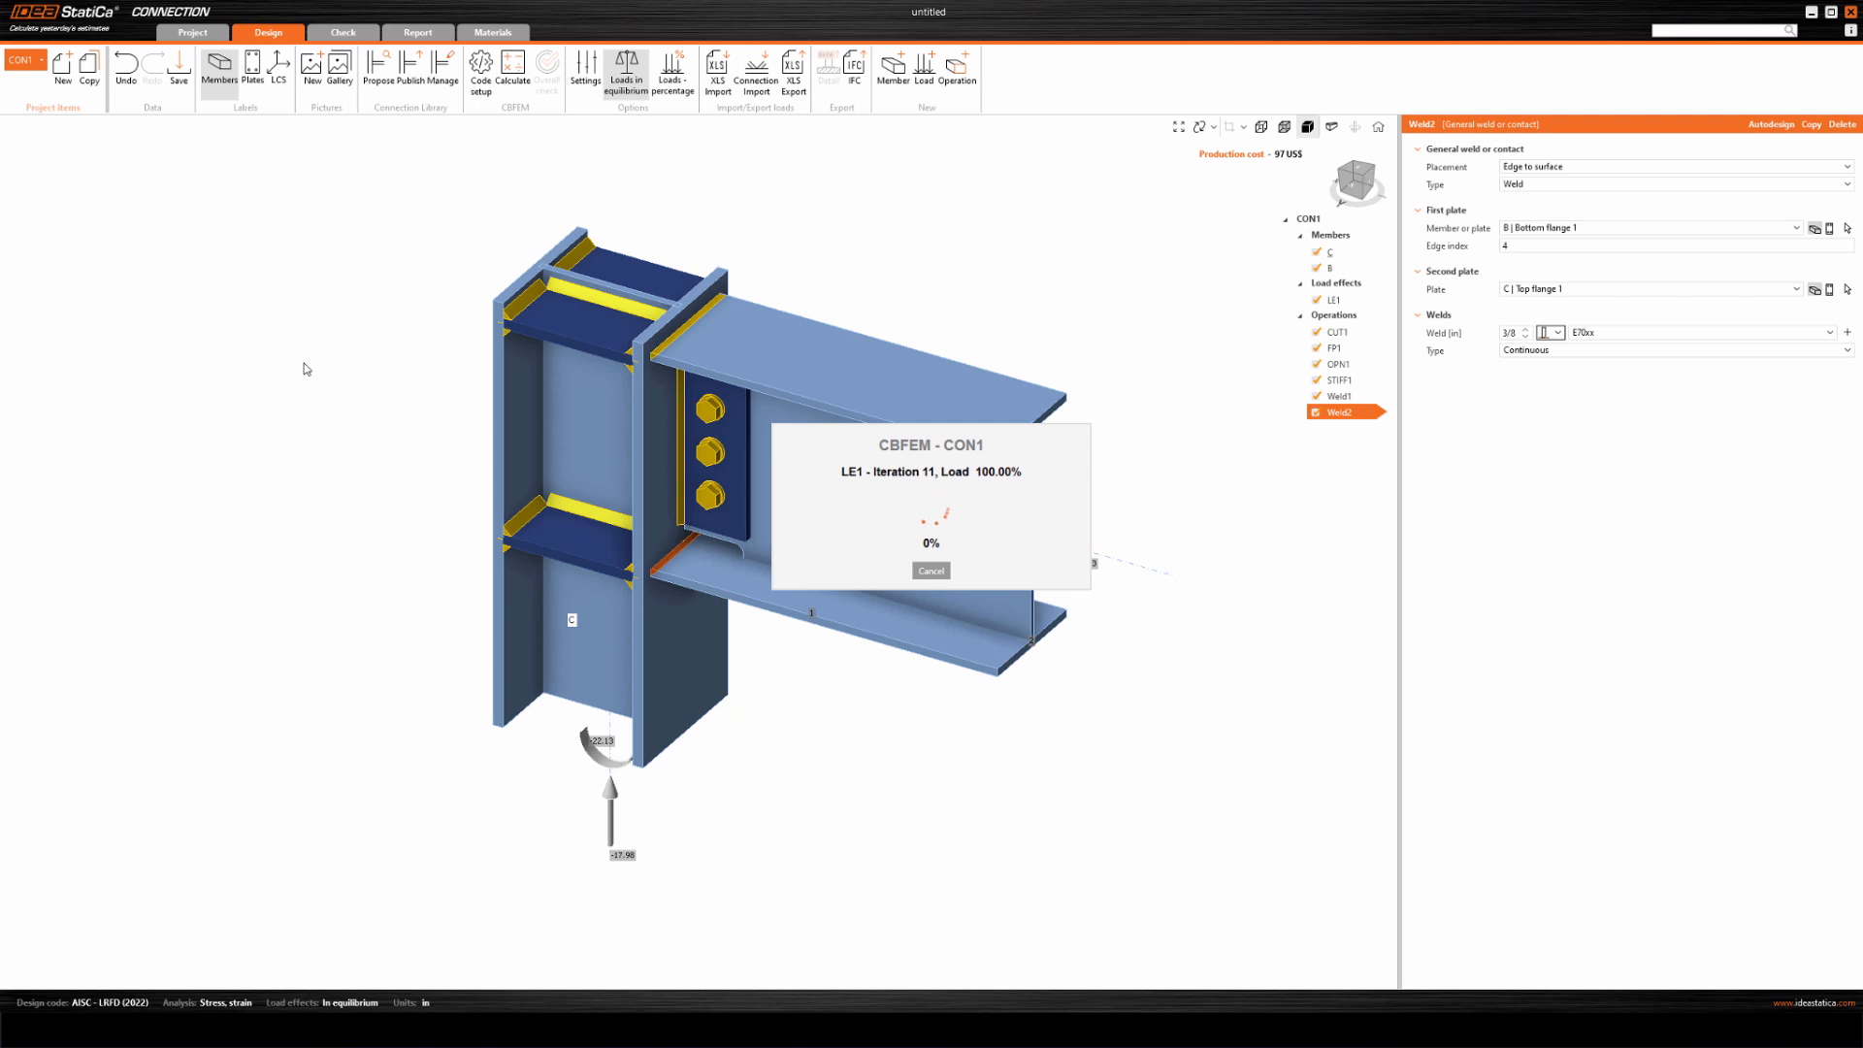
{"action": "scroll", "coordinate": [662, 392], "scroll_direction": "up", "scroll_amount": 5}
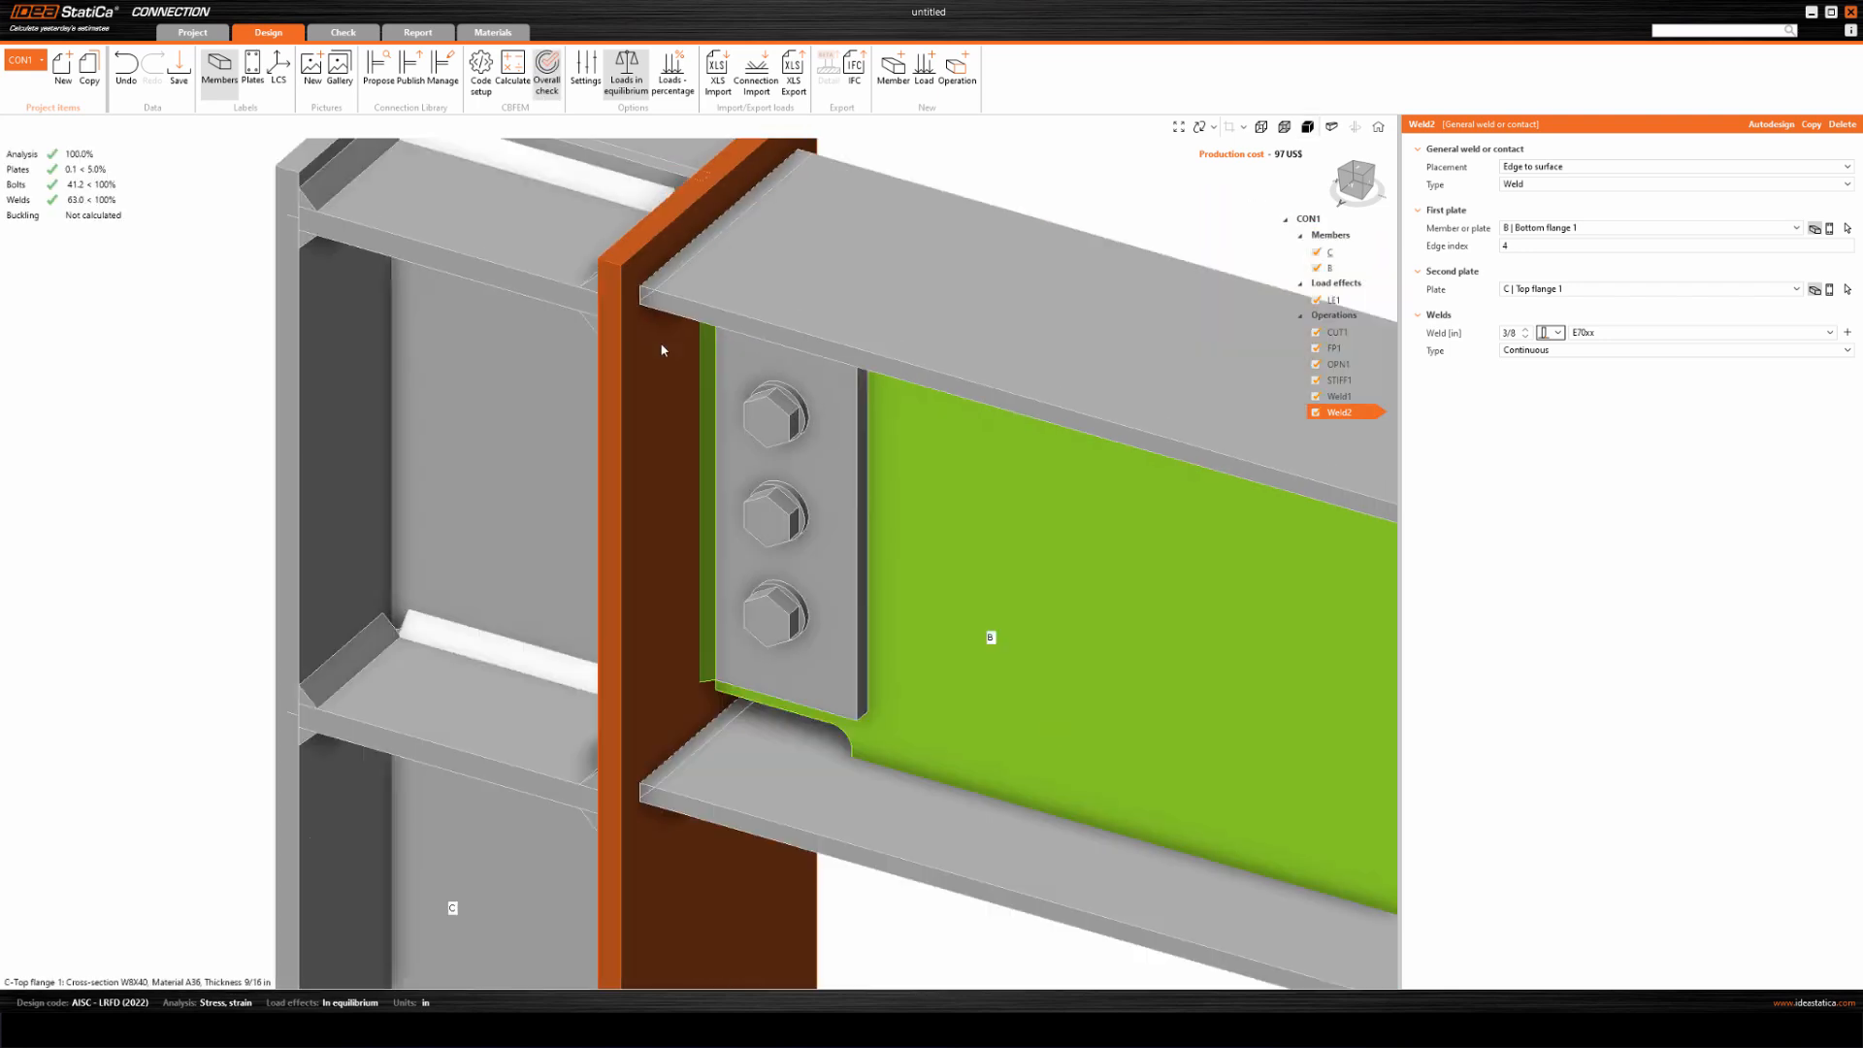
Open the weld check results and examine the resistance formula of the beam's top flange weld to the column flange.
{"action": "left_click", "coordinate": [342, 34]}
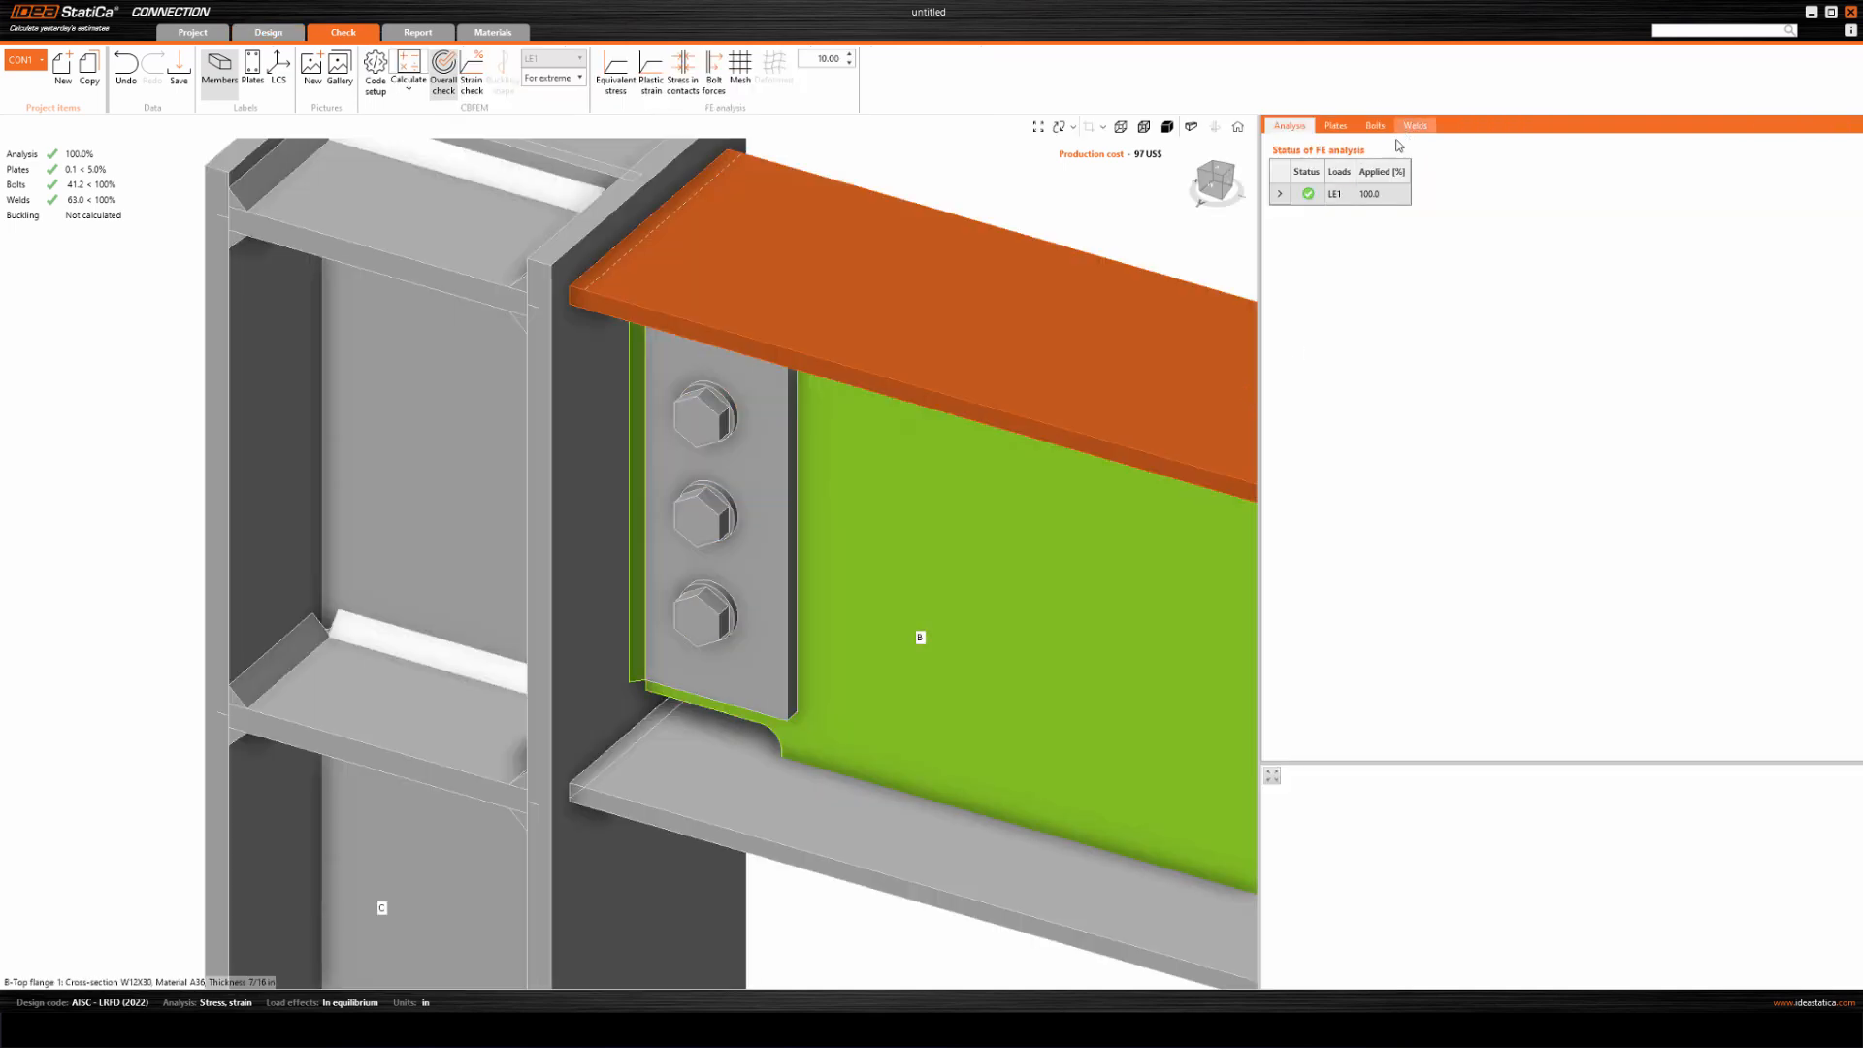
{"action": "scroll", "coordinate": [976, 295], "scroll_direction": "down", "scroll_amount": 2}
{"action": "middle_click_drag", "start_coordinate": [1026, 266], "coordinate": [869, 323]}
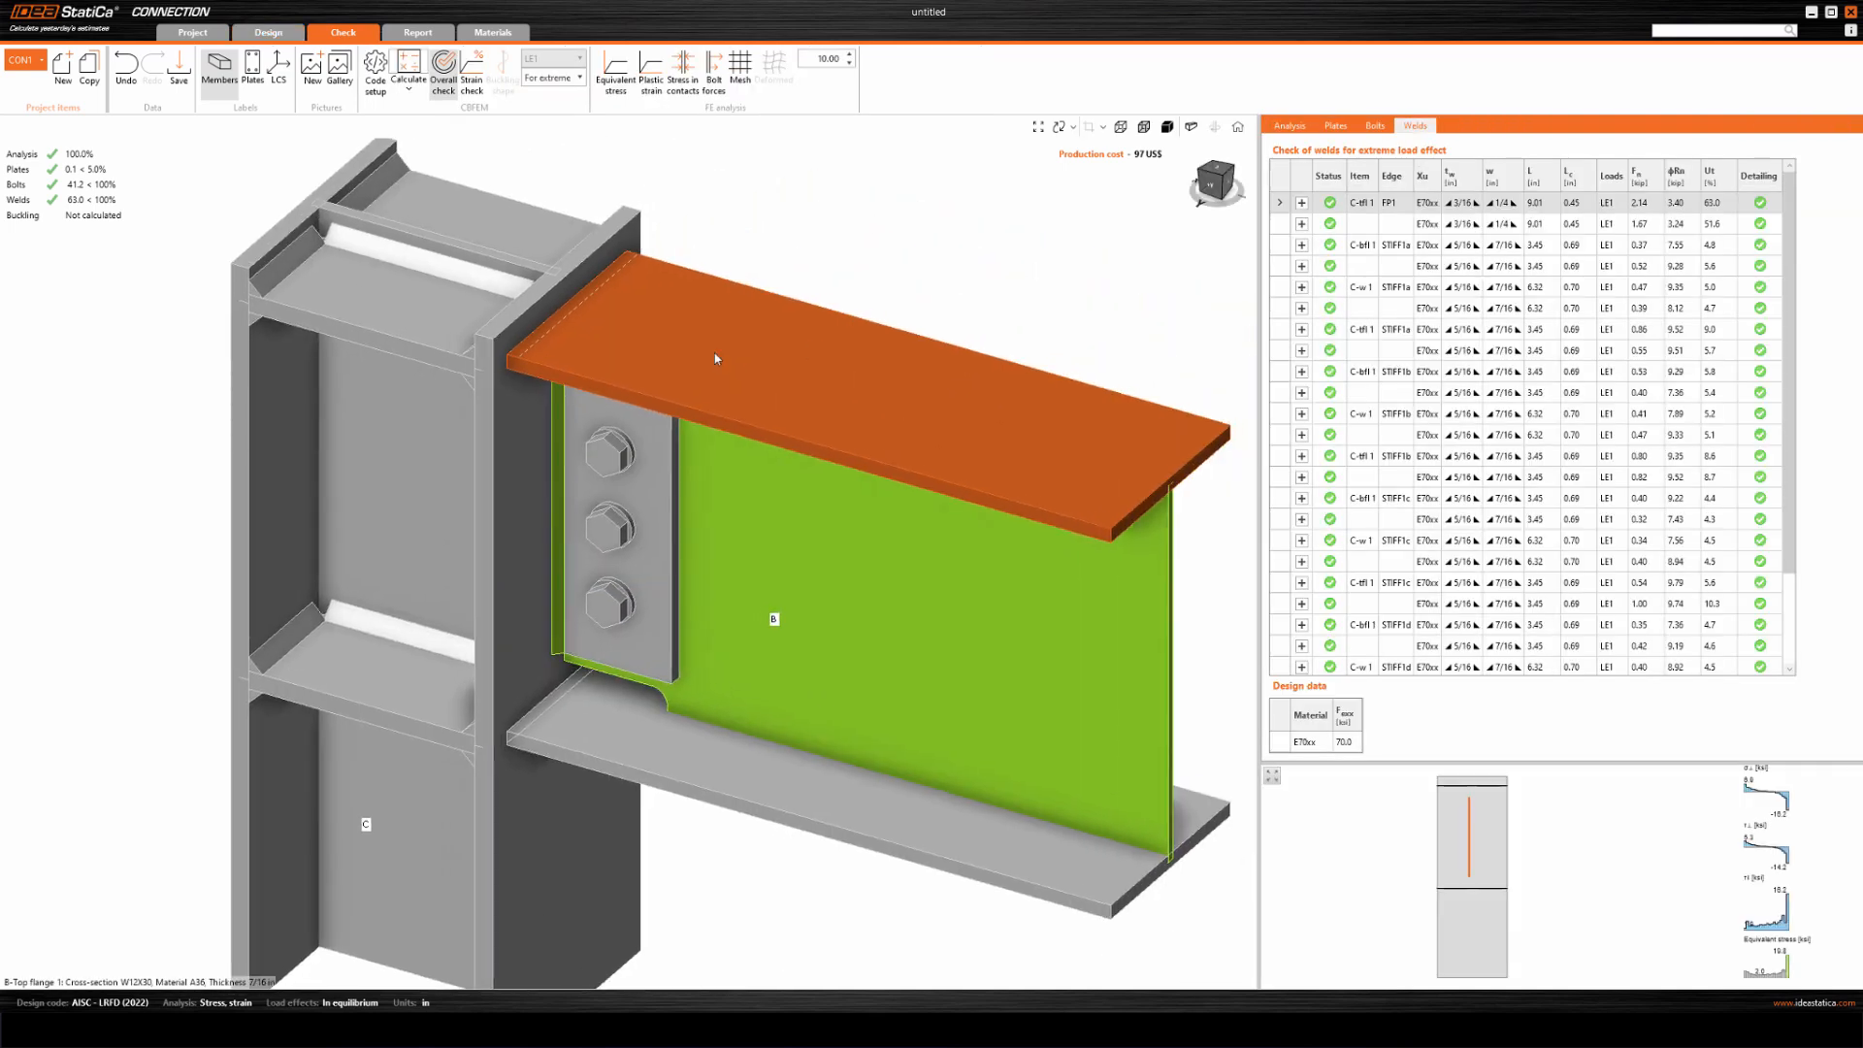
{"action": "left_click", "coordinate": [511, 361]}
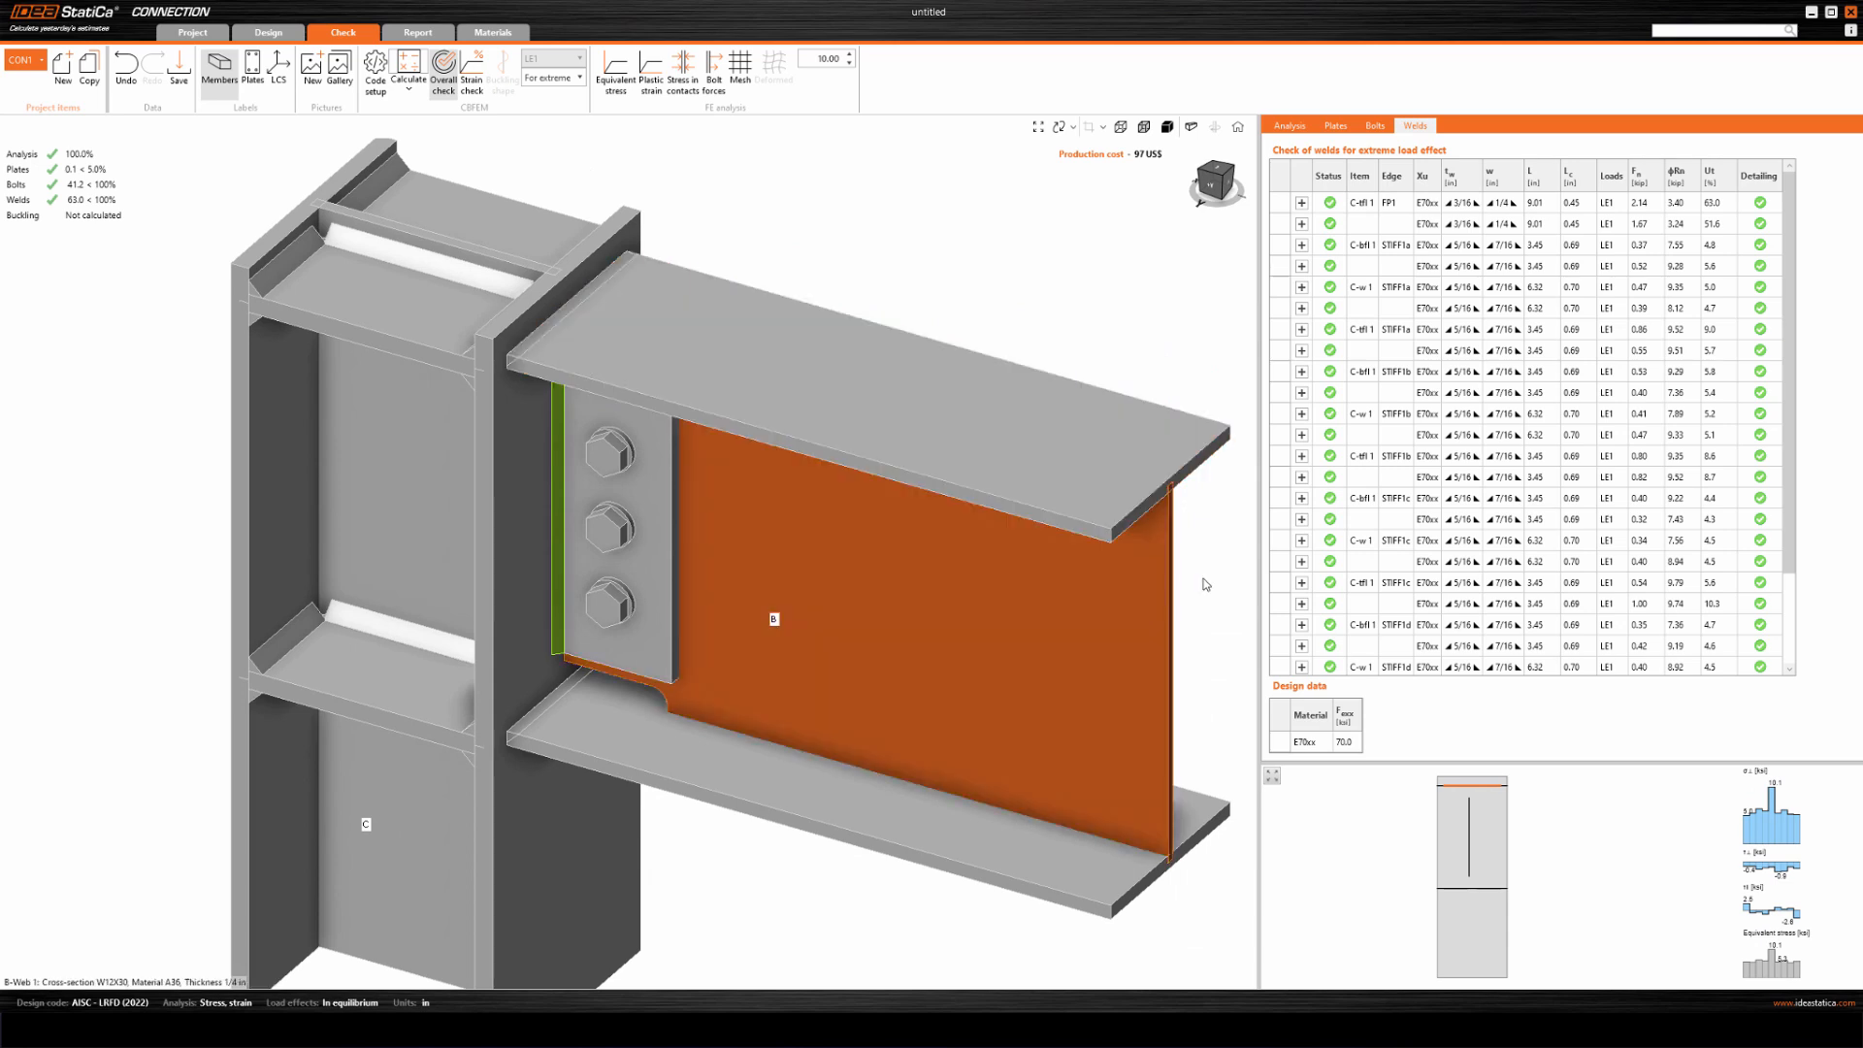
{"action": "scroll", "coordinate": [1795, 512], "scroll_direction": "down", "scroll_amount": 2}
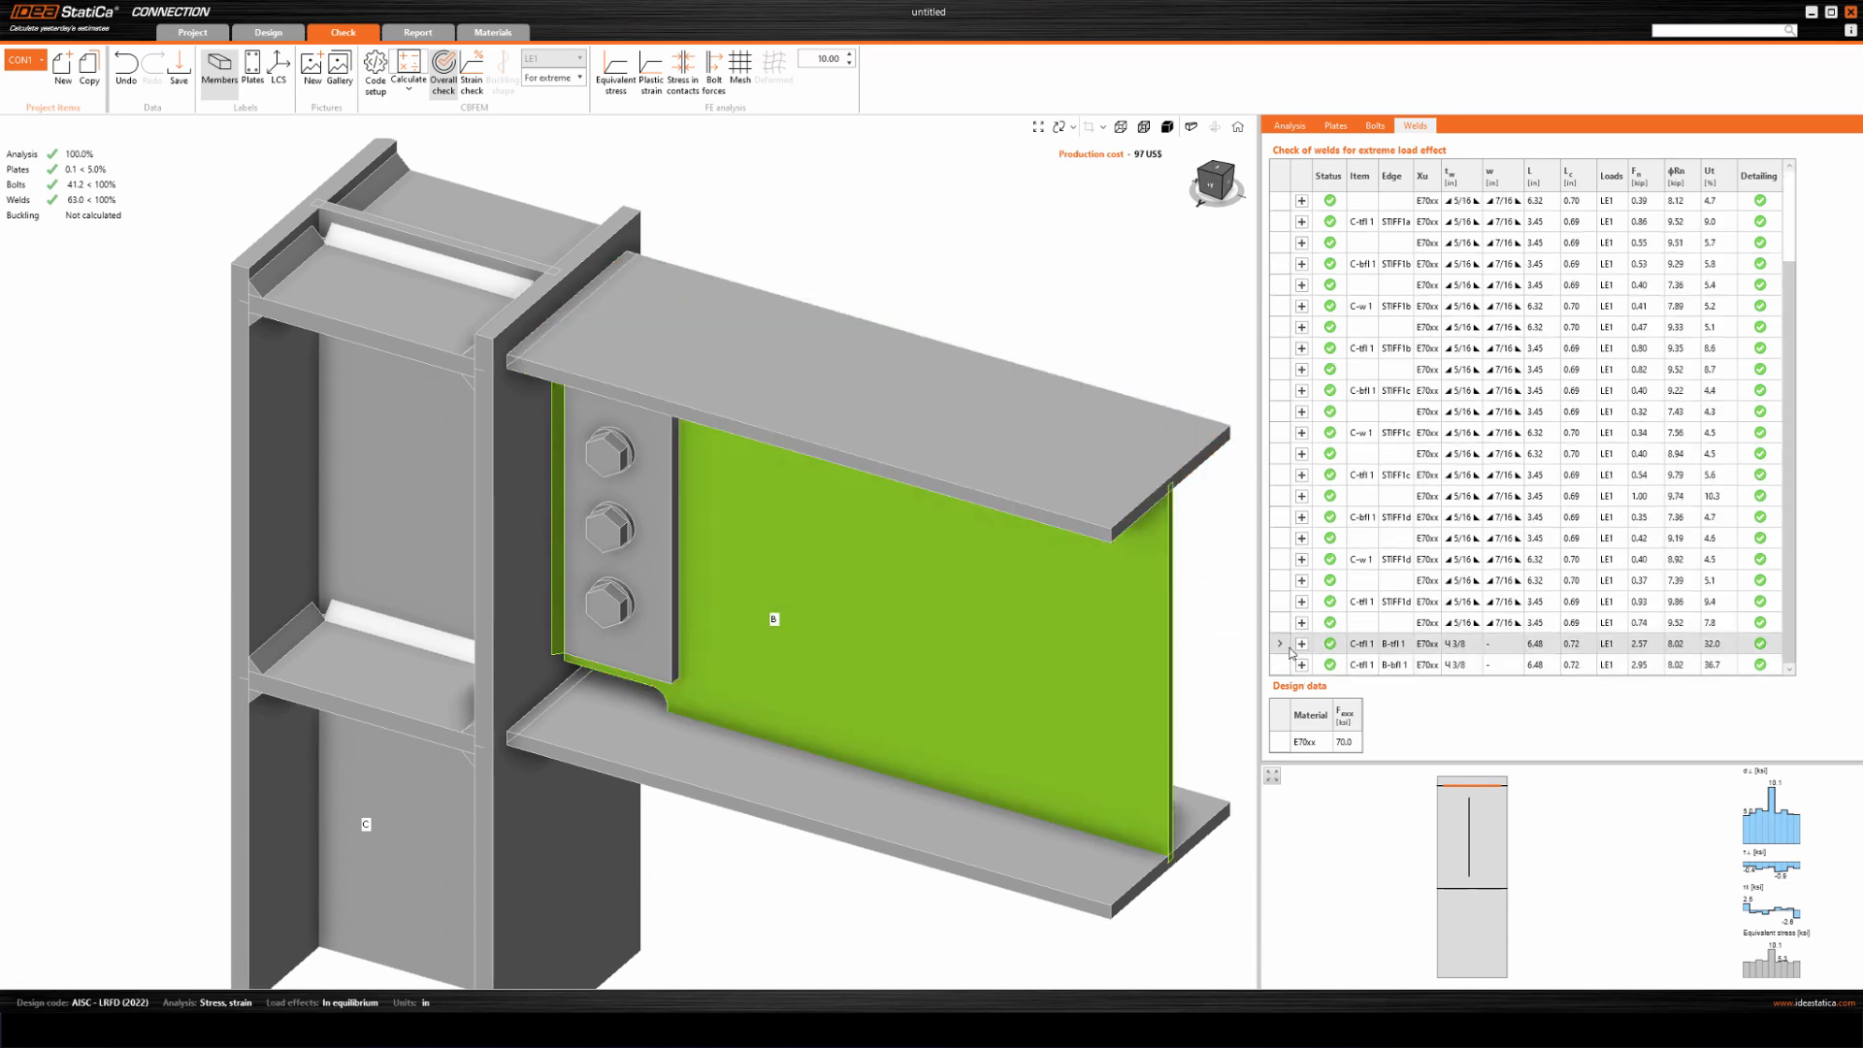
{"action": "left_click", "coordinate": [1302, 647]}
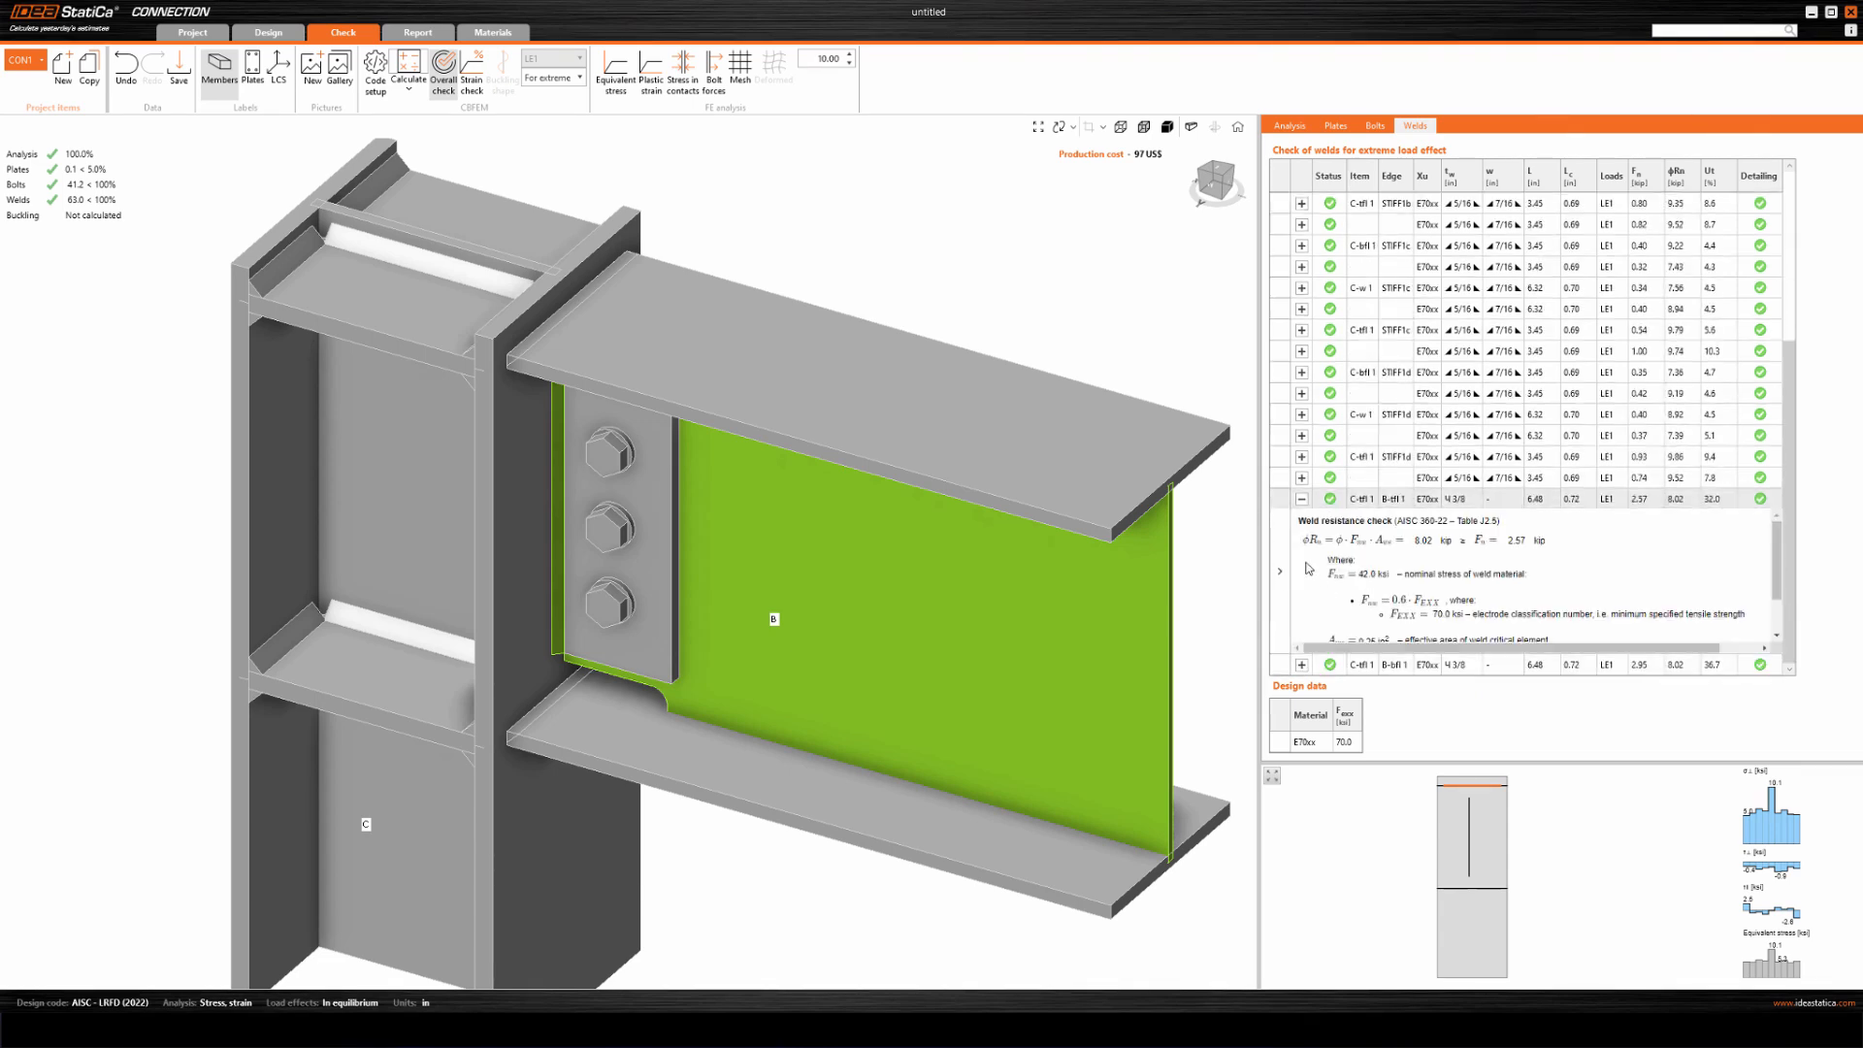
{"action": "scroll", "coordinate": [1503, 609], "scroll_direction": "down", "scroll_amount": 1}
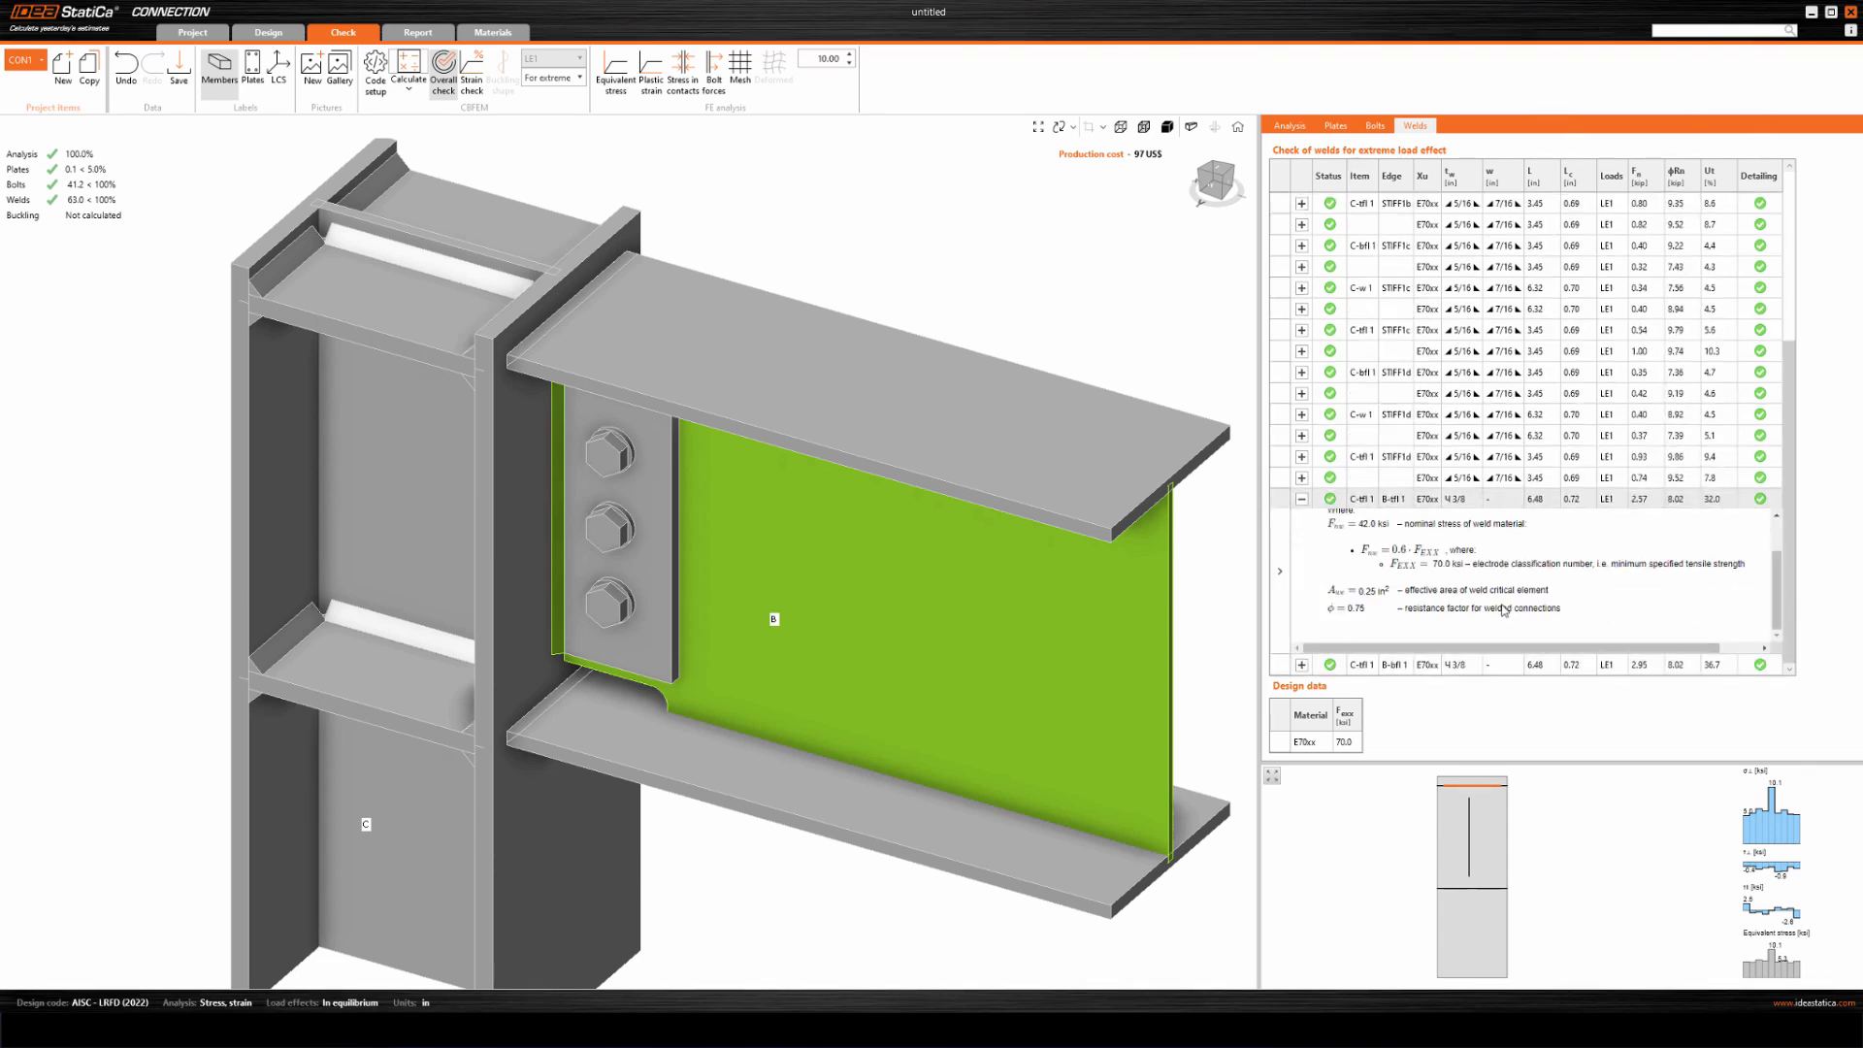
Examine the detailed resistance check of the beam's bottom flange weld to the column flange.
{"action": "left_click", "coordinate": [1479, 664]}
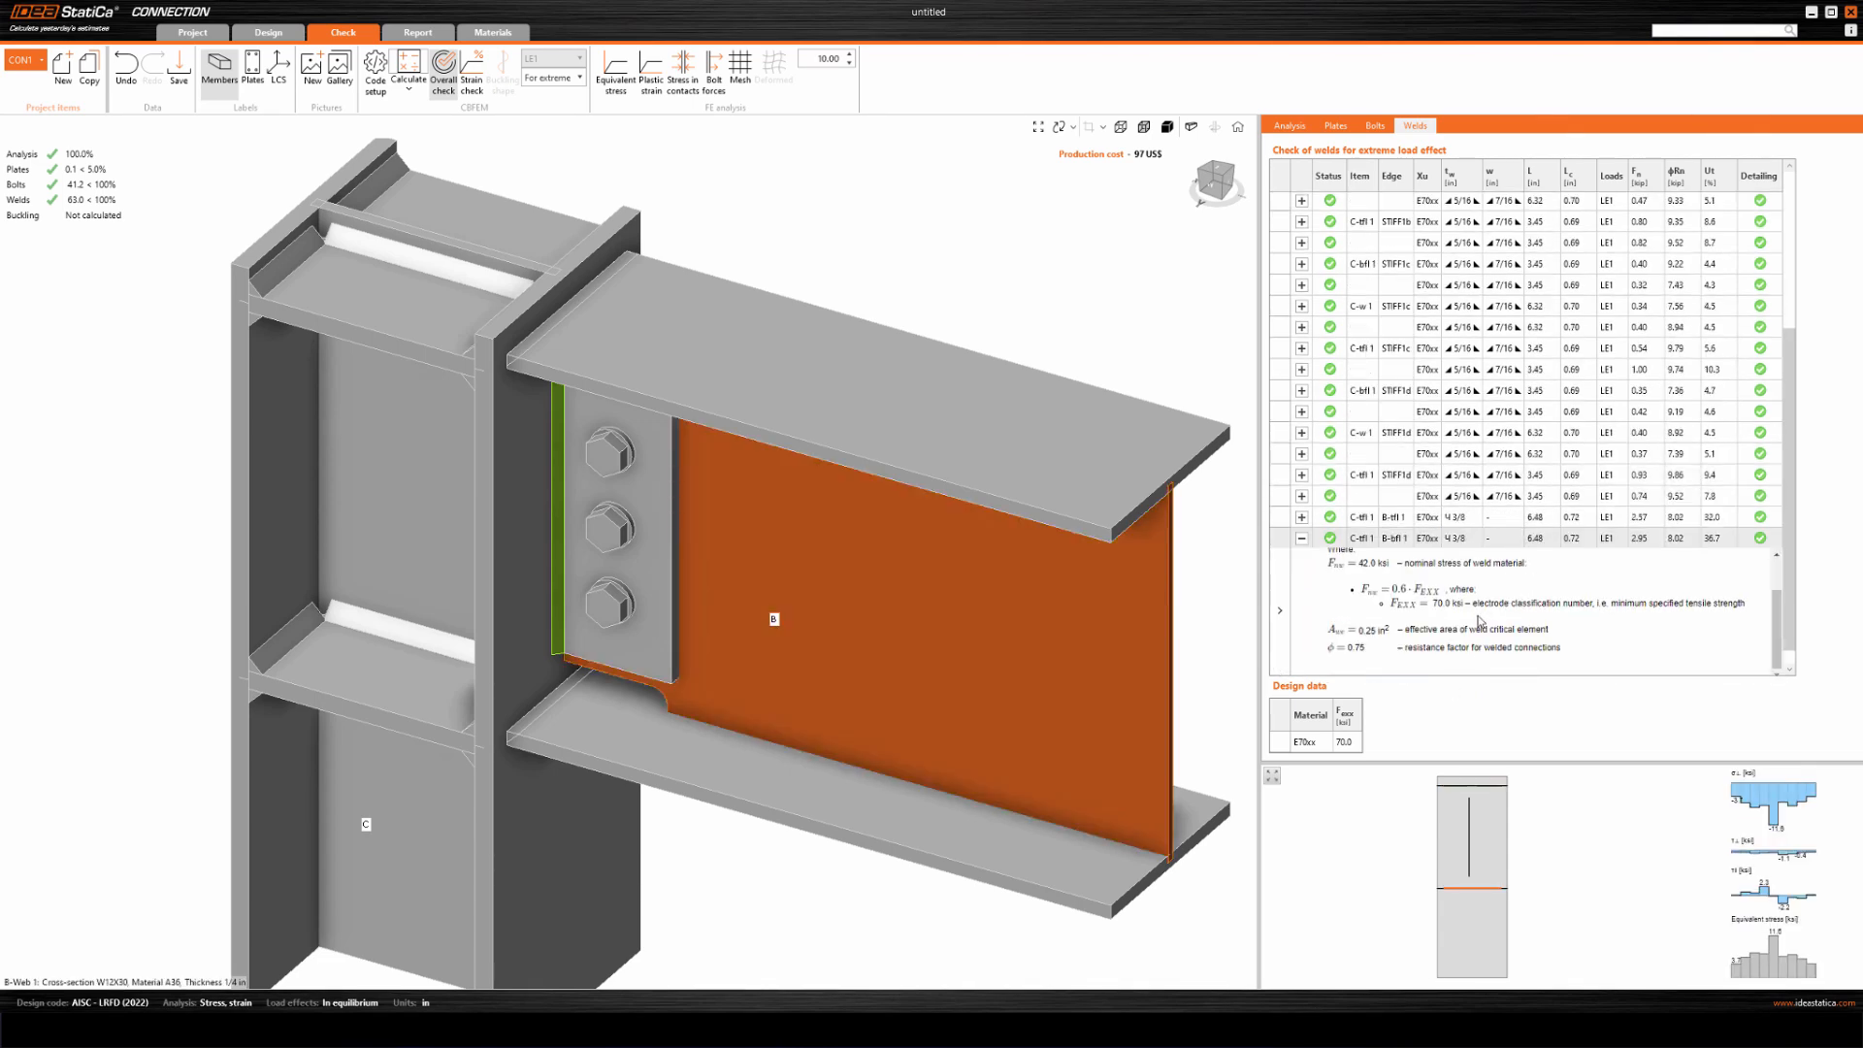
{"action": "middle_click_drag", "start_coordinate": [791, 207], "coordinate": [759, 299]}
{"action": "scroll", "coordinate": [796, 208], "scroll_direction": "down", "scroll_amount": 5}
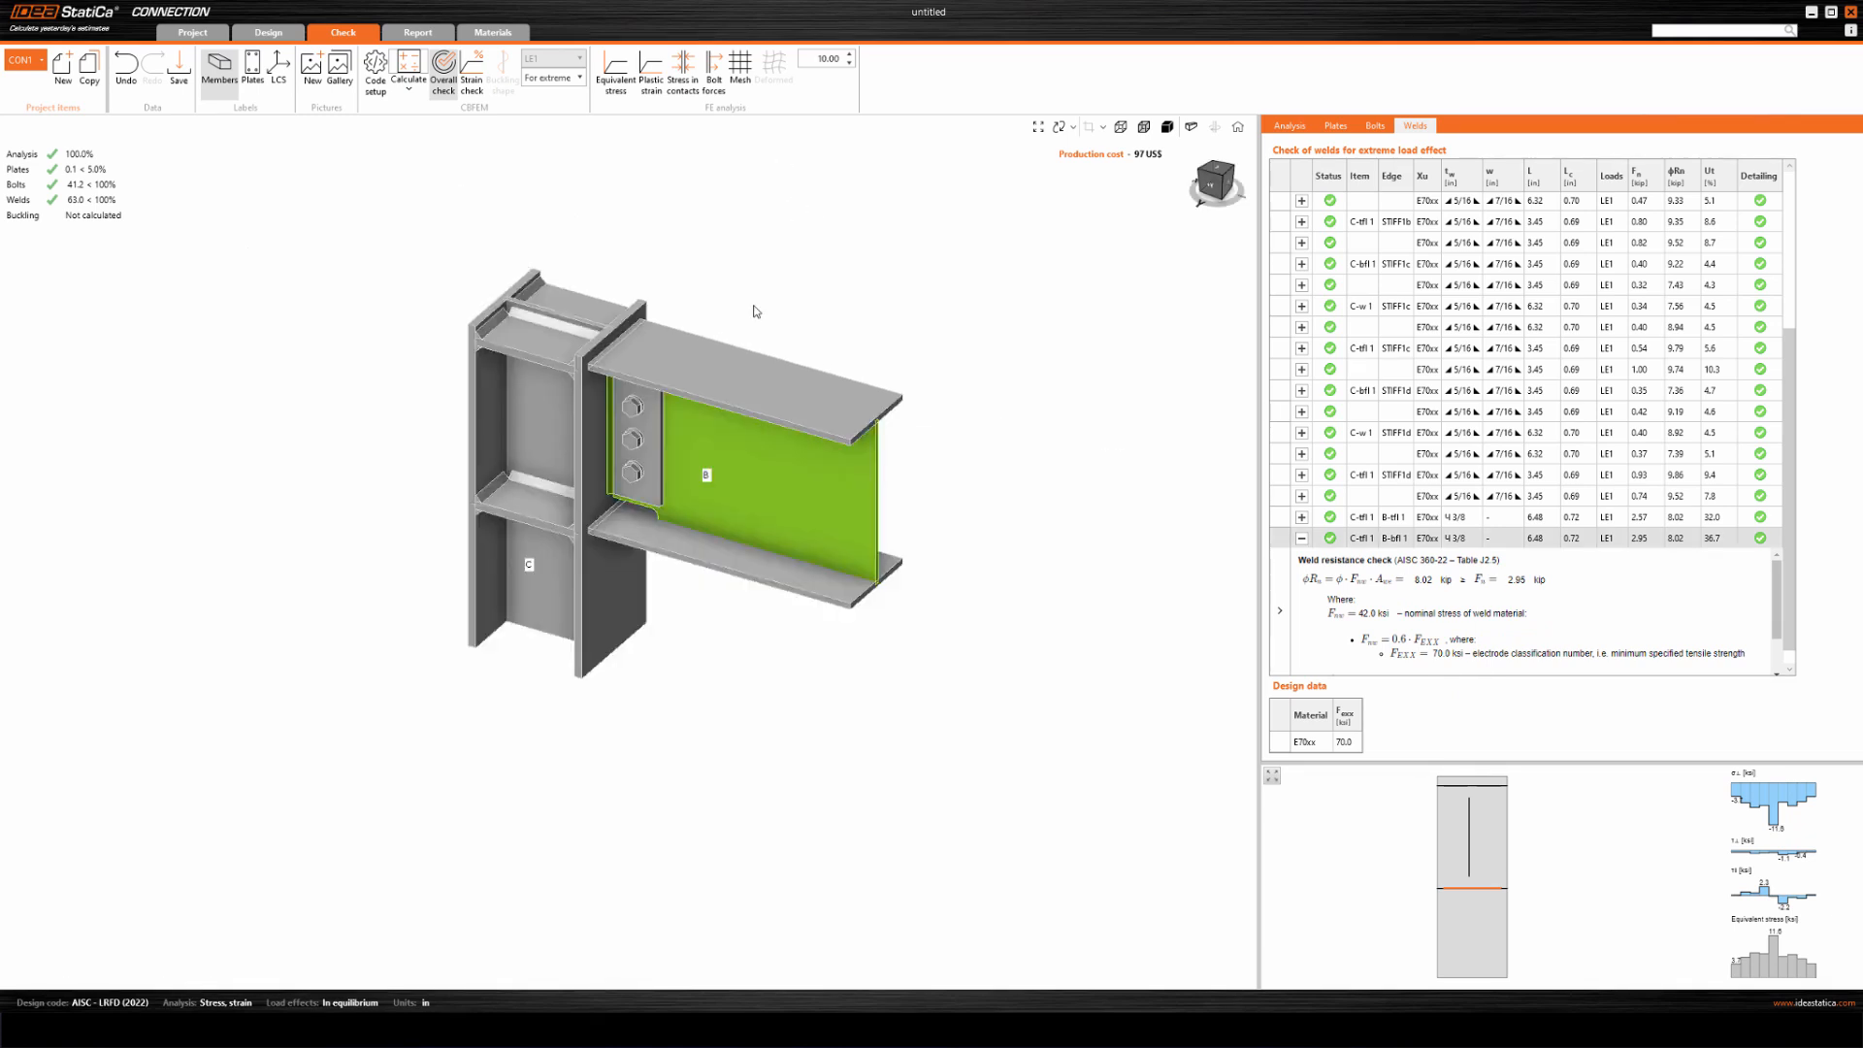
Discard the unsaved project and create a new AISC 360-22 (LRFD) anchoring project with the preselected I-section column base plate on concrete.
{"action": "left_click", "coordinate": [188, 37]}
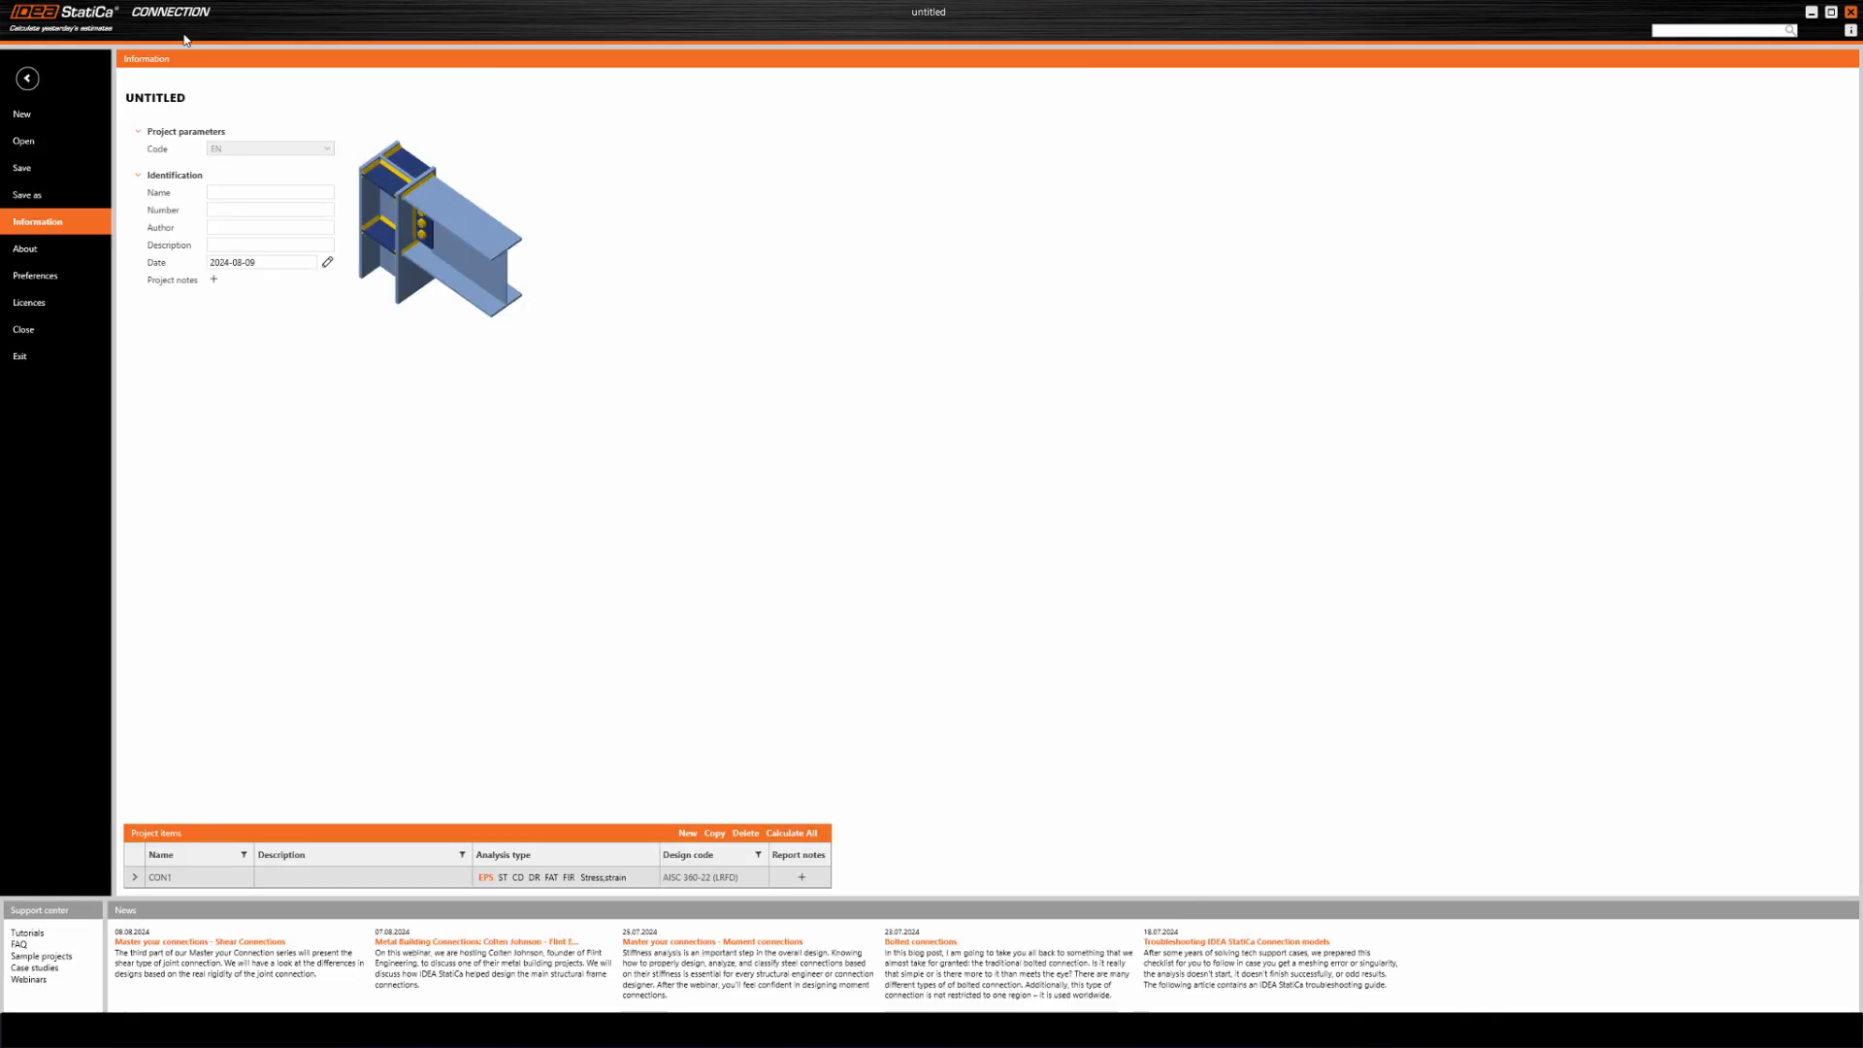
{"action": "left_click", "coordinate": [36, 116]}
{"action": "left_click", "coordinate": [910, 555]}
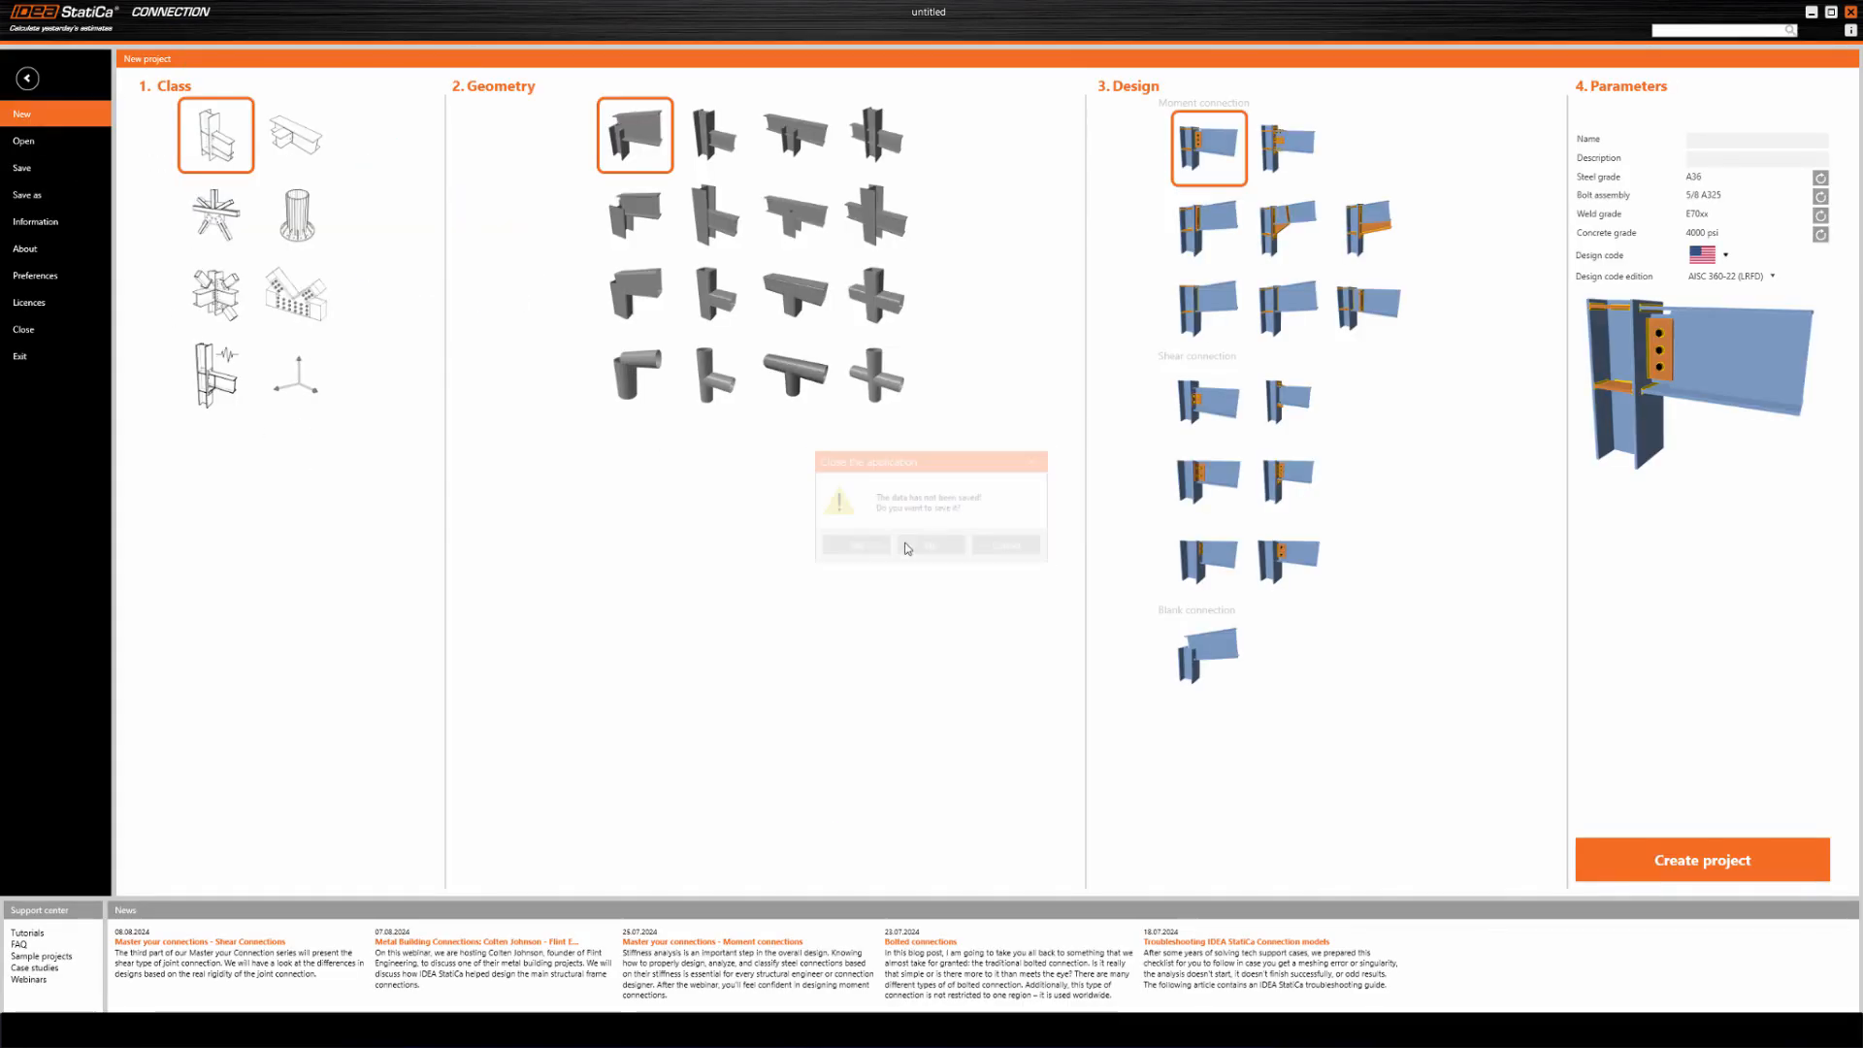
{"action": "left_click", "coordinate": [304, 231]}
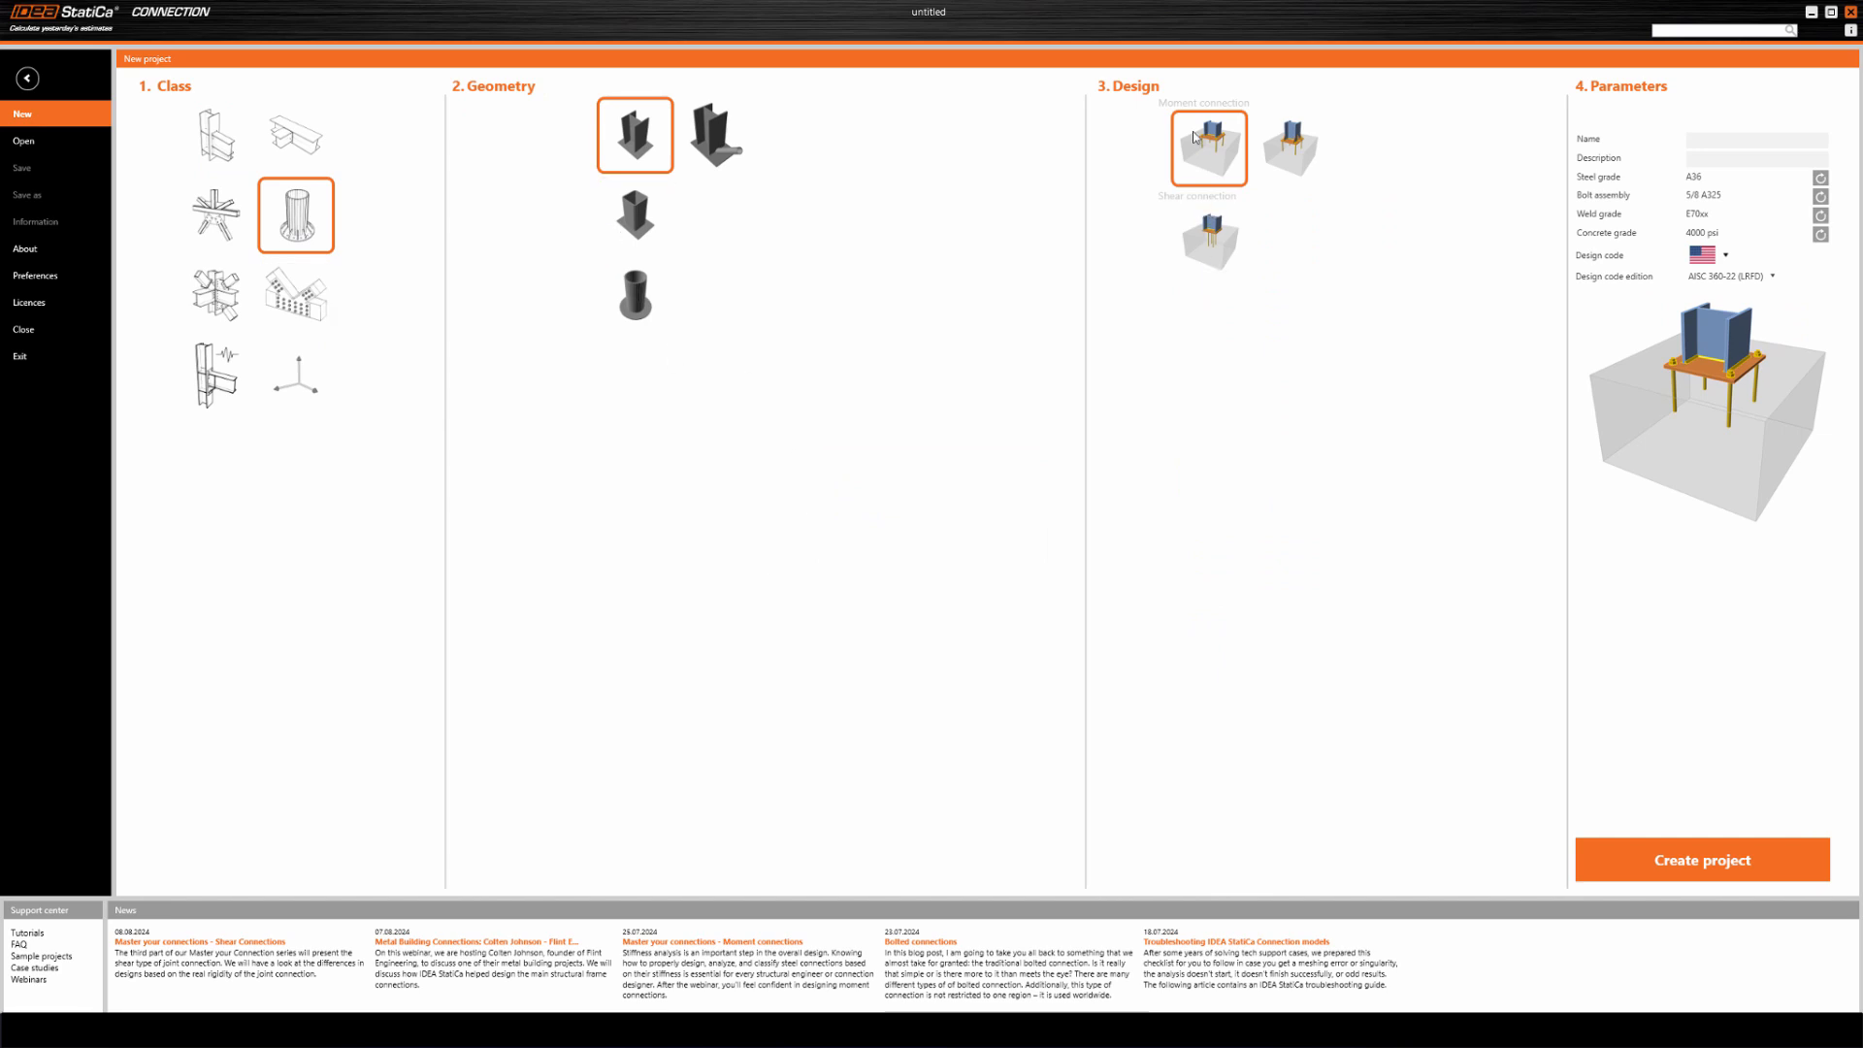
{"action": "left_click", "coordinate": [1700, 866]}
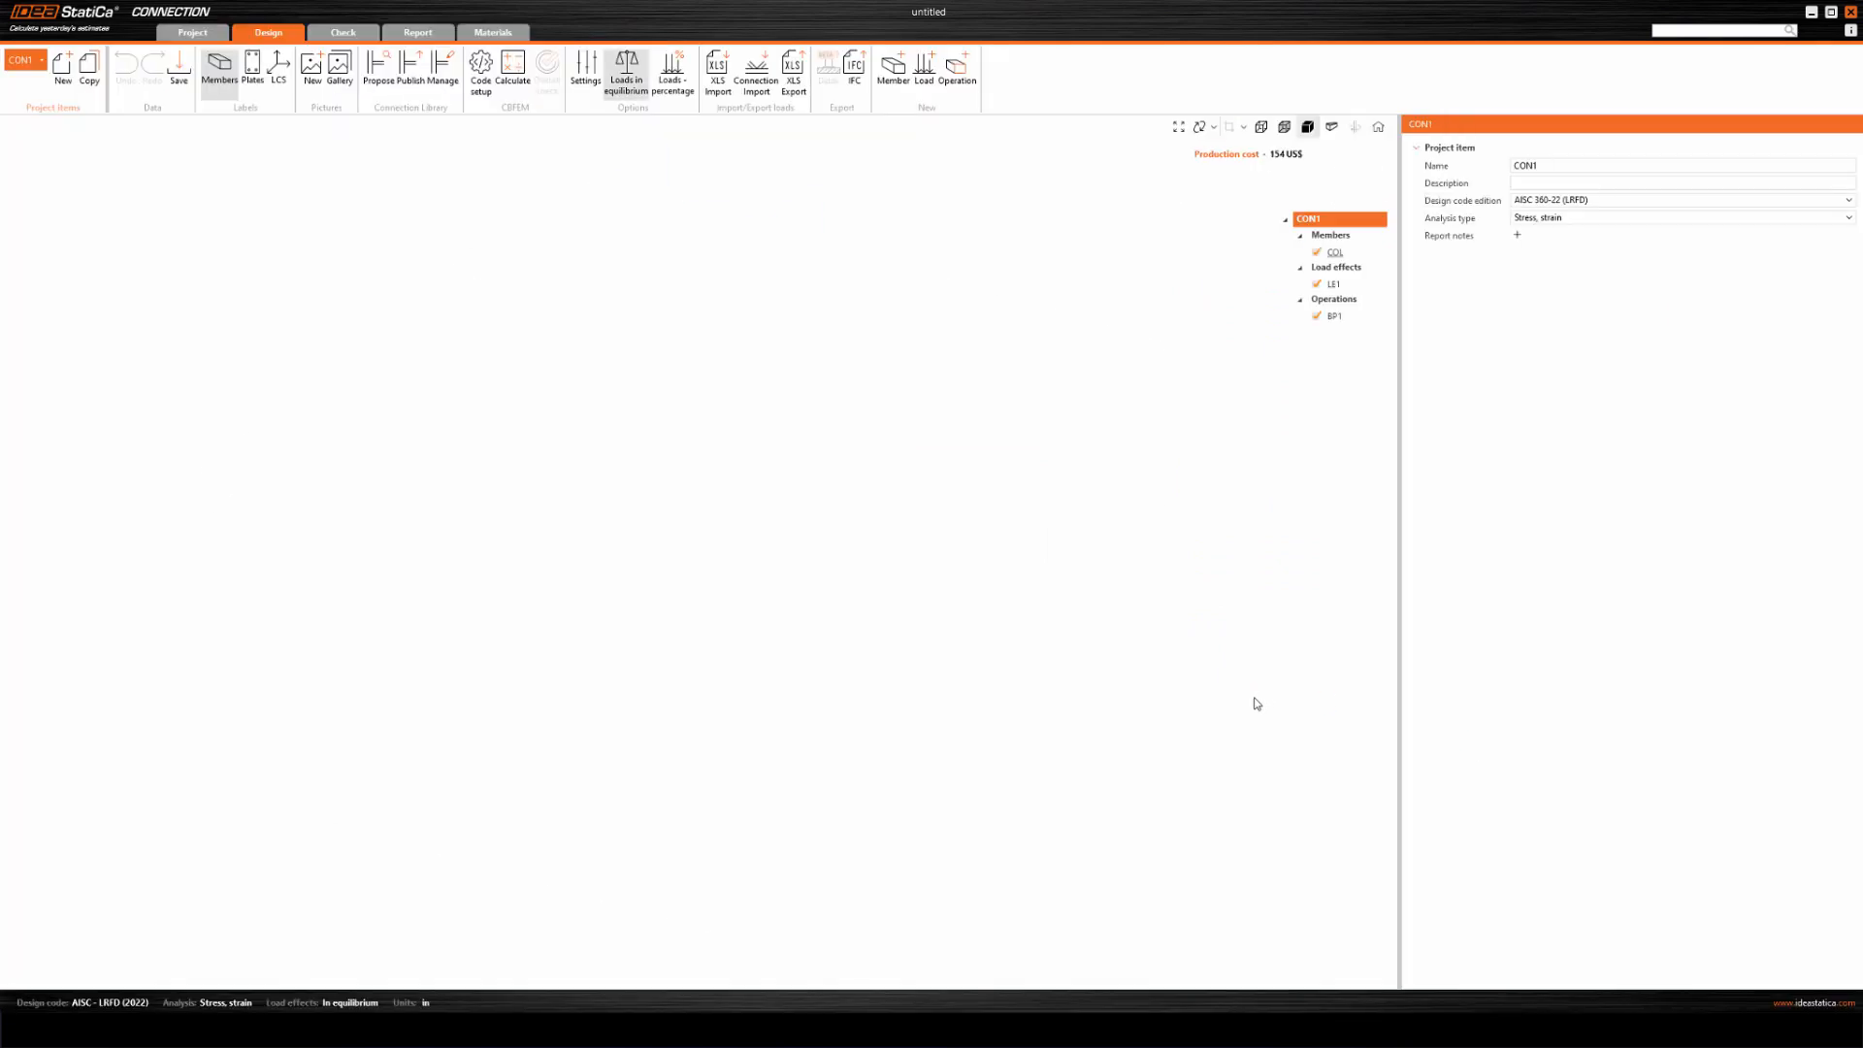
Change the anchor type of the base plate operation (BP1) to Hook.
{"action": "left_click", "coordinate": [1335, 318]}
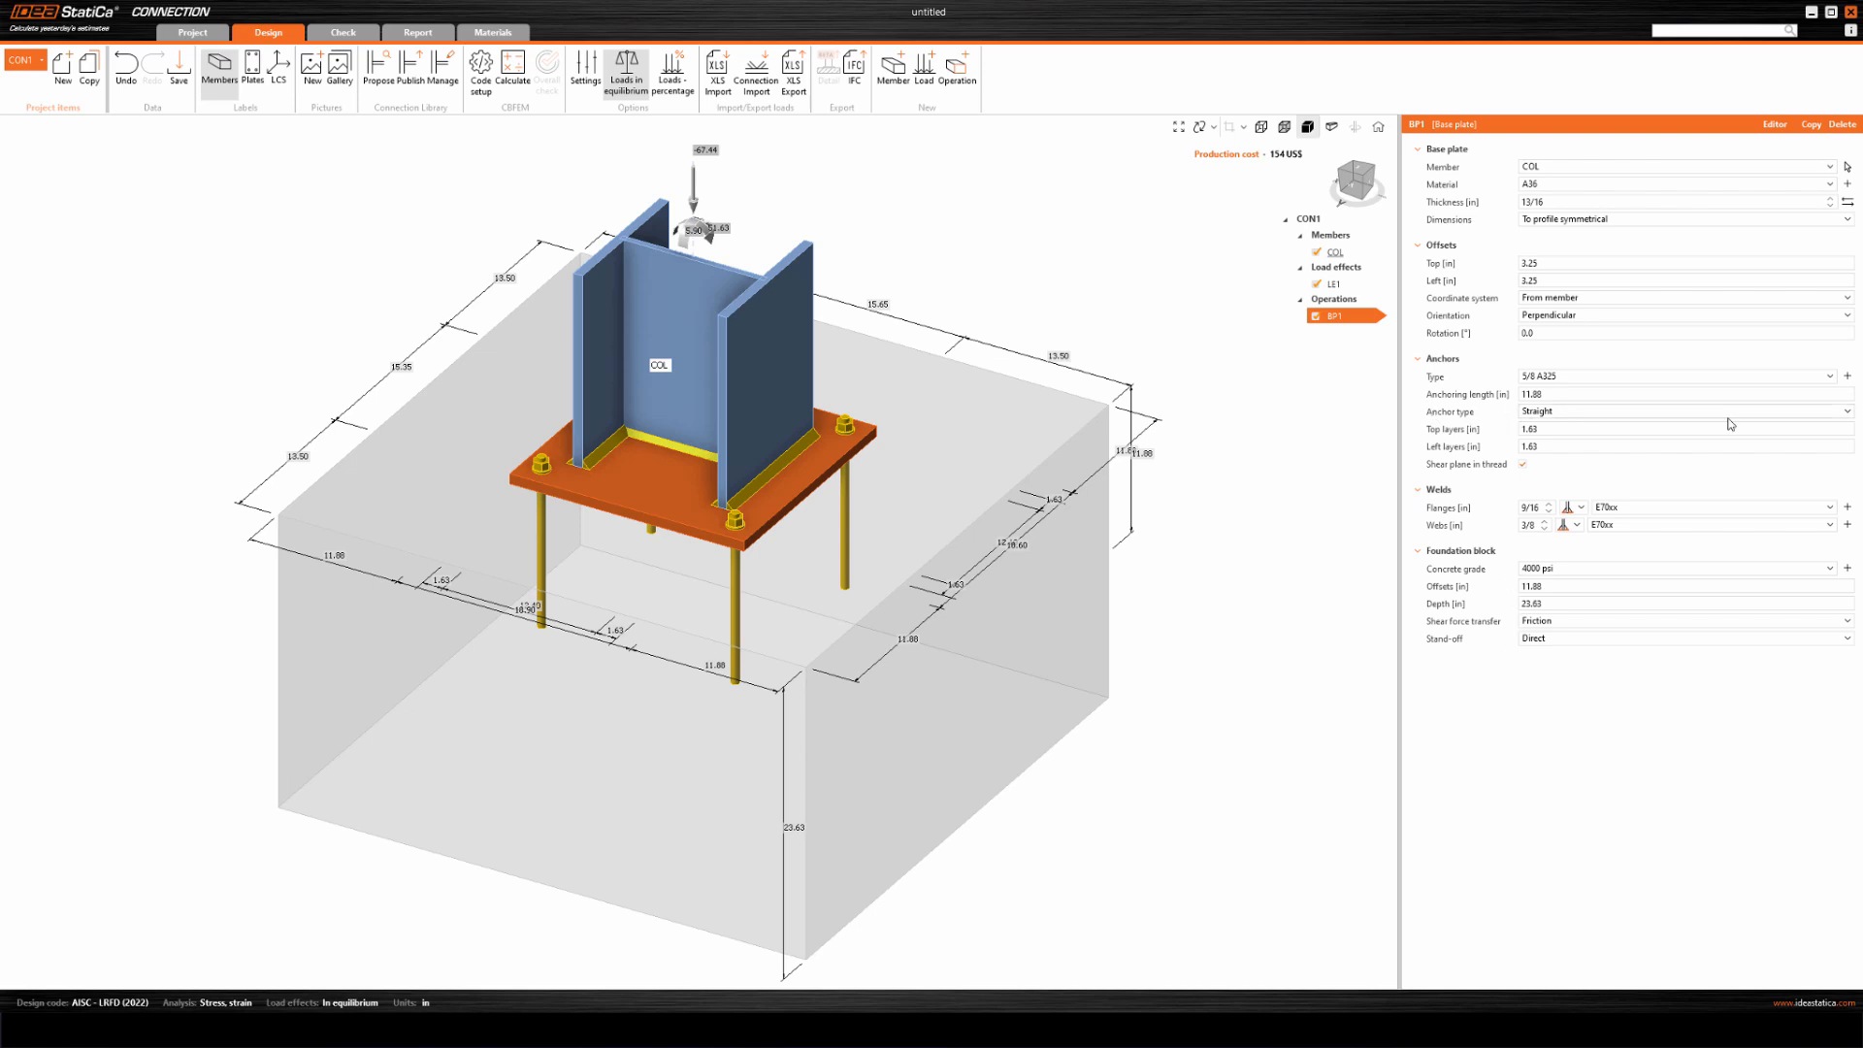
{"action": "left_click", "coordinate": [1846, 414]}
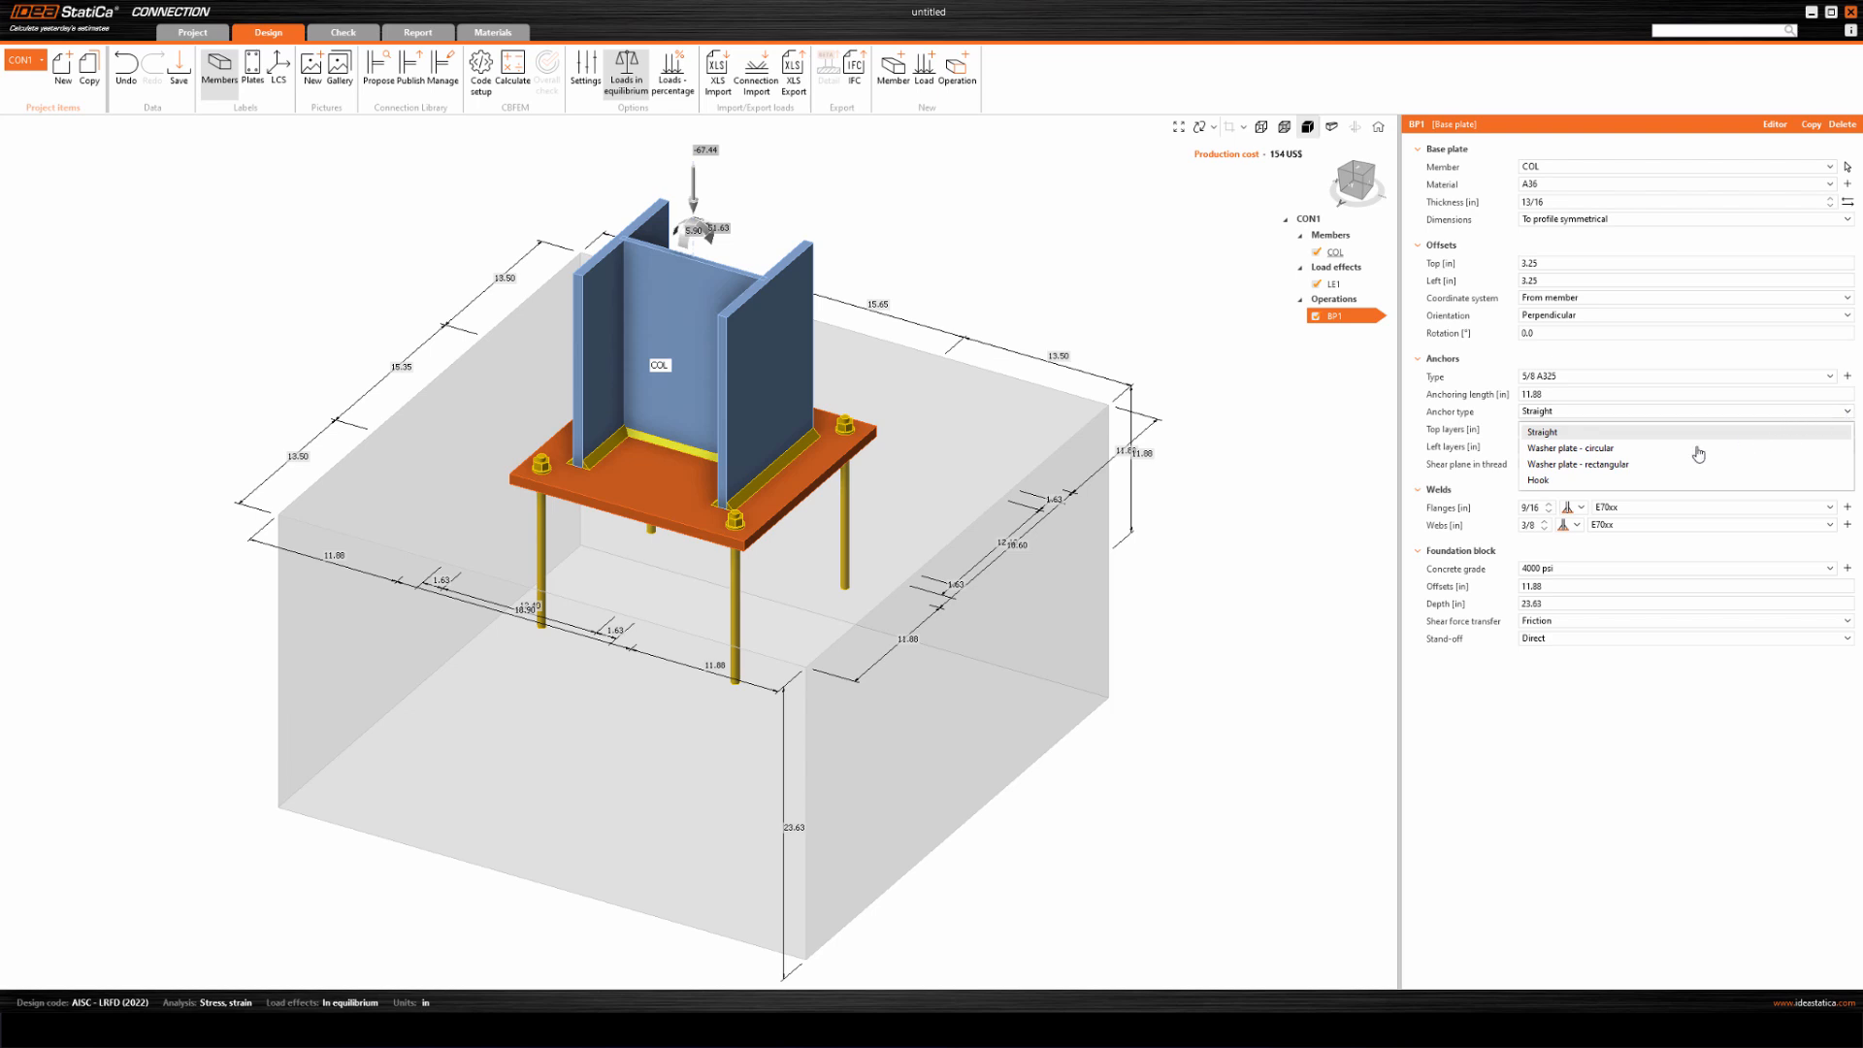
{"action": "left_click", "coordinate": [1542, 485]}
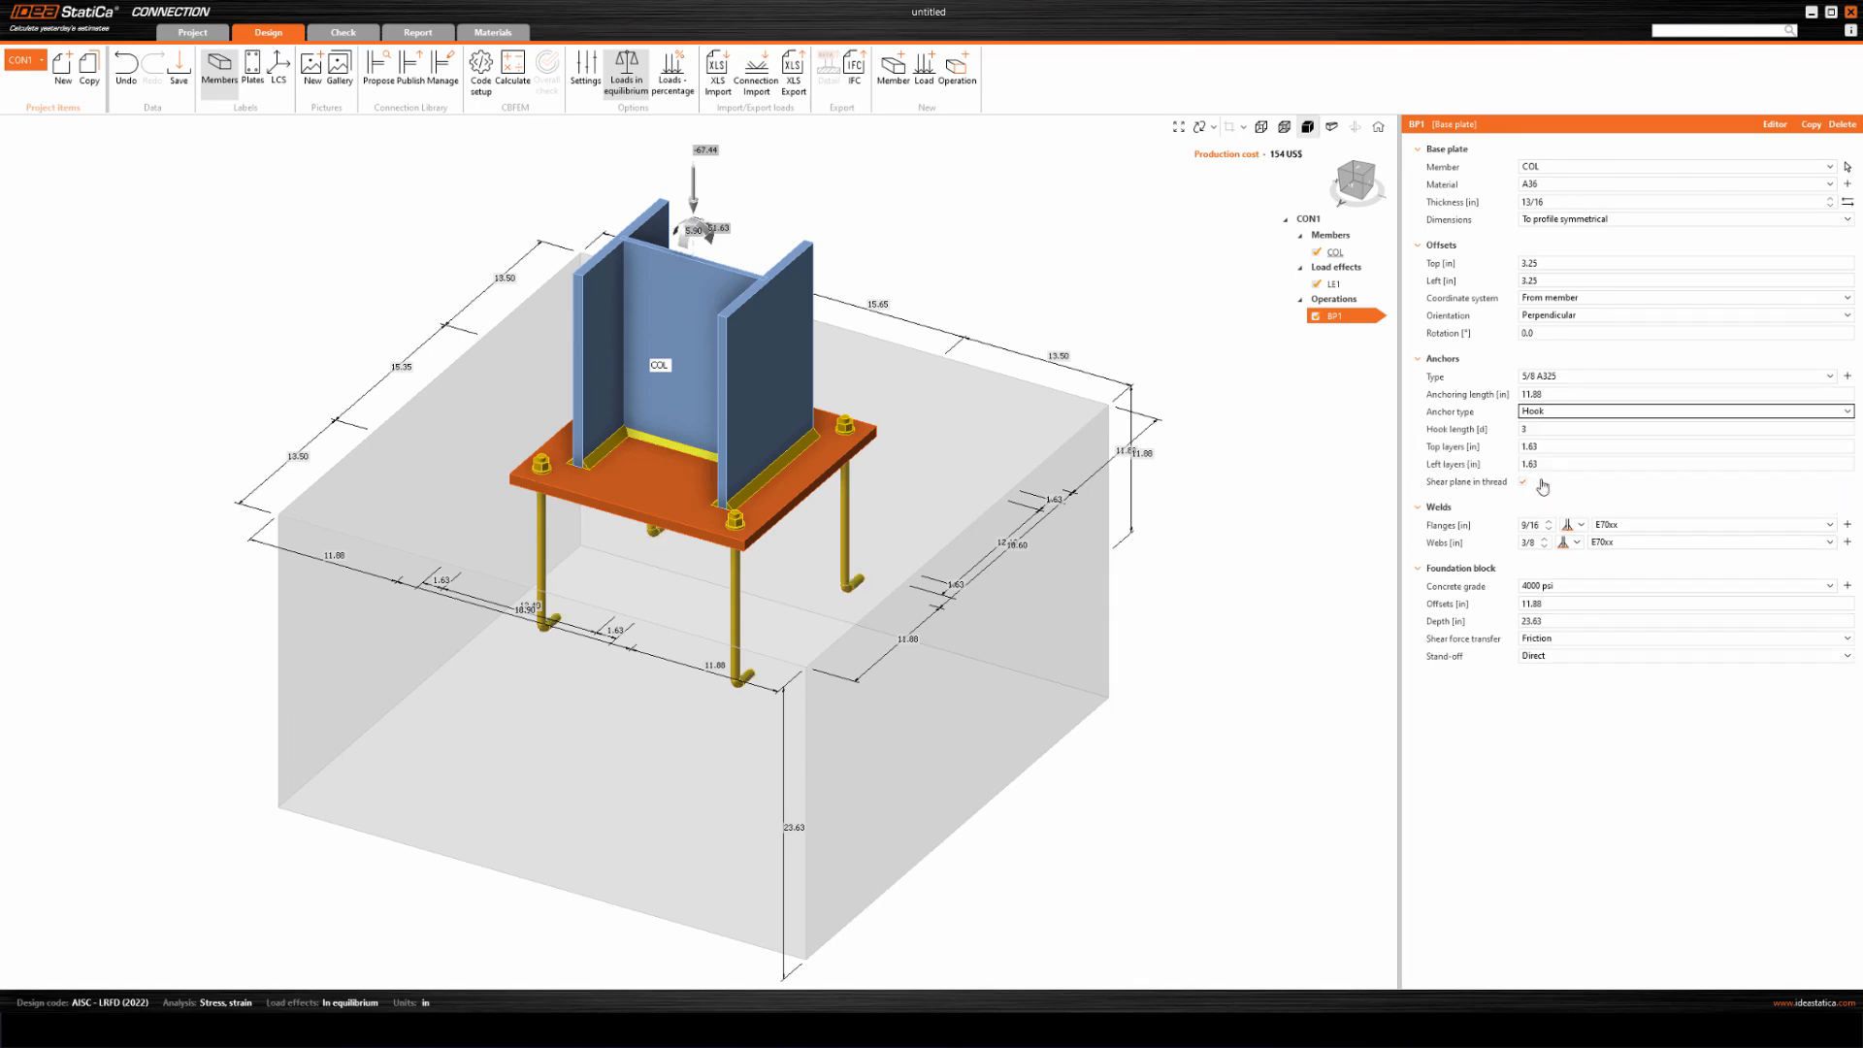
{"action": "scroll", "coordinate": [820, 640], "scroll_direction": "up", "scroll_amount": 5}
{"action": "scroll", "coordinate": [861, 476], "scroll_direction": "down", "scroll_amount": 3}
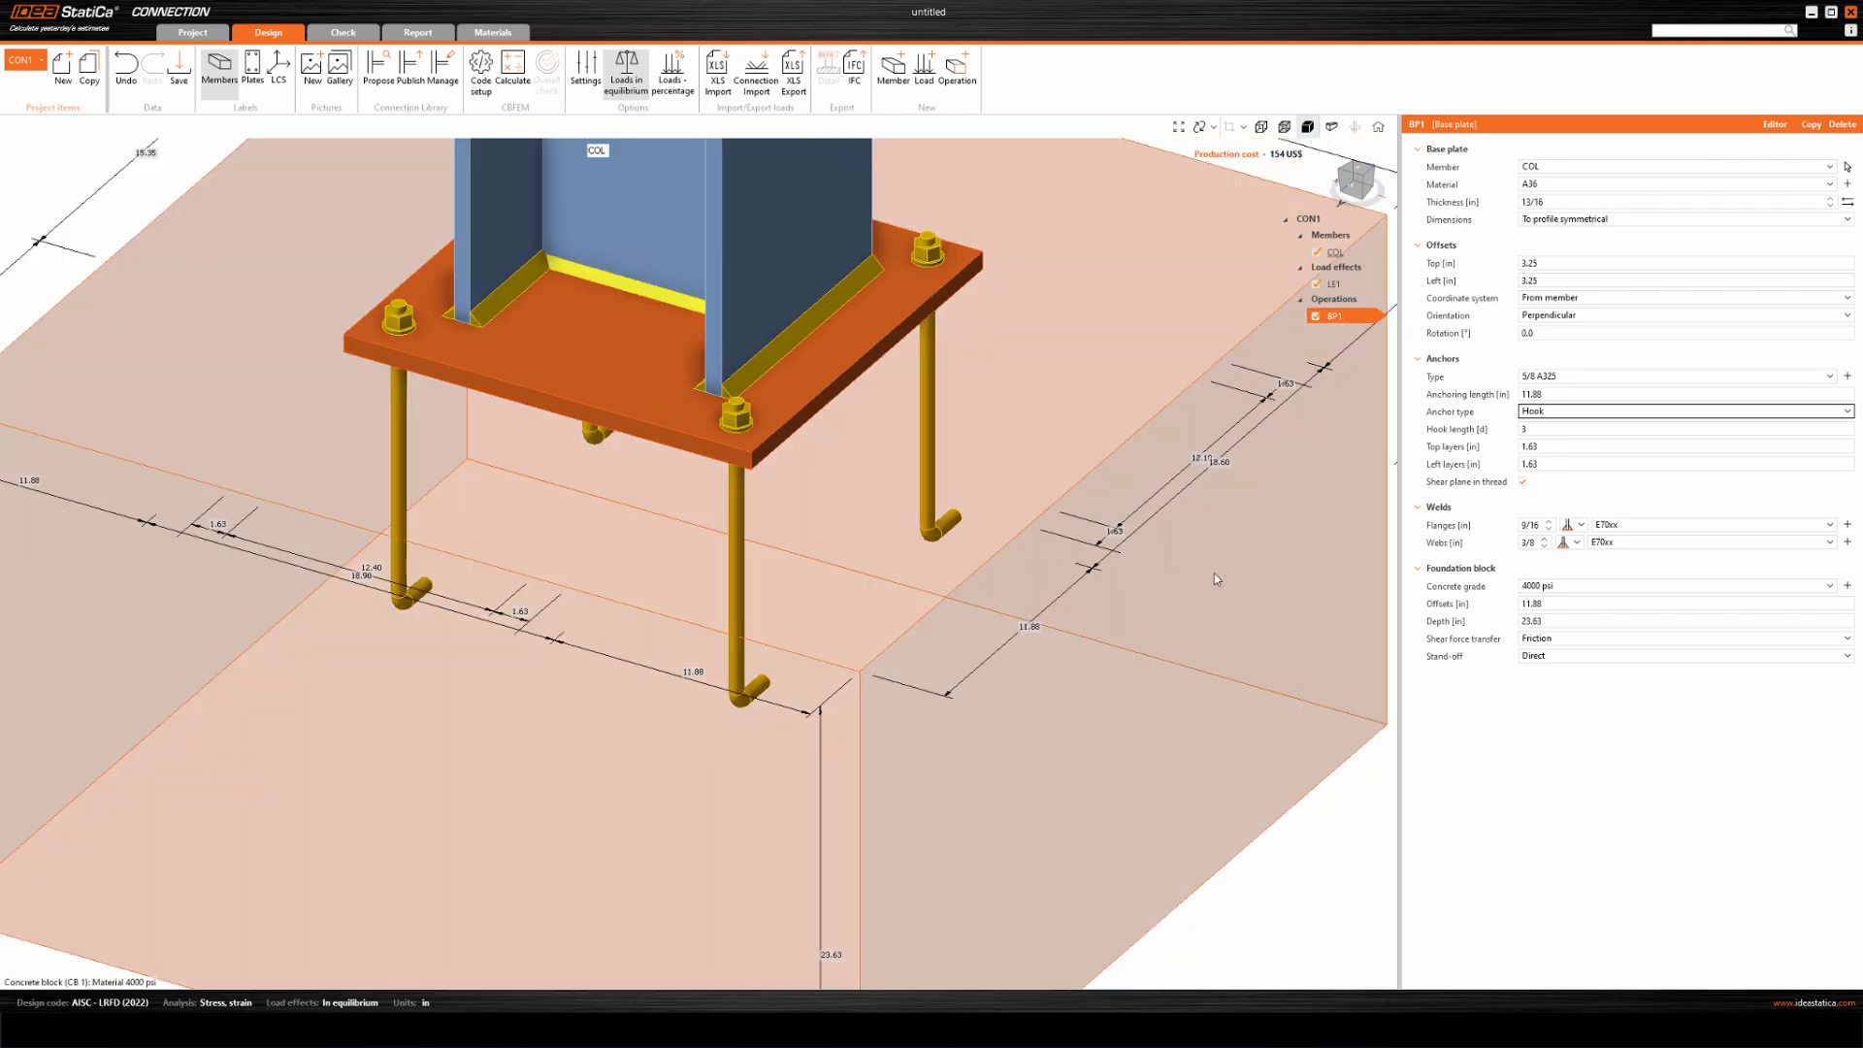
{"action": "scroll", "coordinate": [1269, 598], "scroll_direction": "down", "scroll_amount": 3}
{"action": "middle_click_drag", "start_coordinate": [1081, 712], "coordinate": [928, 706]}
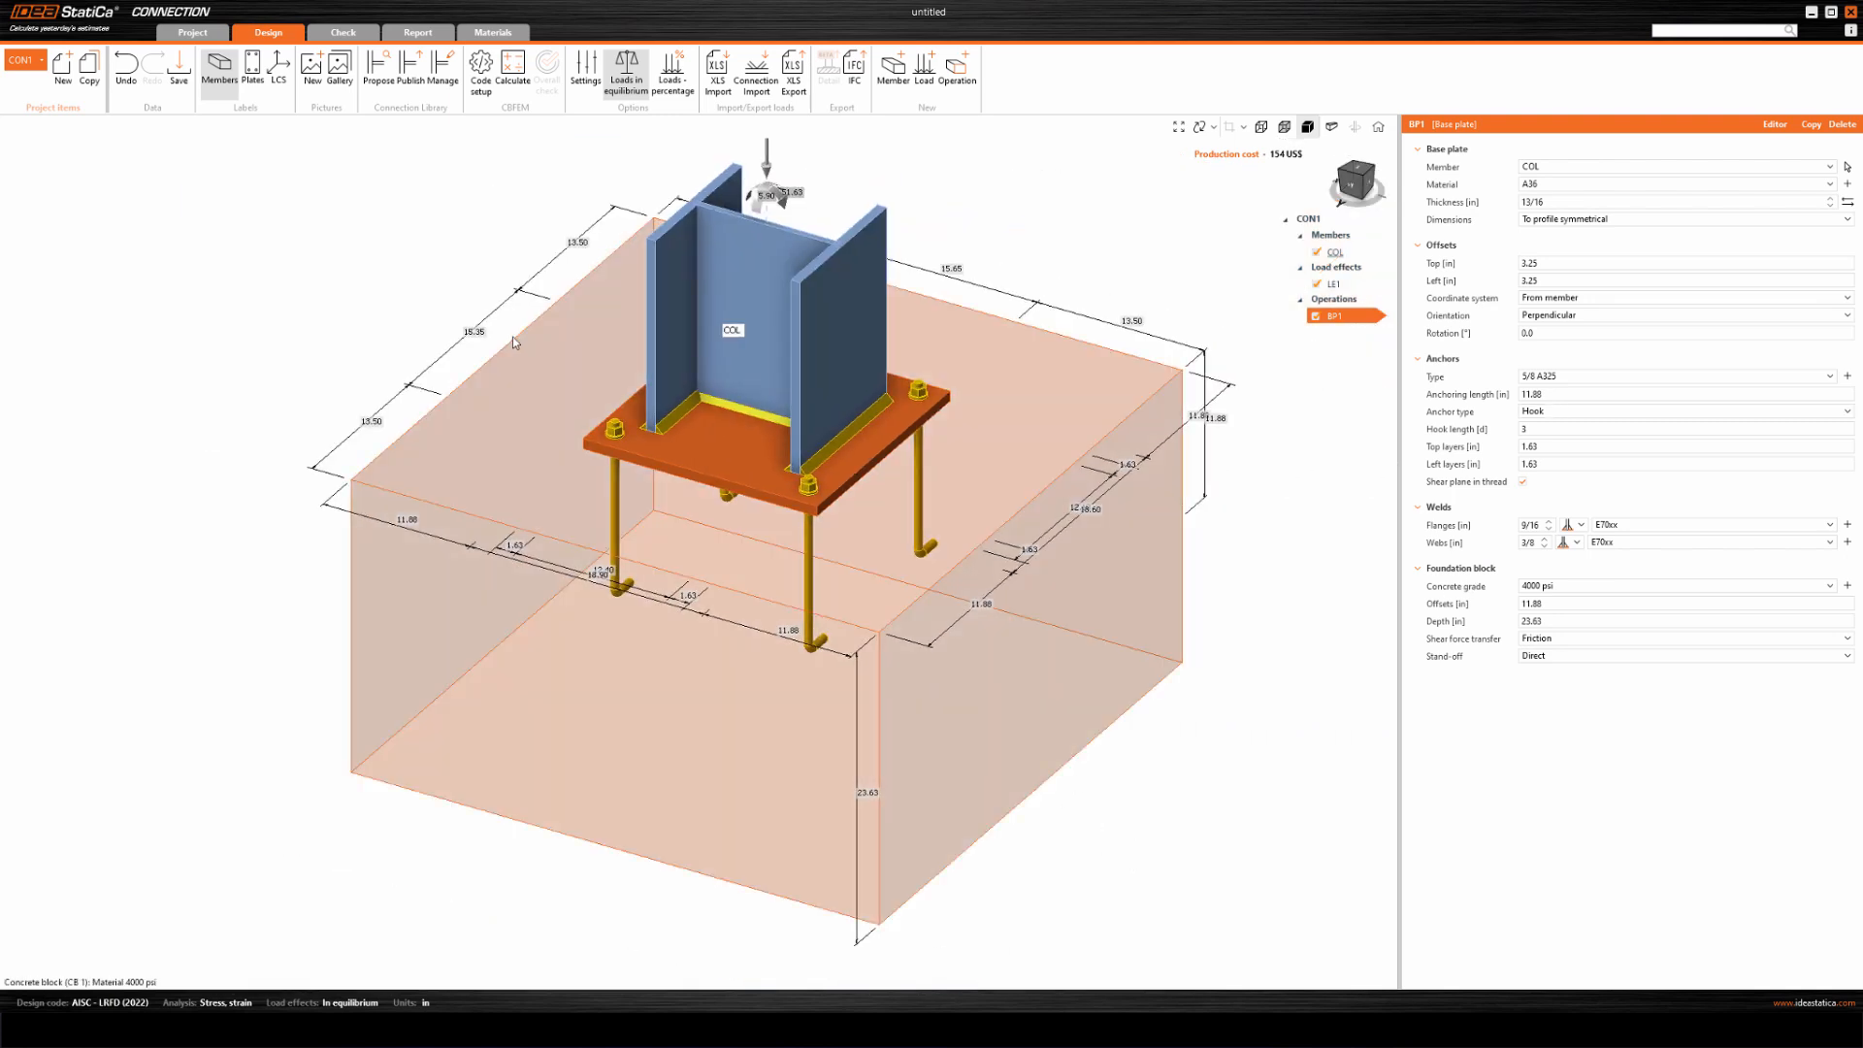
Calculate the base plate connection and inspect the anchors' overall check colours from several sides of the concrete block.
{"action": "left_click", "coordinate": [513, 68]}
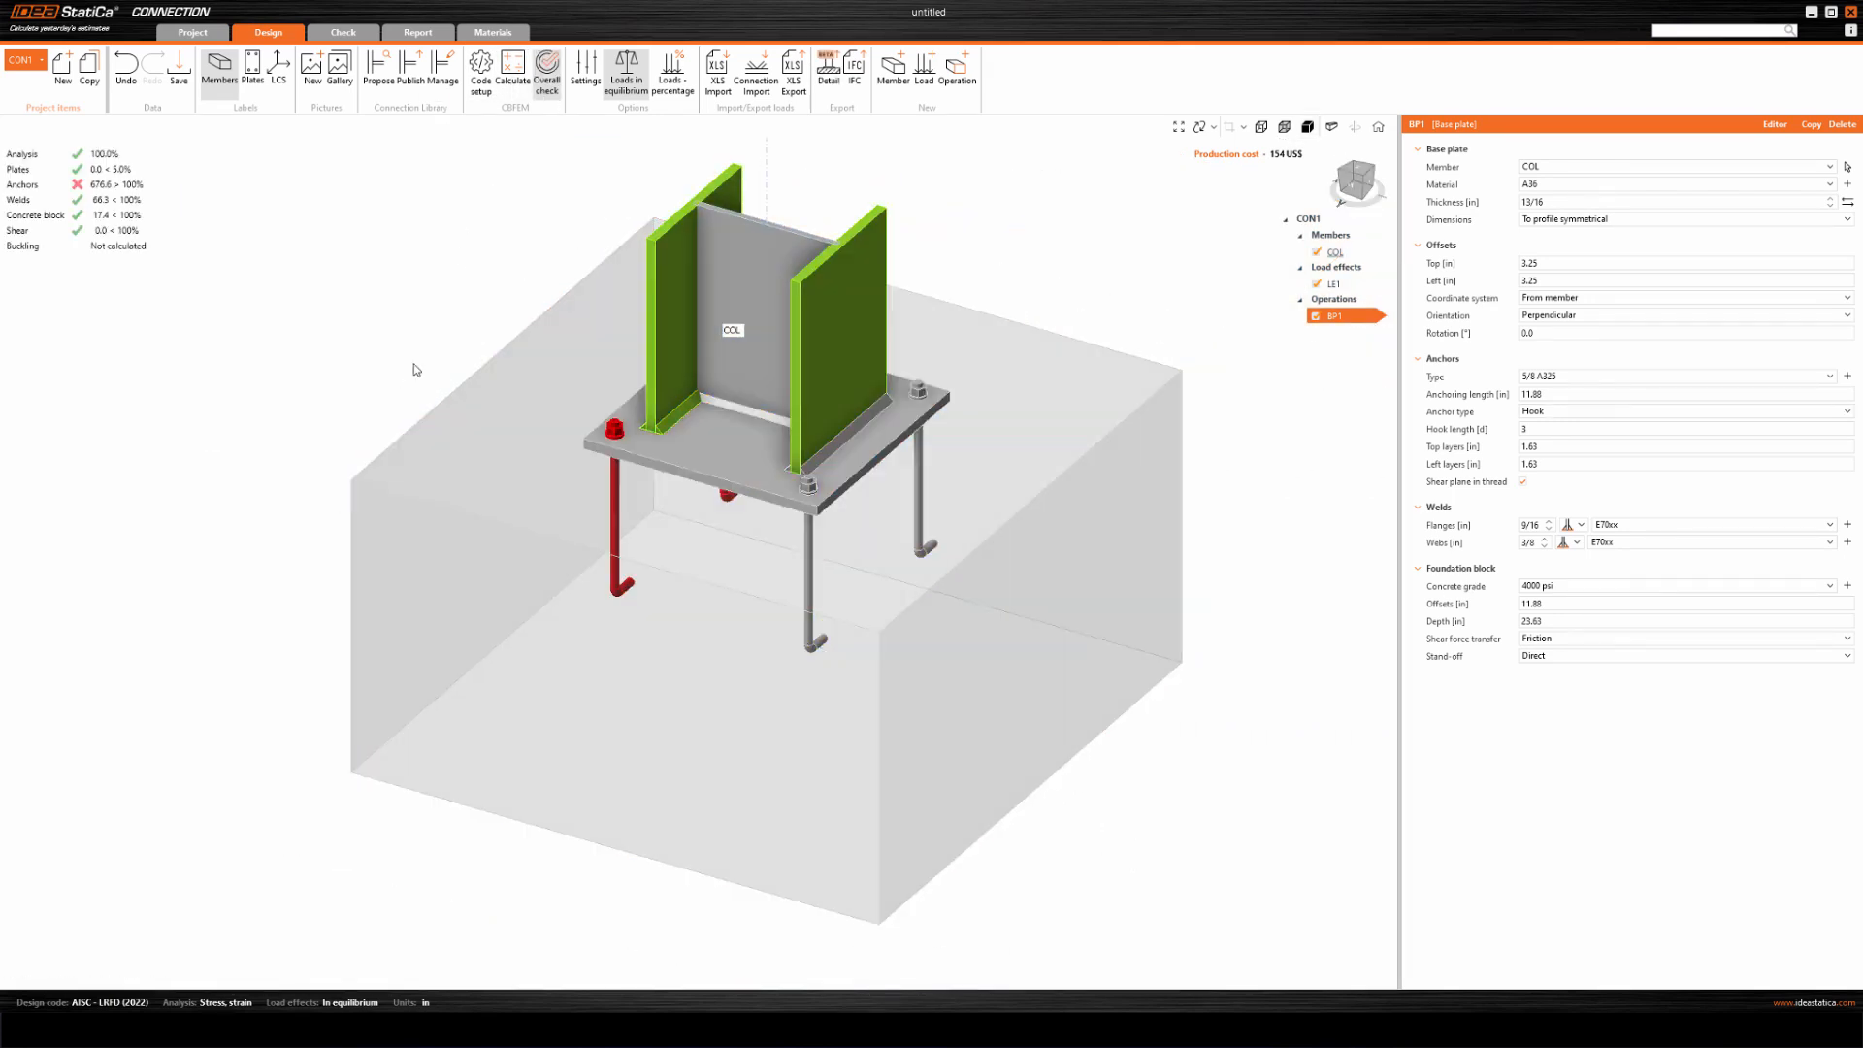
{"action": "right_click_drag", "start_coordinate": [612, 621], "coordinate": [573, 476]}
{"action": "mouse_move", "coordinate": [760, 544]}
{"action": "right_mouse_down"}
{"action": "mouse_move", "coordinate": [844, 515]}
{"action": "mouse_move", "coordinate": [749, 541]}
{"action": "right_mouse_up"}
{"action": "right_click_drag", "start_coordinate": [944, 411], "coordinate": [822, 503]}
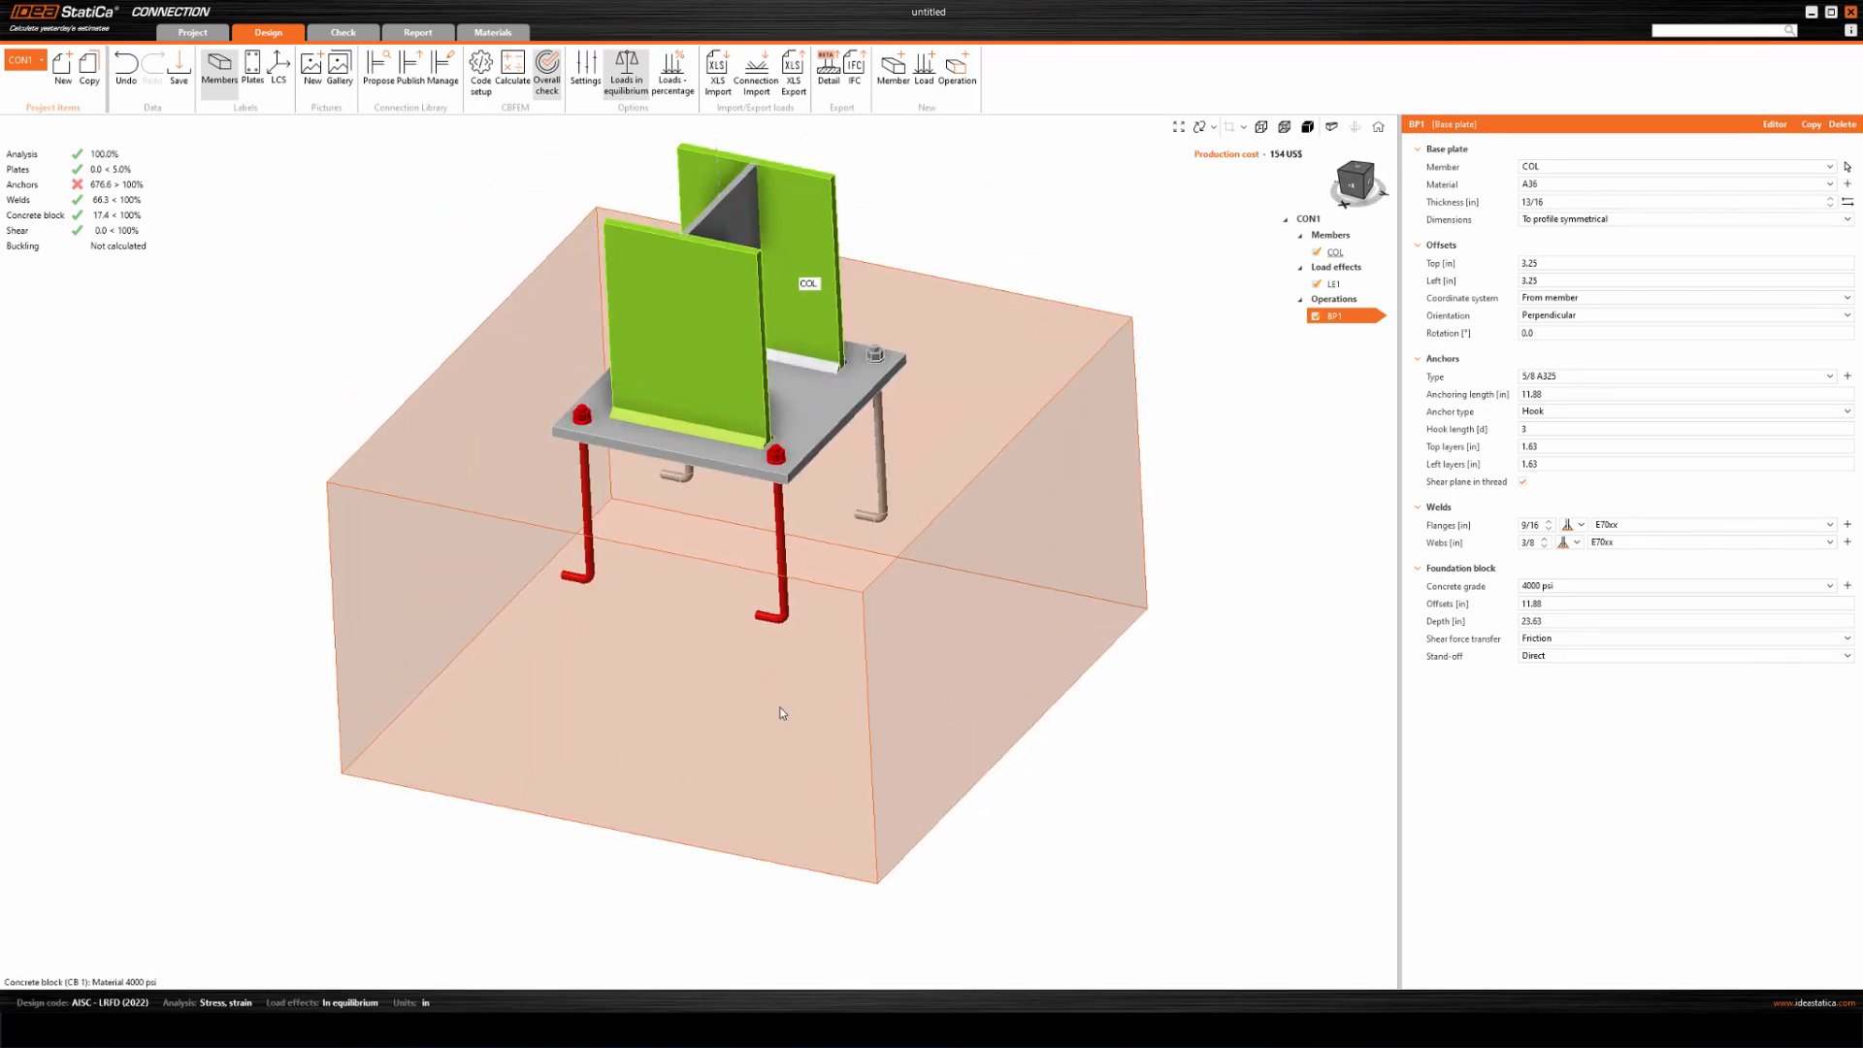
{"action": "scroll", "coordinate": [824, 762], "scroll_direction": "up", "scroll_amount": 3}
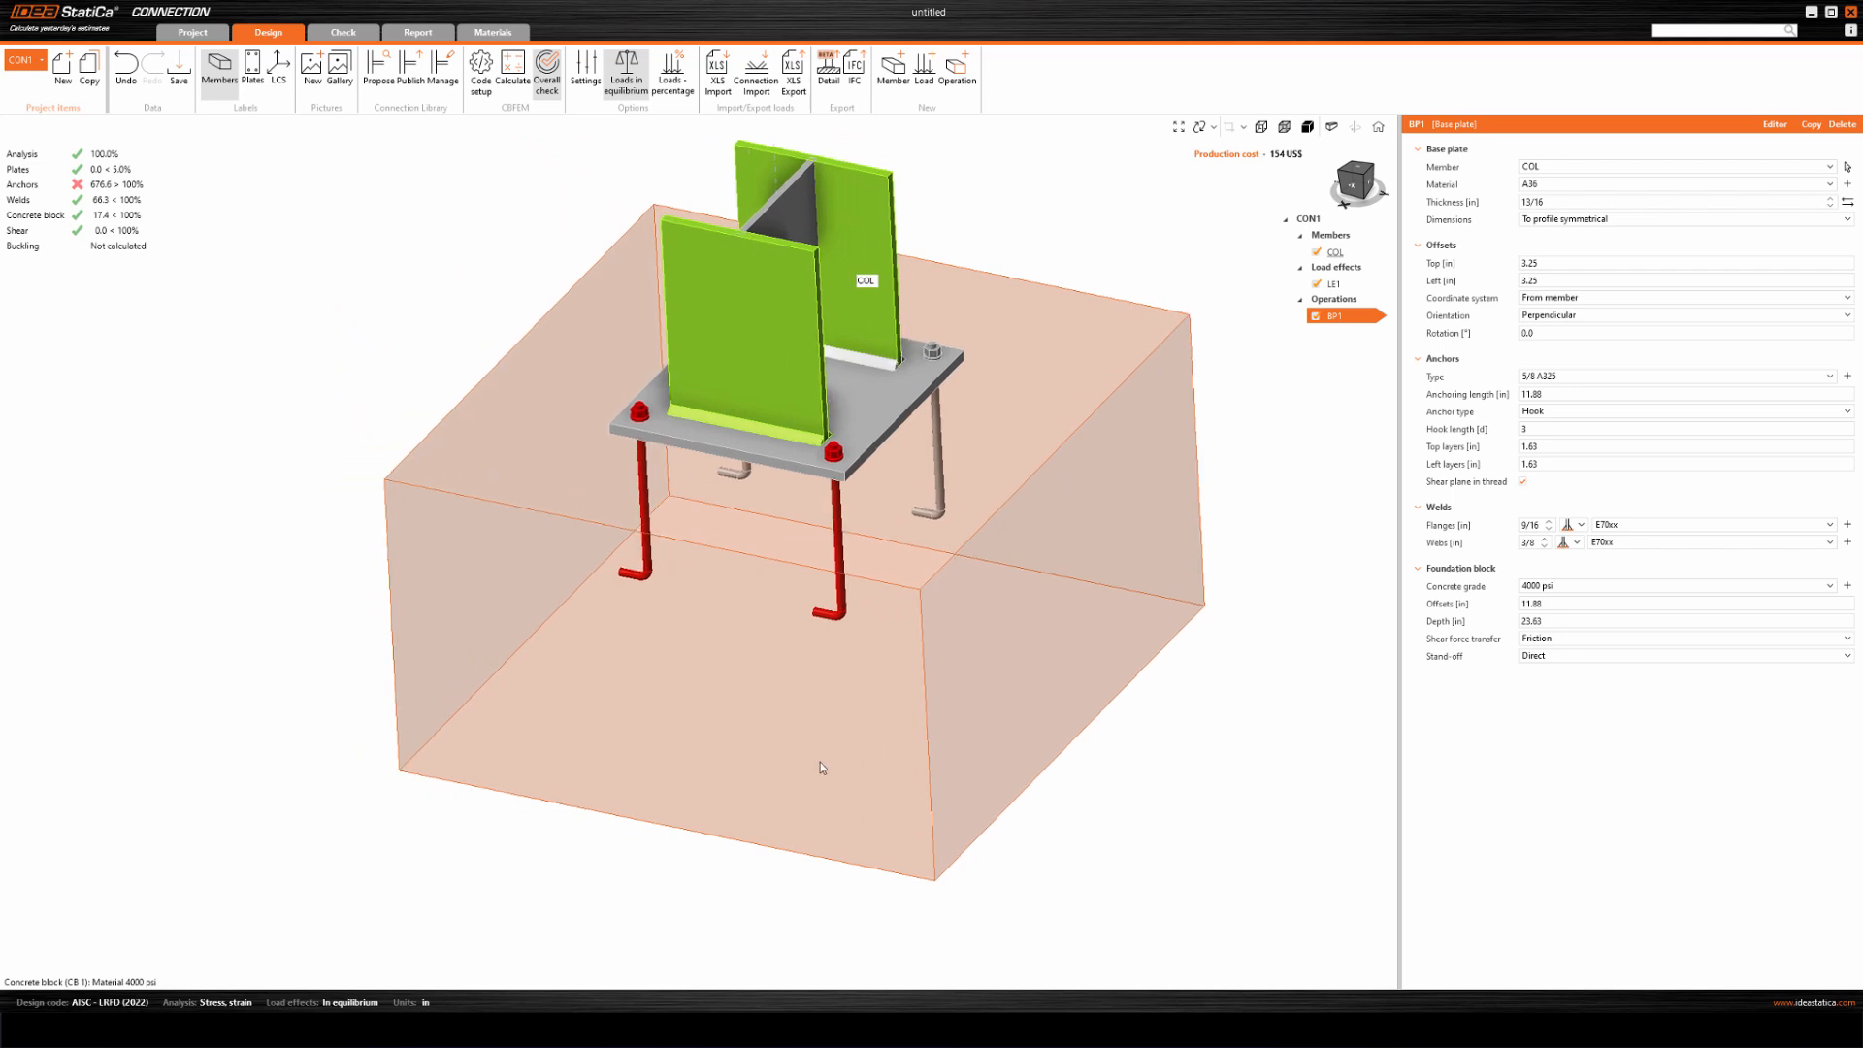
{"action": "right_click_drag", "start_coordinate": [835, 753], "coordinate": [760, 604]}
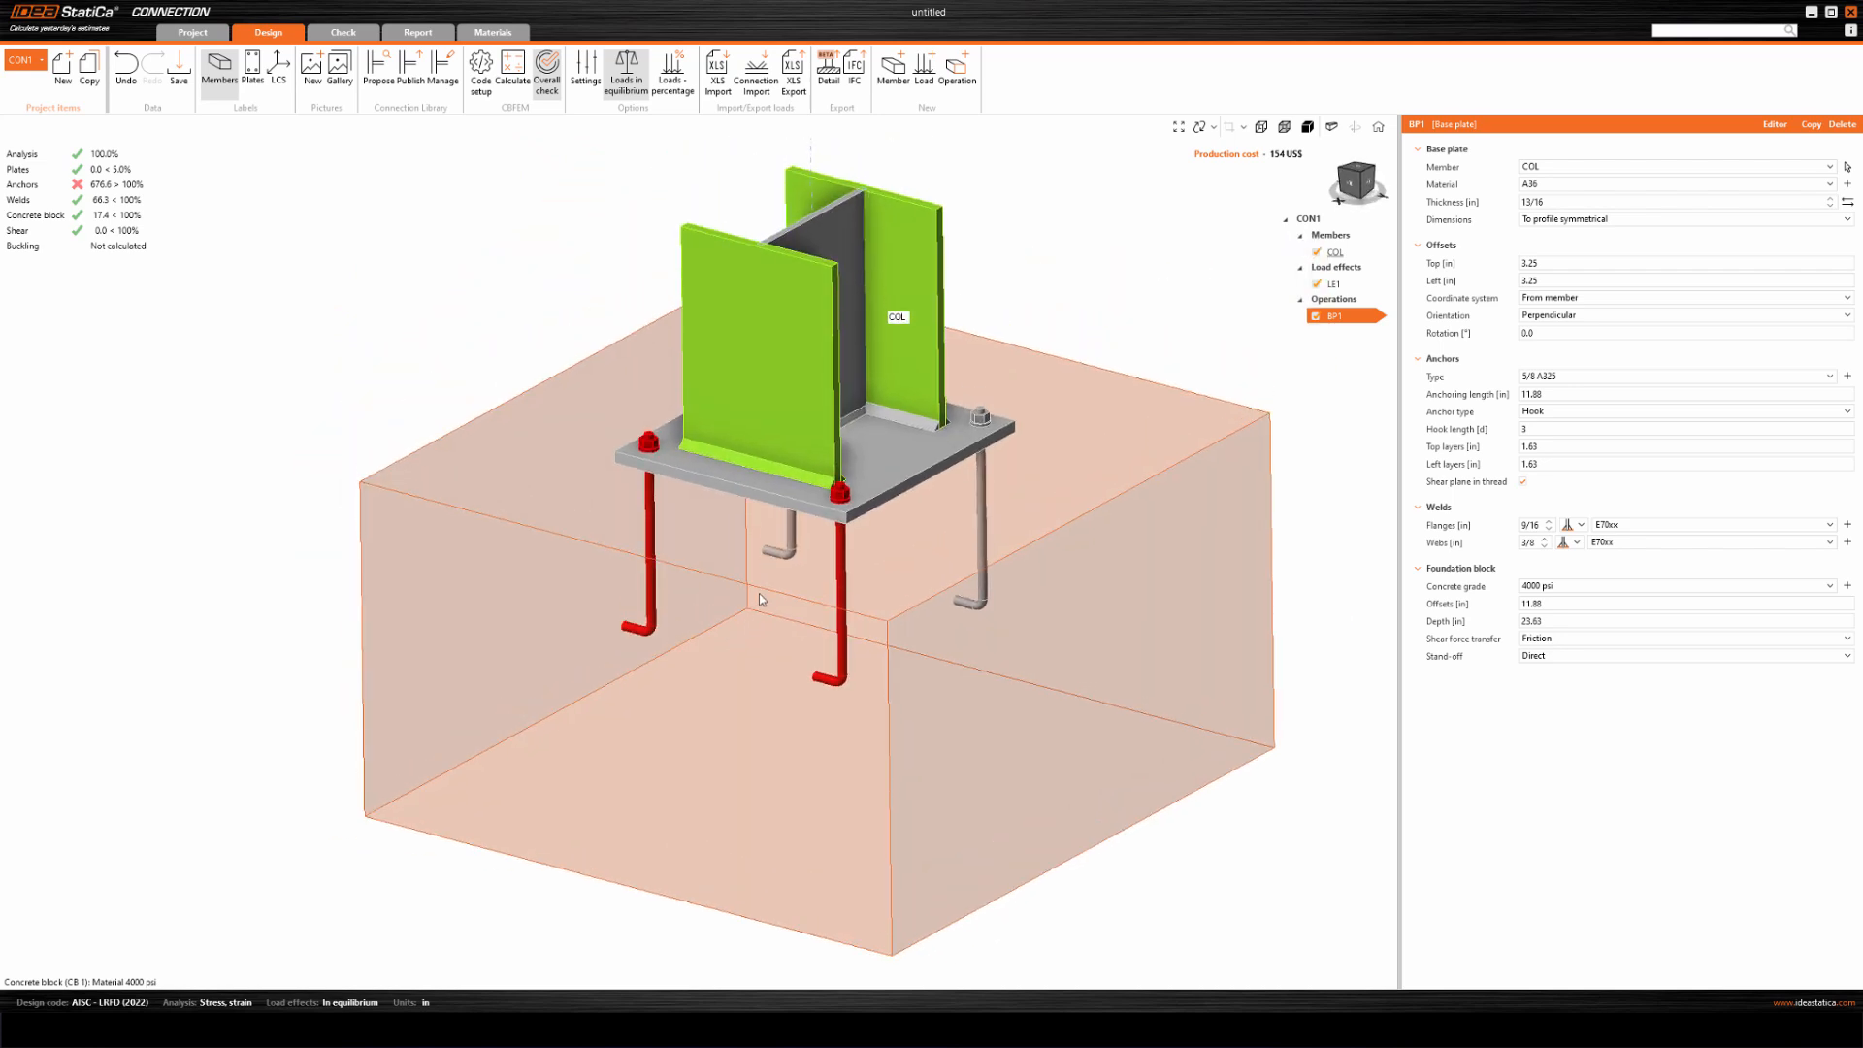
{"action": "middle_click_drag", "start_coordinate": [759, 559], "coordinate": [698, 642]}
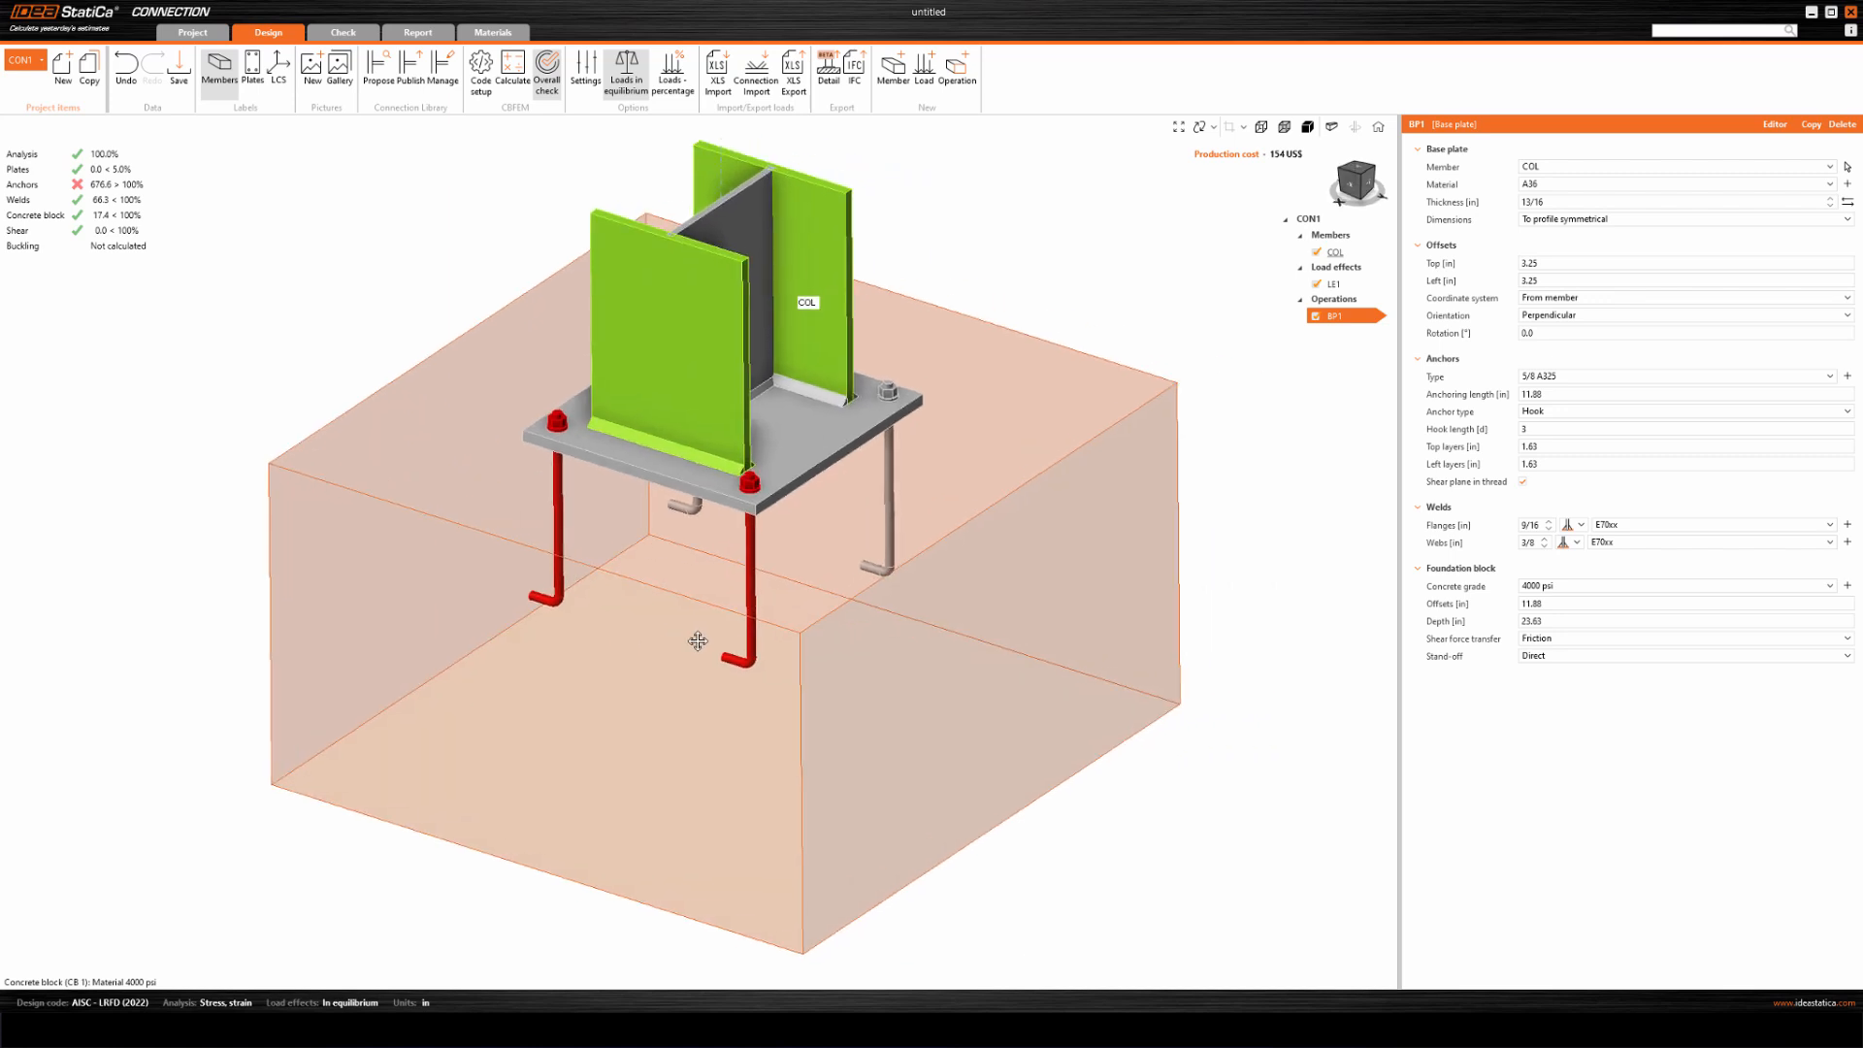
{"action": "scroll", "coordinate": [698, 642], "scroll_direction": "down", "scroll_amount": 2}
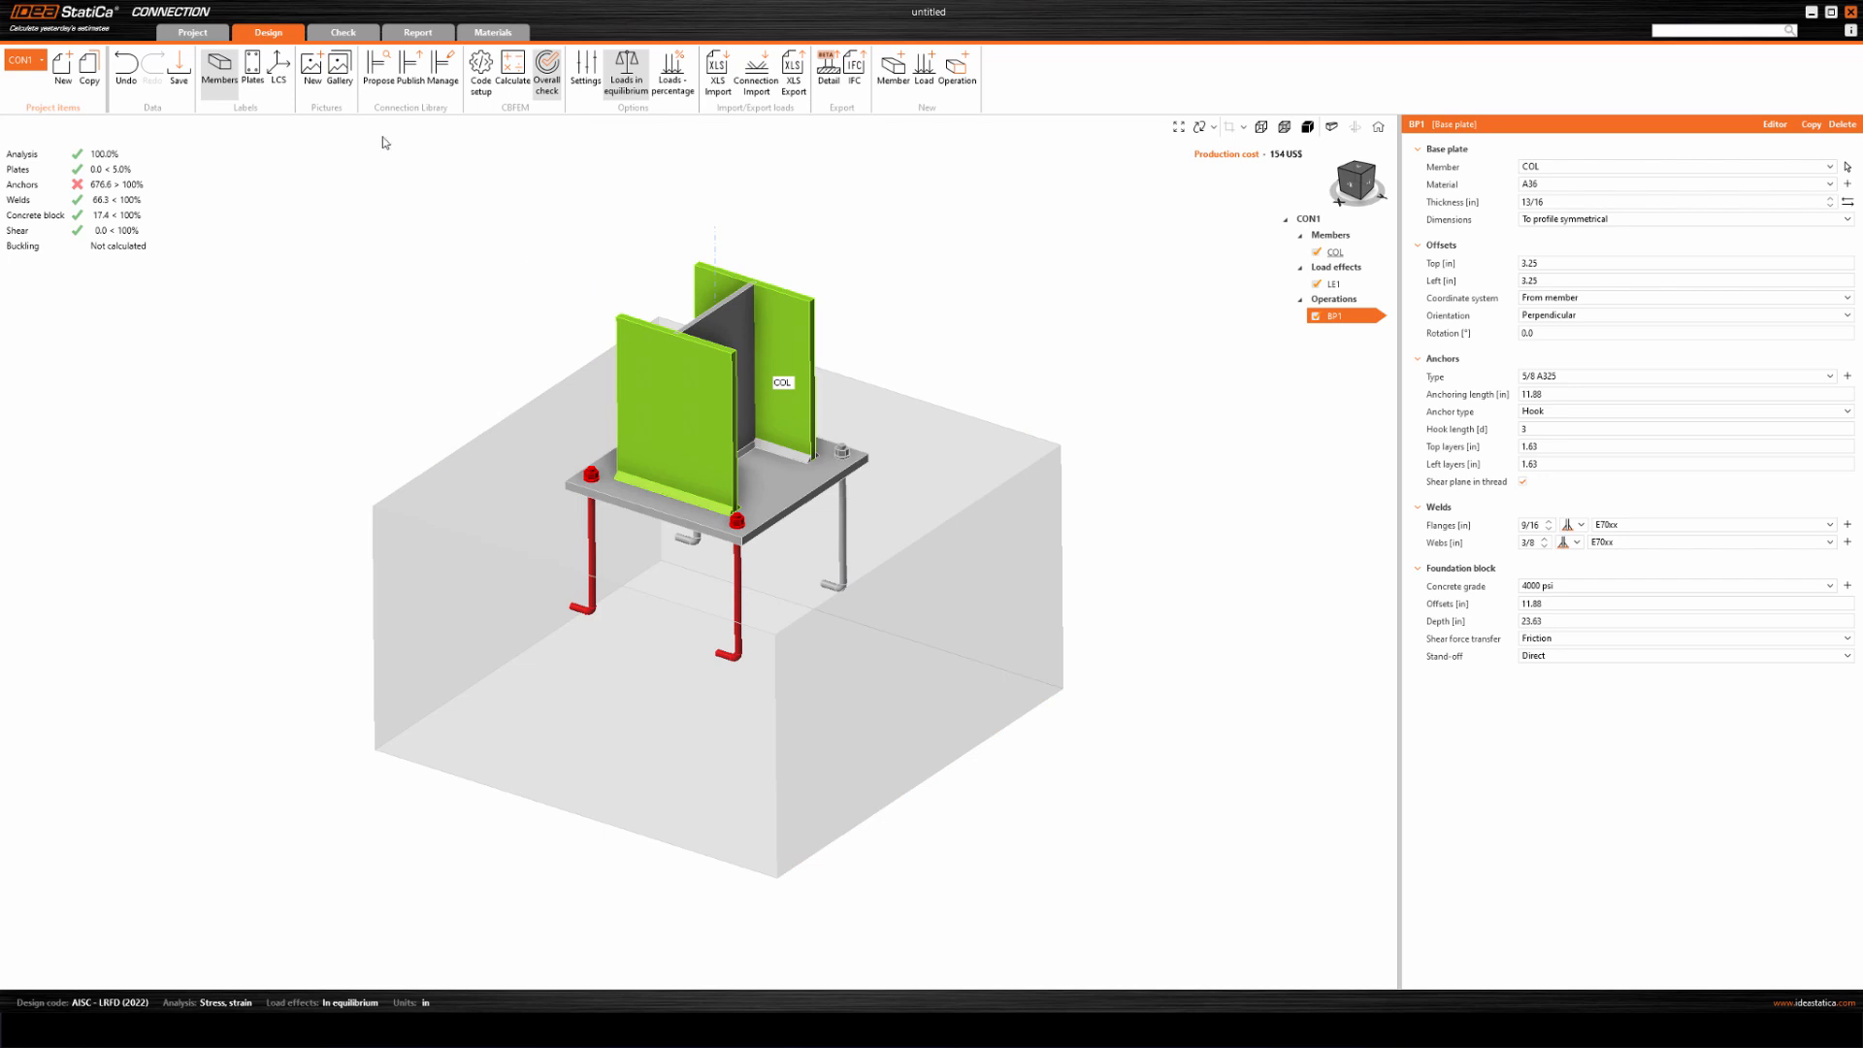
Generate the detailed report for the current connection with the report language set to Français, and review its opening sections.
{"action": "left_click", "coordinate": [418, 32]}
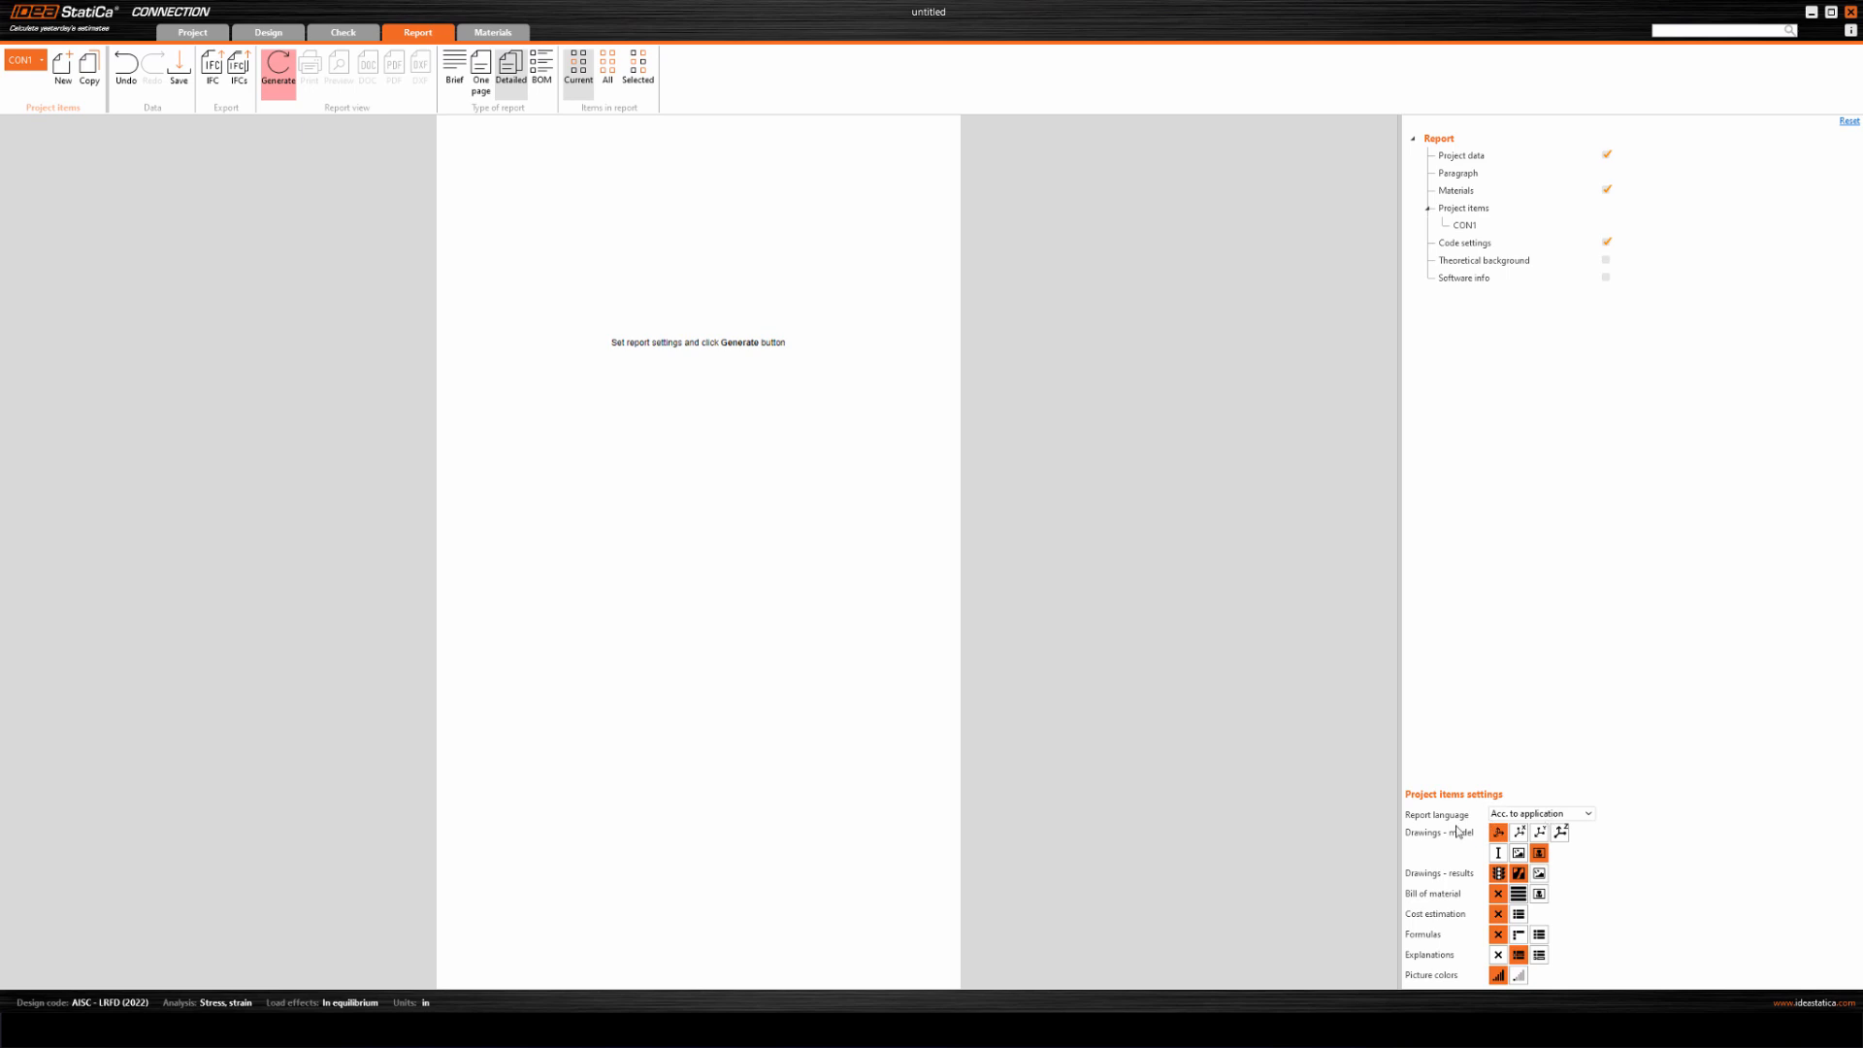
{"action": "left_click", "coordinate": [1565, 815]}
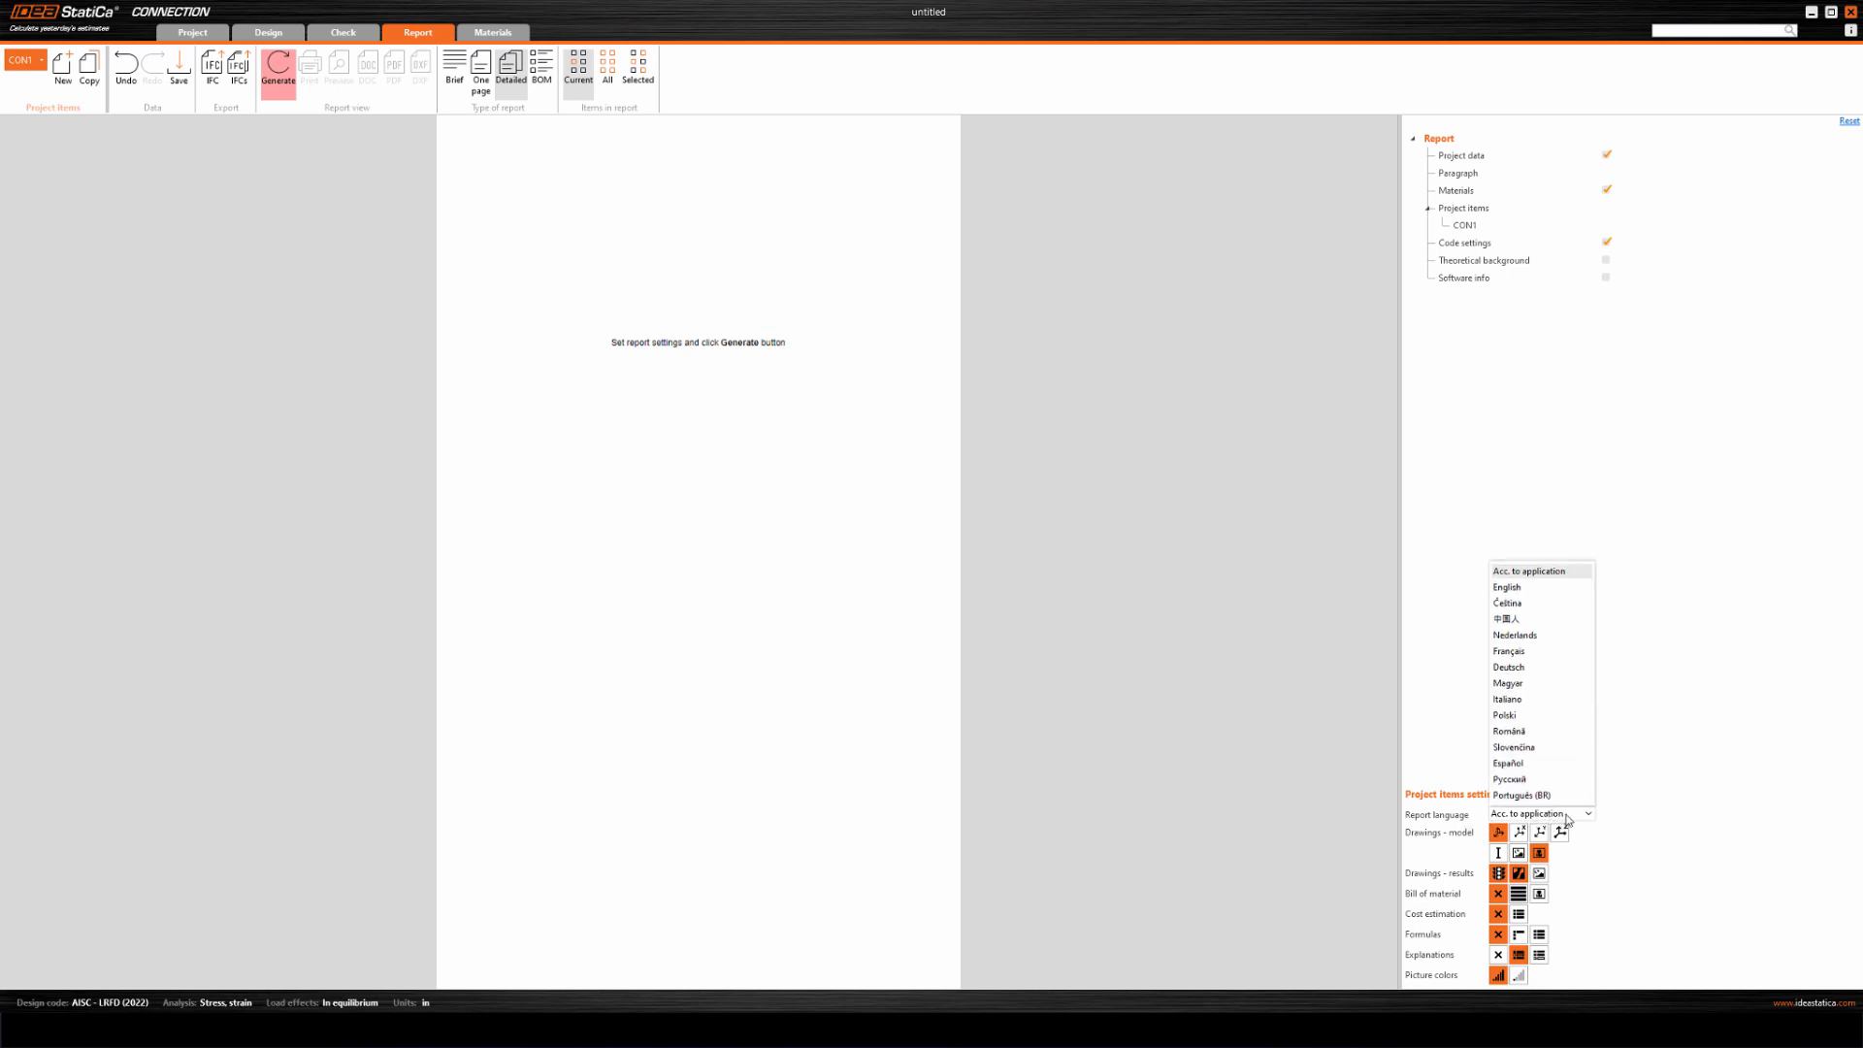
{"action": "left_click", "coordinate": [1520, 652]}
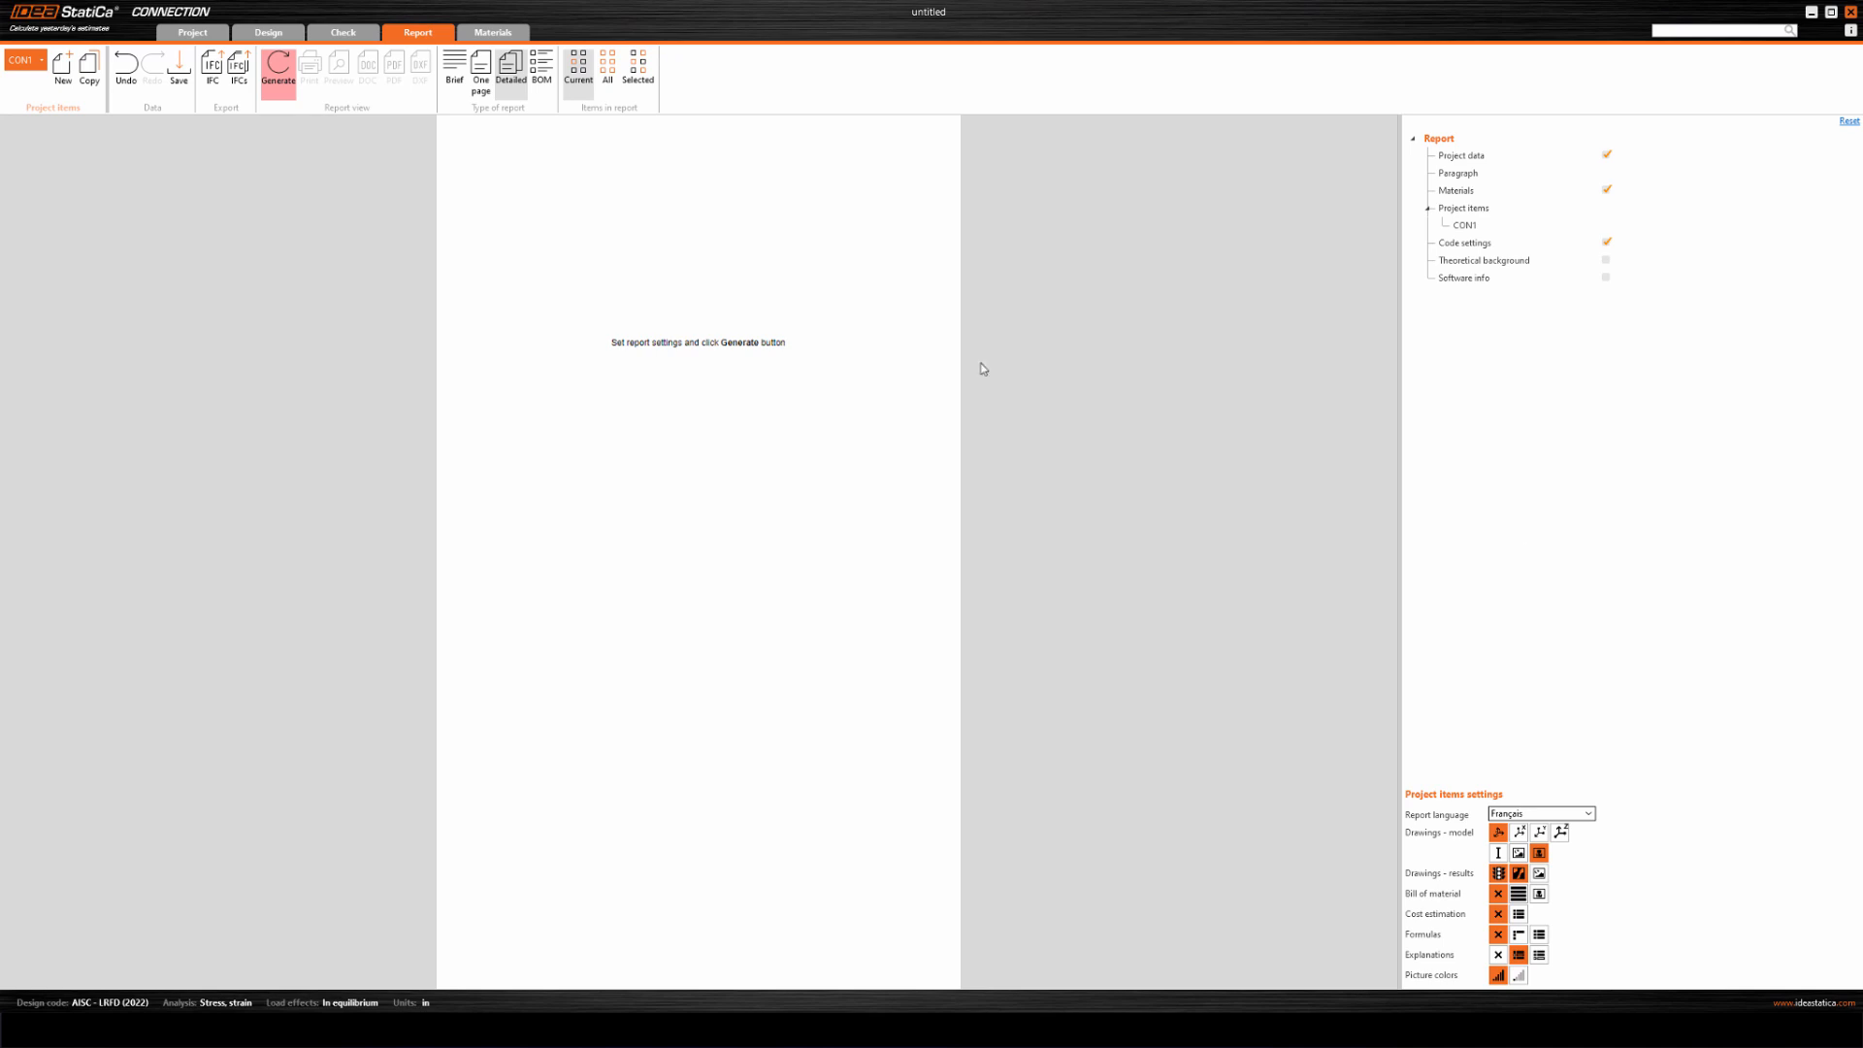
{"action": "left_click", "coordinate": [283, 73]}
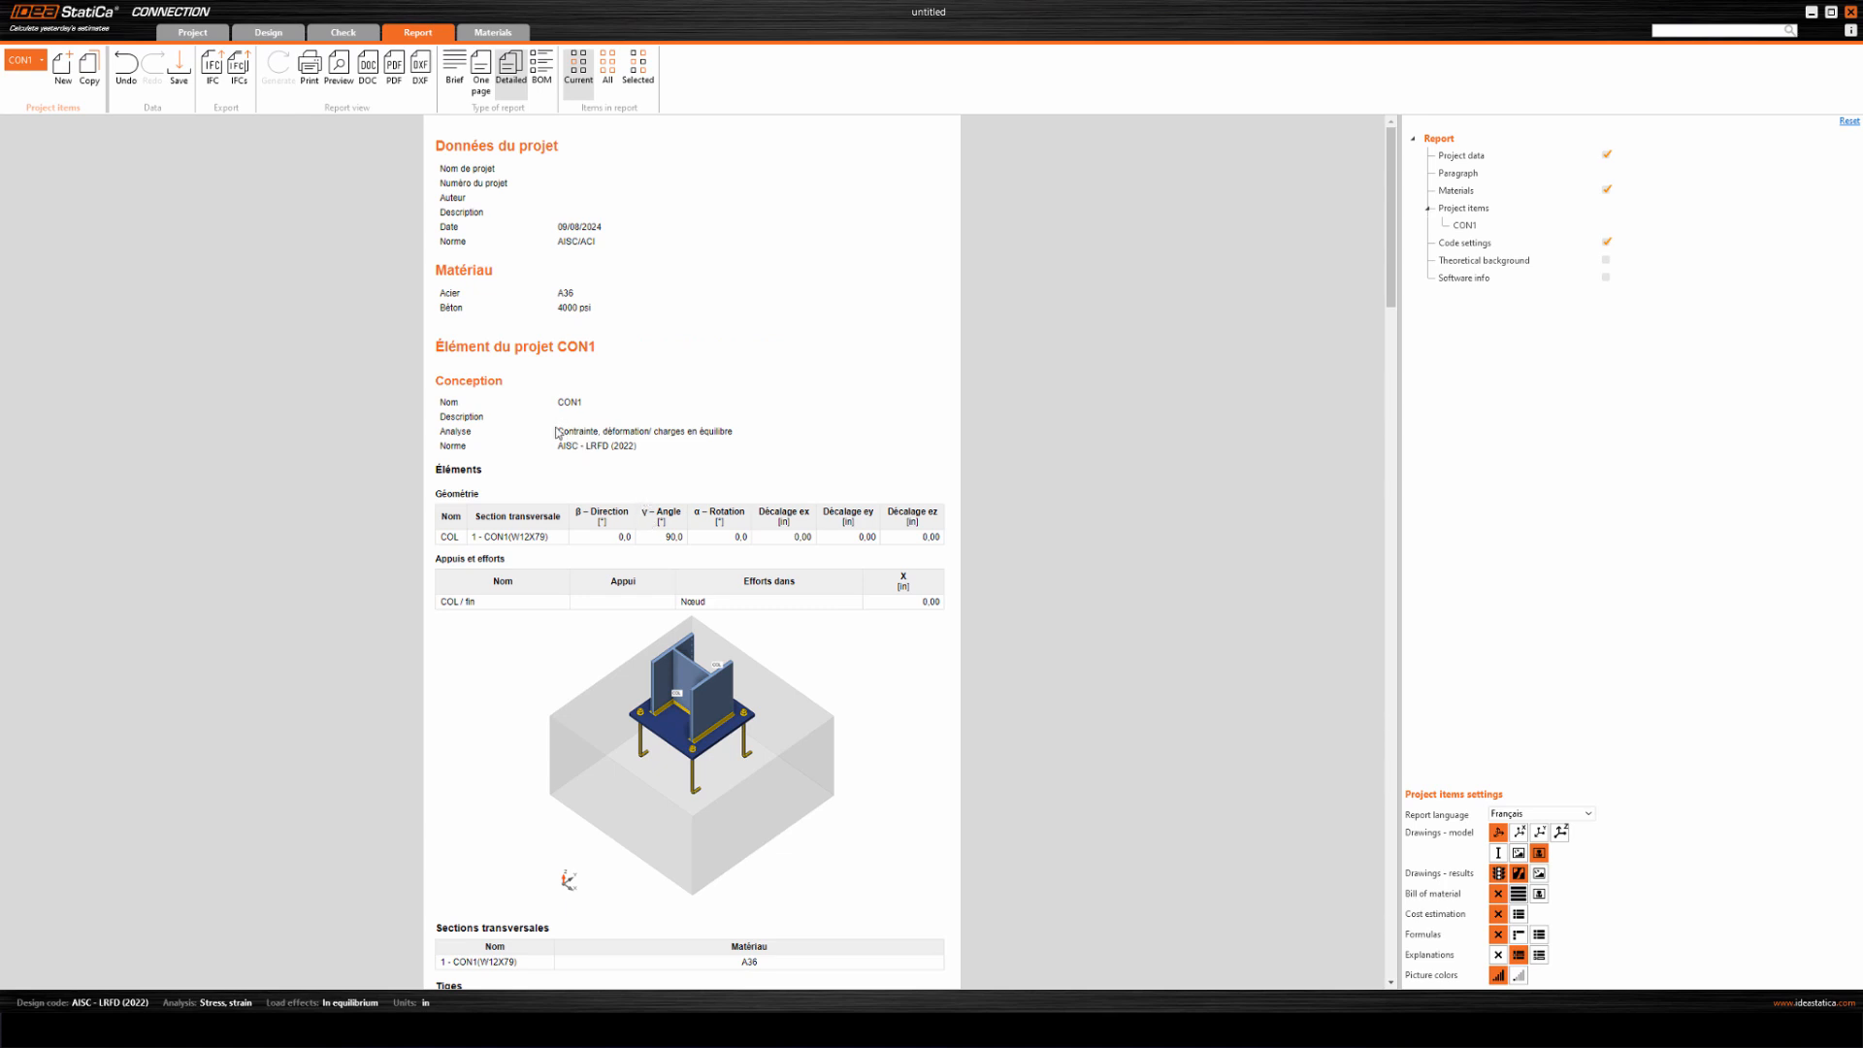
{"action": "left_click_drag", "start_coordinate": [560, 433], "coordinate": [720, 433]}
{"action": "left_click_drag", "start_coordinate": [454, 146], "coordinate": [535, 148]}
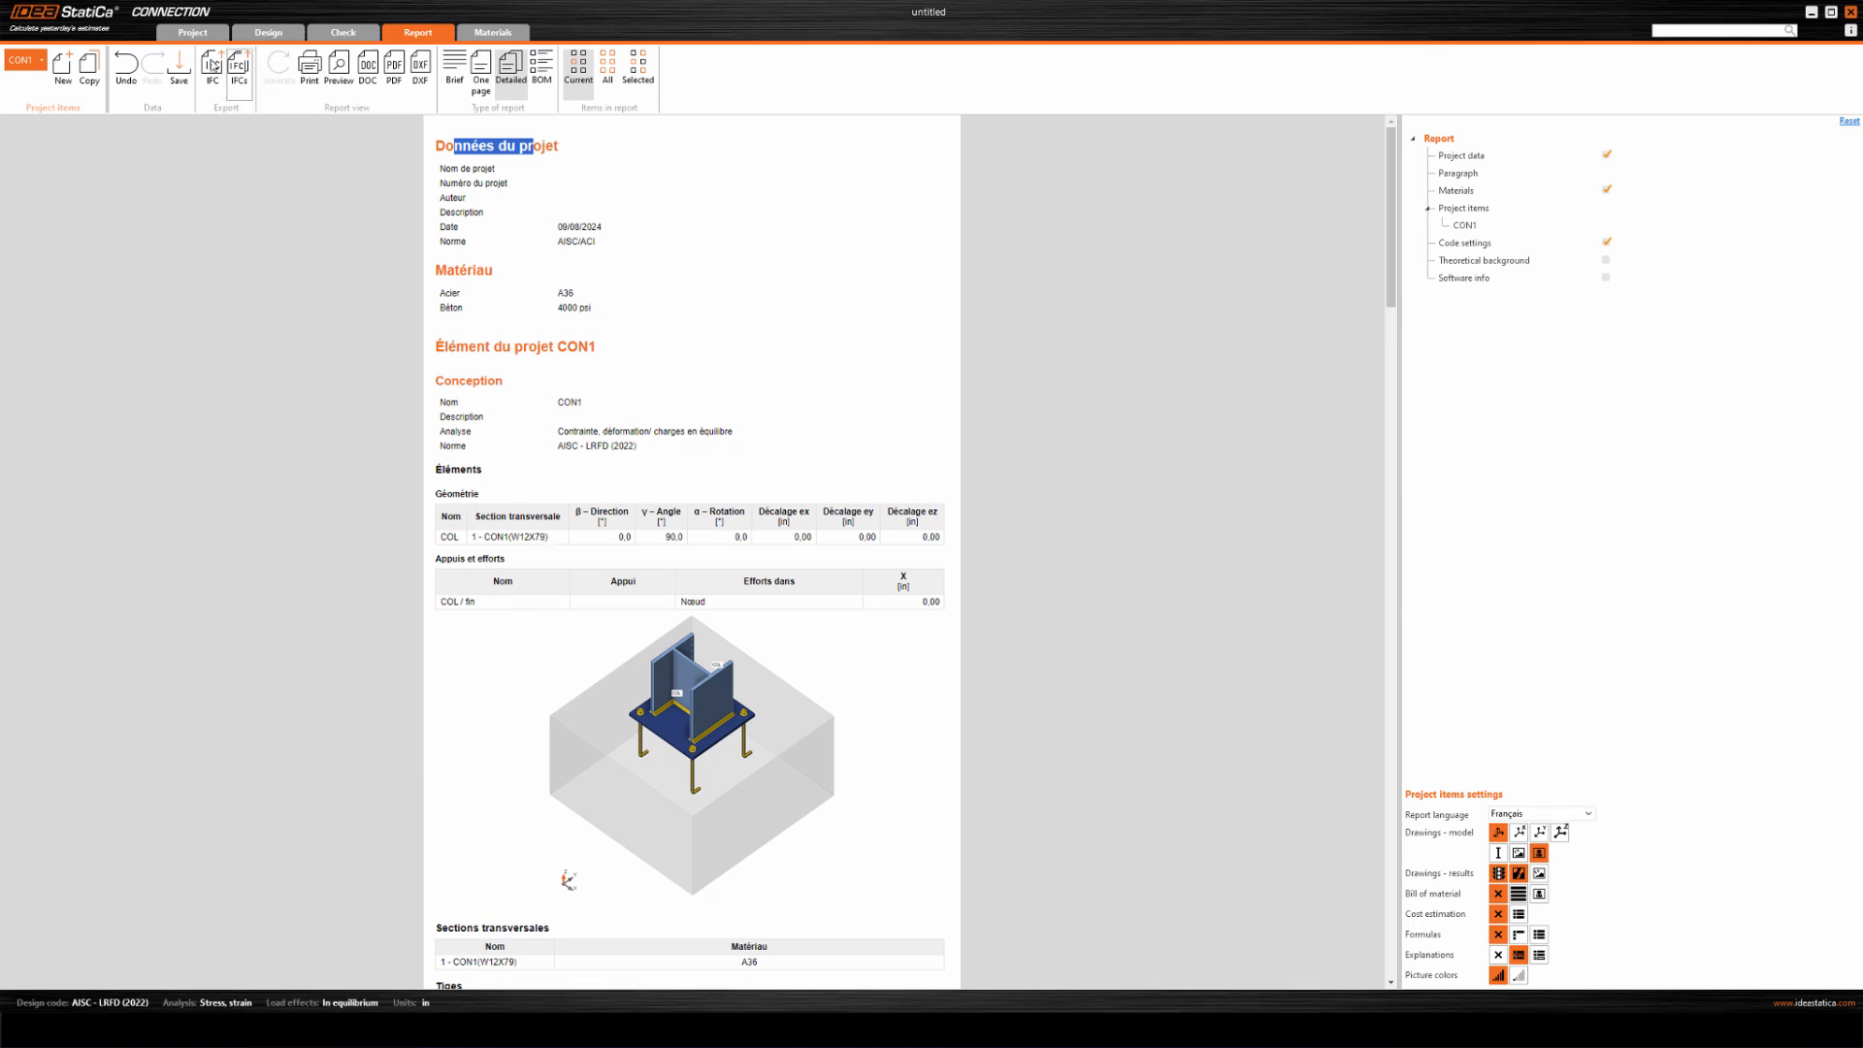
Discard the base plate project and create an empty AISC 360-22 (LRFD) project without any predefined geometry or design.
{"action": "left_click", "coordinate": [193, 33]}
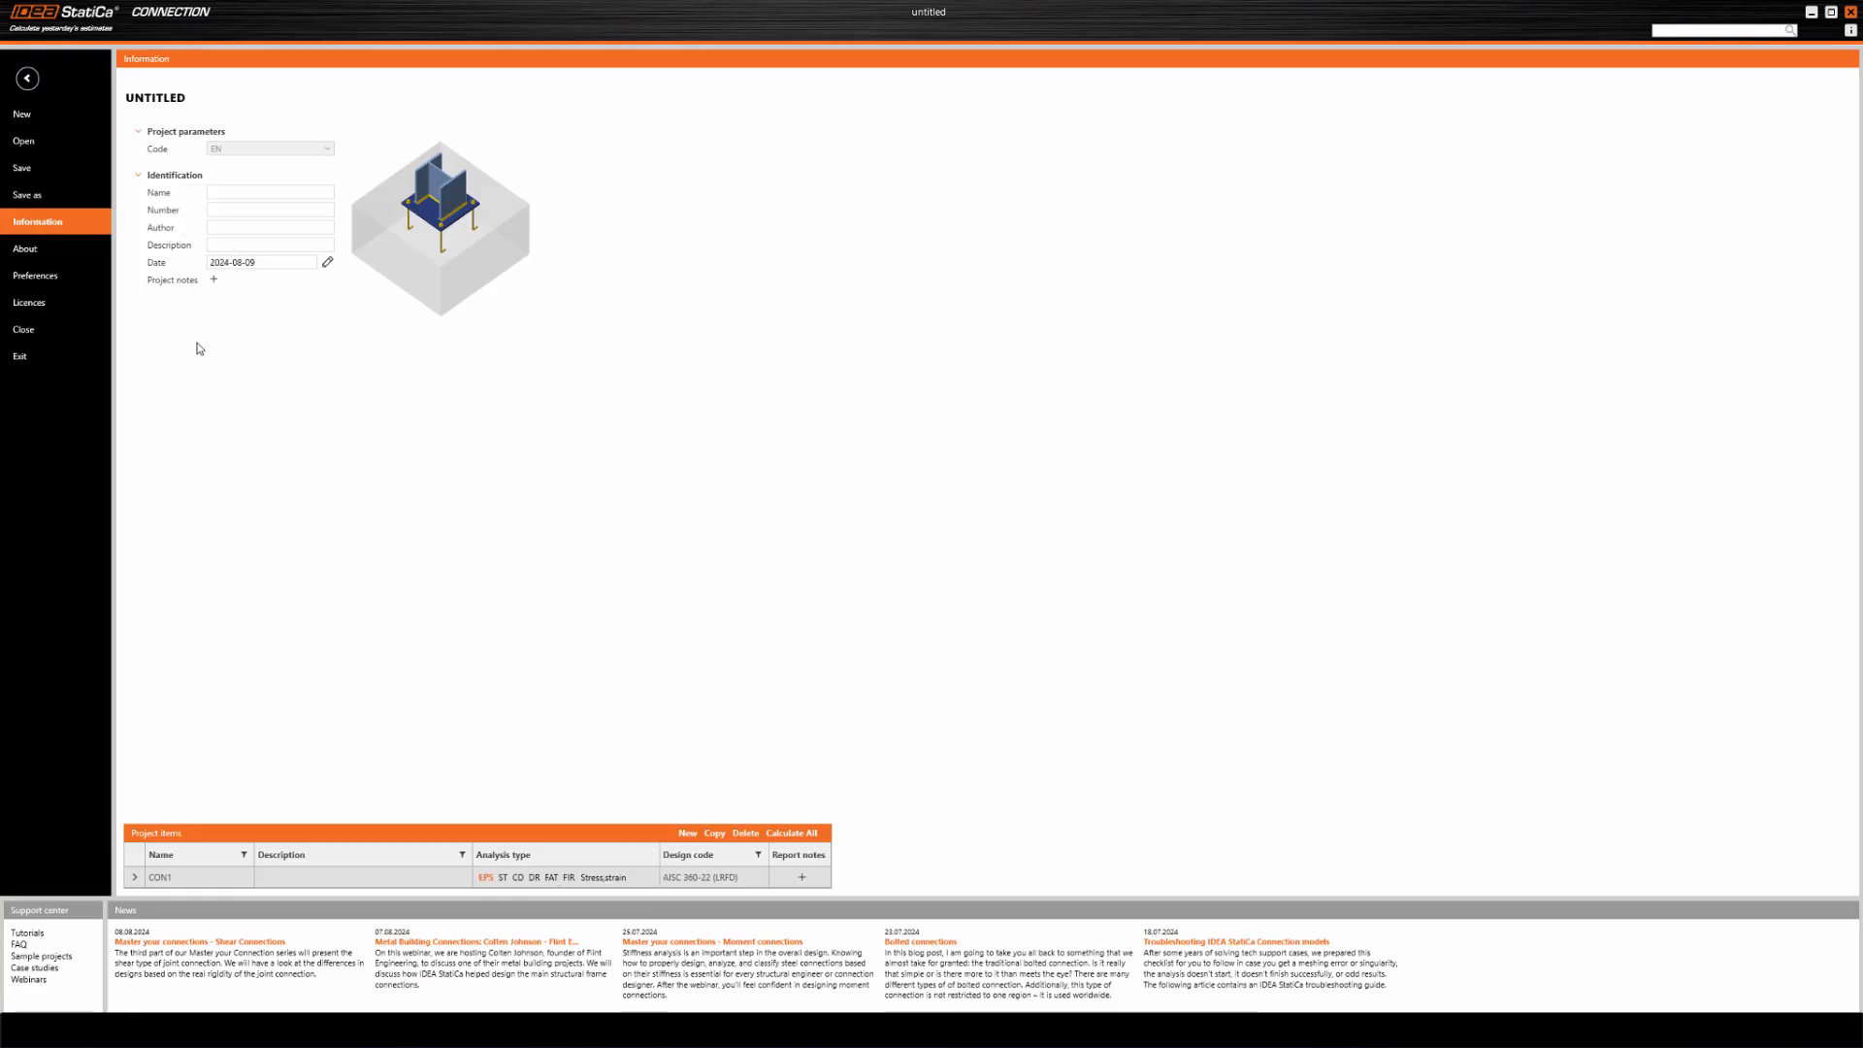
{"action": "left_click", "coordinate": [21, 114]}
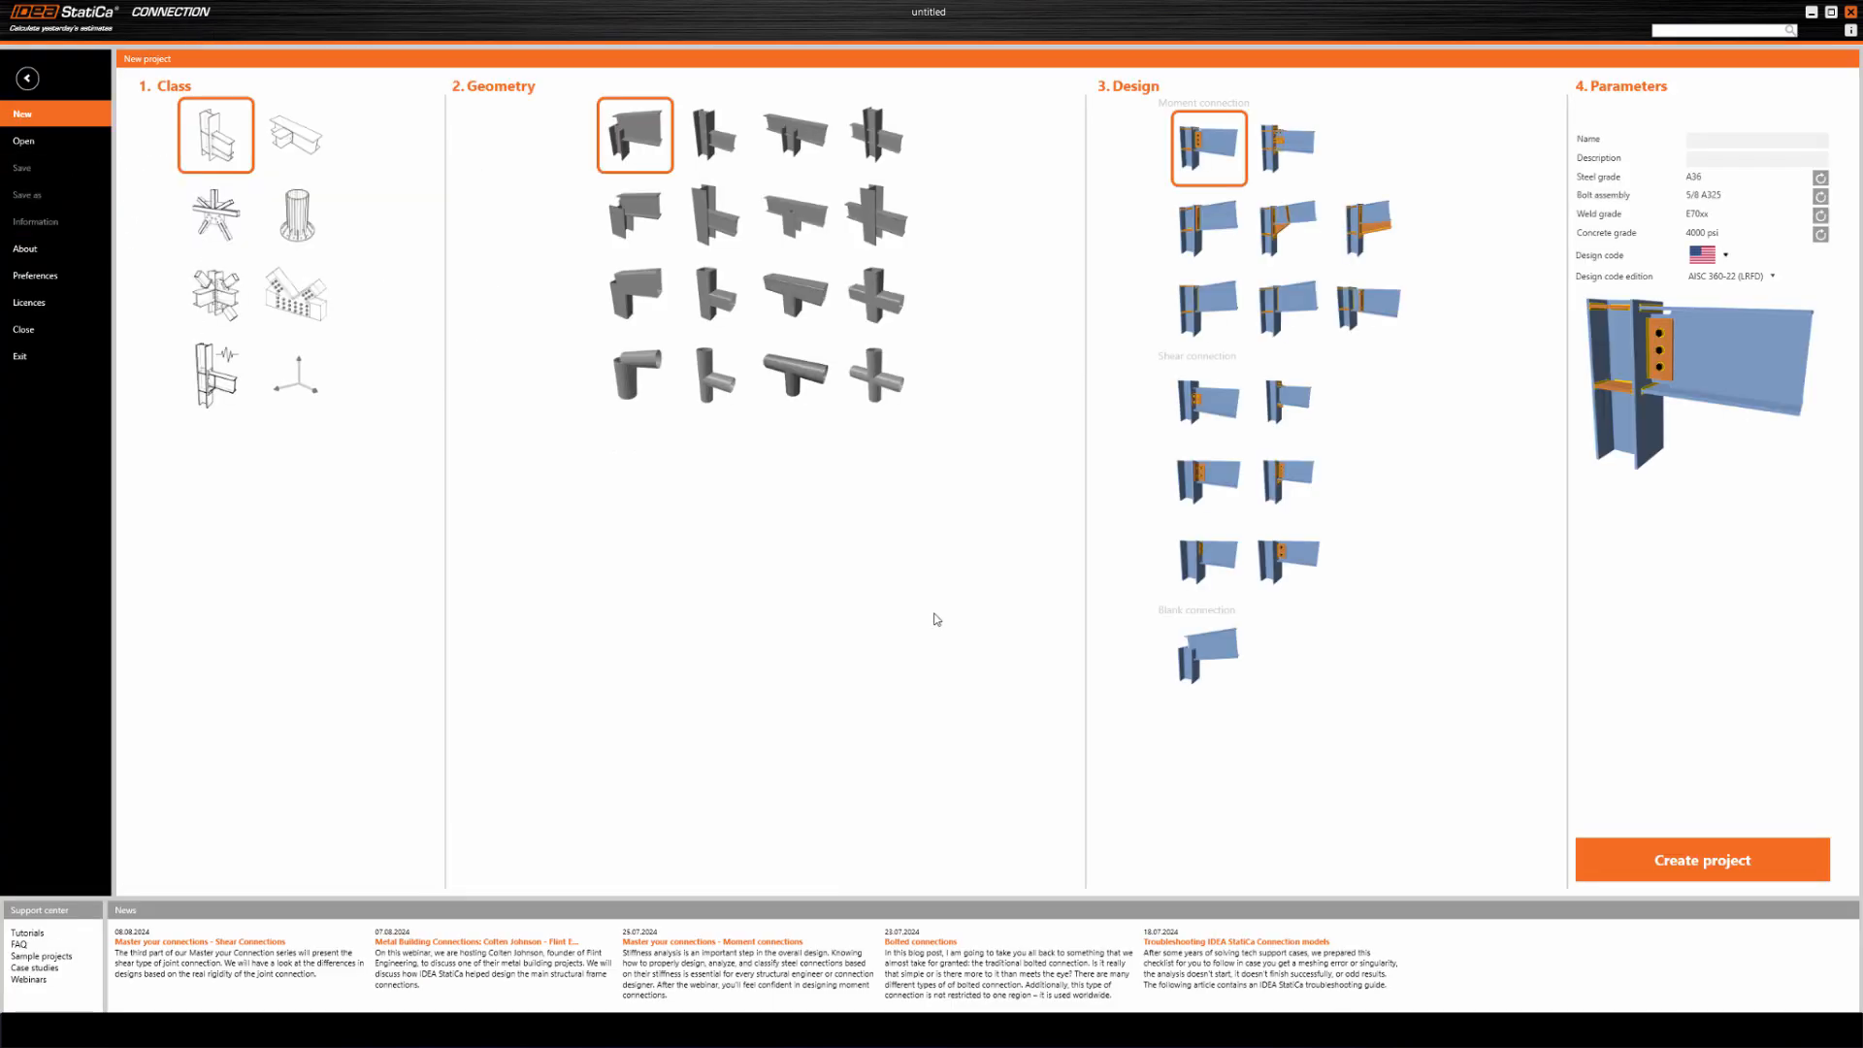
{"action": "left_click", "coordinate": [299, 392]}
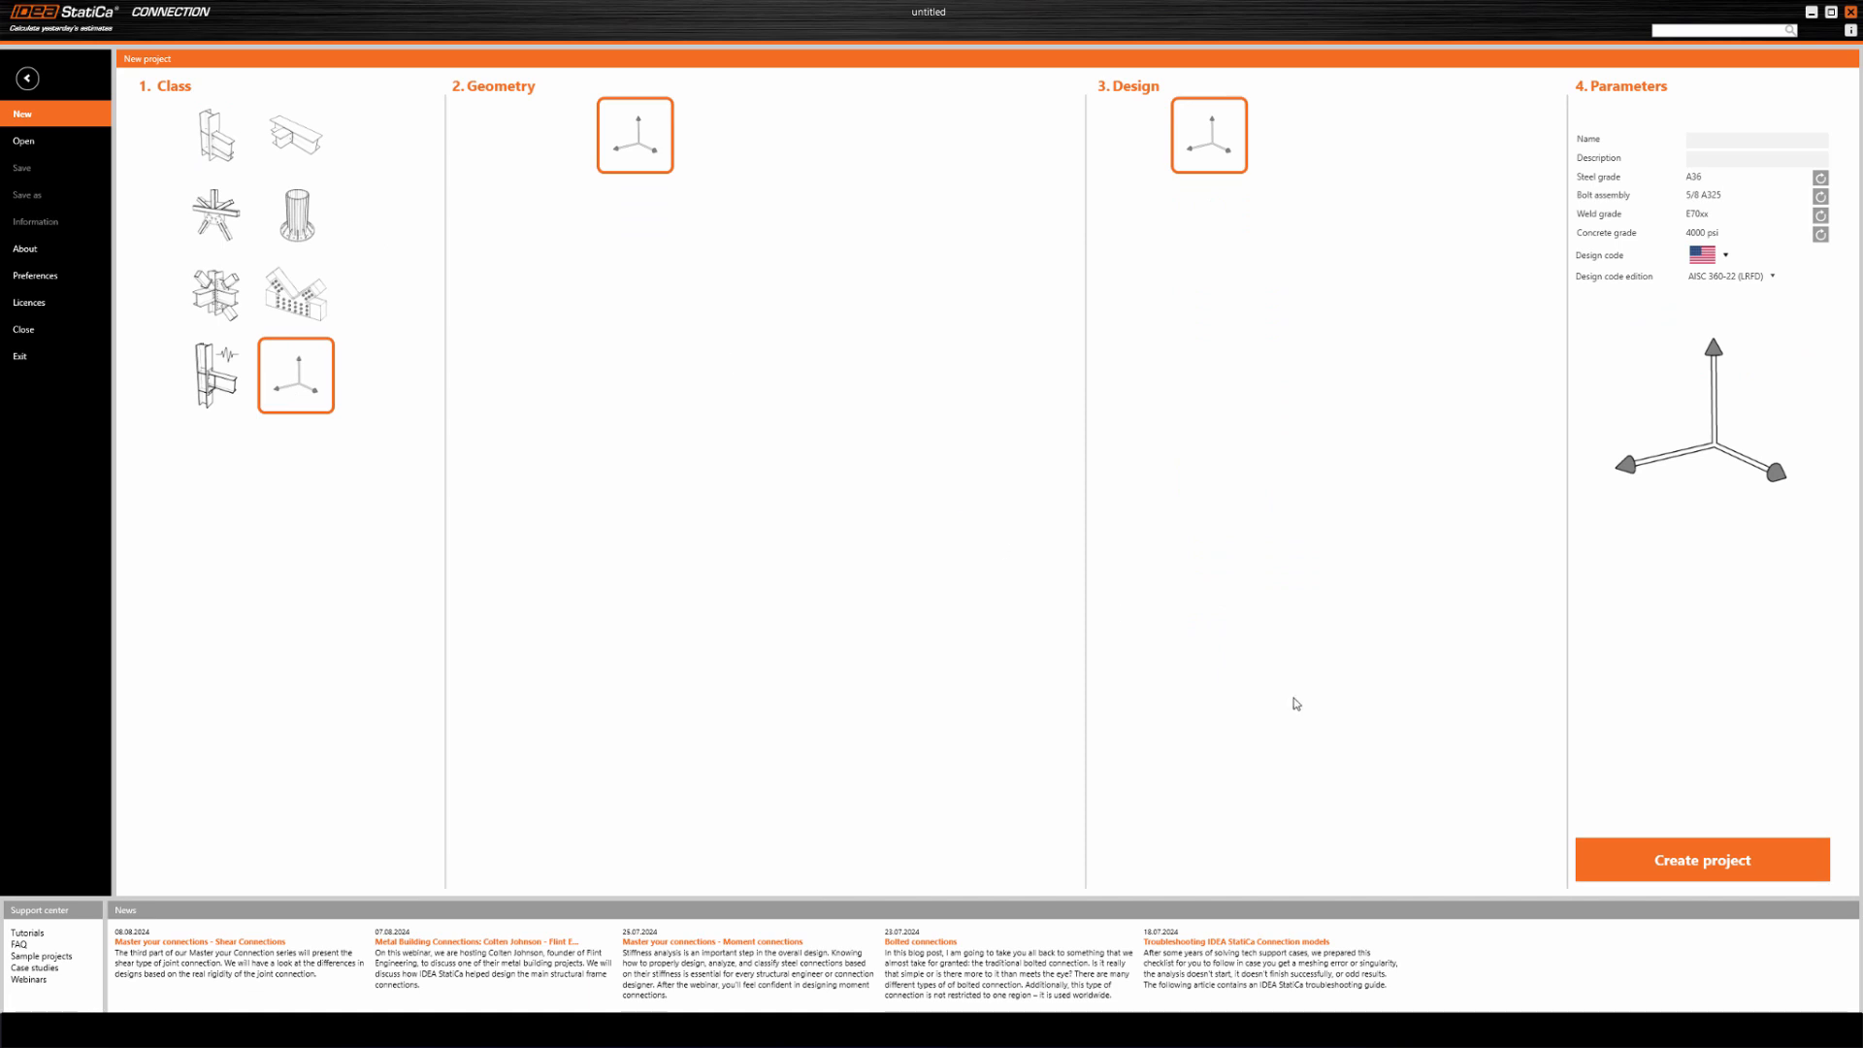
{"action": "left_click", "coordinate": [1616, 863]}
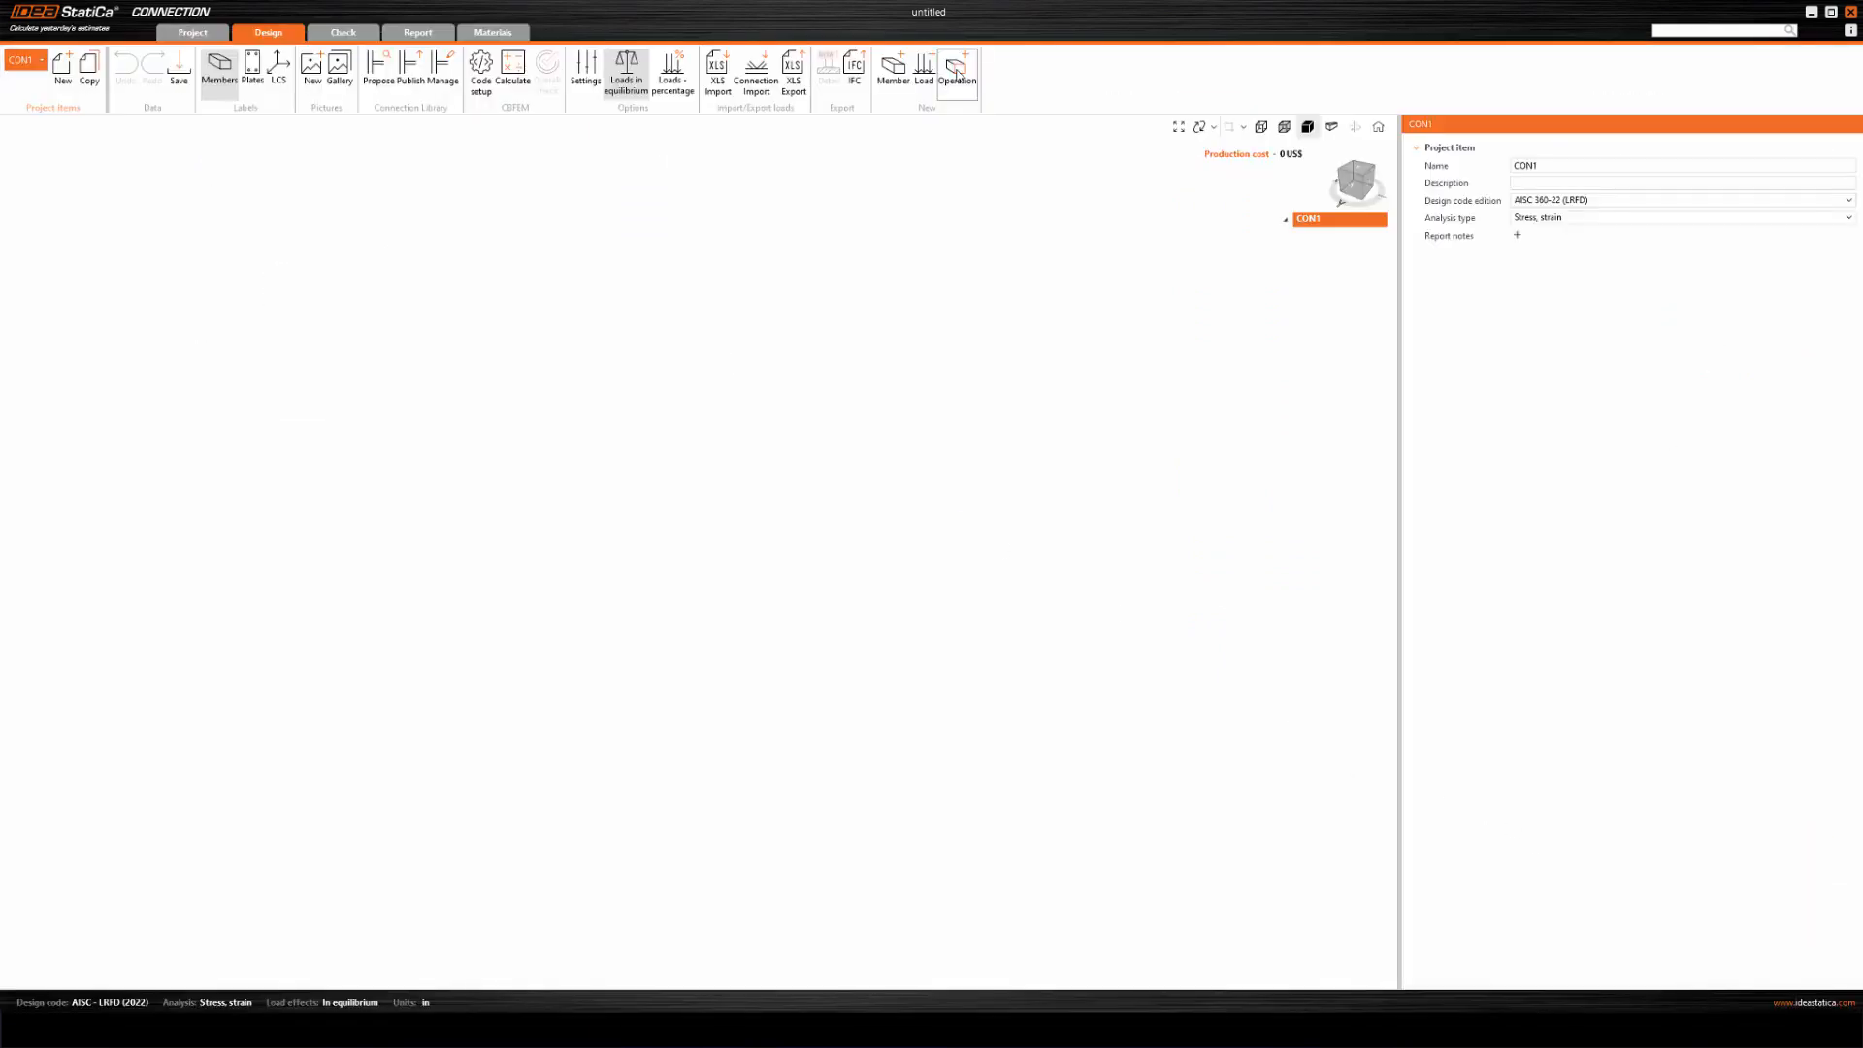
Add a first member with the W(Imp)10X22 cross-section in A36 steel to the empty project.
{"action": "left_click", "coordinate": [957, 74]}
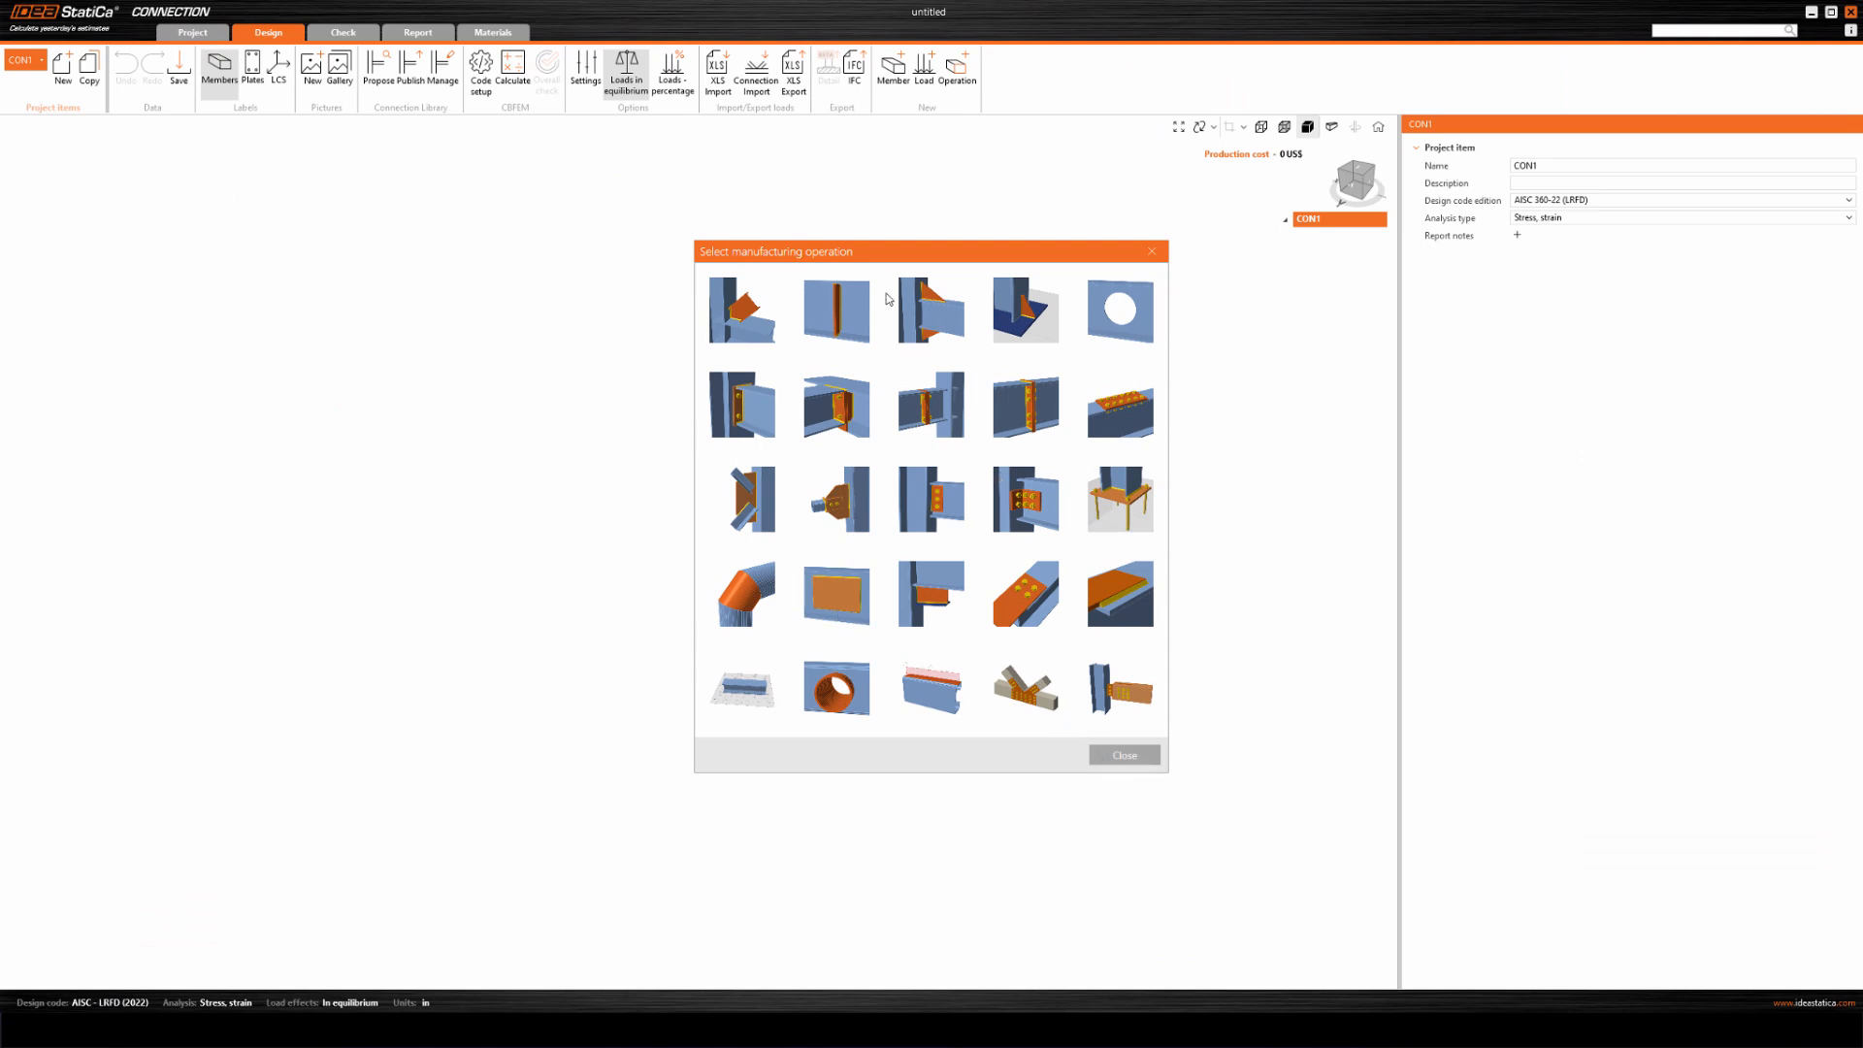
{"action": "left_click", "coordinate": [1121, 757]}
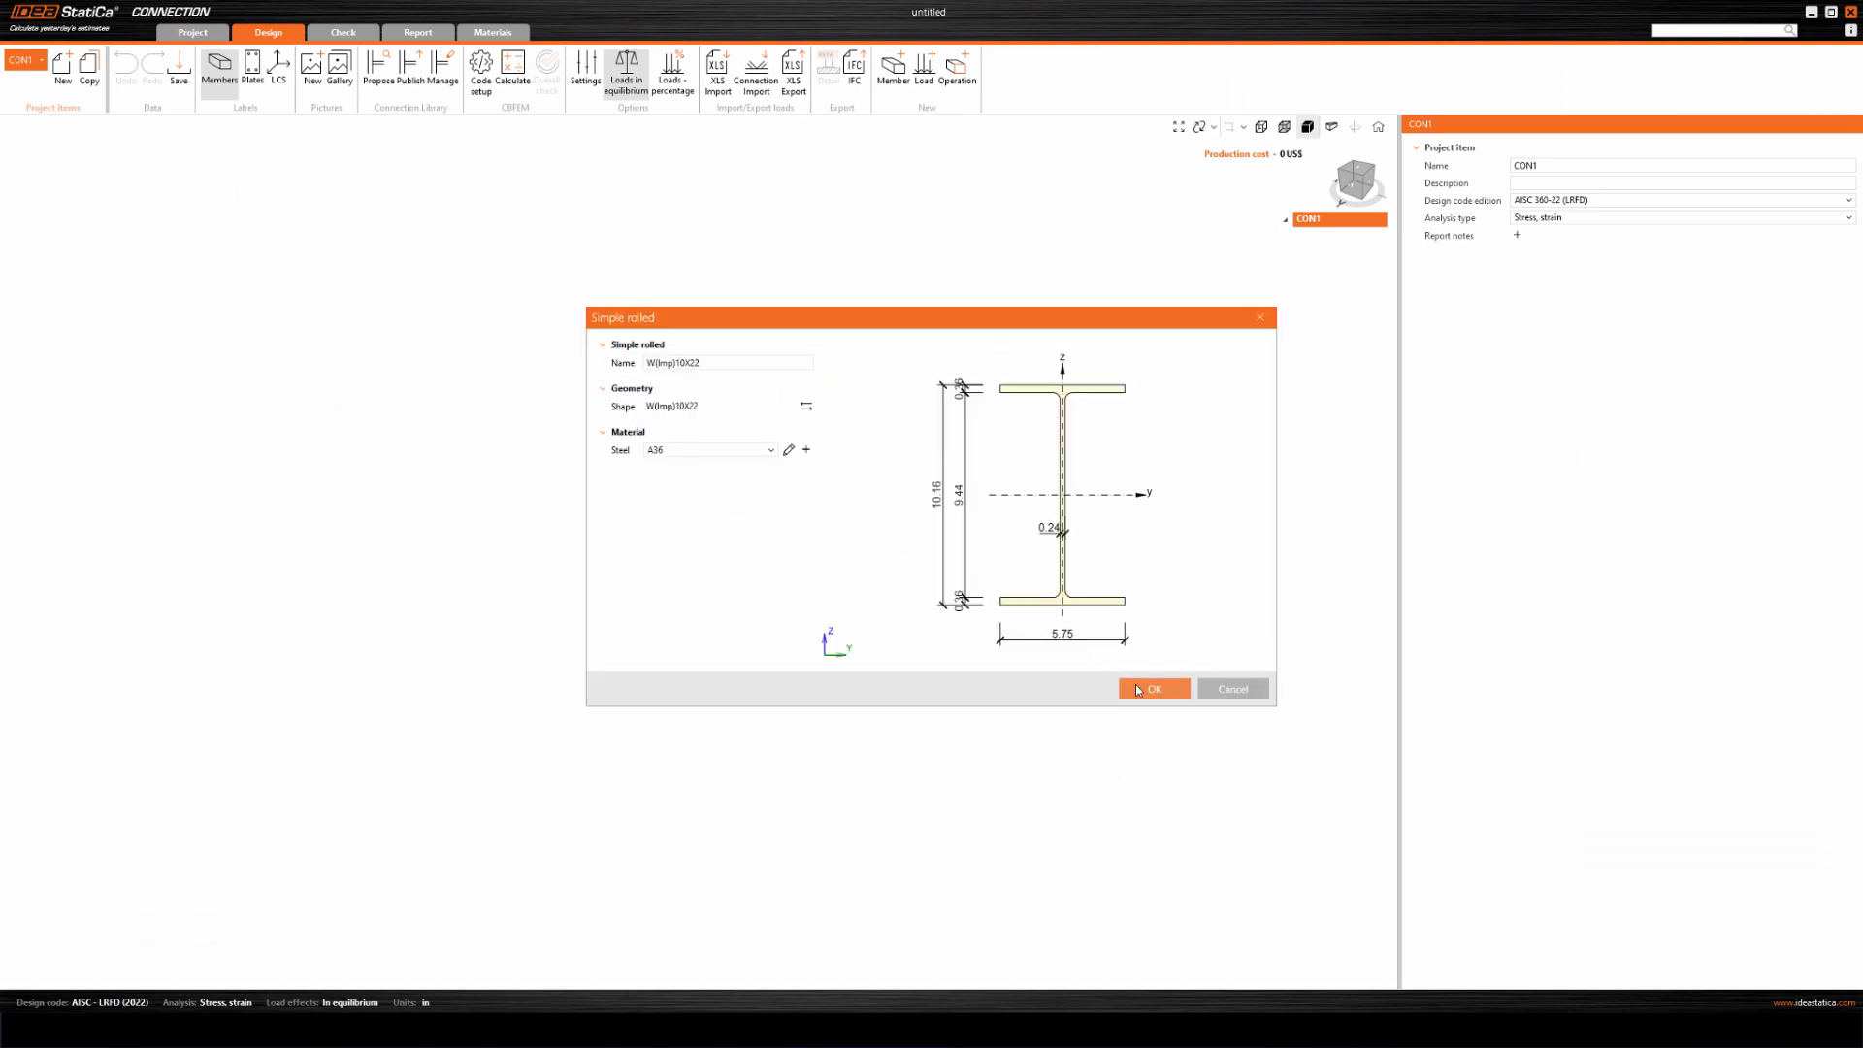
{"action": "left_click", "coordinate": [1137, 690]}
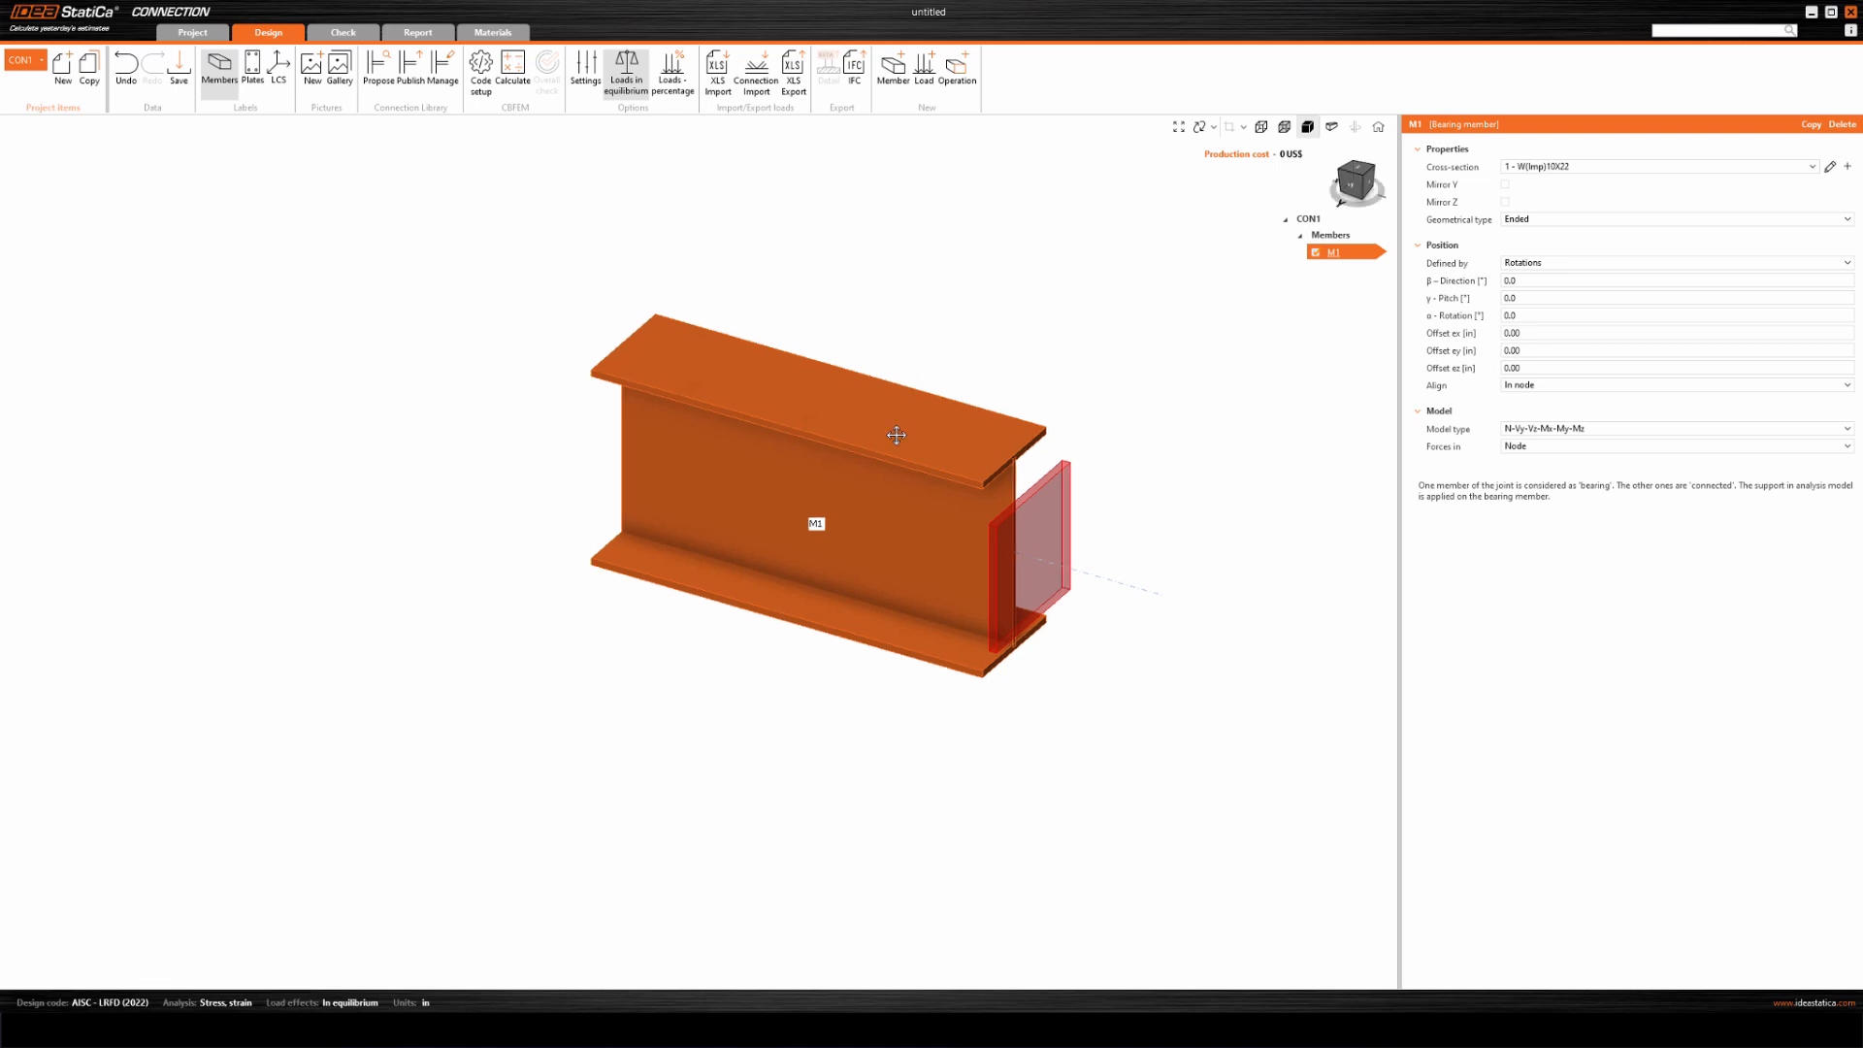
Add two stiffening plate operations (SP1 and SP2) to the model with their default dimensions.
{"action": "left_click", "coordinate": [947, 87]}
{"action": "double_click", "coordinate": [806, 606]}
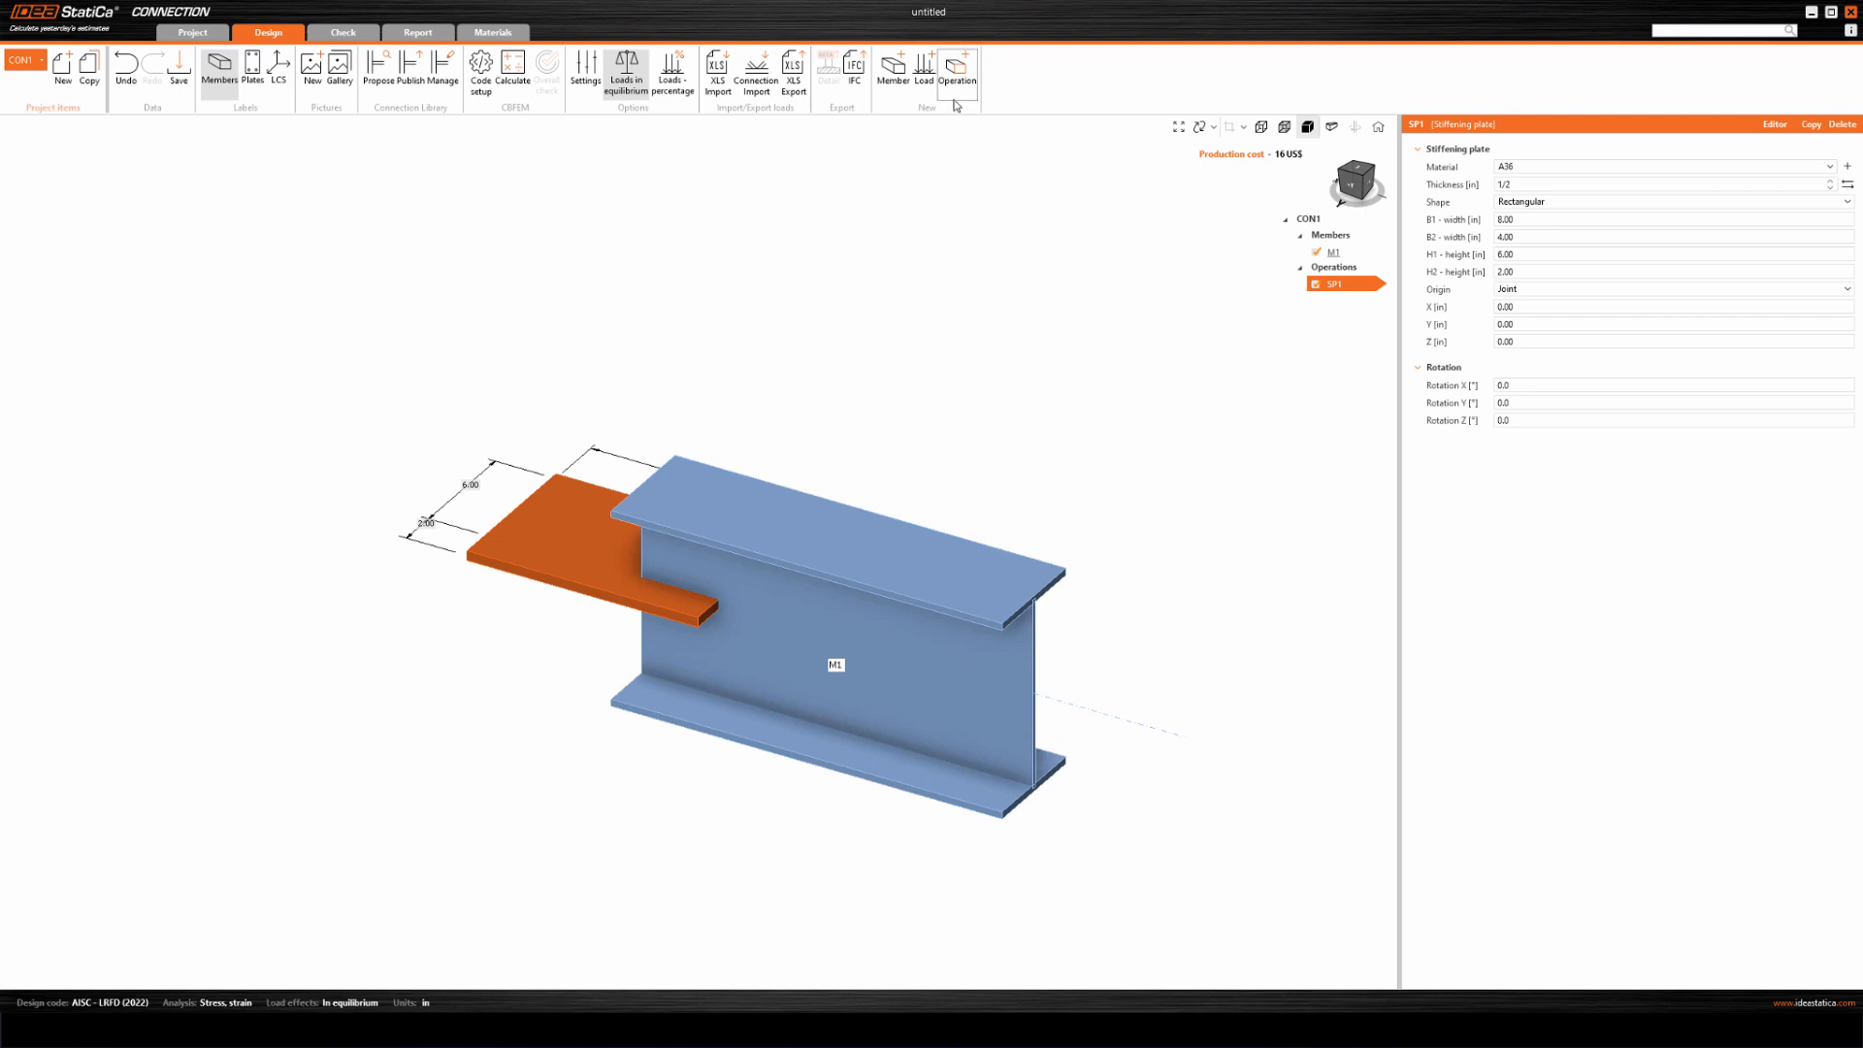
{"action": "left_click", "coordinate": [965, 80]}
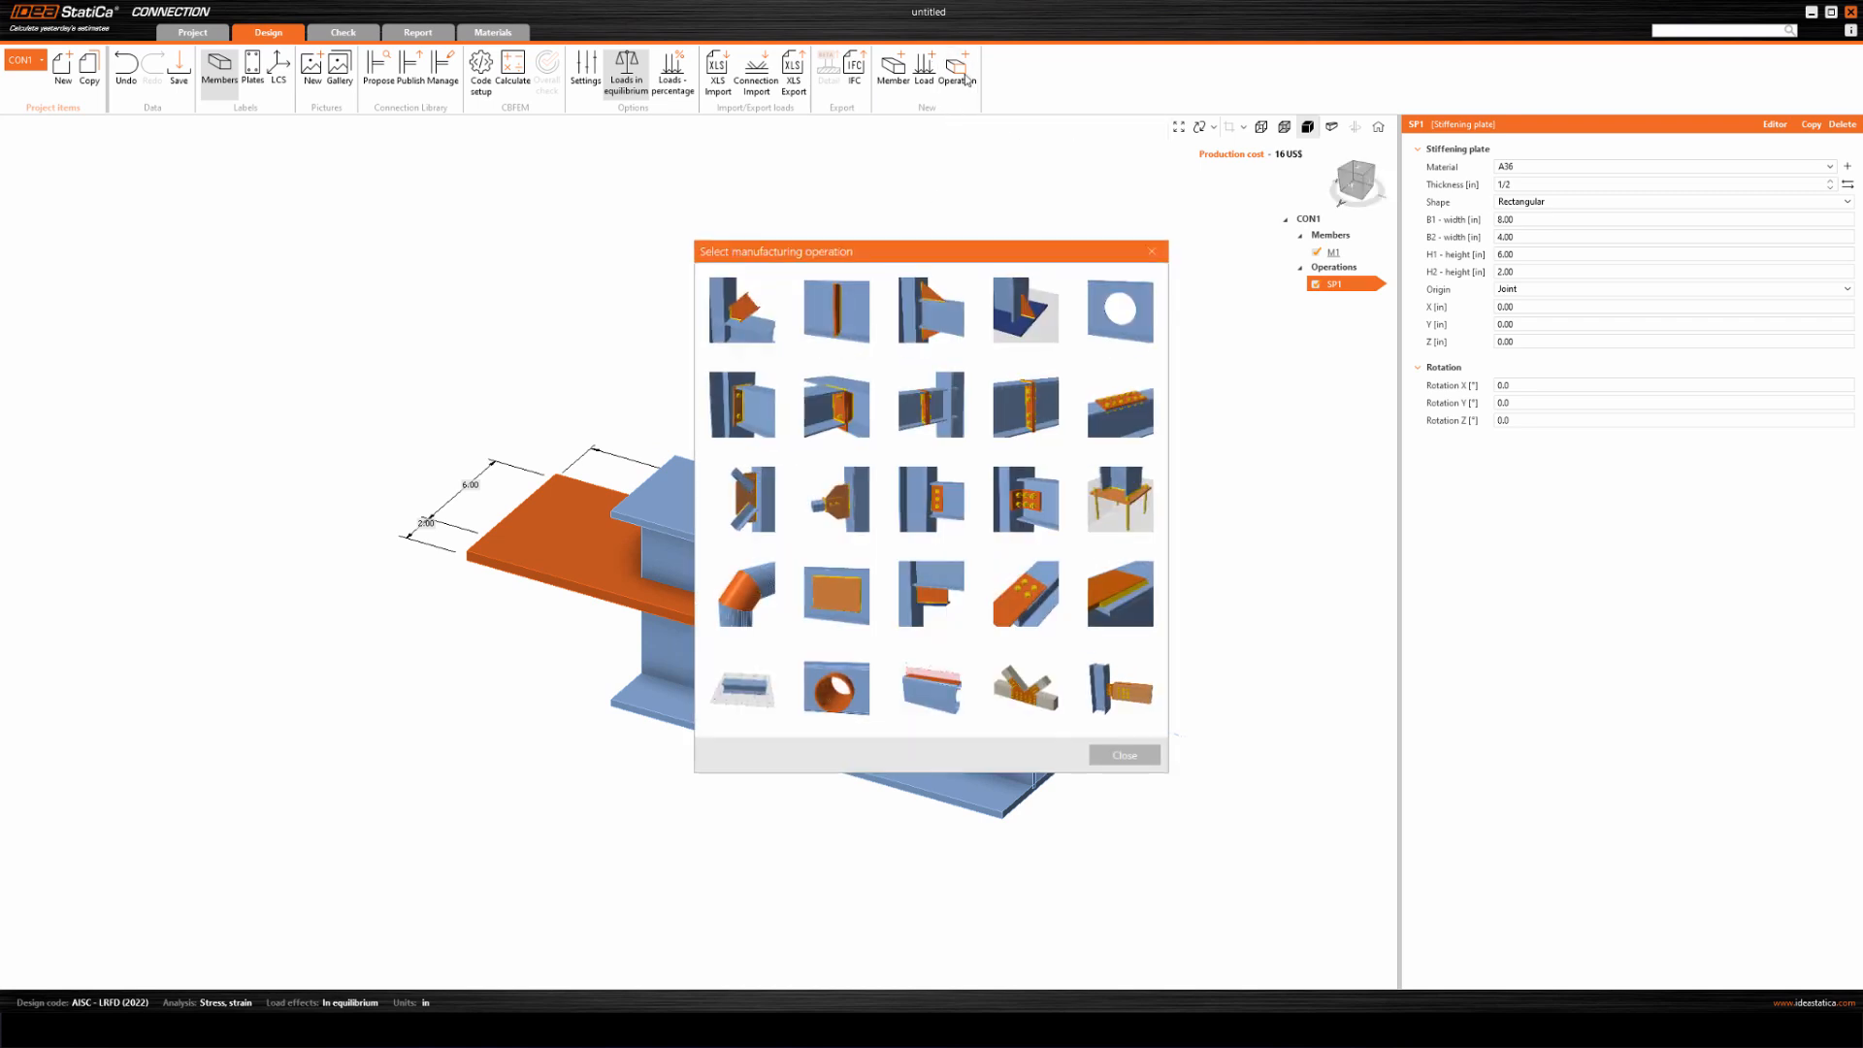
{"action": "left_click", "coordinate": [841, 595]}
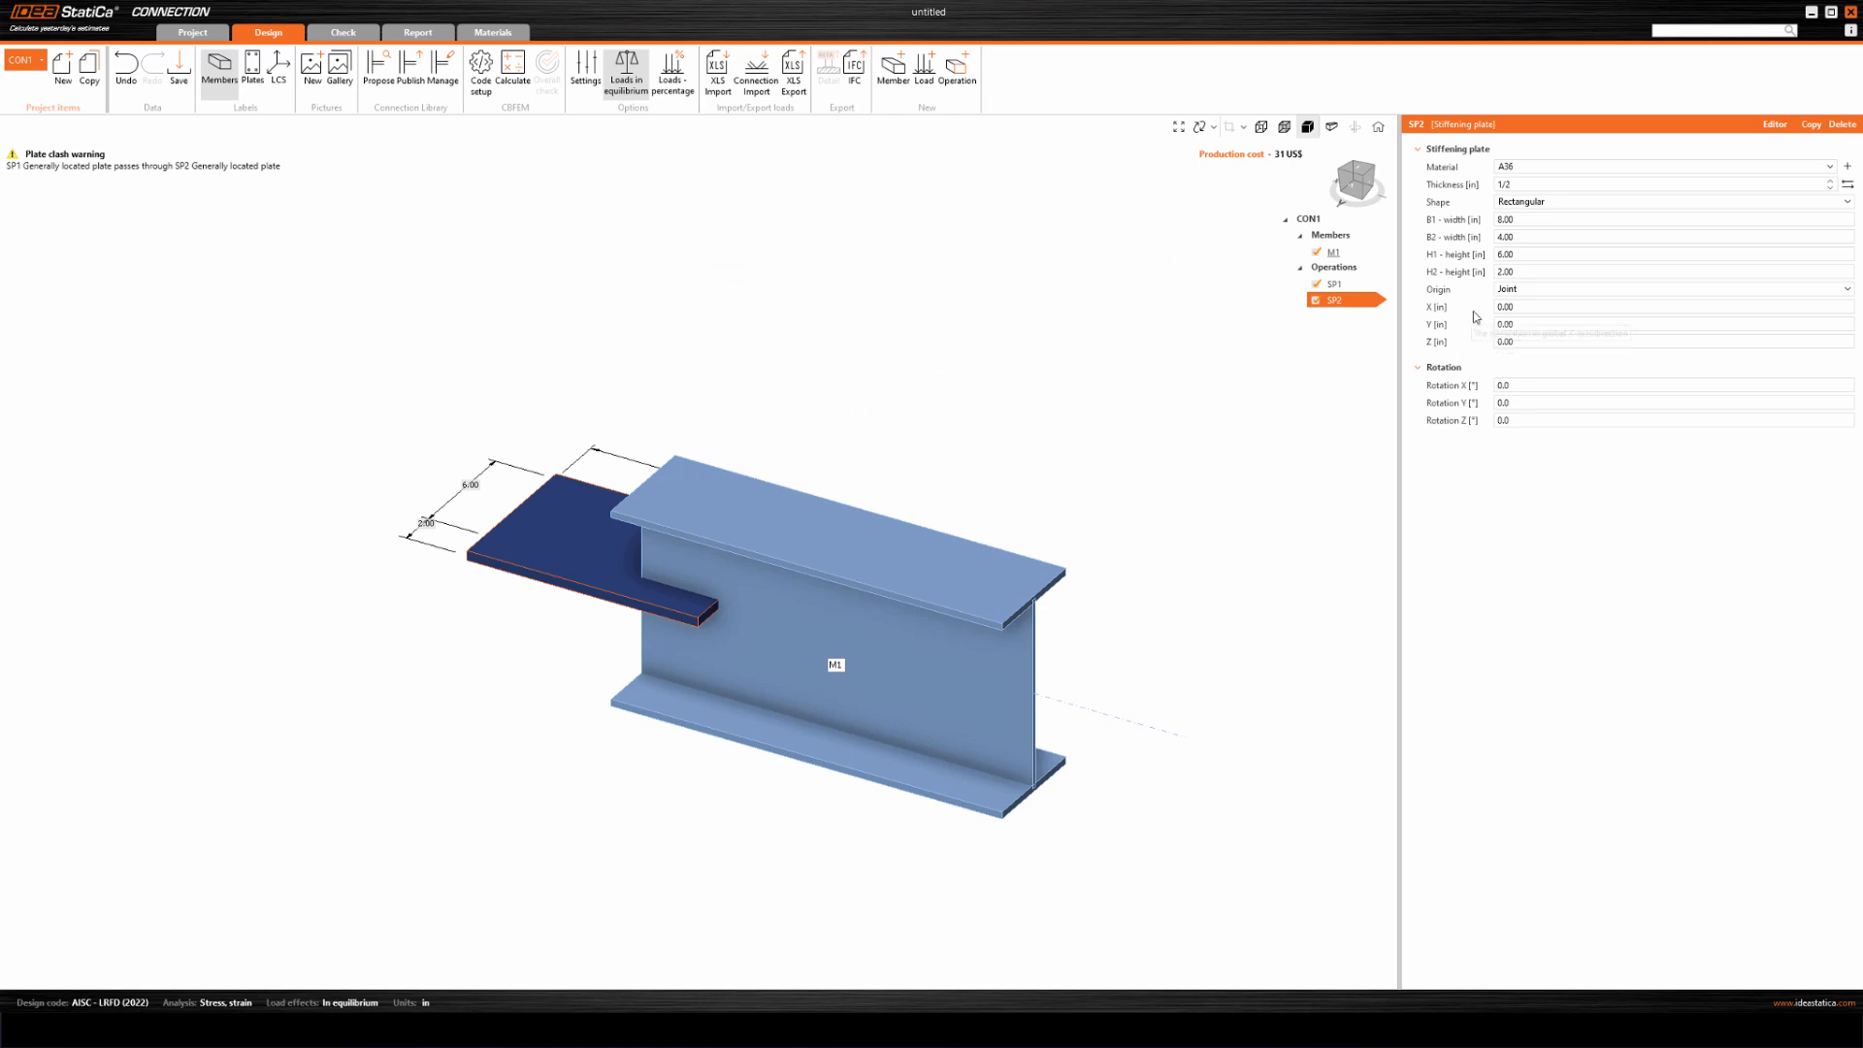
Move stiffening plate SP2 to X 10 in and Y -6 in from the joint origin.
{"action": "left_click", "coordinate": [1509, 307]}
{"action": "type", "text": "10"}
{"action": "left_click", "coordinate": [1507, 325]}
{"action": "key", "text": "ctrl+a"}
{"action": "left_click", "coordinate": [1533, 341]}
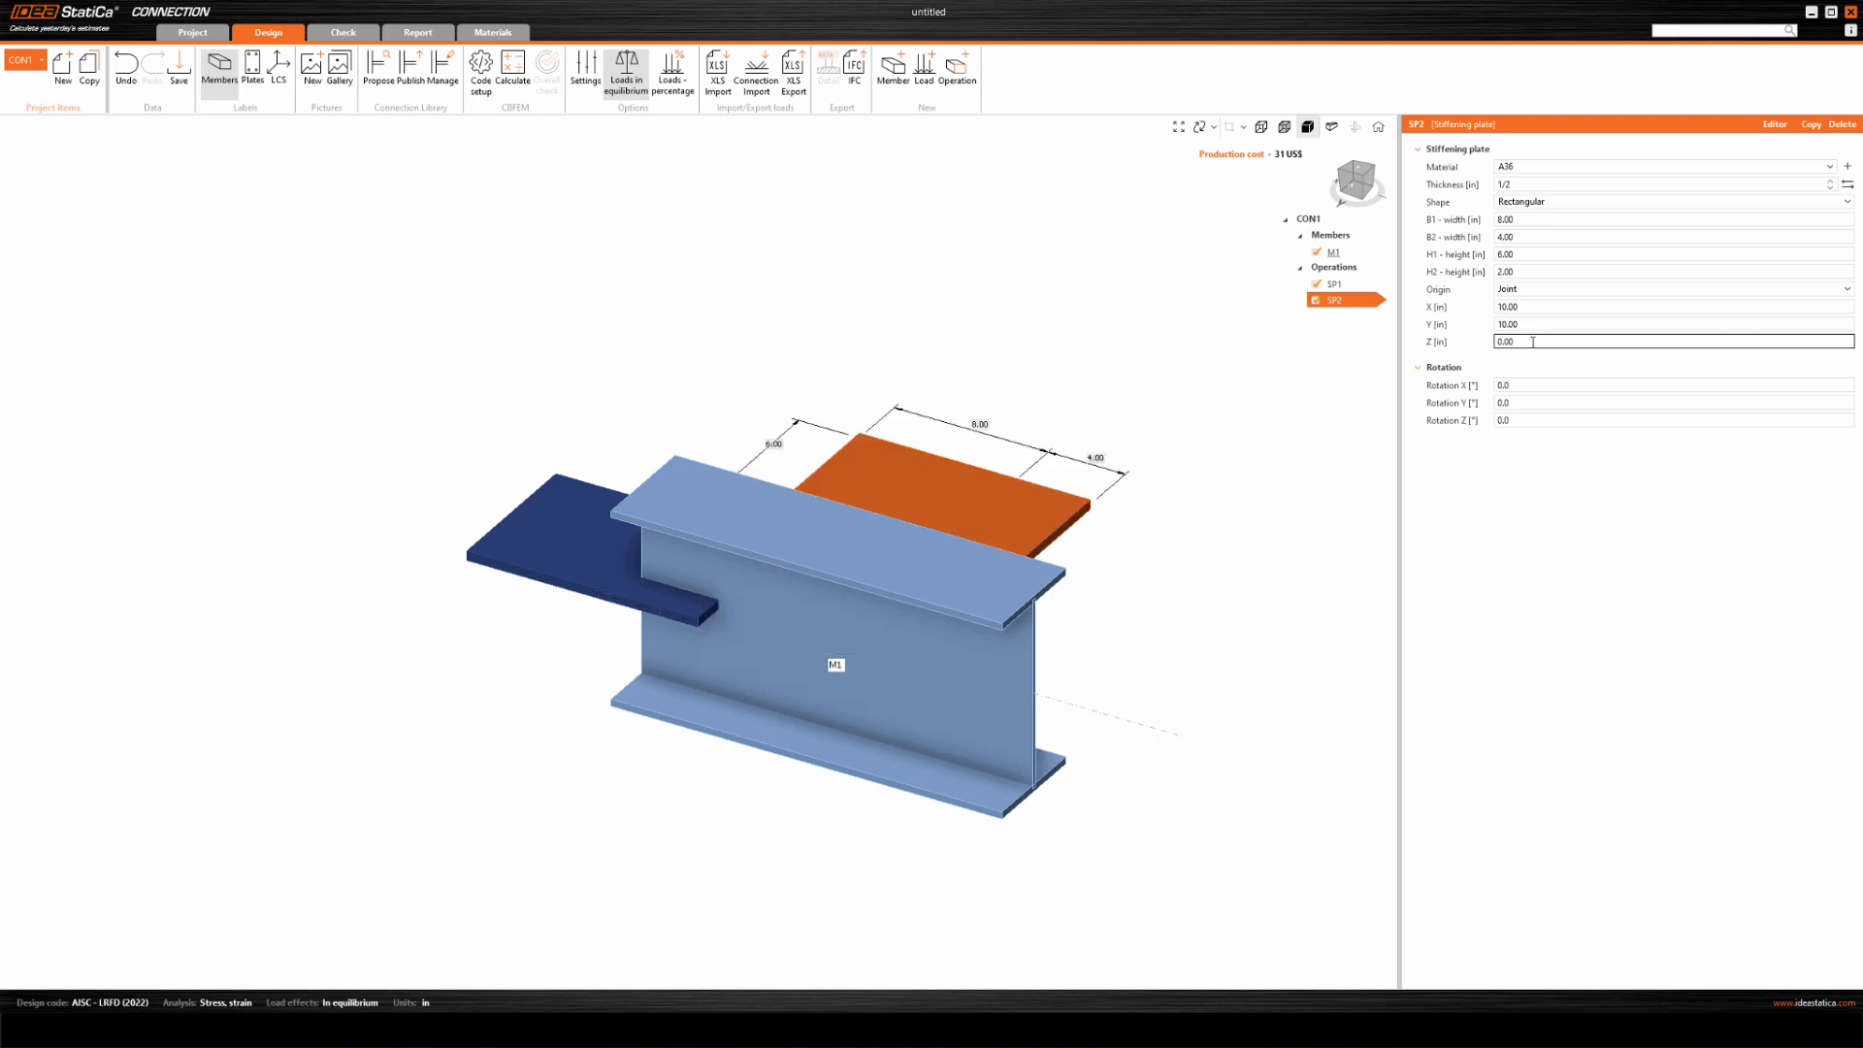
{"action": "left_click", "coordinate": [1501, 324]}
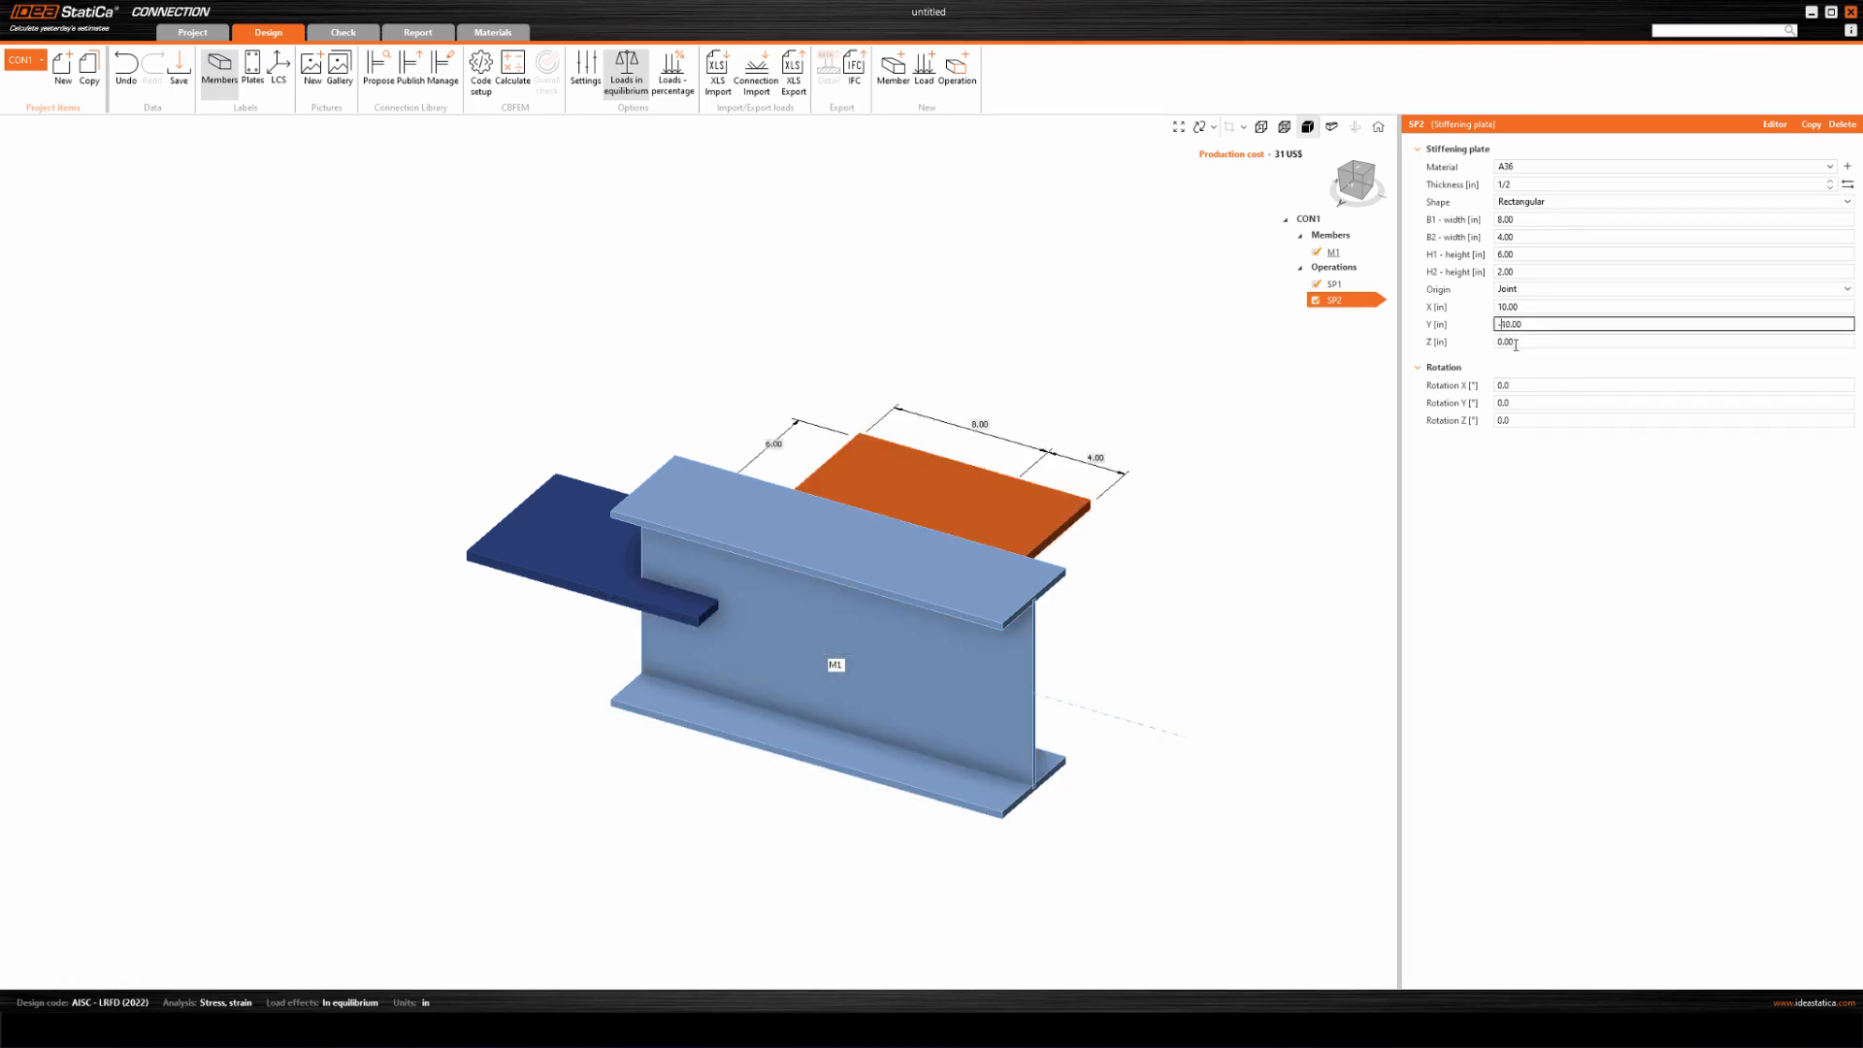
{"action": "type", "text": "-"}
{"action": "left_click", "coordinate": [1516, 343]}
{"action": "left_click_drag", "start_coordinate": [1523, 324], "coordinate": [1459, 335]}
{"action": "type", "text": "-"}
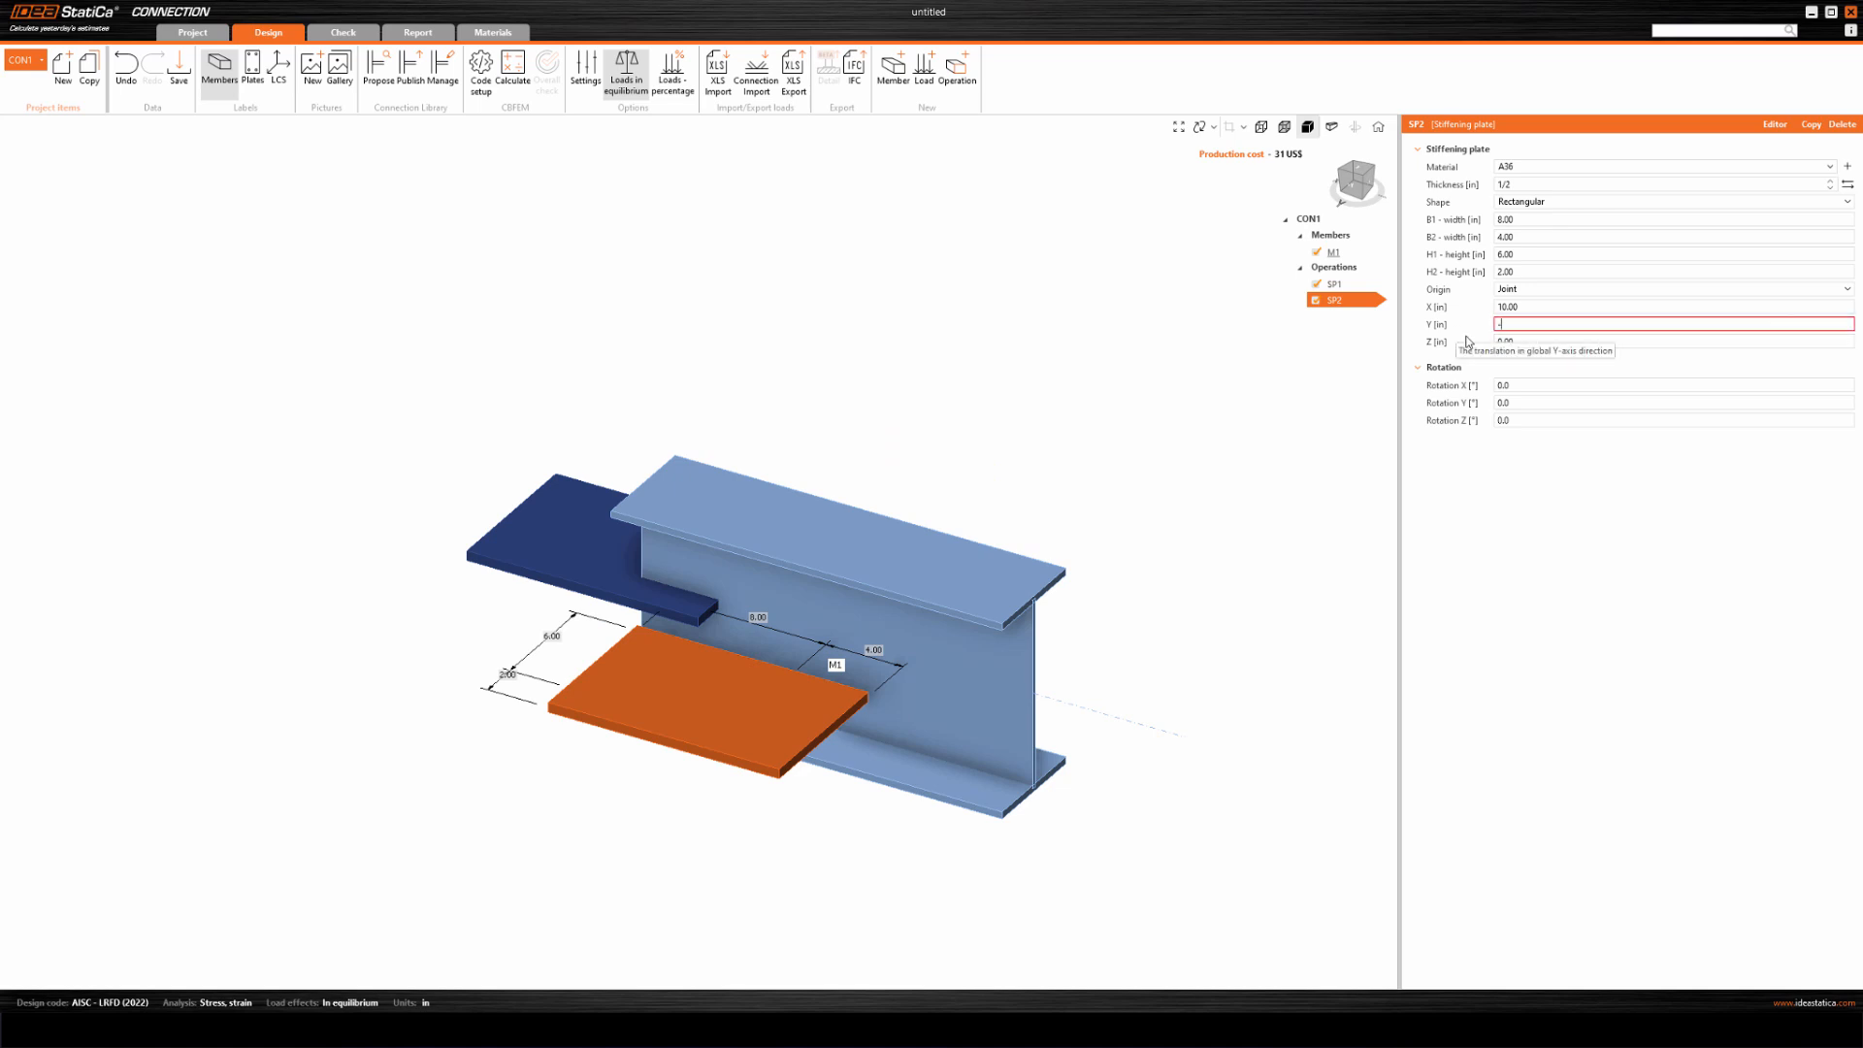
{"action": "type", "text": "6"}
{"action": "key", "text": "shift+Tab"}
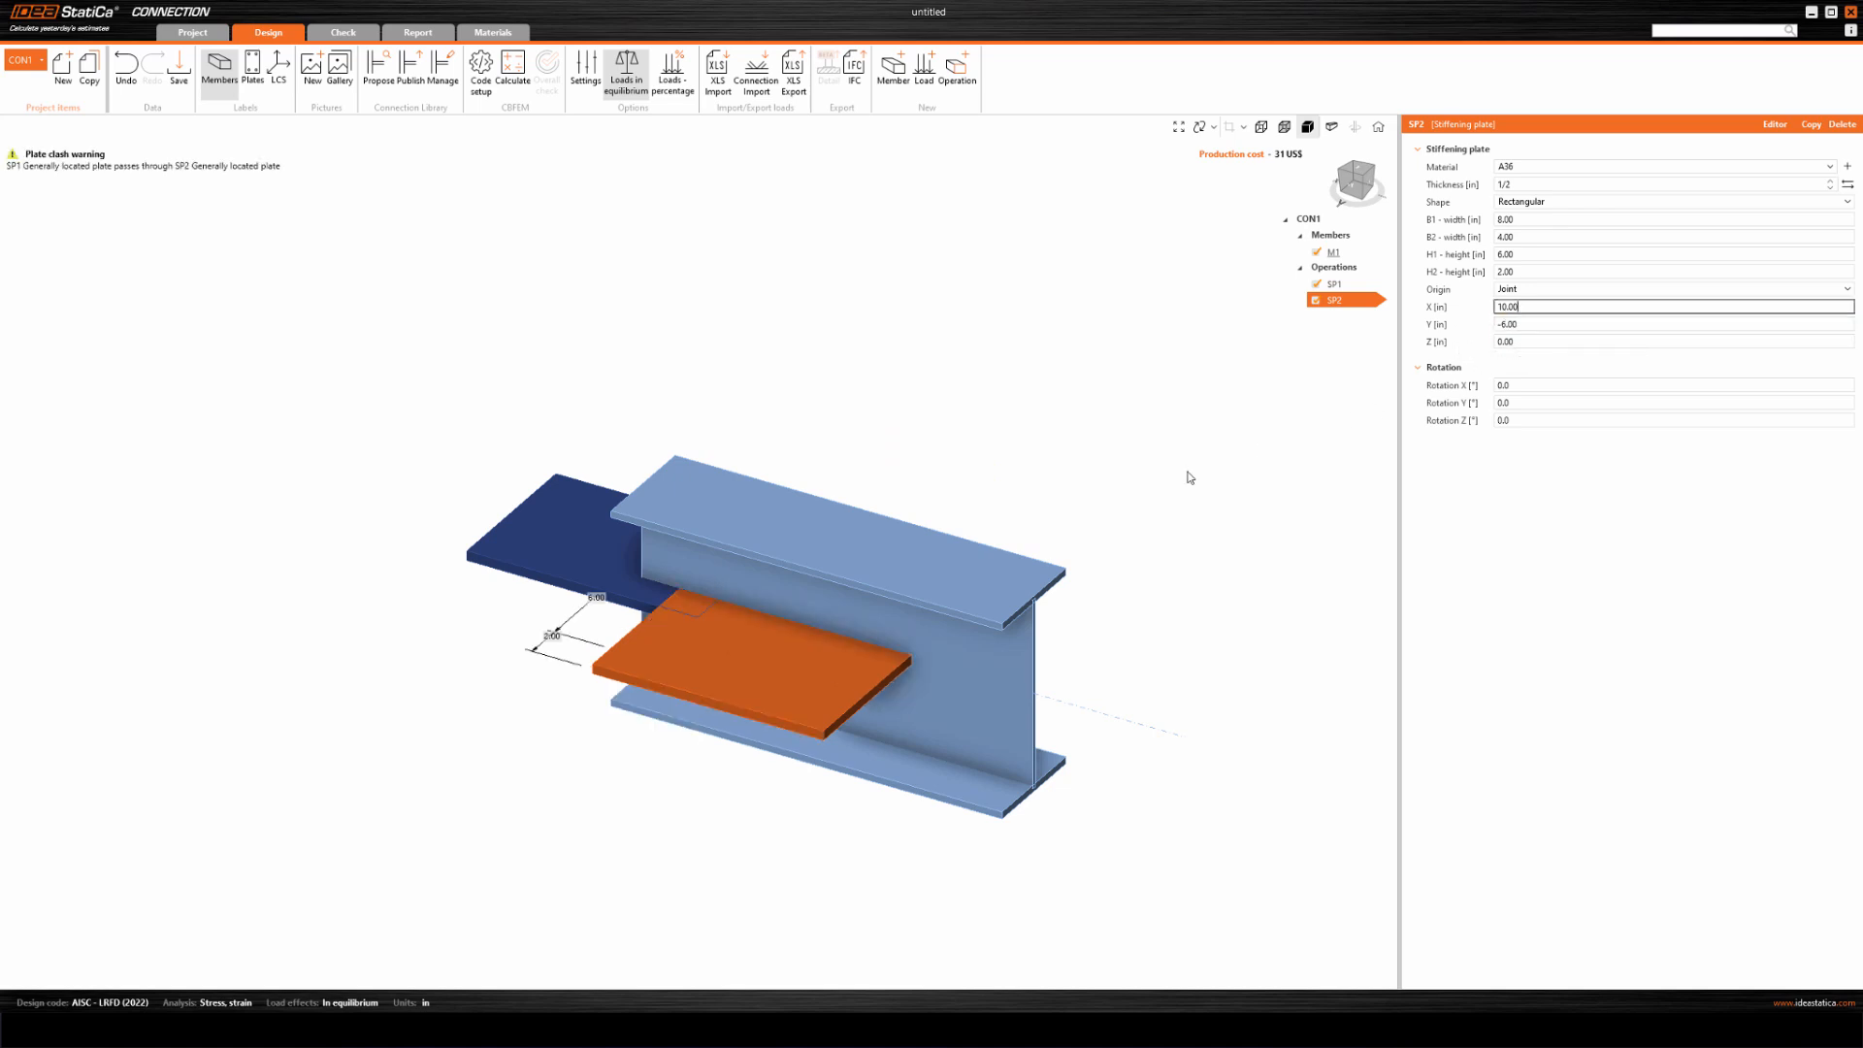
Add a cut of plate operation that trims SP1 by SP2 with the Surface method and the + remaining part.
{"action": "scroll", "coordinate": [635, 685], "scroll_direction": "up", "scroll_amount": 6}
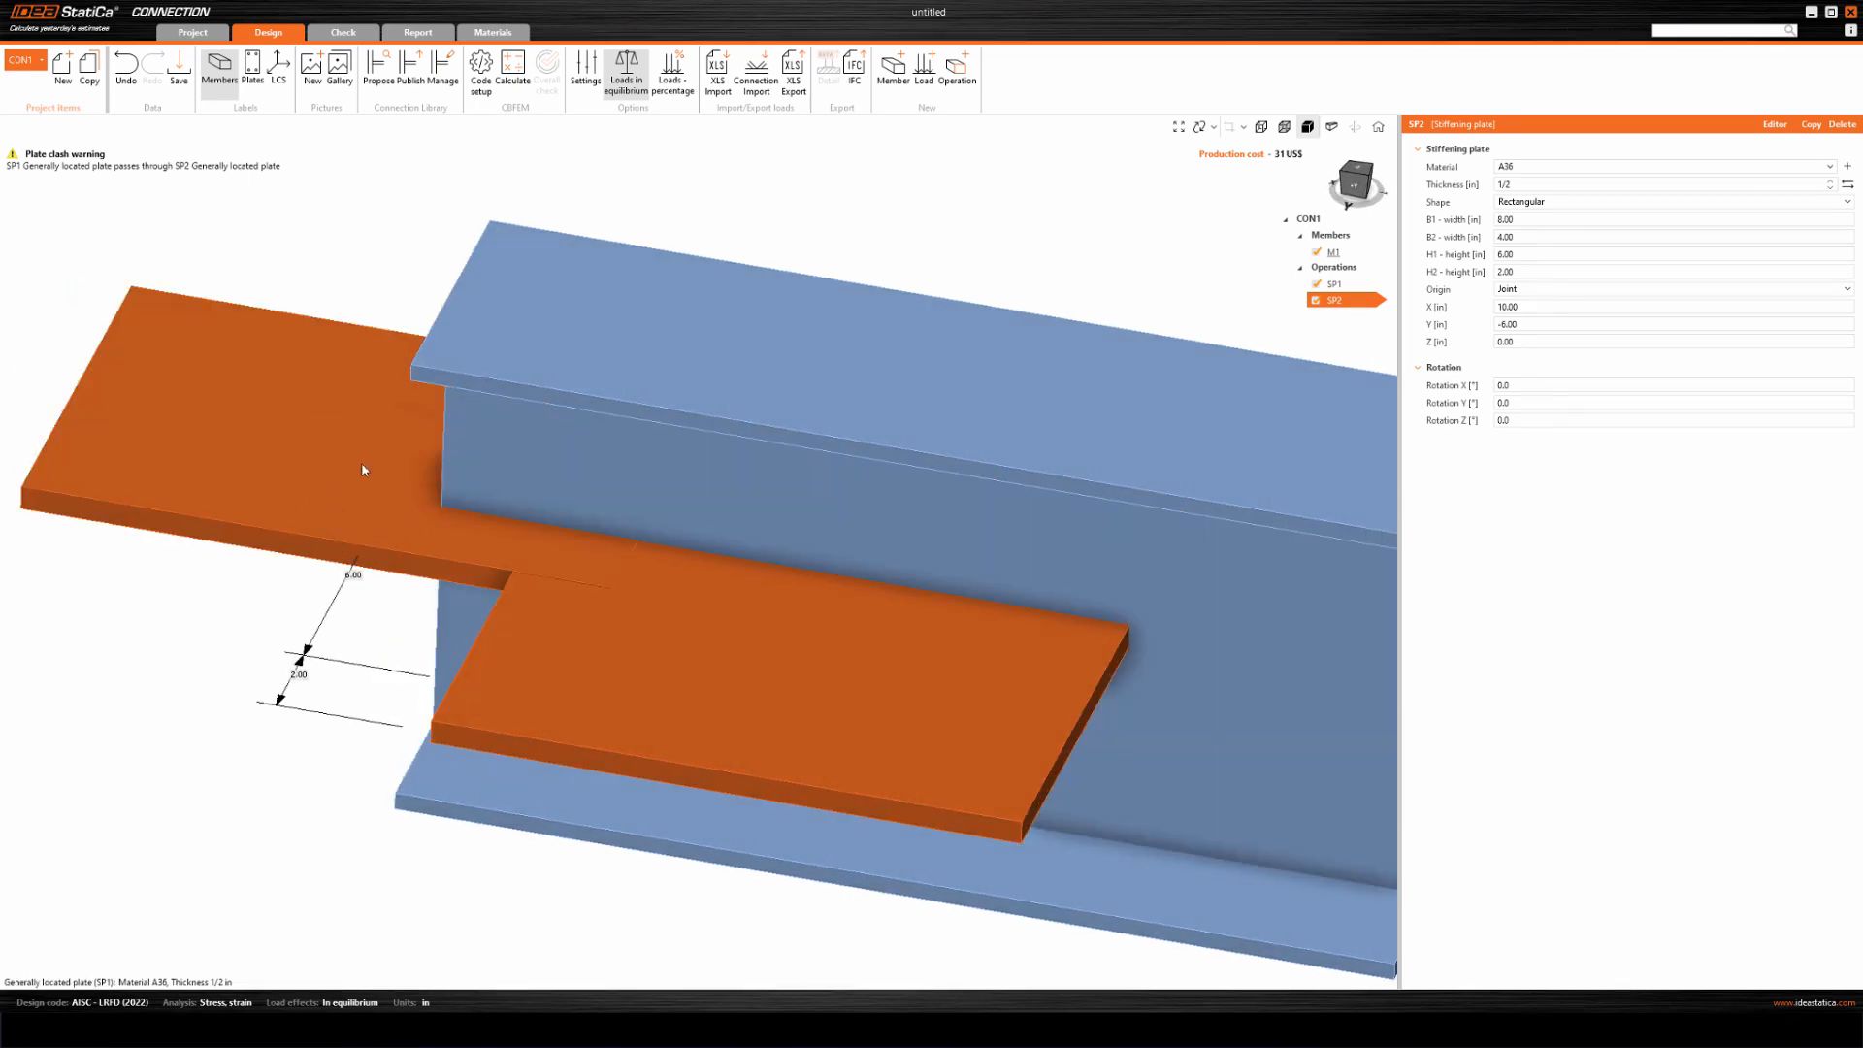
{"action": "scroll", "coordinate": [656, 405], "scroll_direction": "down", "scroll_amount": 3}
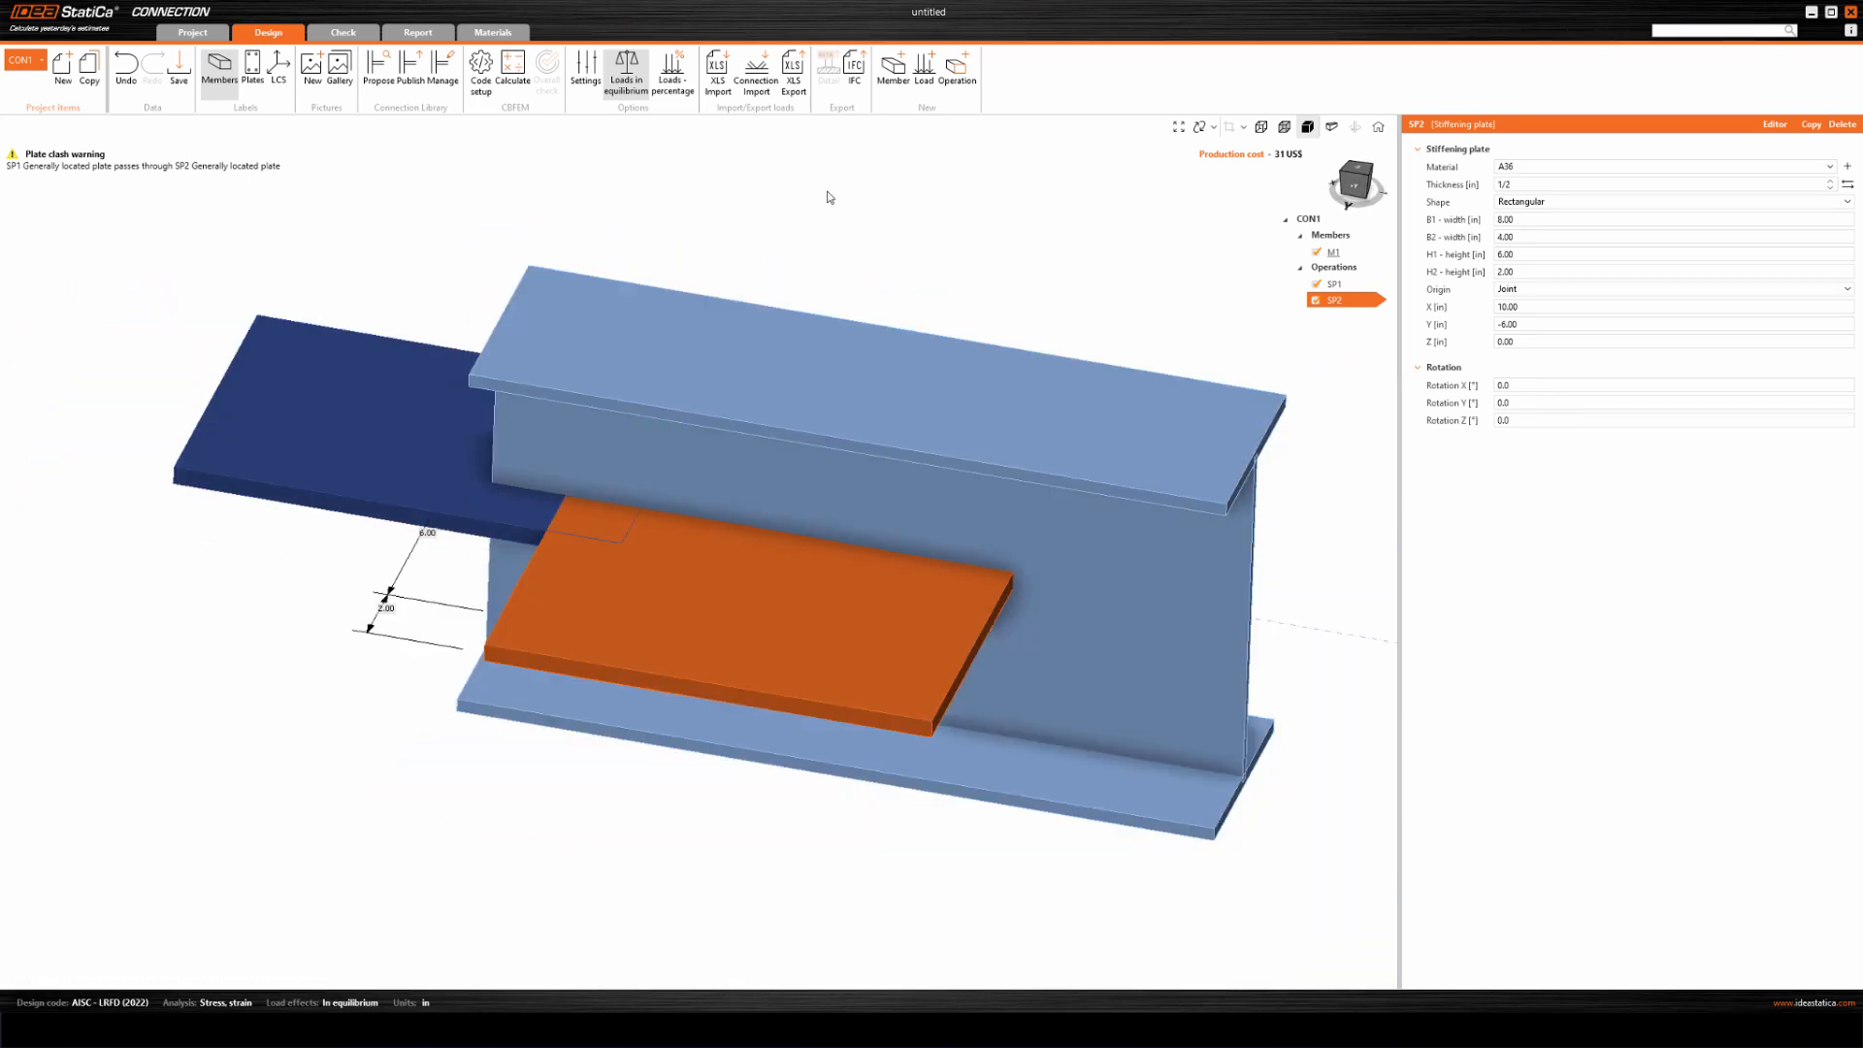
{"action": "scroll", "coordinate": [810, 207], "scroll_direction": "down", "scroll_amount": 2}
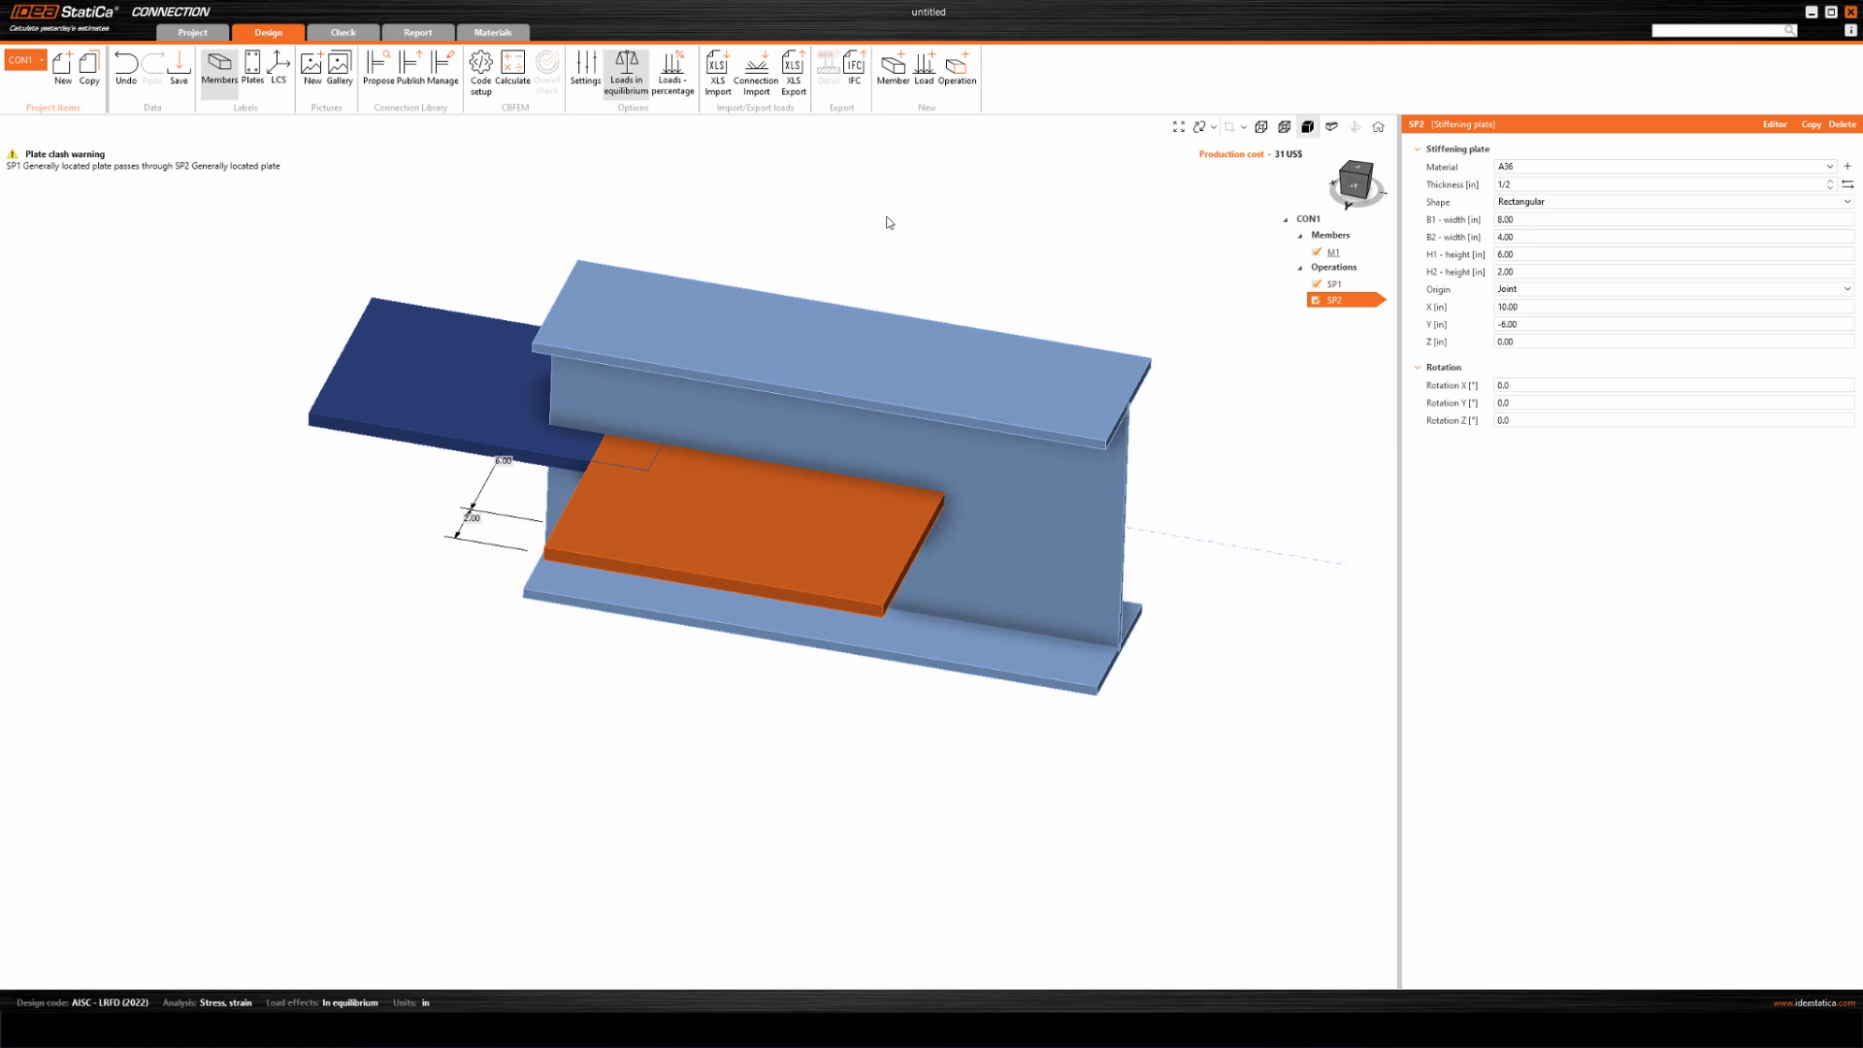
{"action": "left_click", "coordinate": [958, 85]}
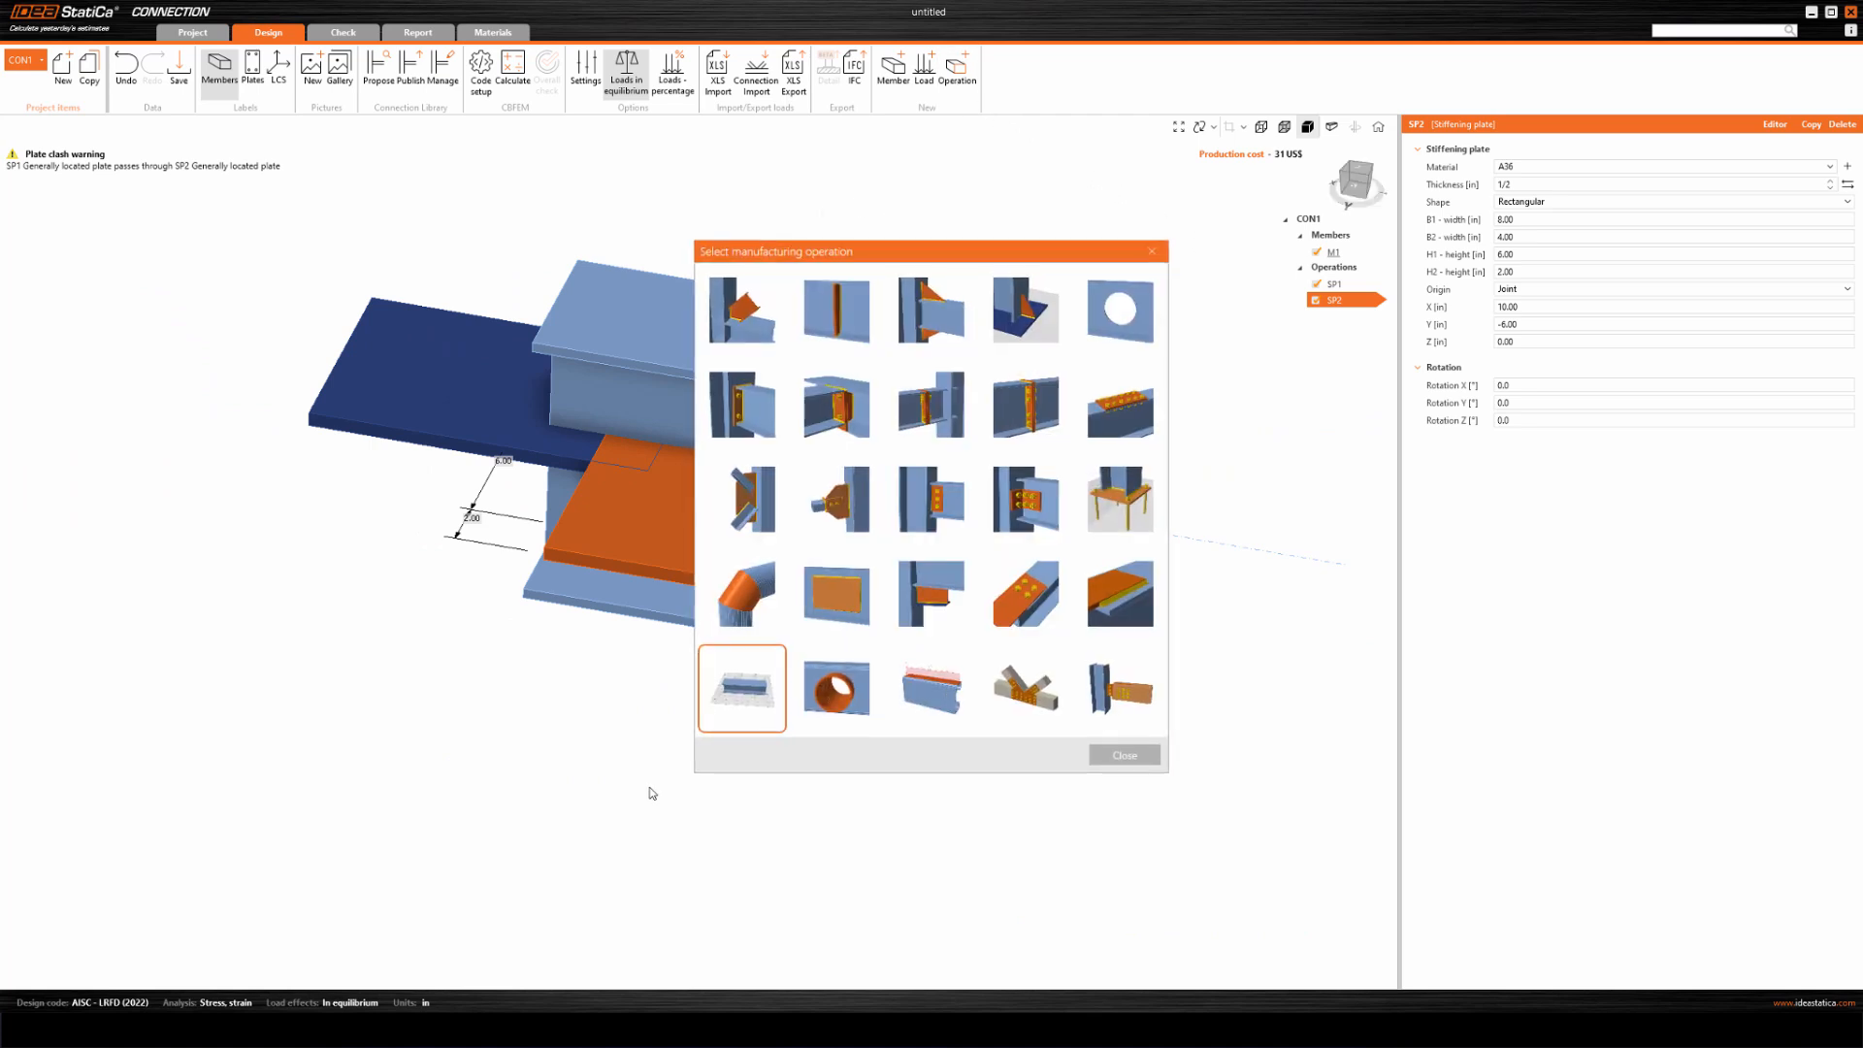
{"action": "left_click", "coordinate": [939, 595]}
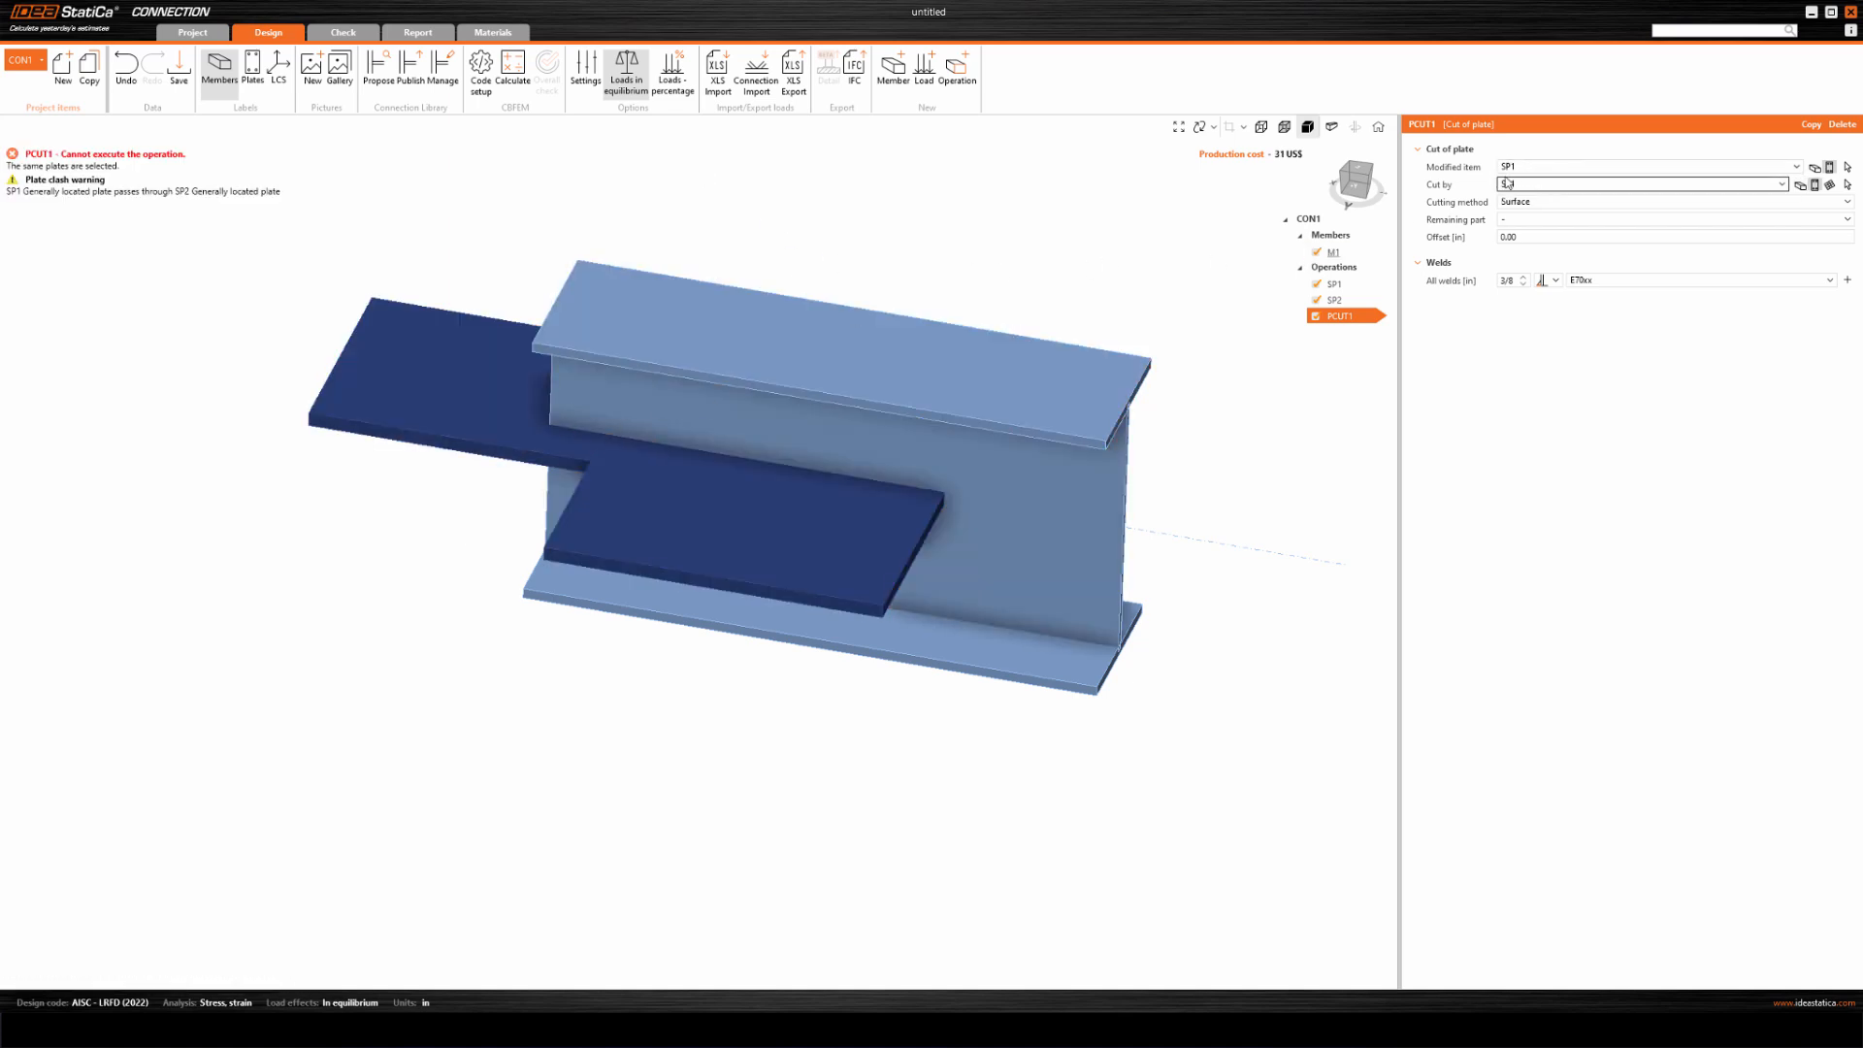
{"action": "left_click", "coordinate": [1782, 184]}
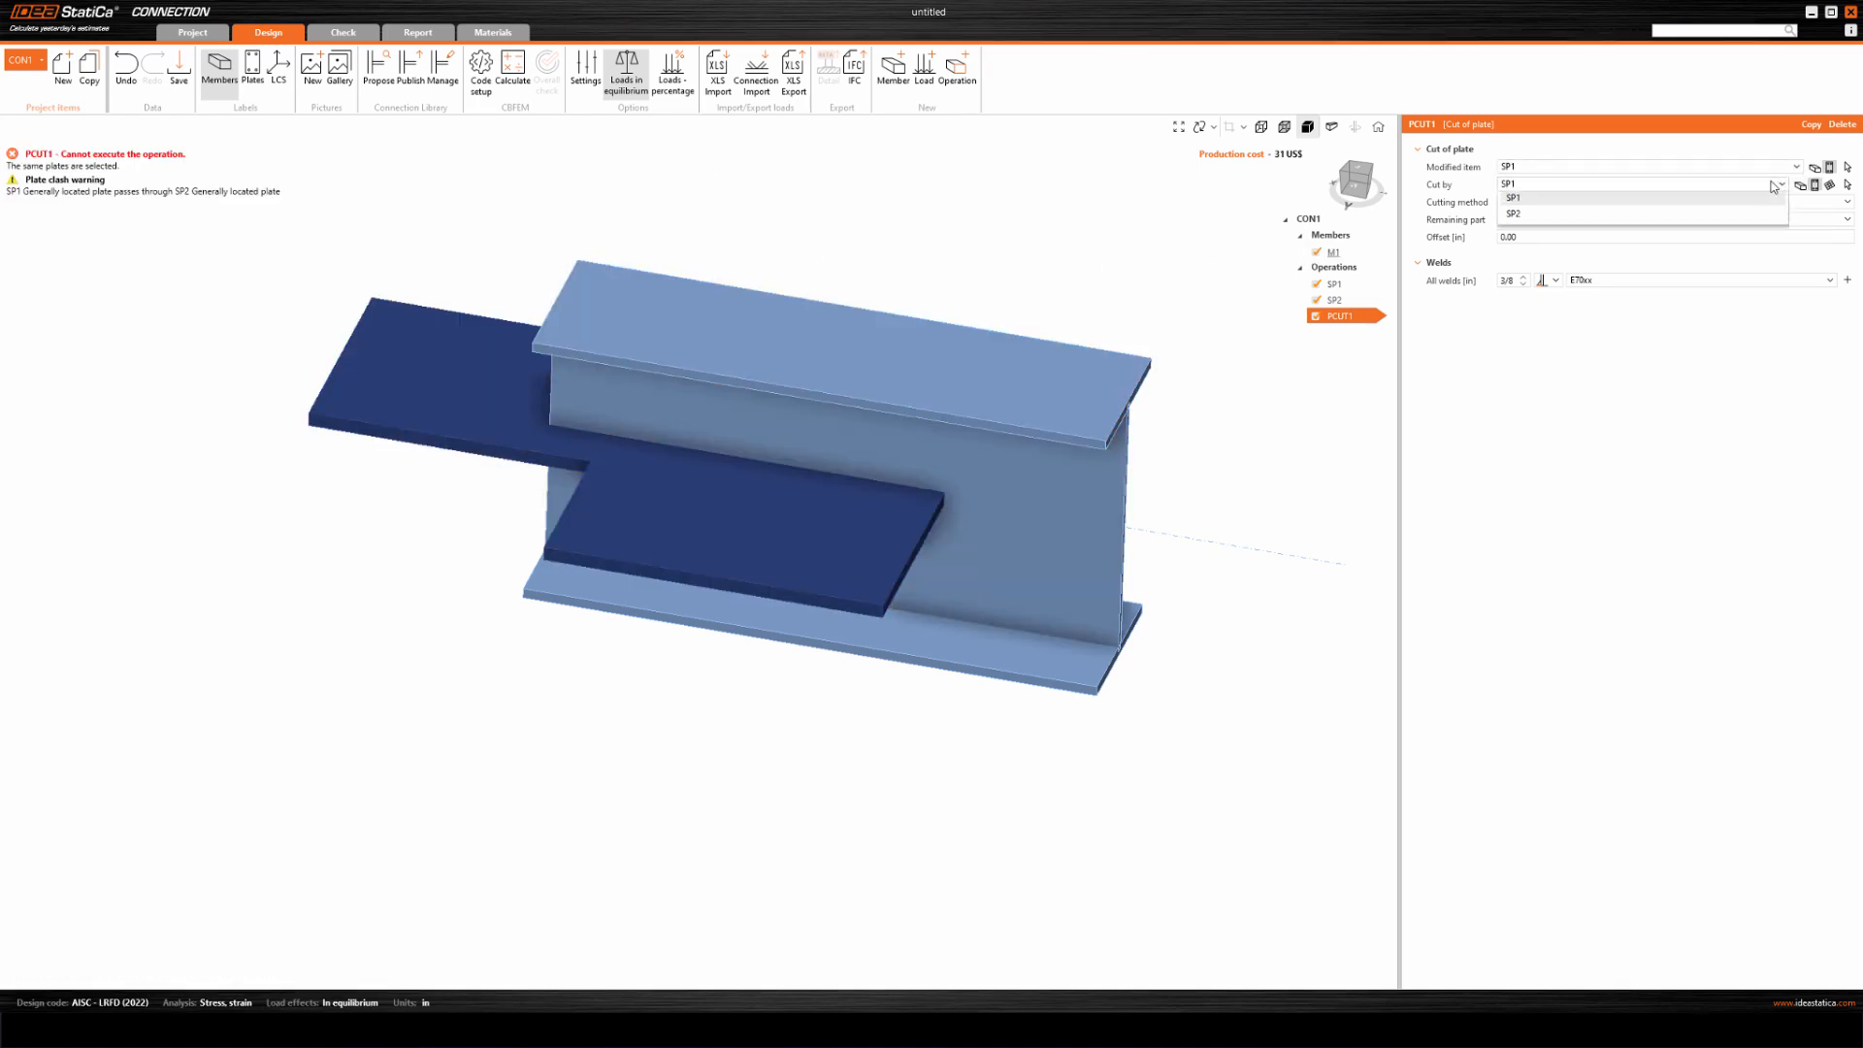
{"action": "left_click", "coordinate": [1557, 223]}
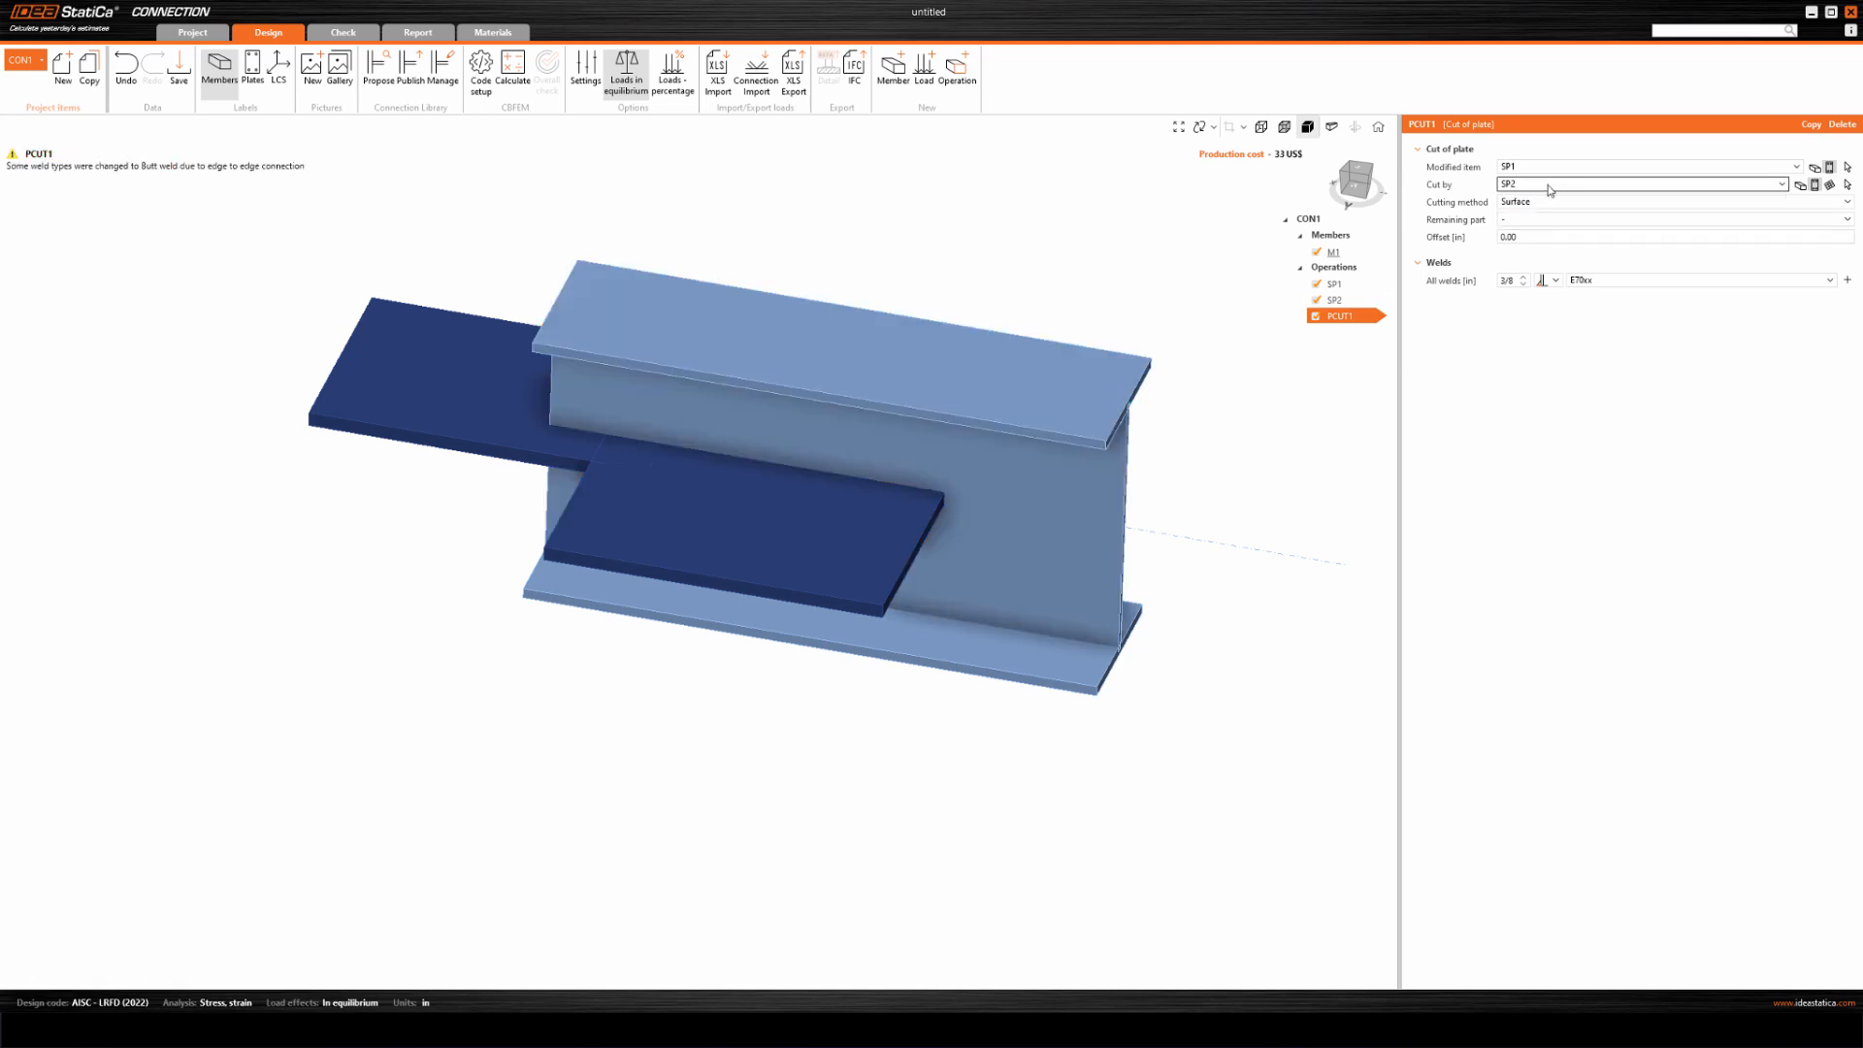
{"action": "left_click", "coordinate": [1537, 202]}
{"action": "left_click", "coordinate": [1526, 203]}
{"action": "left_click", "coordinate": [1527, 220]}
{"action": "left_click", "coordinate": [1528, 241]}
Display the model as transparent and examine the edge-to-edge weld where plates SP1 and SP2 meet.
{"action": "right_click_drag", "start_coordinate": [516, 514], "coordinate": [590, 560]}
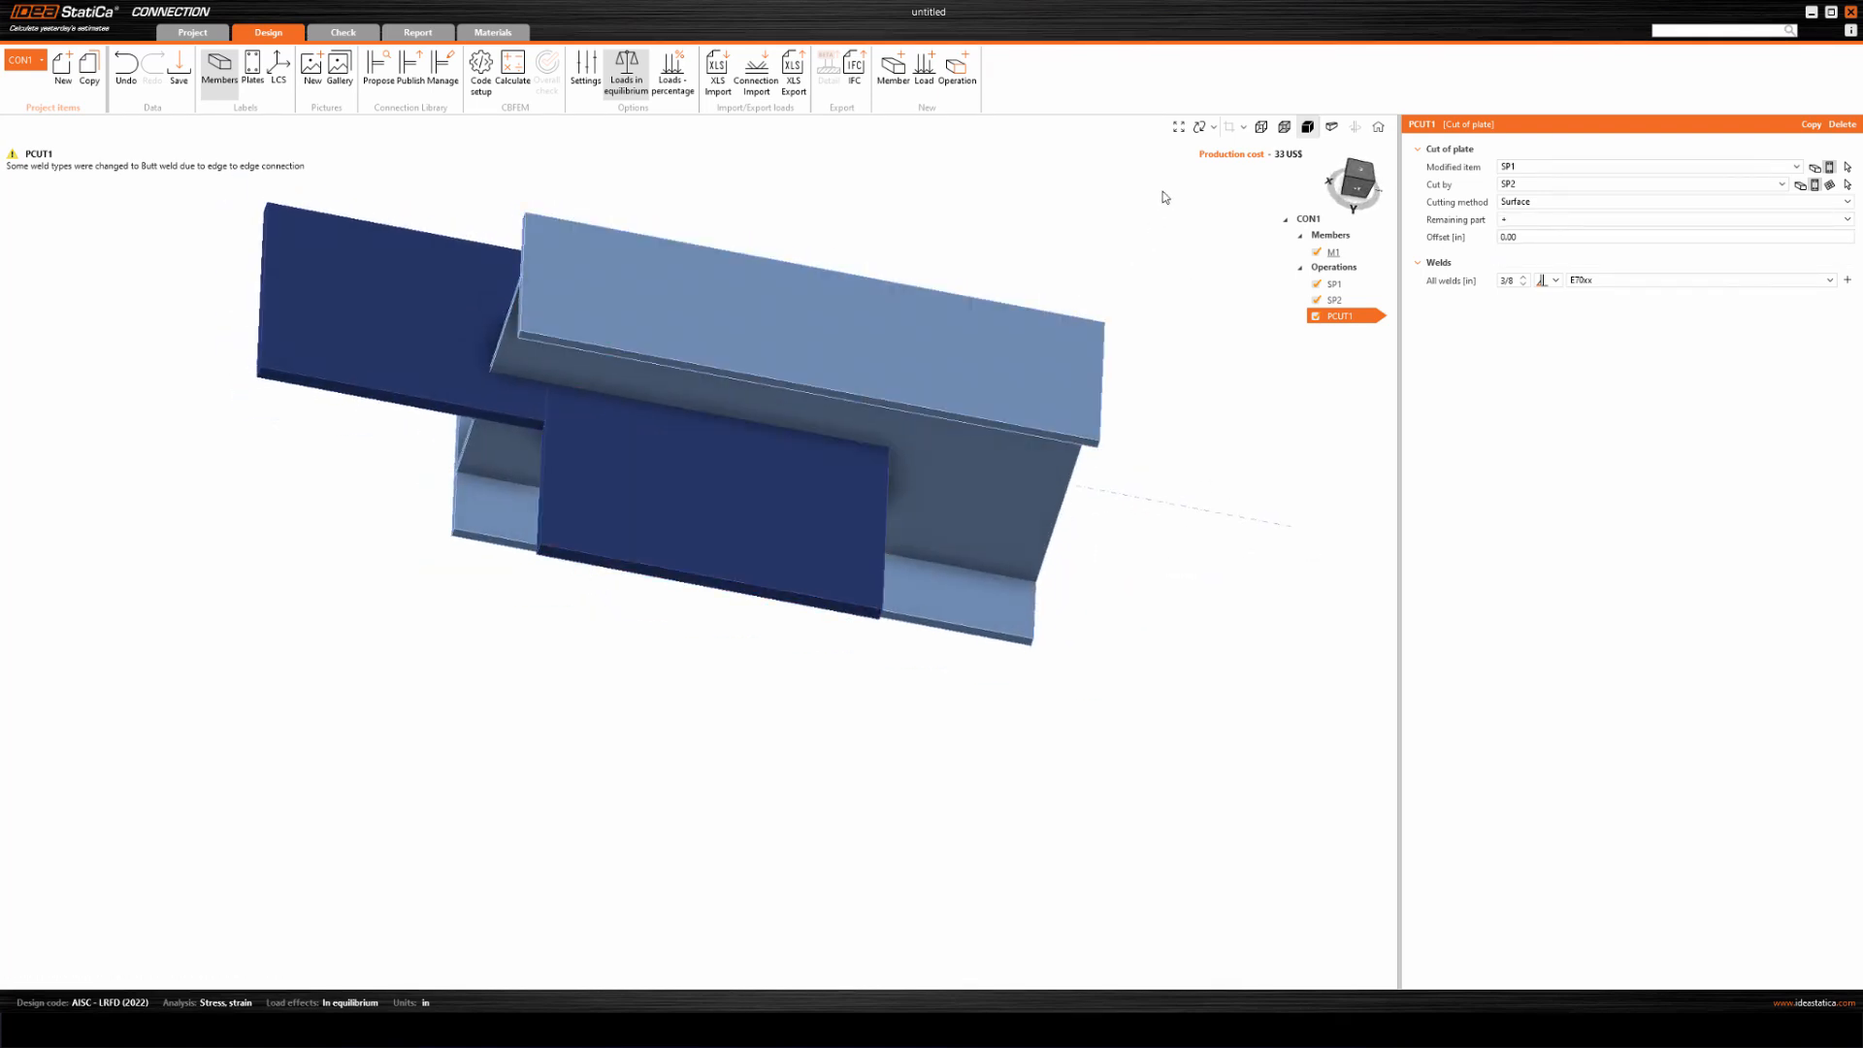
{"action": "left_click", "coordinate": [1284, 137]}
{"action": "right_click_drag", "start_coordinate": [769, 401], "coordinate": [729, 402]}
{"action": "scroll", "coordinate": [648, 406], "scroll_direction": "up", "scroll_amount": 3}
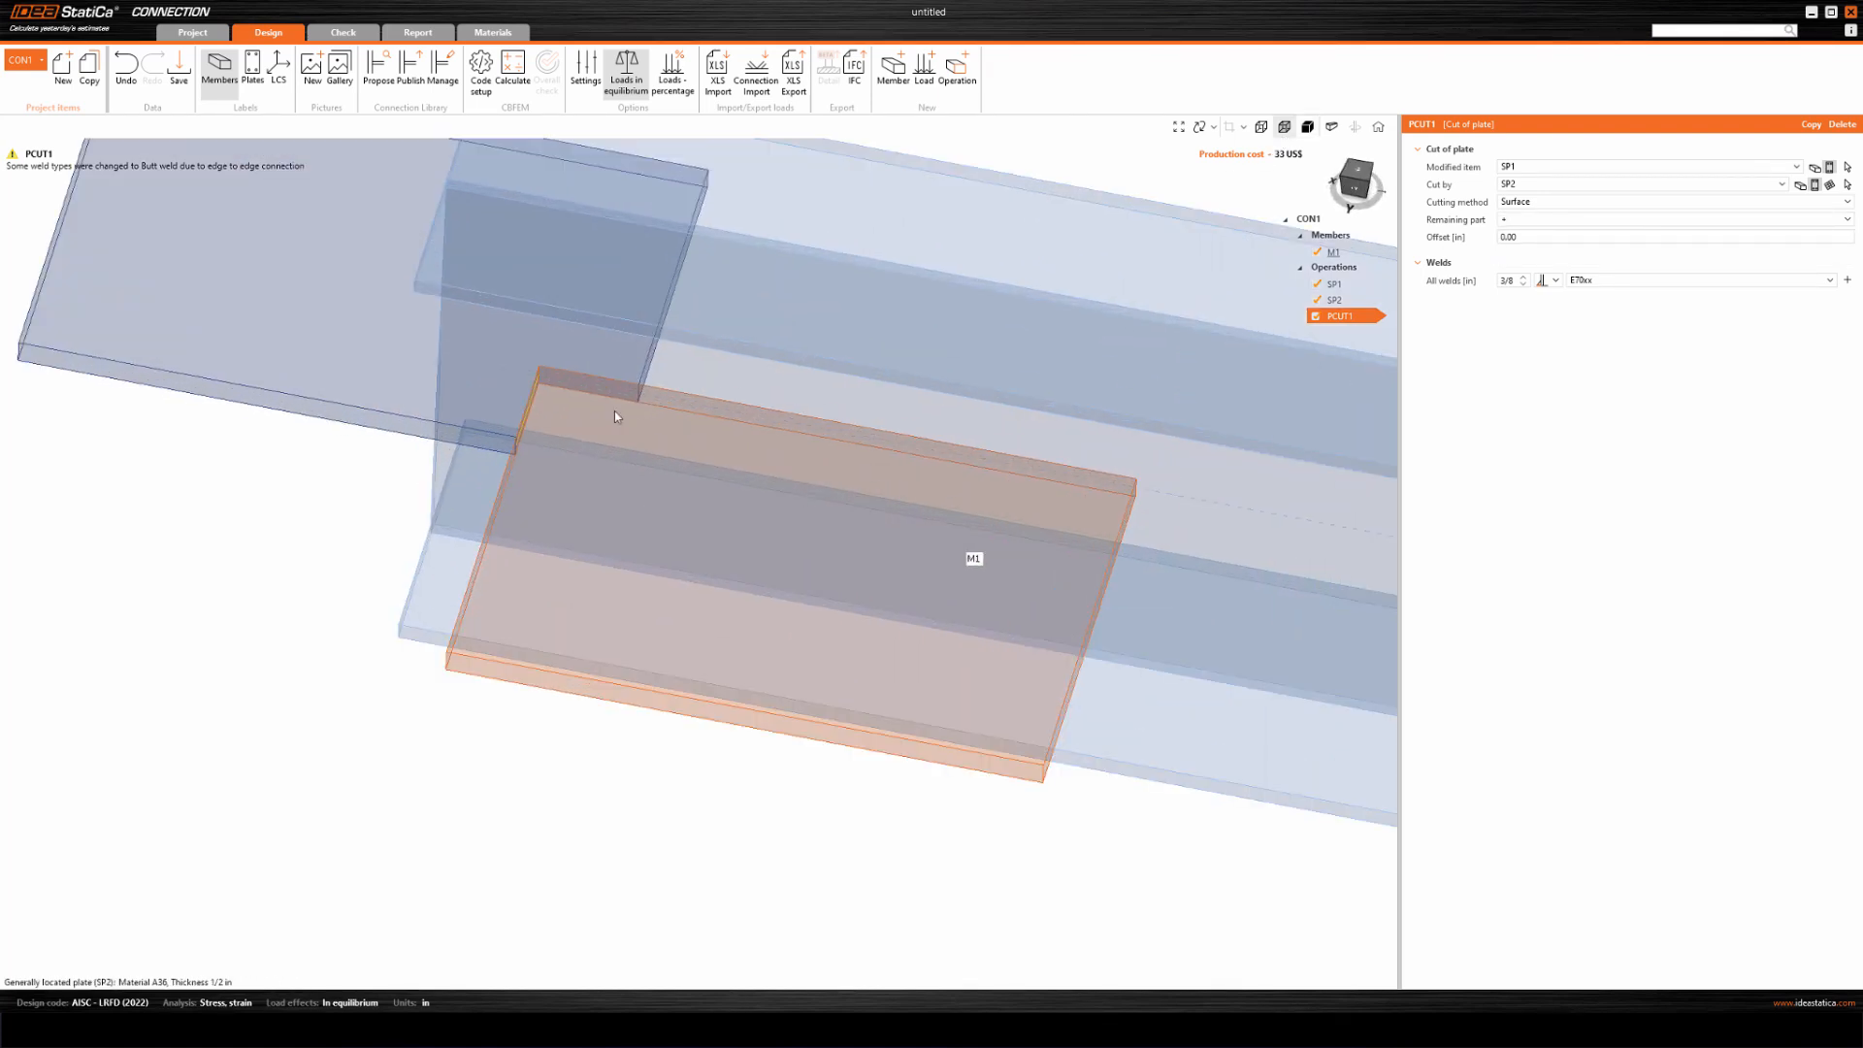
{"action": "middle_click_drag", "start_coordinate": [648, 409], "coordinate": [712, 540]}
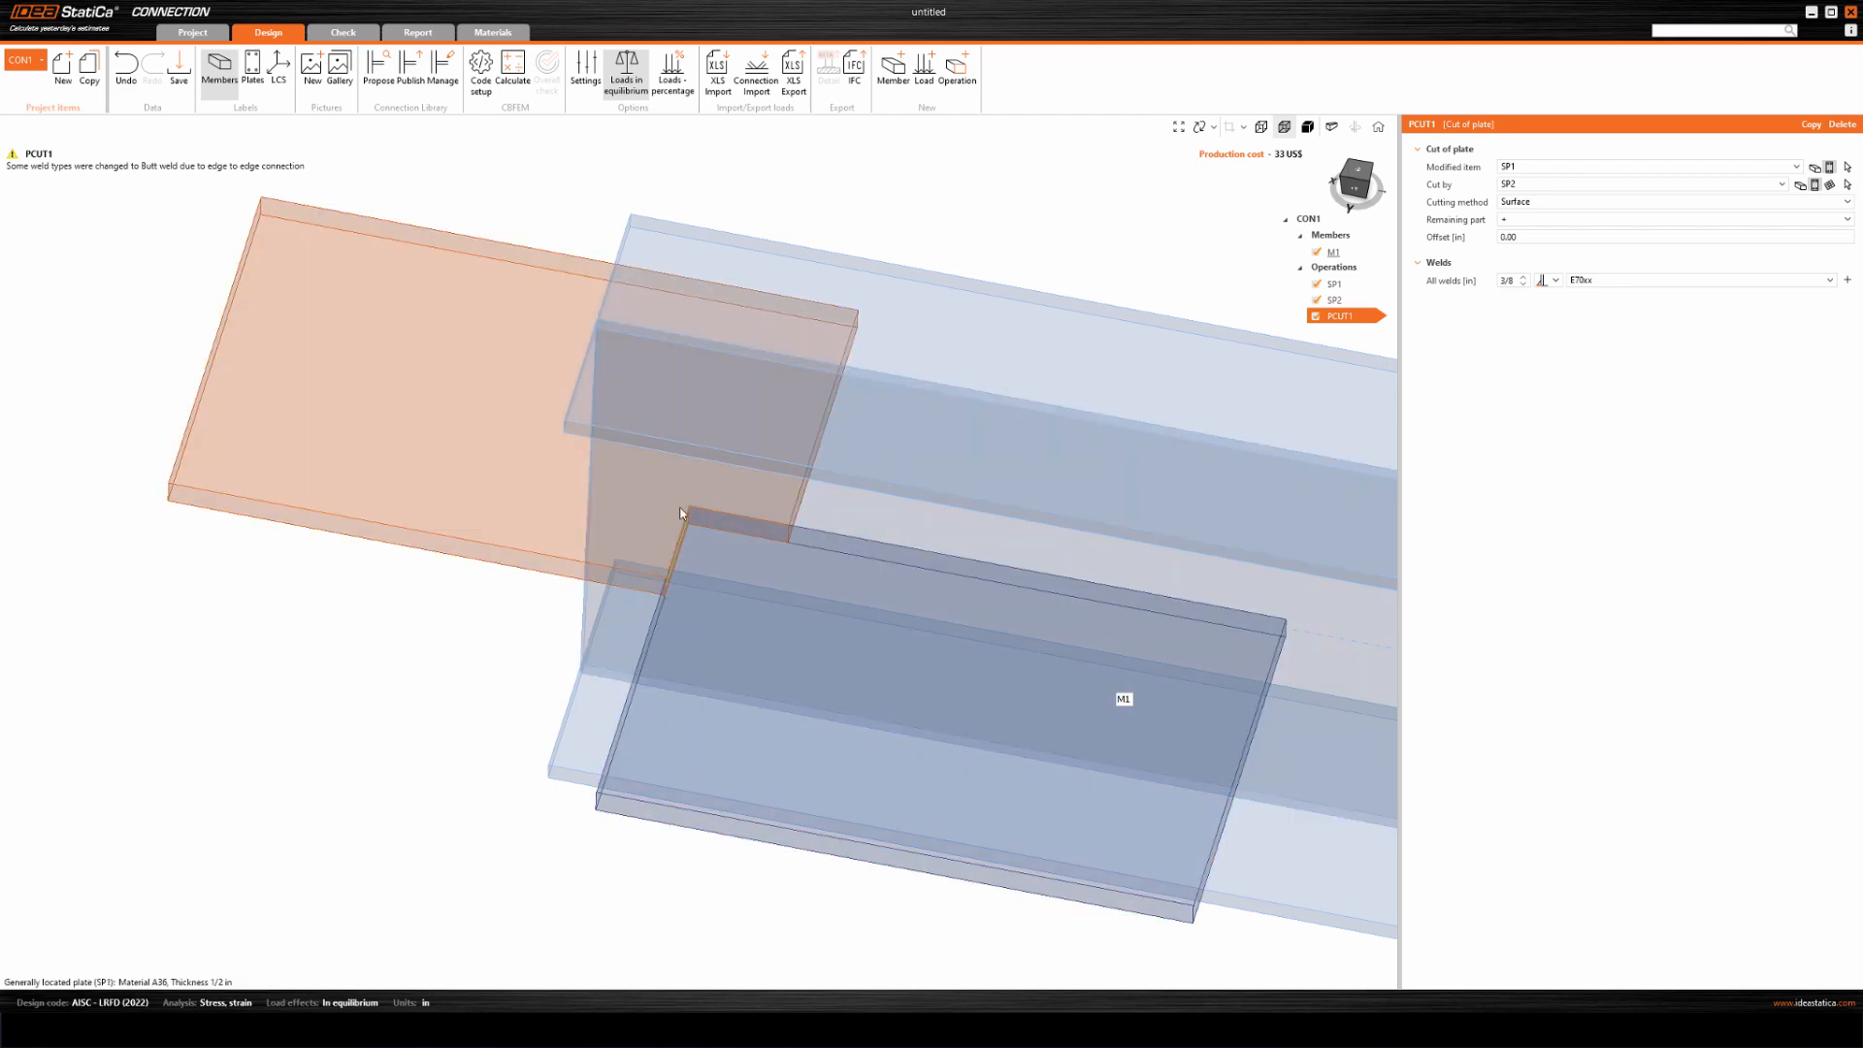
{"action": "middle_click_drag", "start_coordinate": [815, 715], "coordinate": [786, 677]}
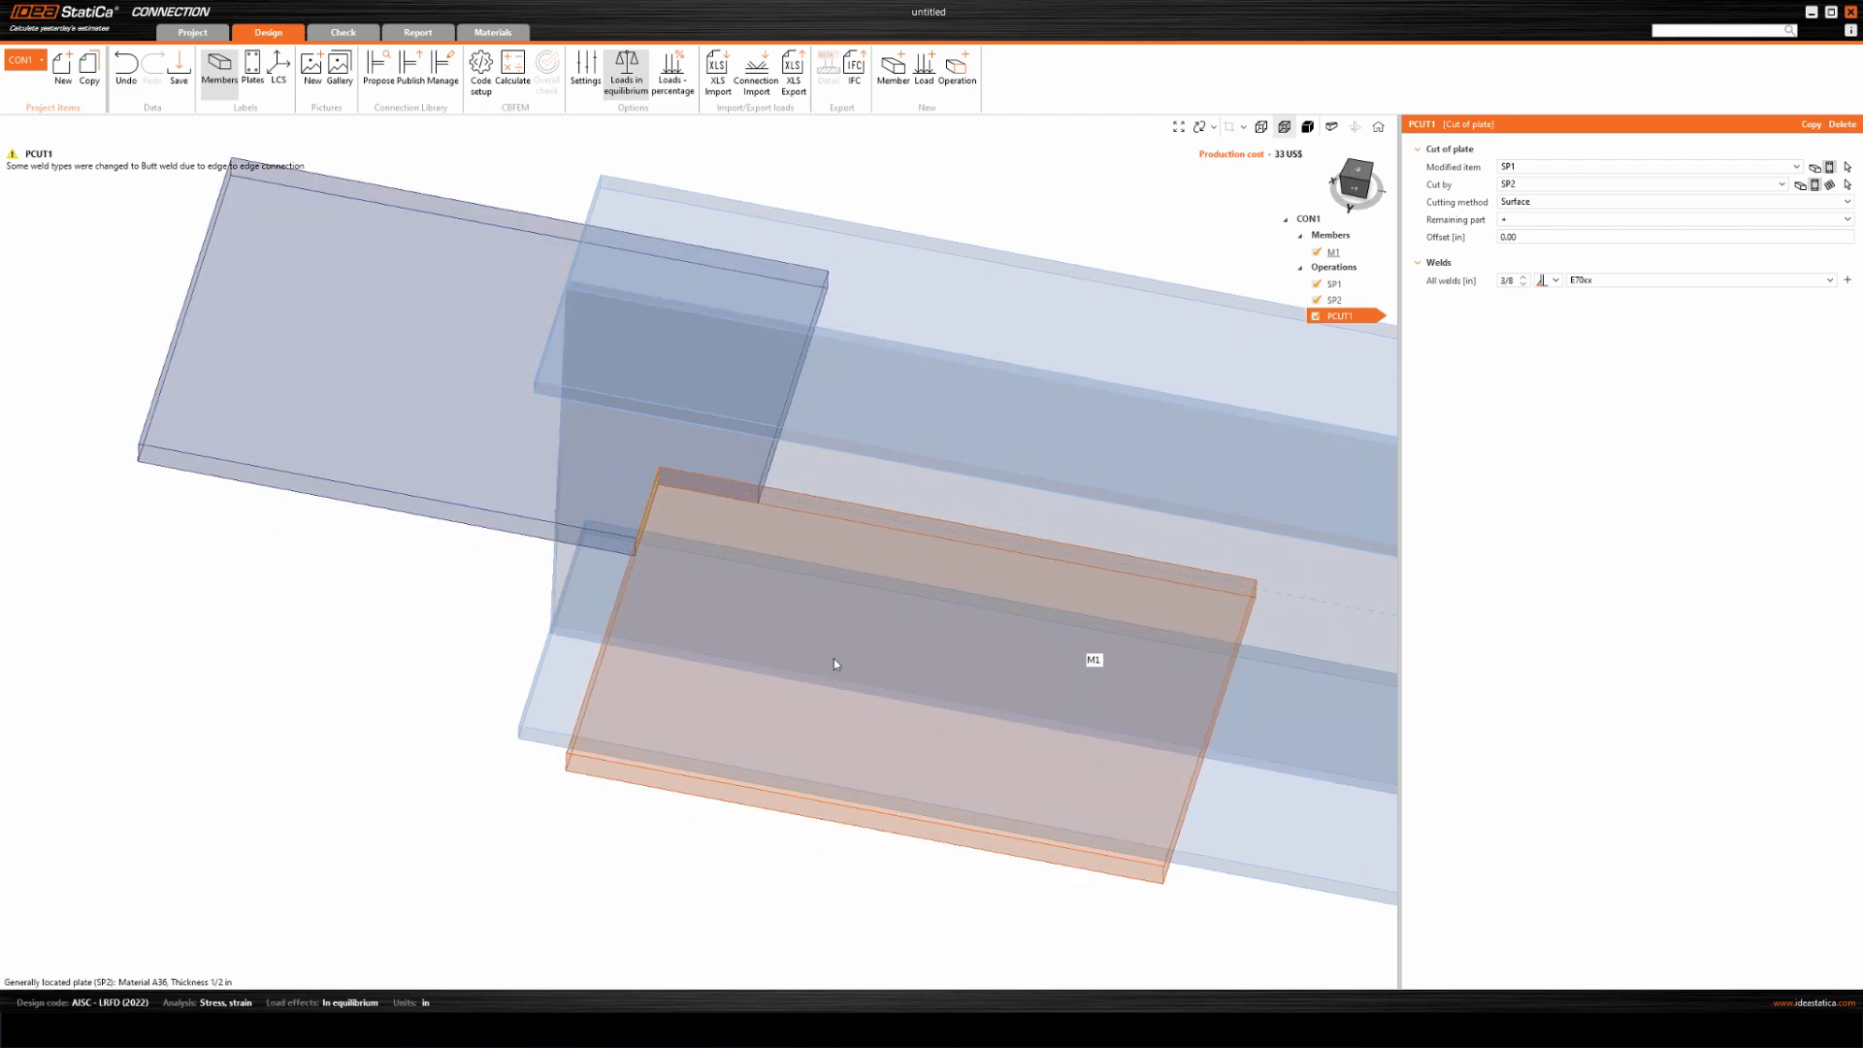
{"action": "right_click_drag", "start_coordinate": [788, 616], "coordinate": [676, 565]}
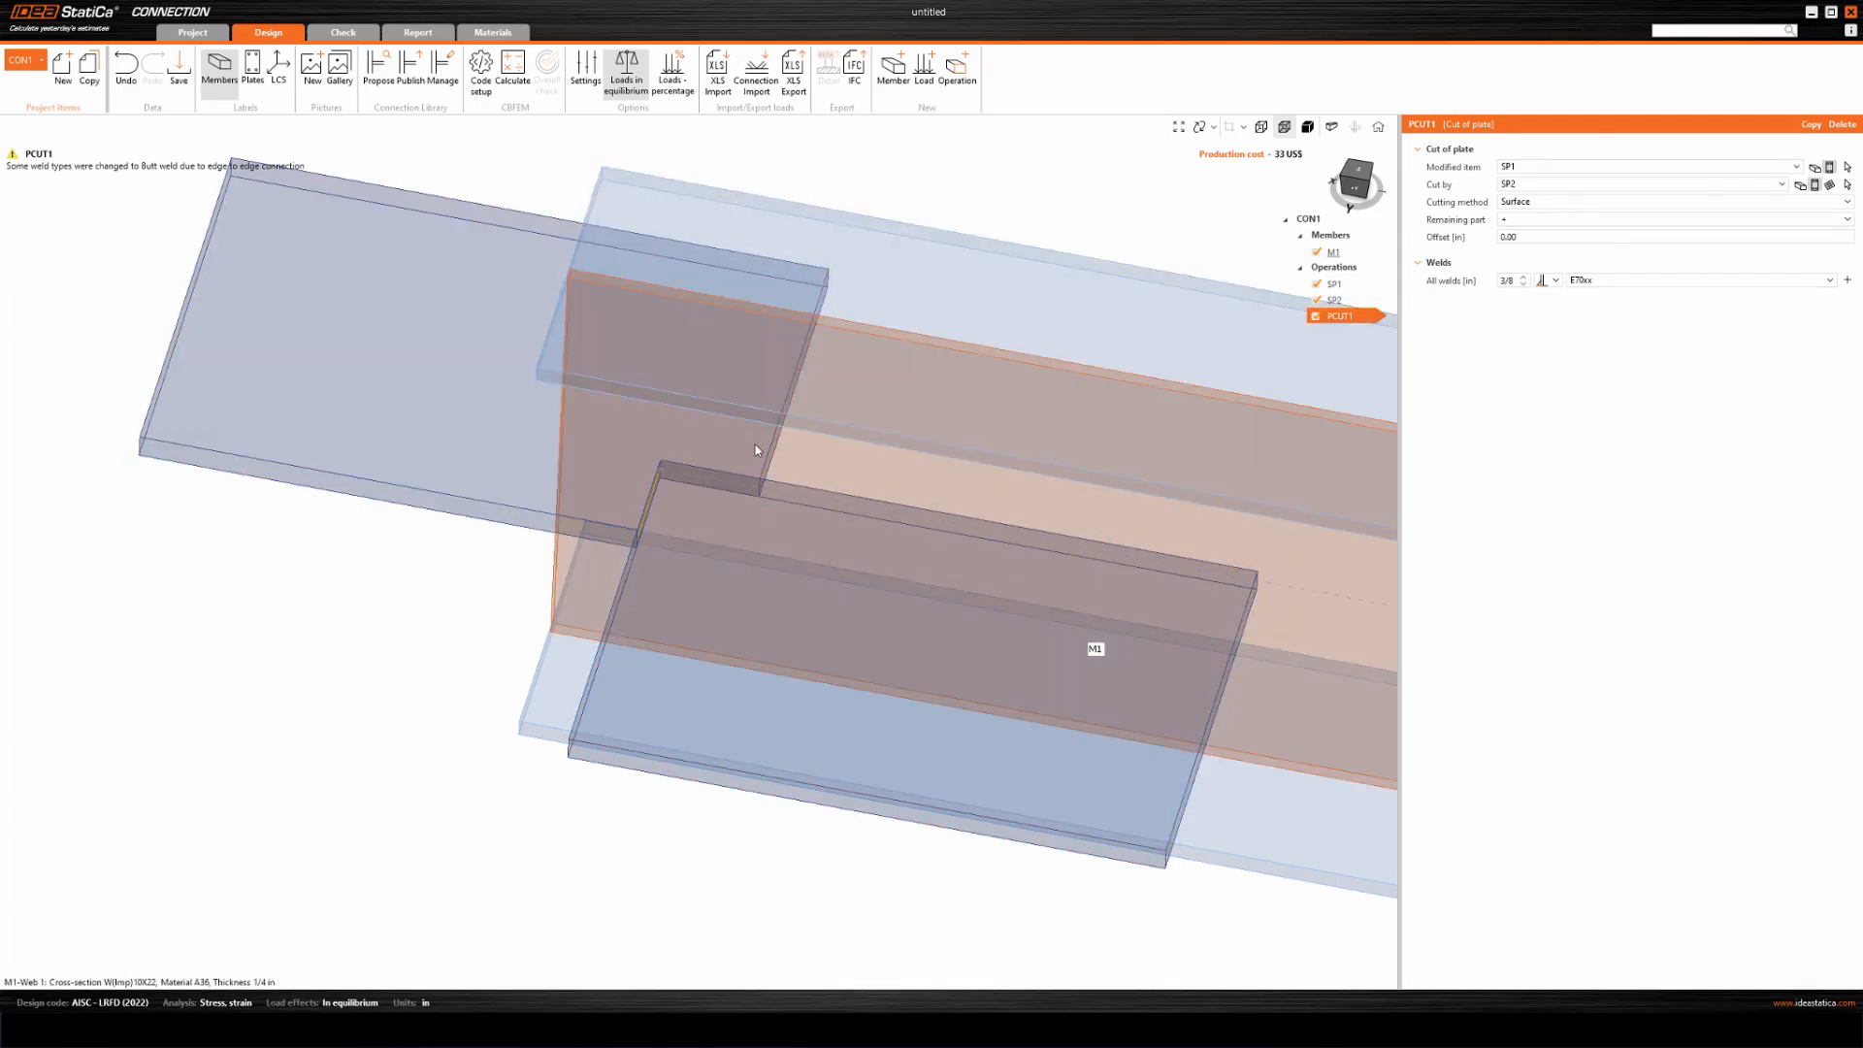
{"action": "scroll", "coordinate": [470, 564], "scroll_direction": "down", "scroll_amount": 3}
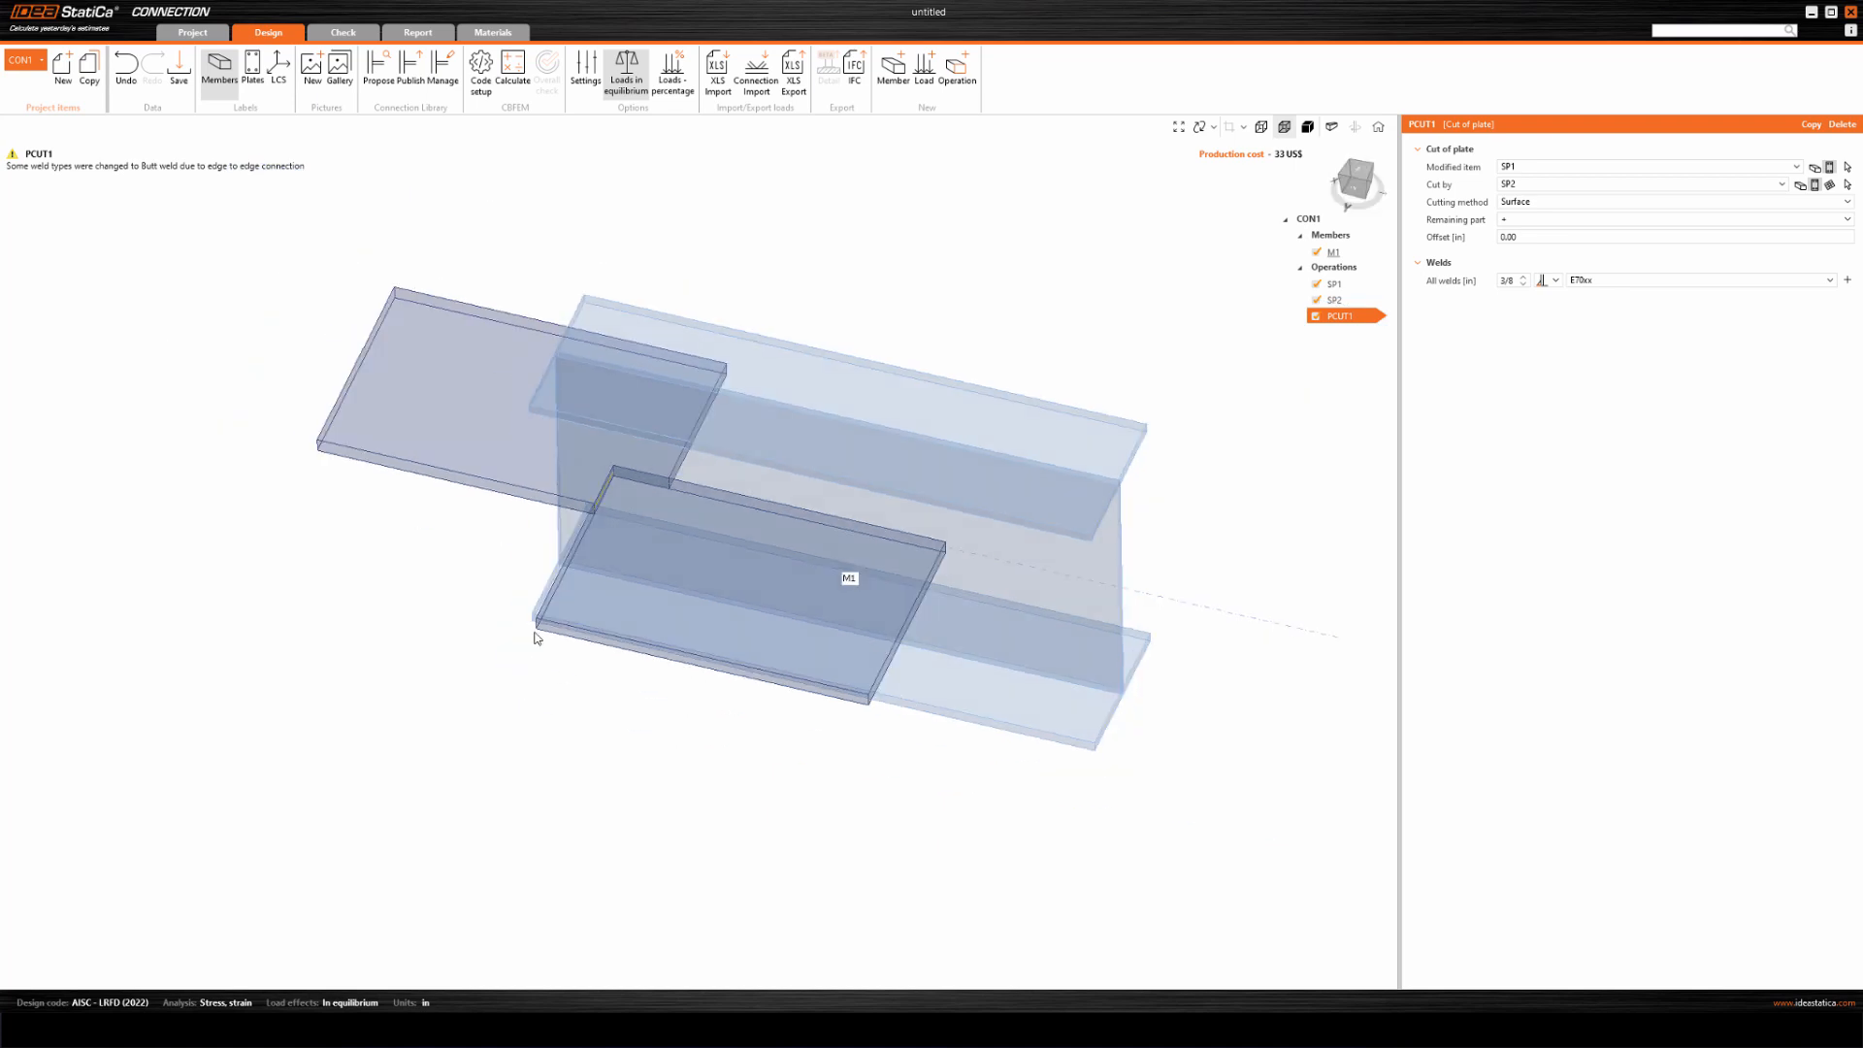
{"action": "middle_click_drag", "start_coordinate": [524, 614], "coordinate": [552, 608]}
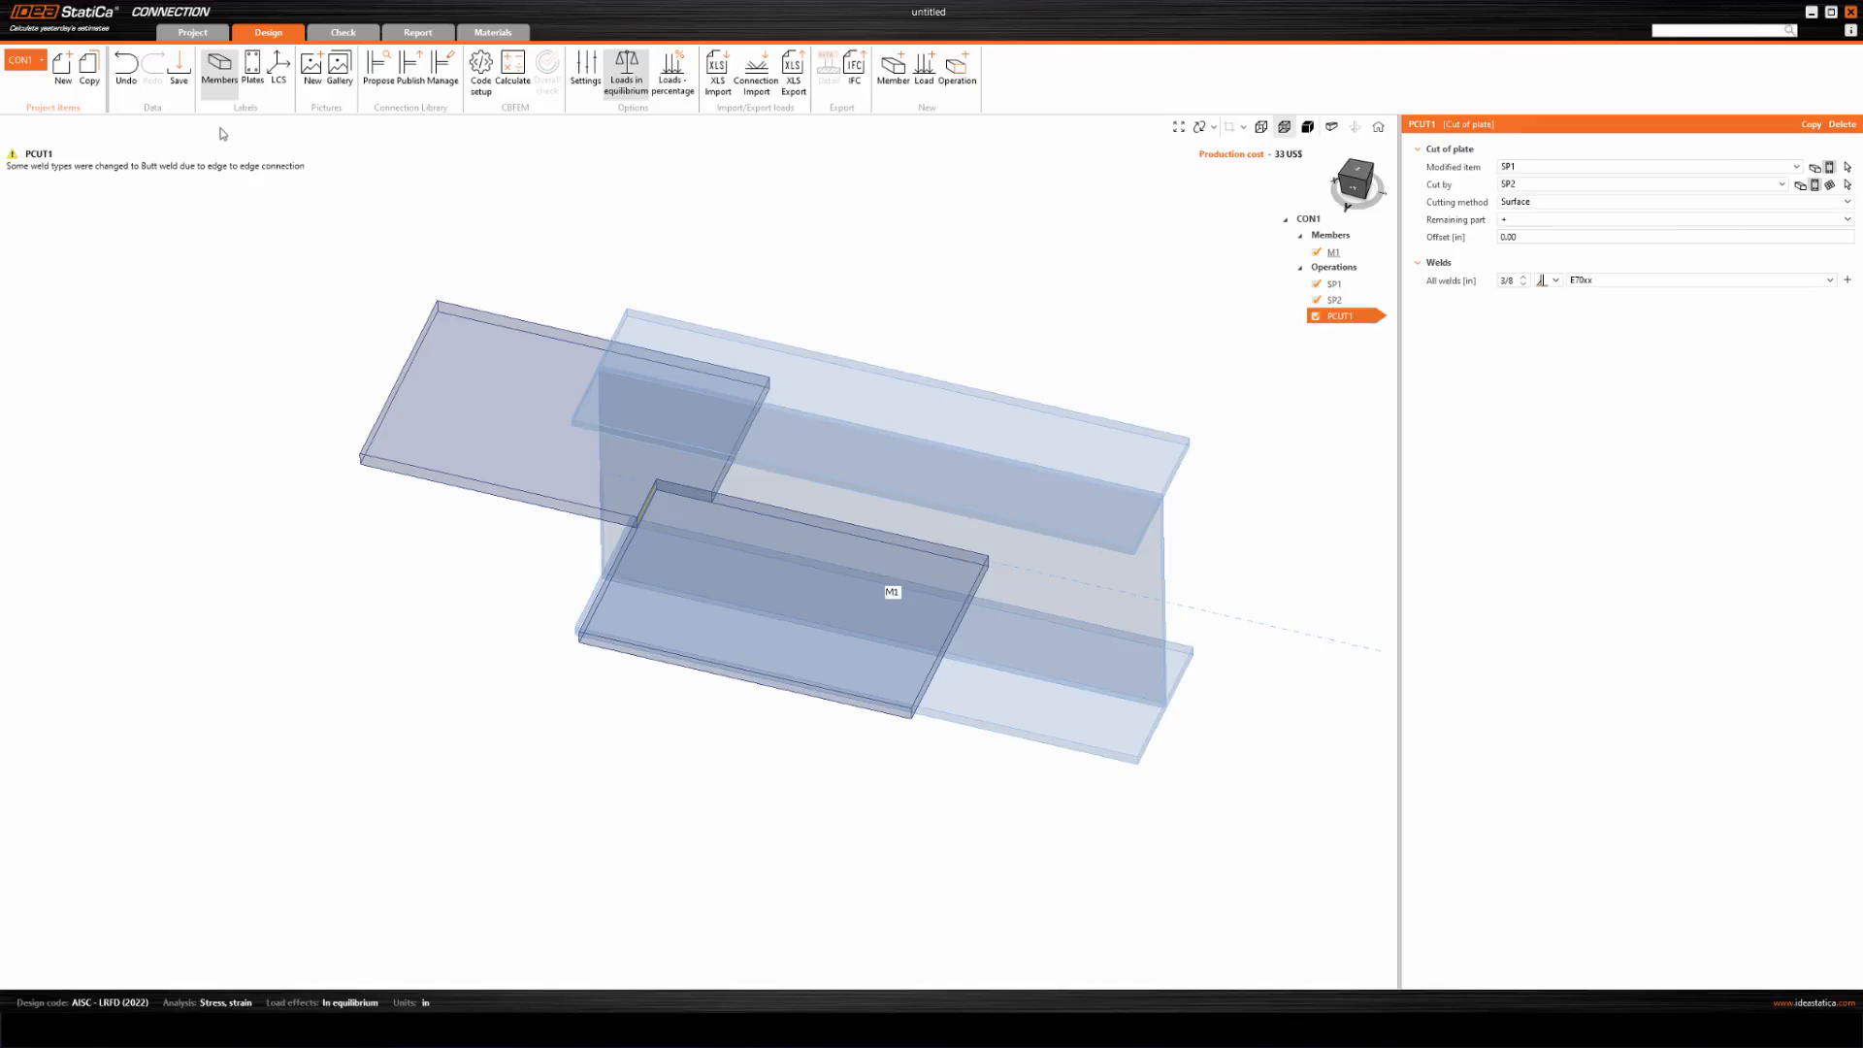
Create a new AISC 360-22 (LRFD) project with the predefined beam-to-column moment connection using a bolted fin plate and column stiffeners.
{"action": "left_click", "coordinate": [192, 35]}
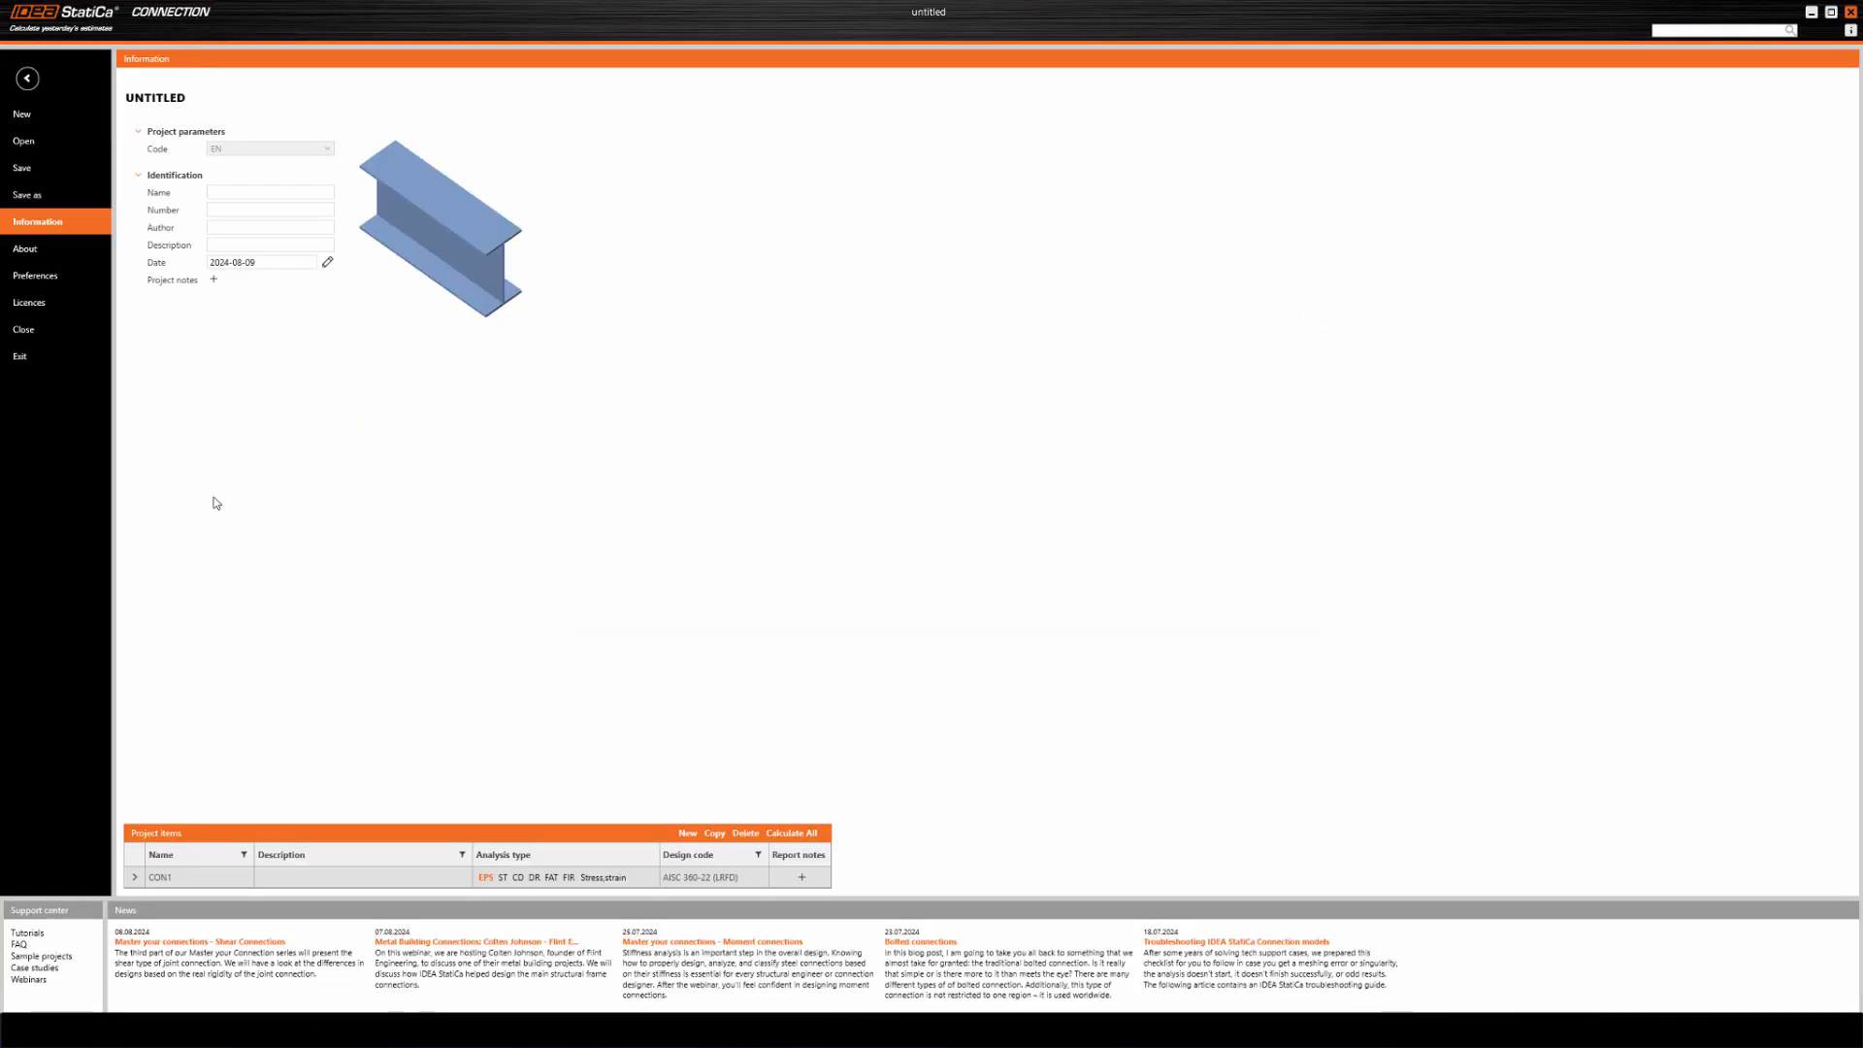
{"action": "left_click", "coordinate": [38, 114]}
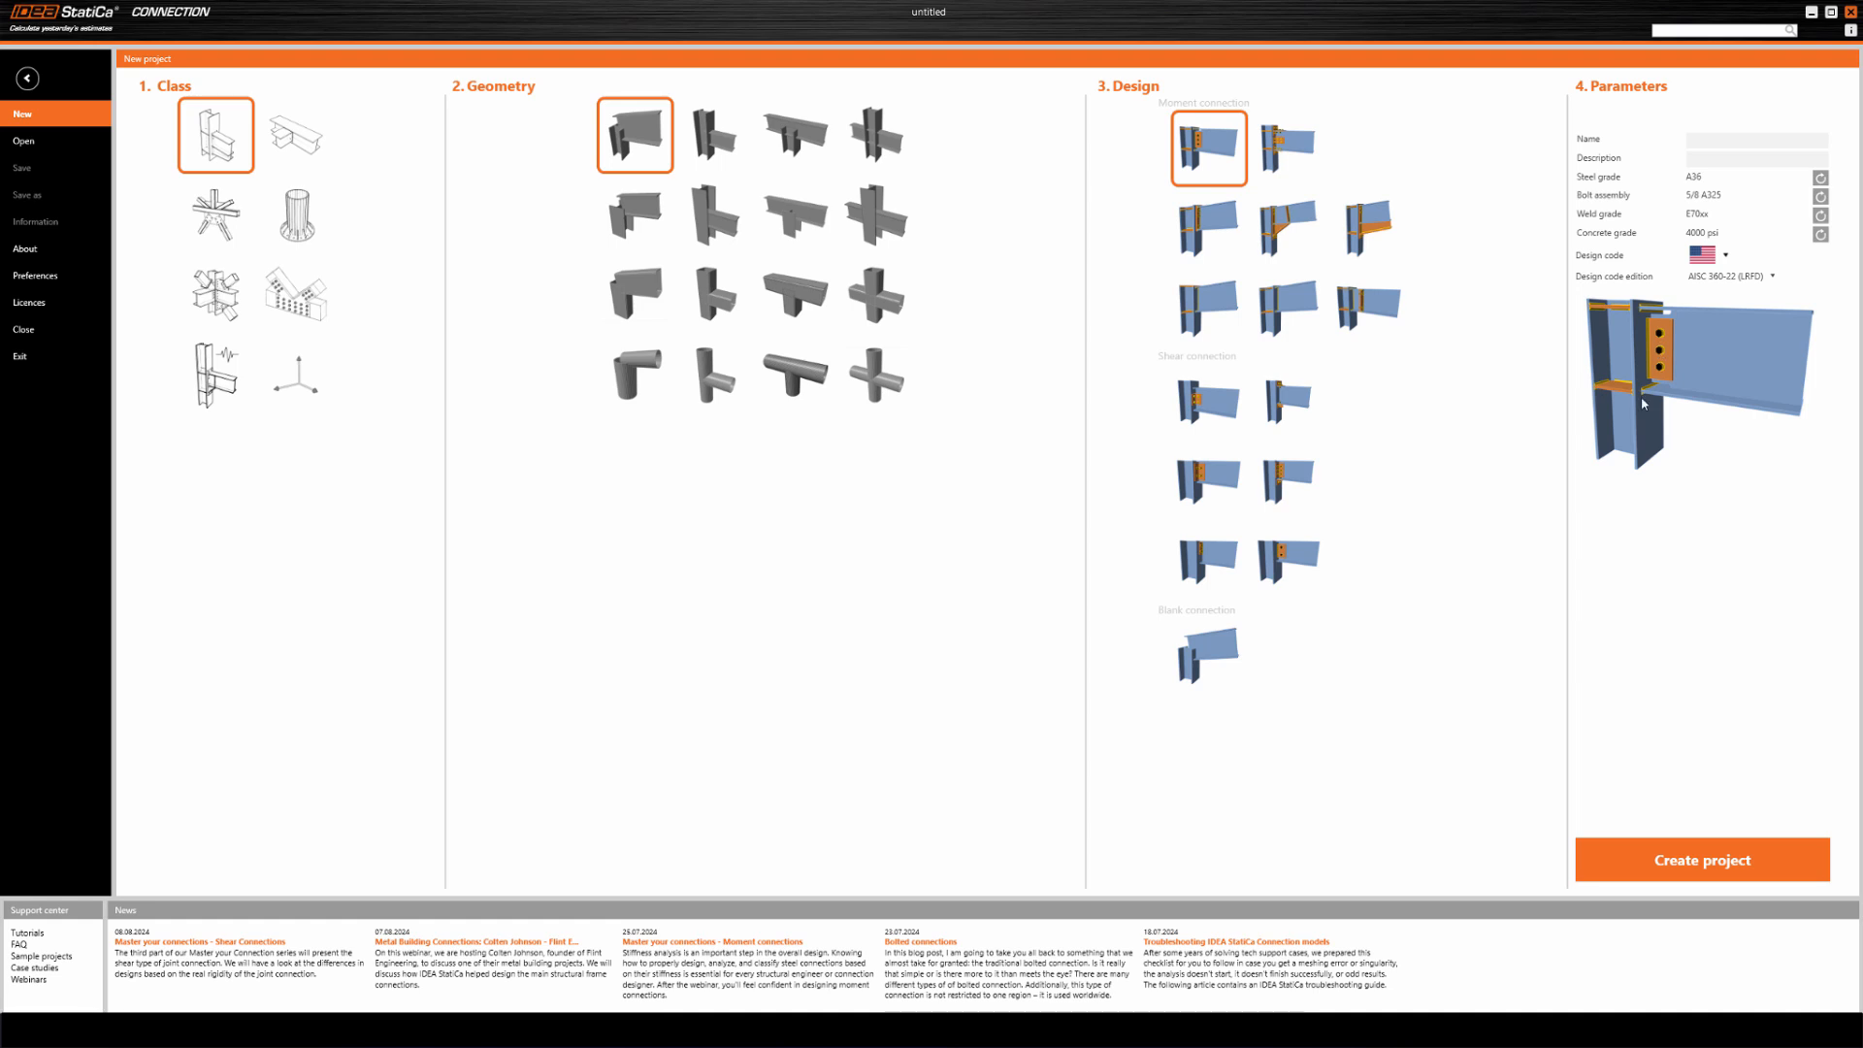
{"action": "left_click", "coordinate": [1665, 856]}
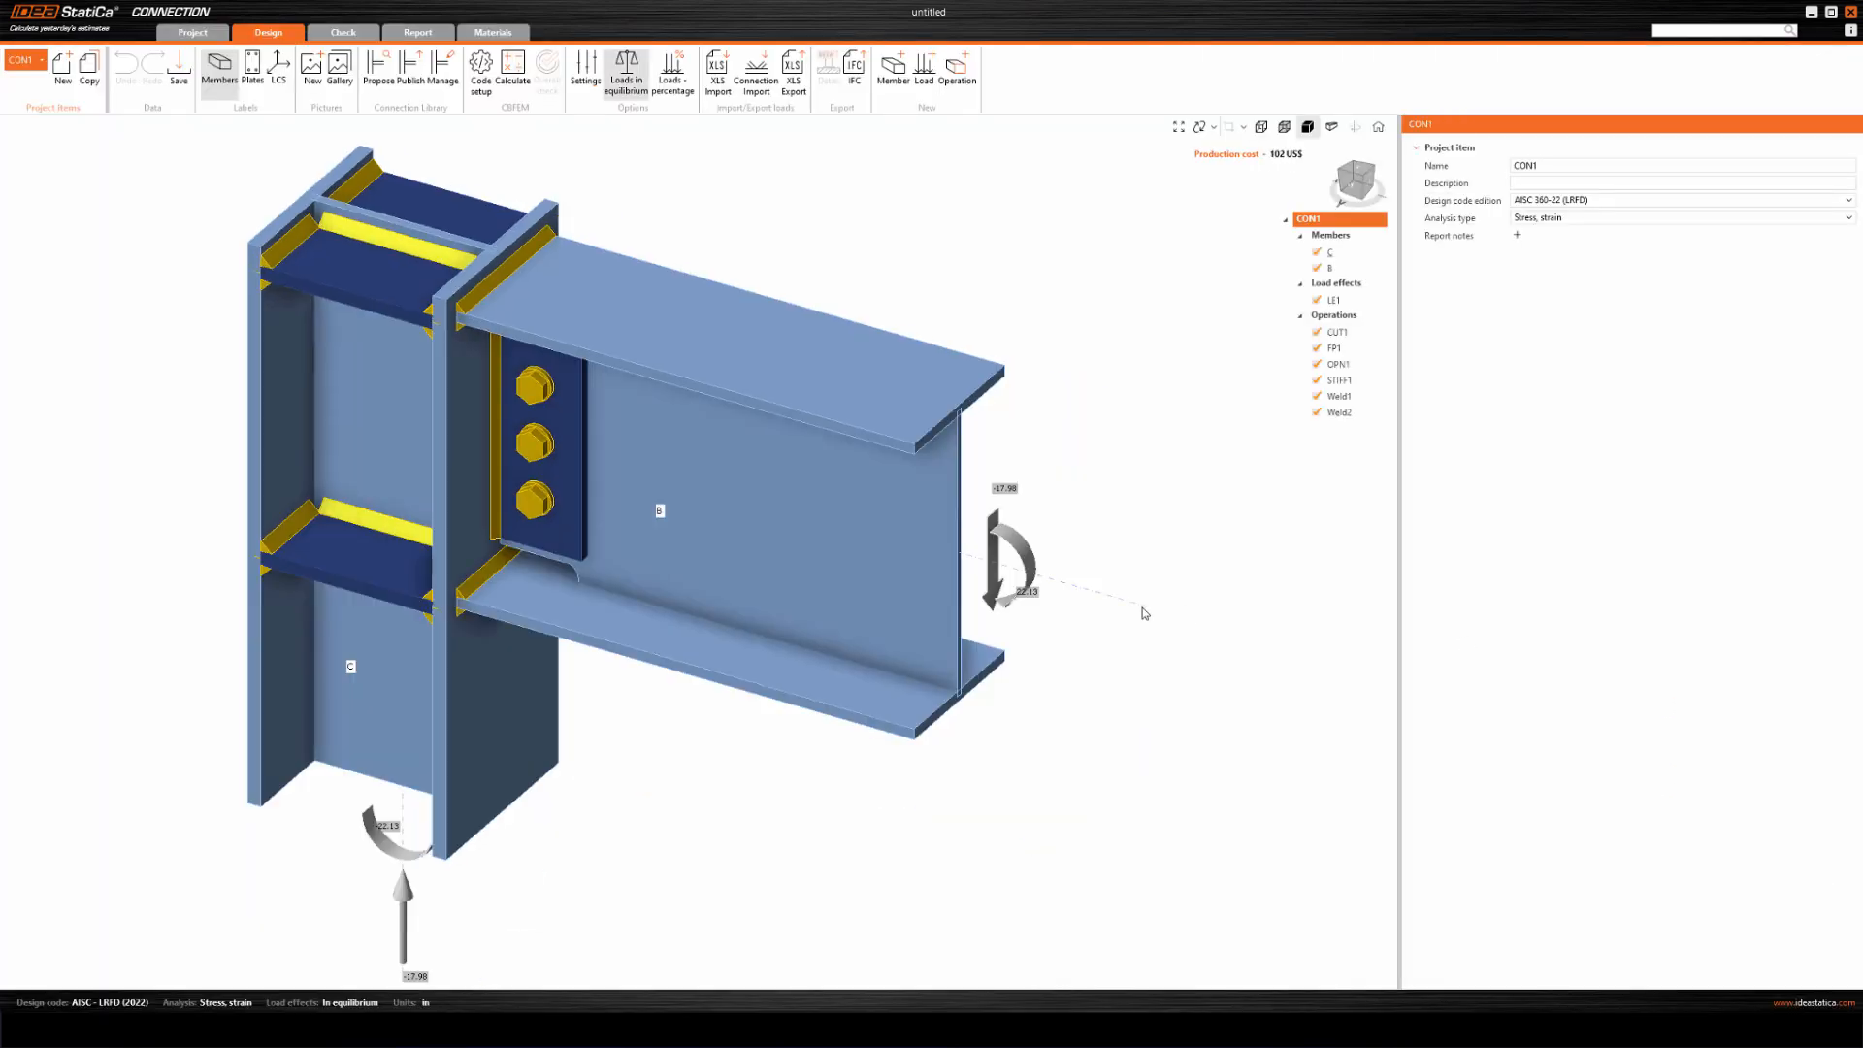
Set the transverse bolt positions of fin plate FP1 to -2.38; 2.38 in, dropping the middle bolt, and calculate the connection.
{"action": "scroll", "coordinate": [1042, 671], "scroll_direction": "down", "scroll_amount": 3}
{"action": "middle_click_drag", "start_coordinate": [1042, 586], "coordinate": [1040, 580]}
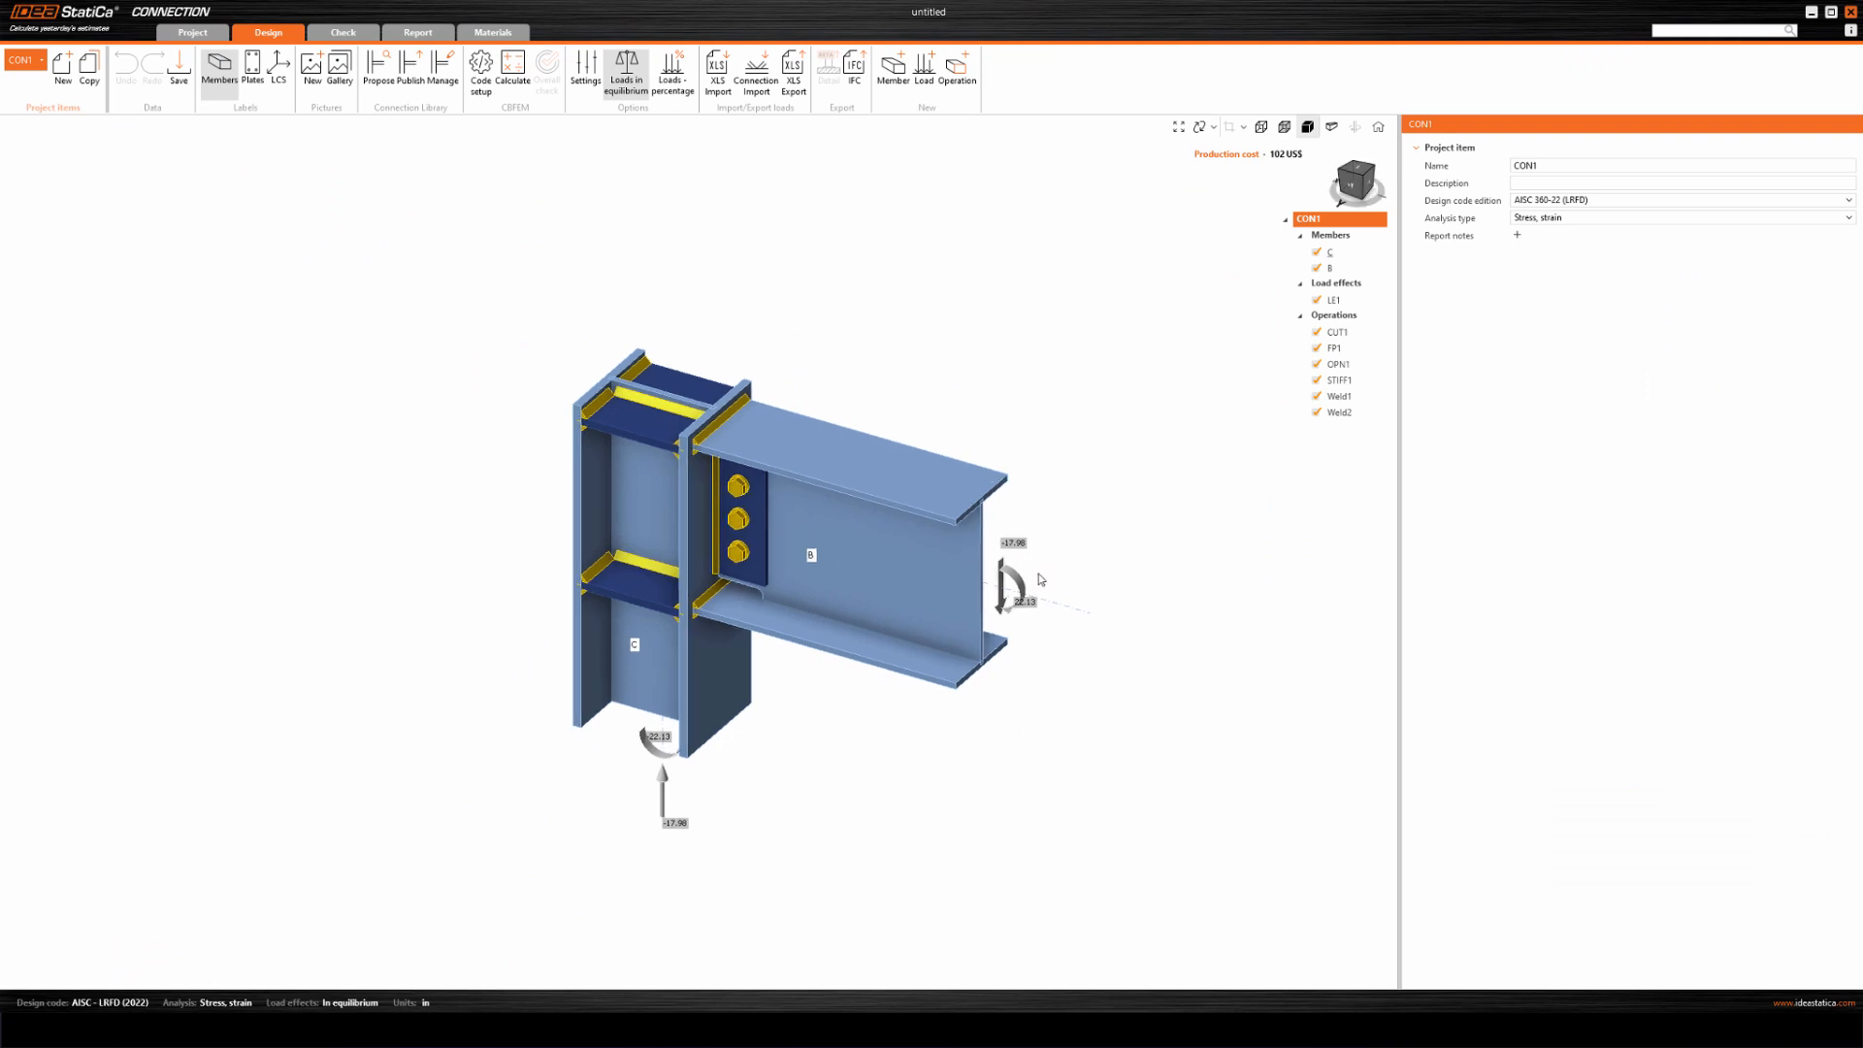
{"action": "scroll", "coordinate": [1040, 580], "scroll_direction": "up", "scroll_amount": 2}
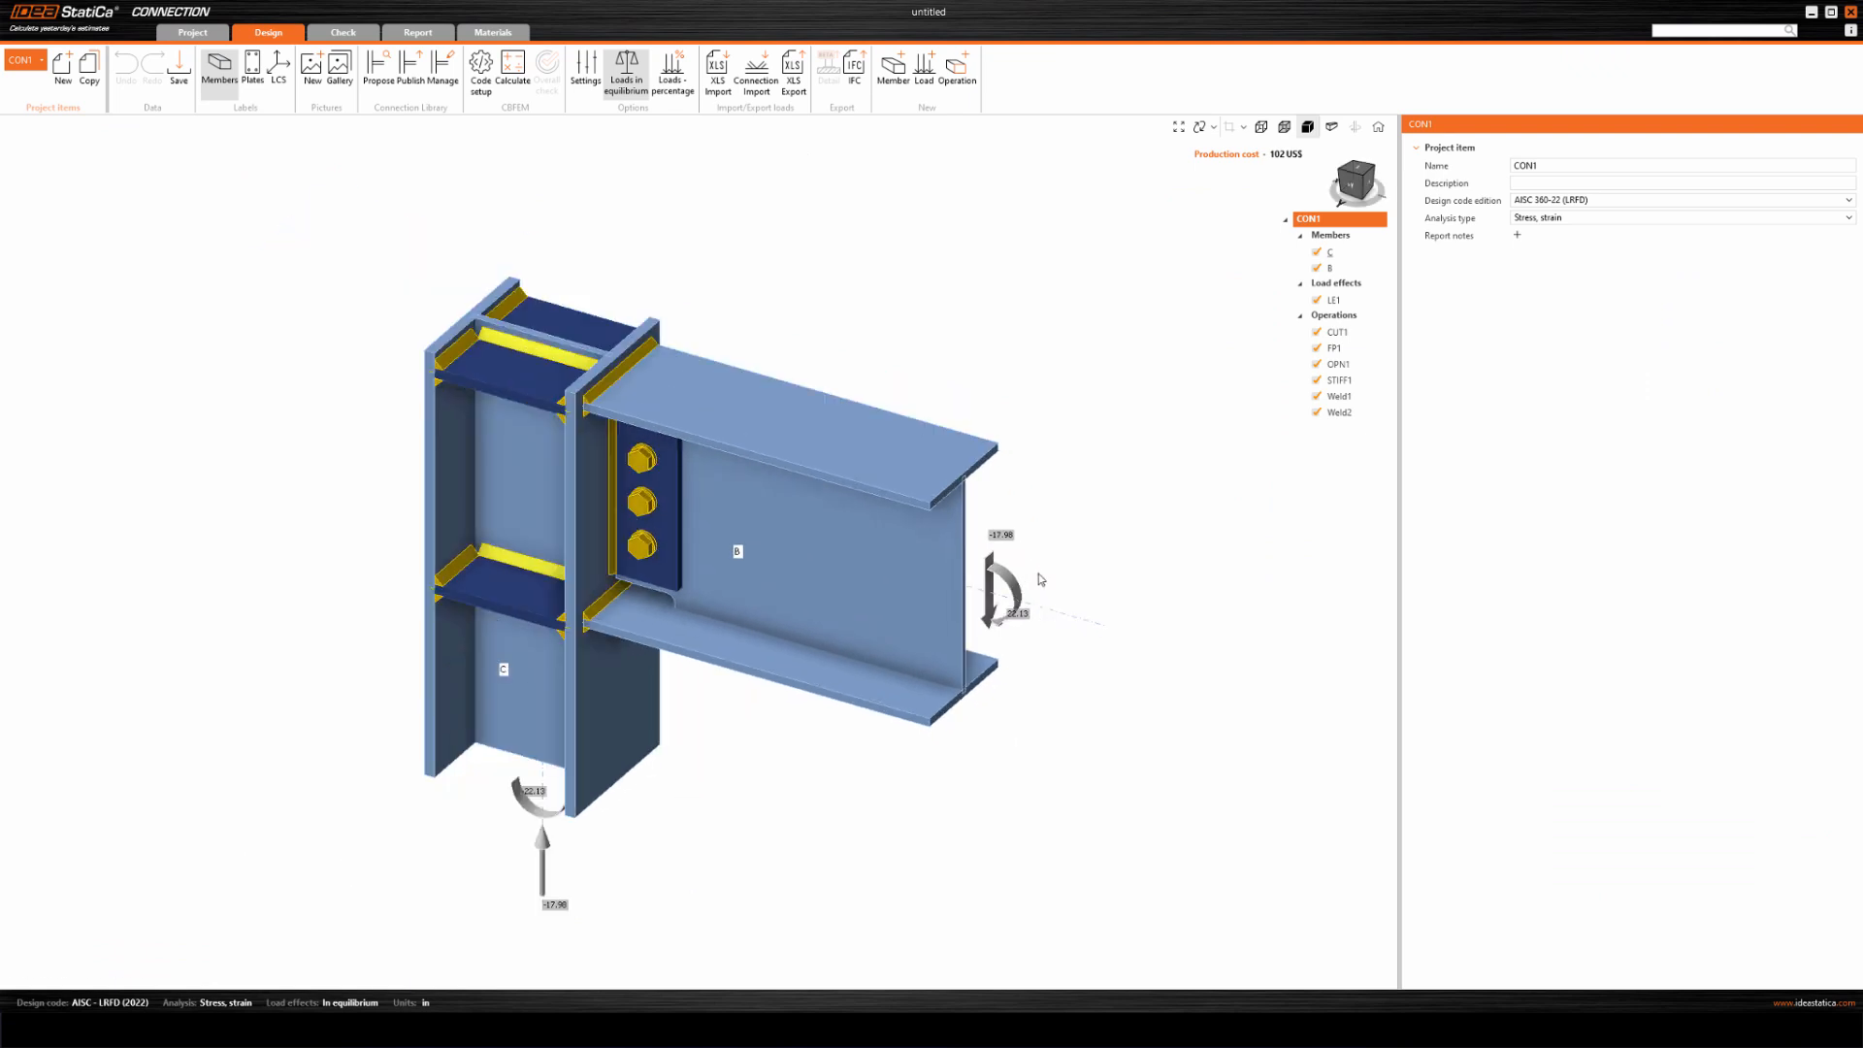
{"action": "left_click", "coordinate": [635, 509]}
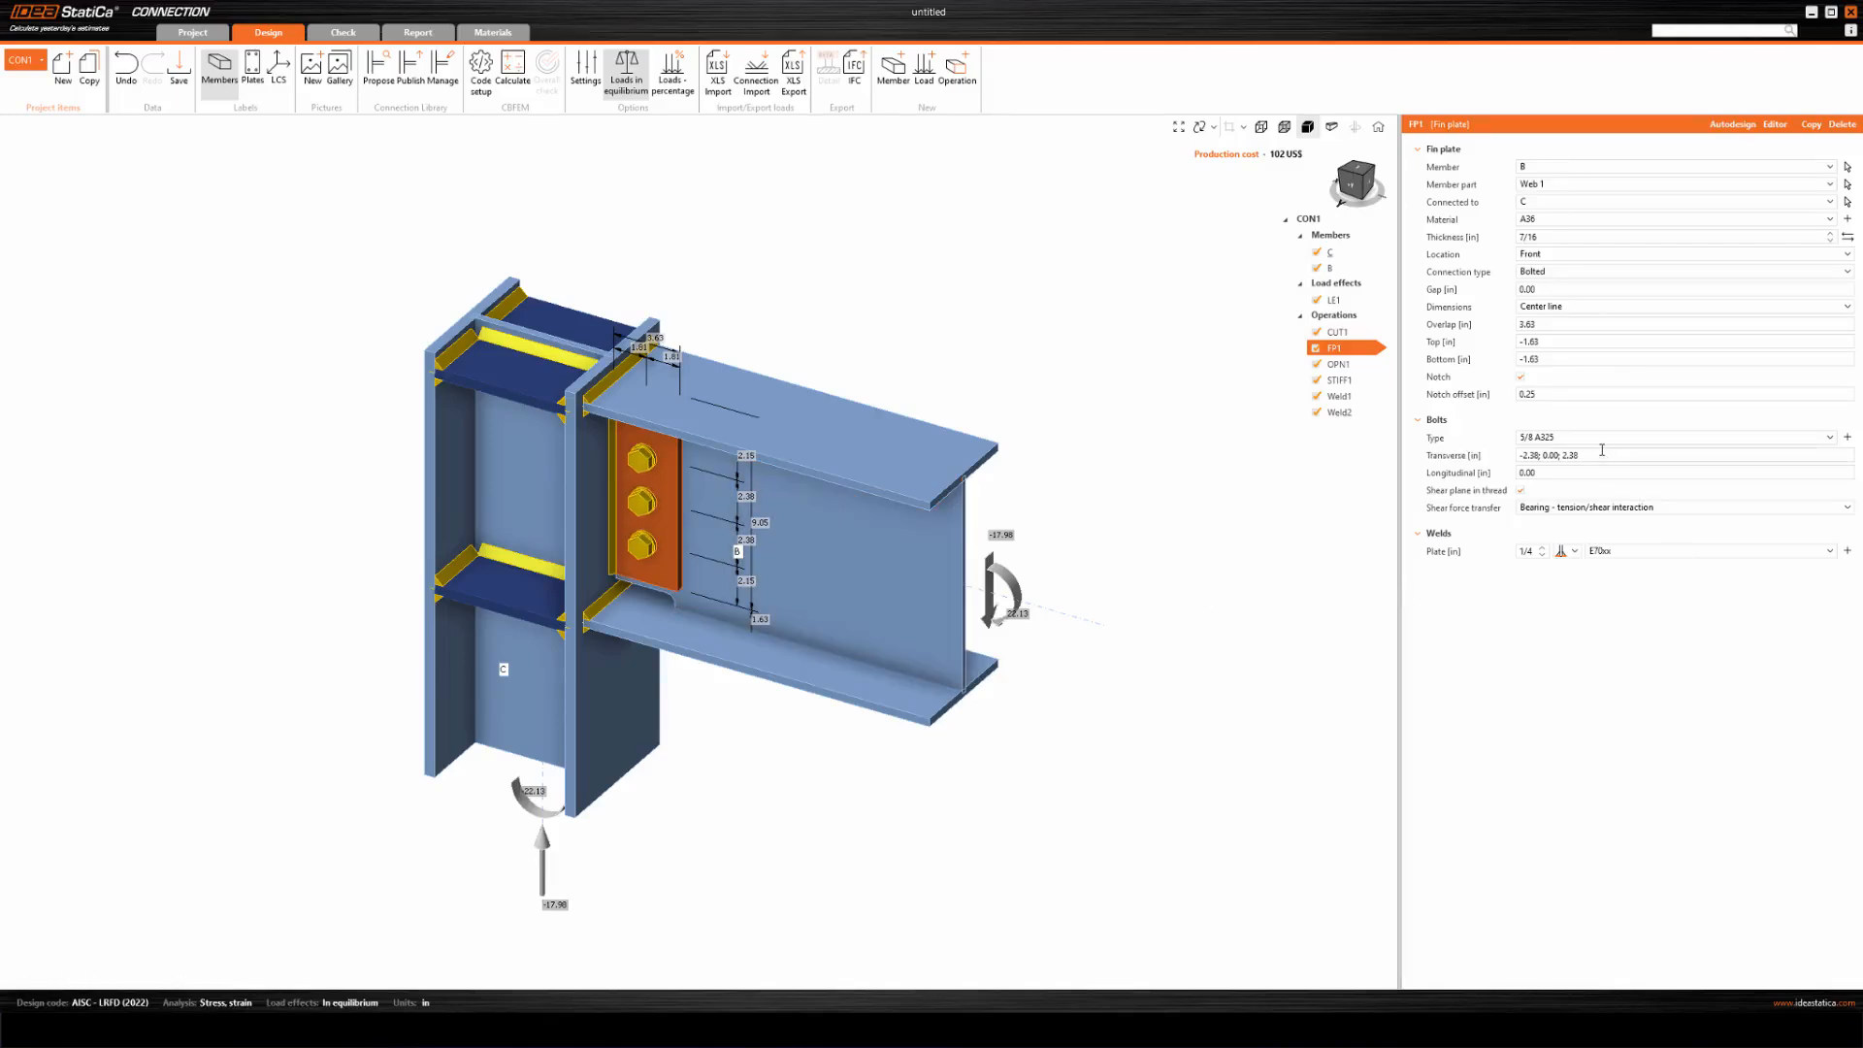
{"action": "left_click", "coordinate": [1558, 456]}
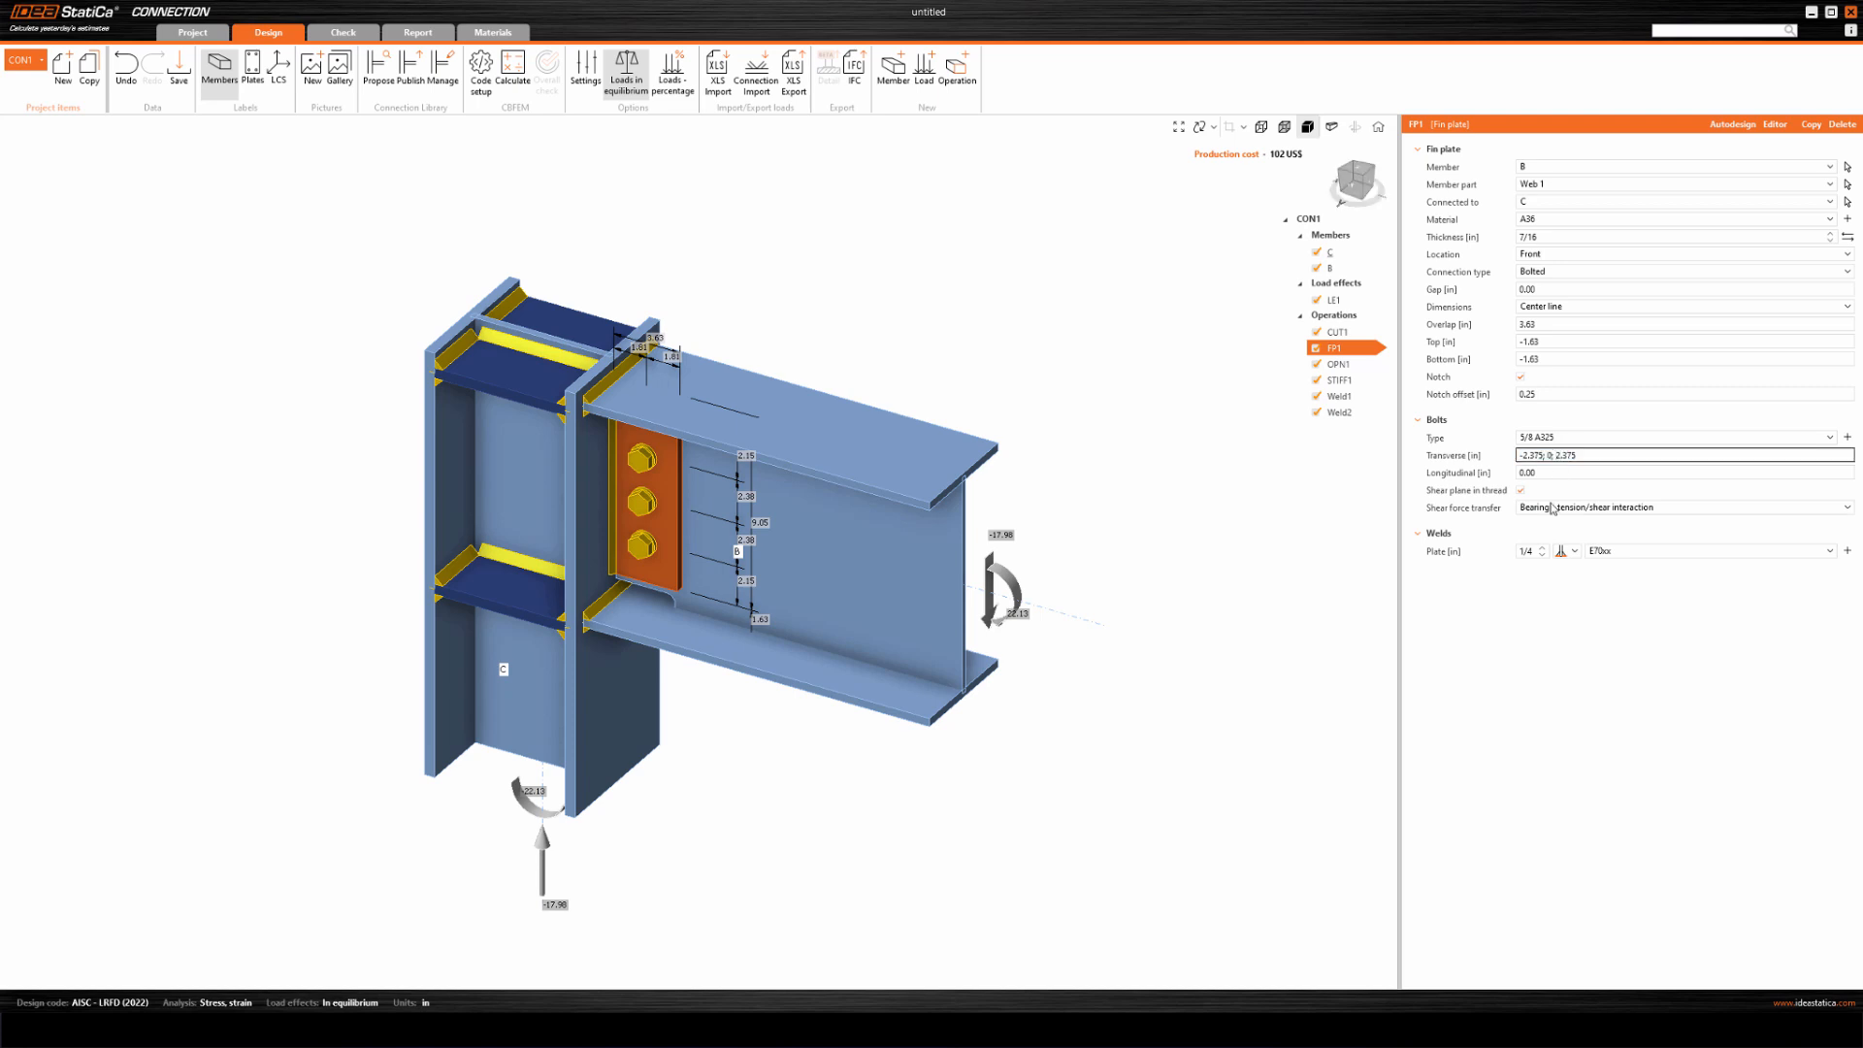
{"action": "key", "text": "Return"}
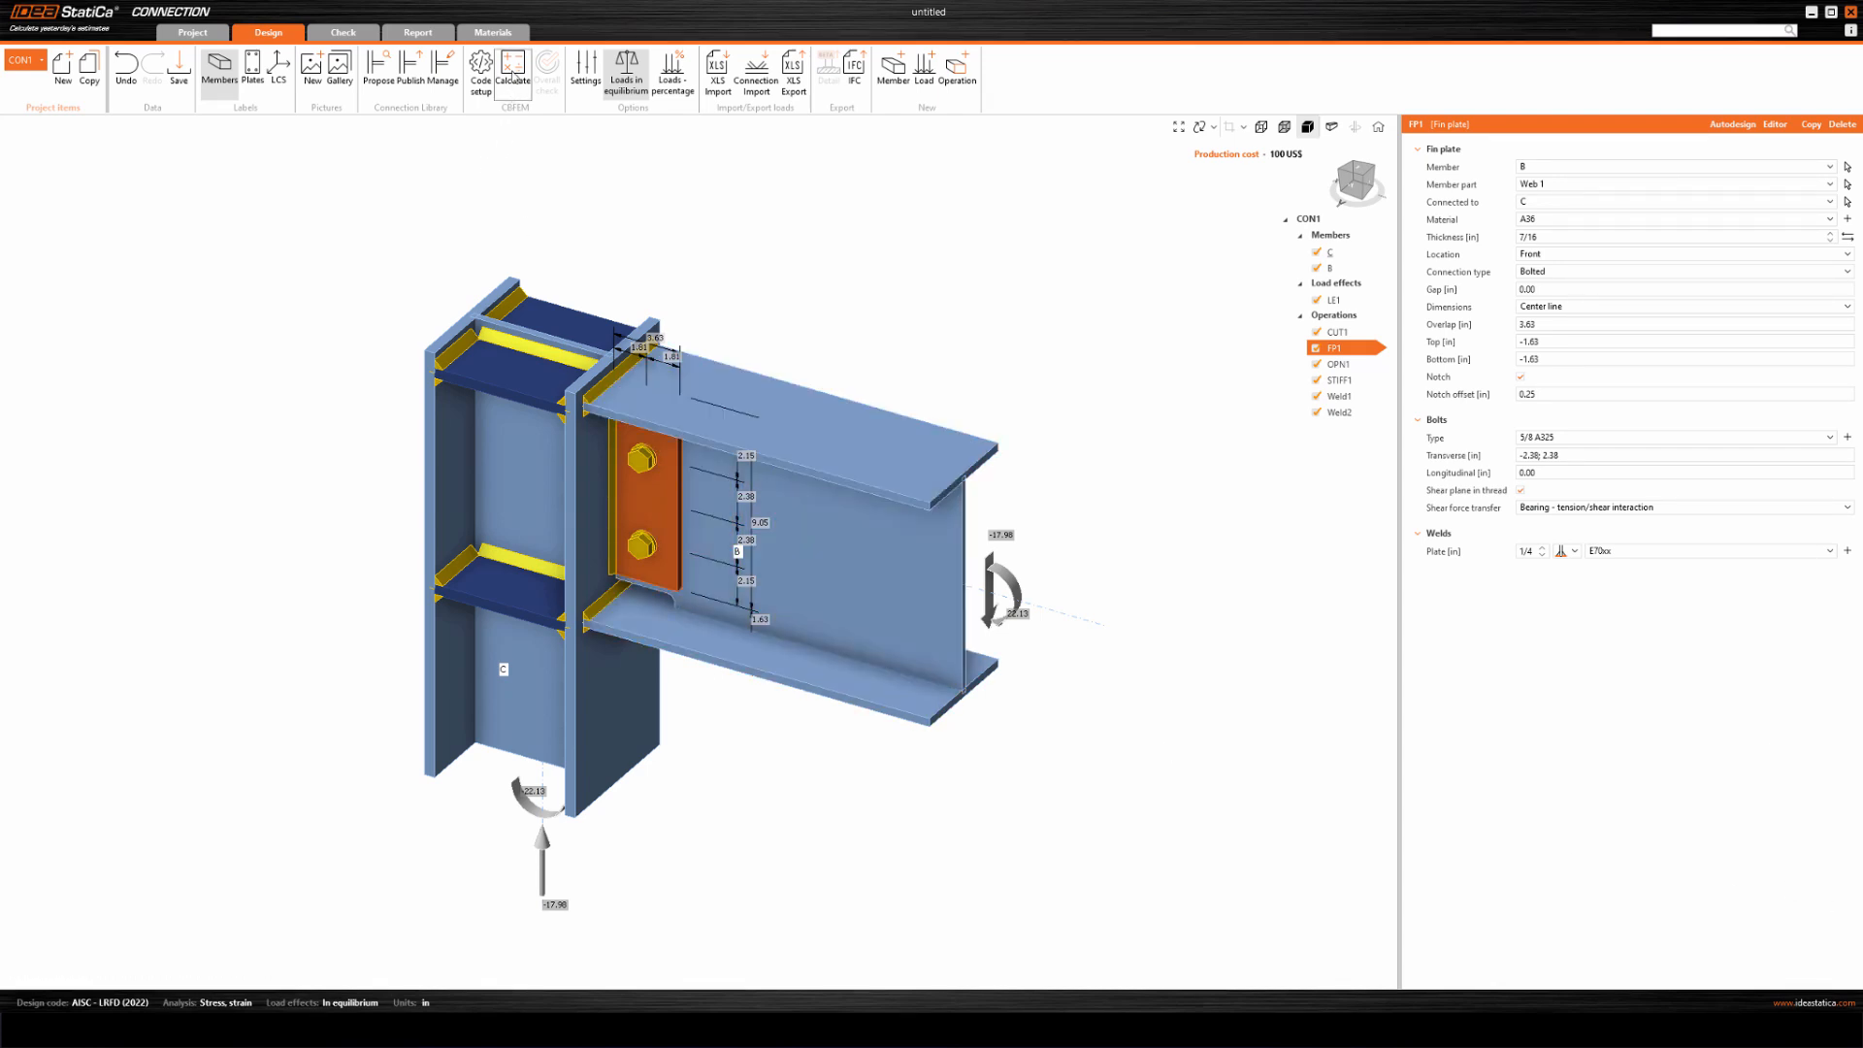
{"action": "left_click", "coordinate": [513, 83]}
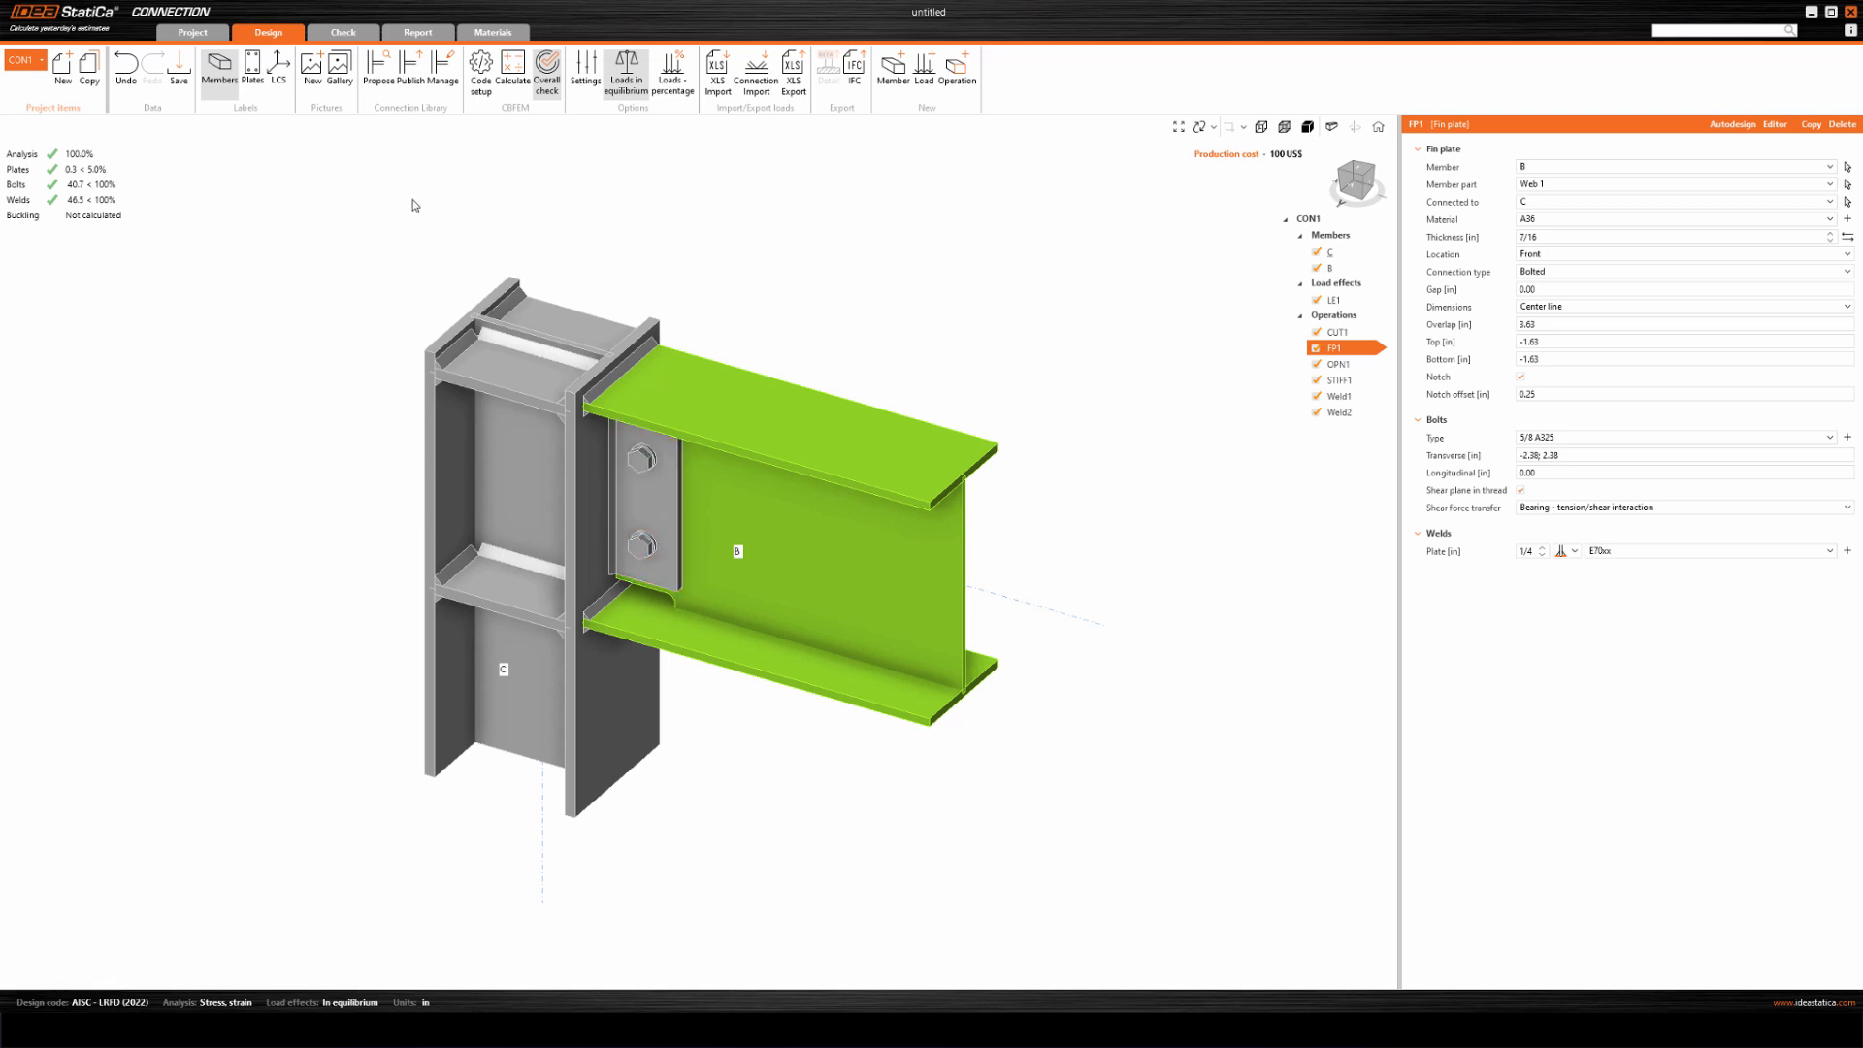
Set the Vz shear force on beam B in load effect LE1 to 40 kip and calculate the connection.
{"action": "left_click", "coordinate": [1333, 300]}
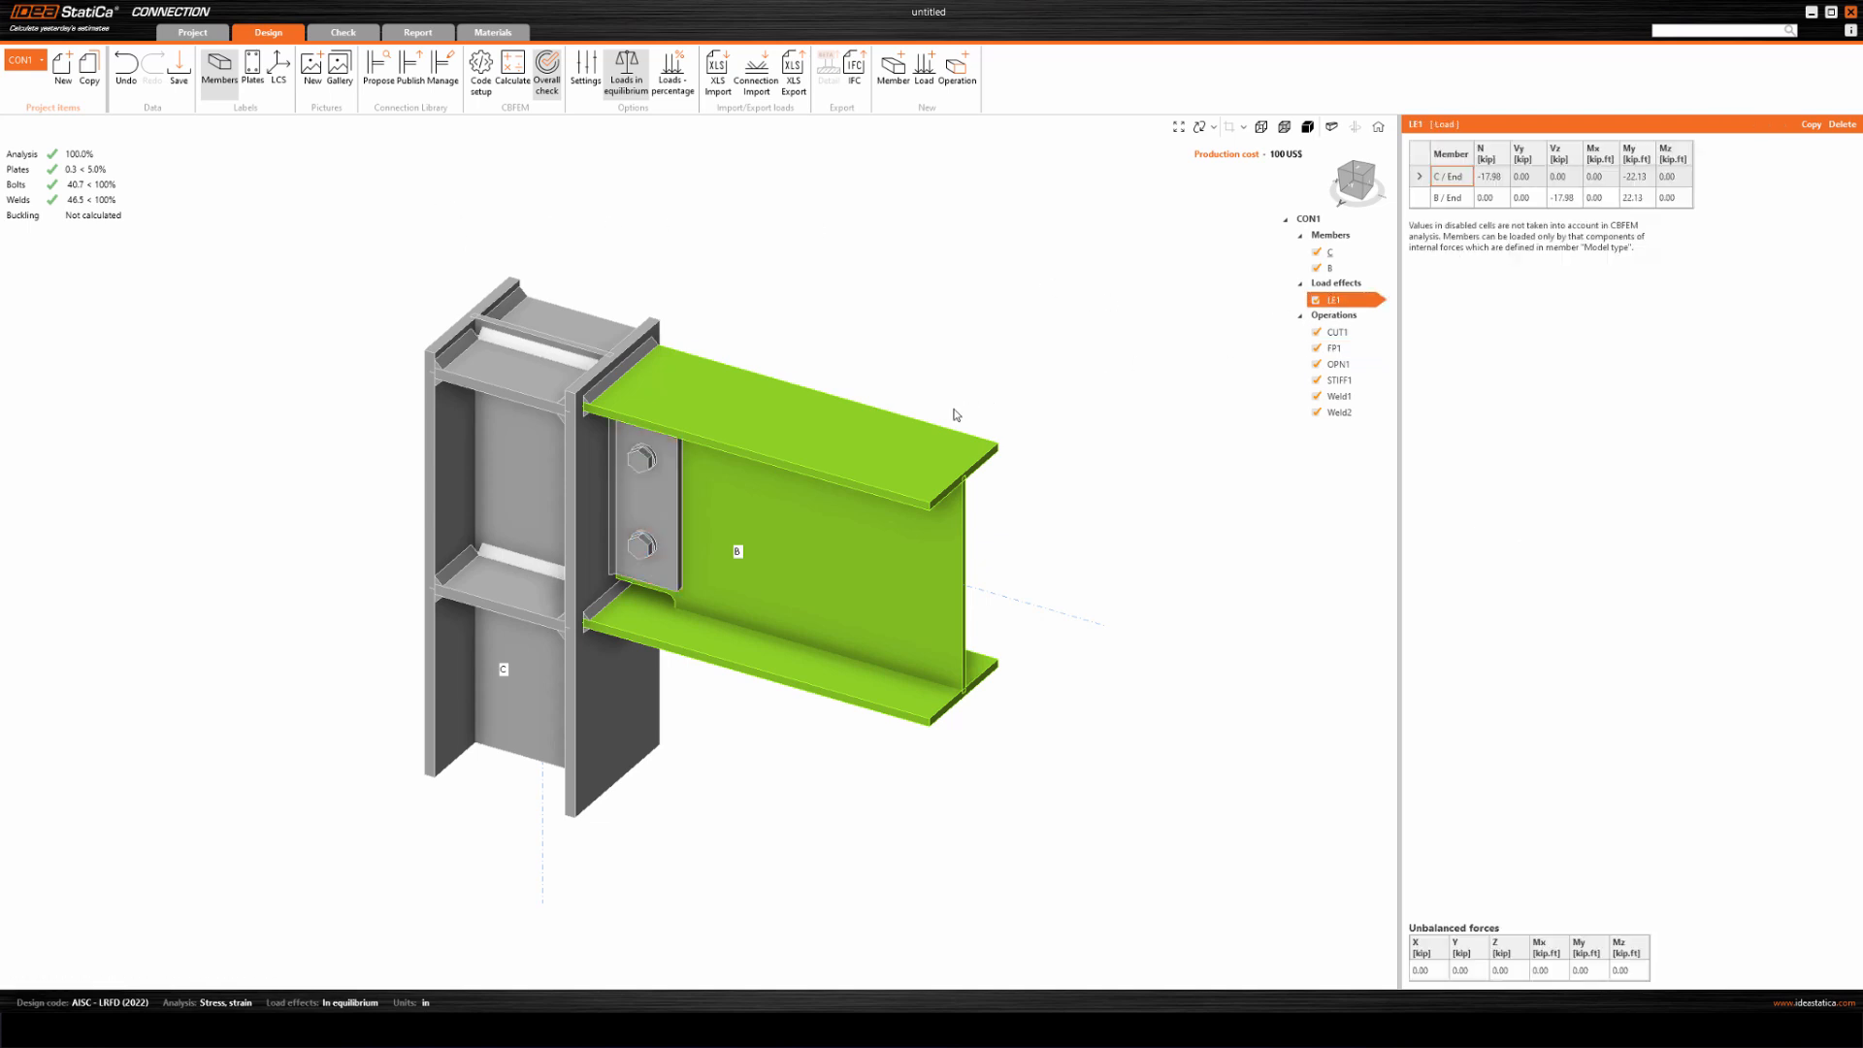
{"action": "left_click", "coordinate": [1306, 130]}
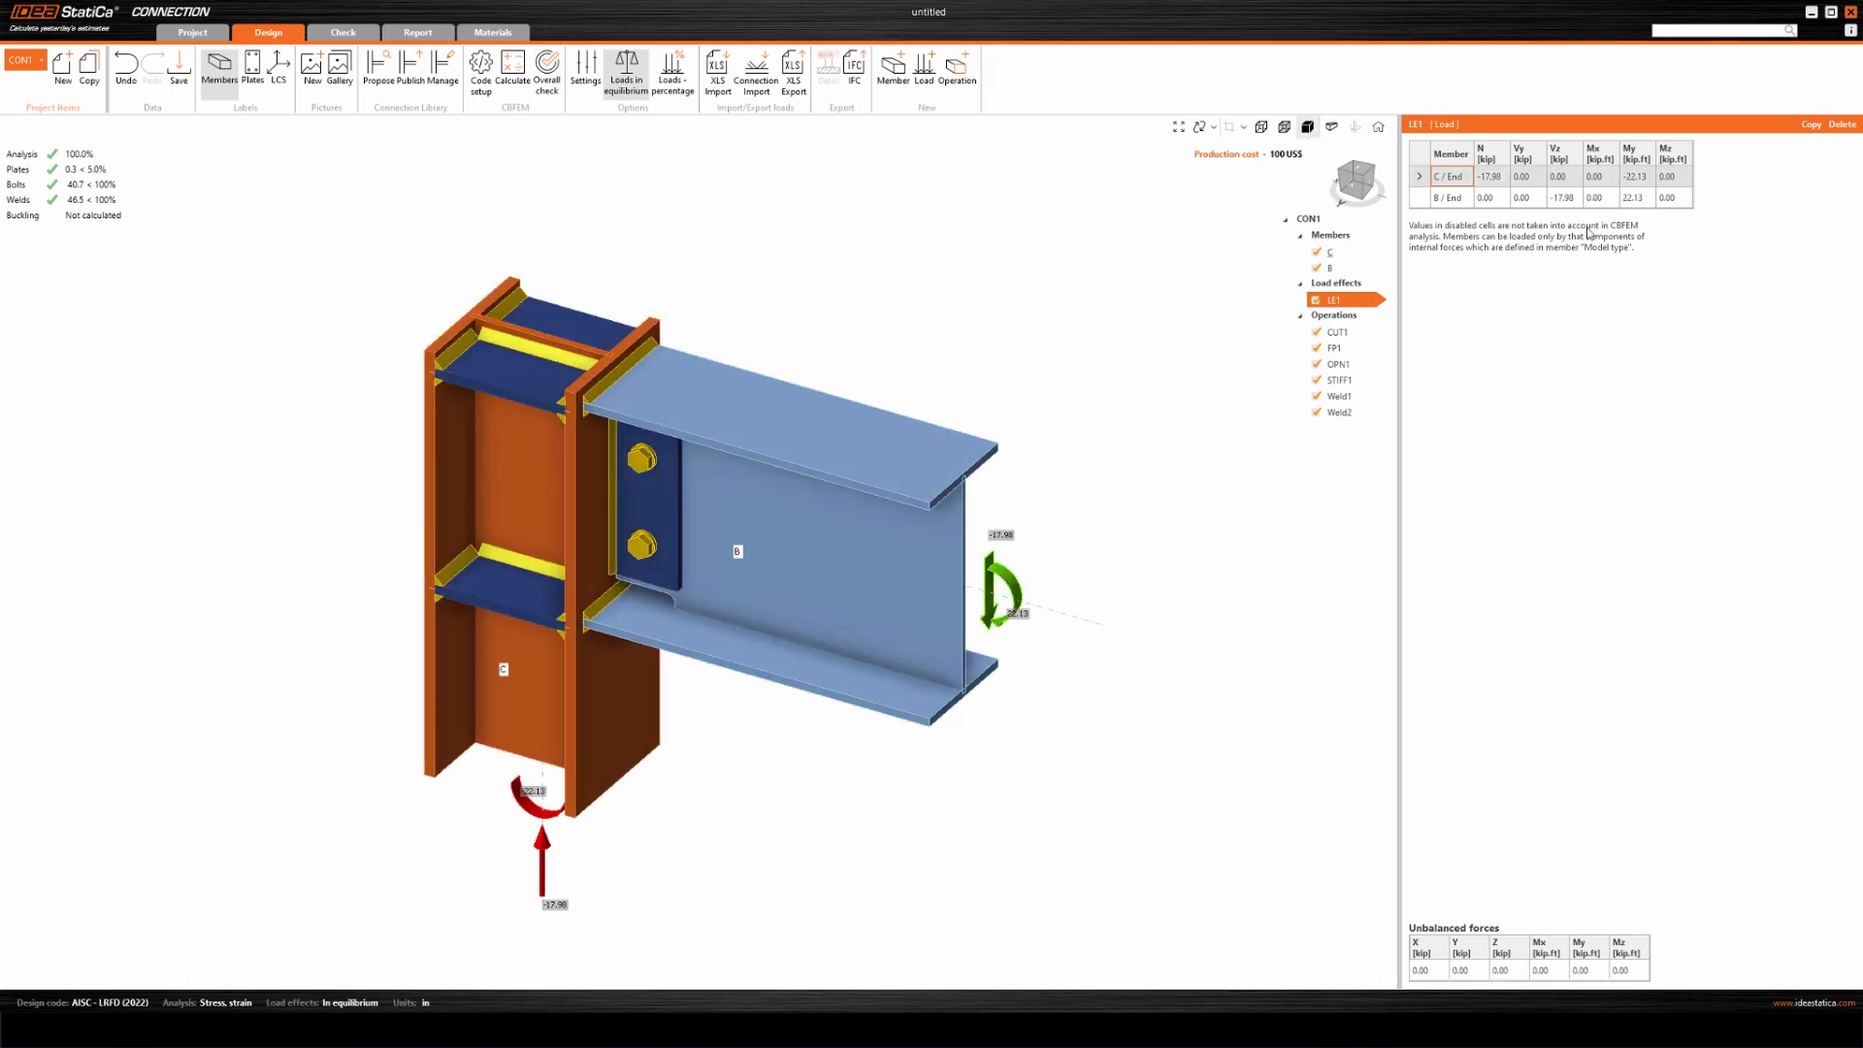
{"action": "left_click", "coordinate": [1569, 199]}
{"action": "left_click_drag", "start_coordinate": [1579, 200], "coordinate": [1511, 215]}
{"action": "type", "text": "472"}
{"action": "type", "text": "40"}
{"action": "key", "text": "Tab"}
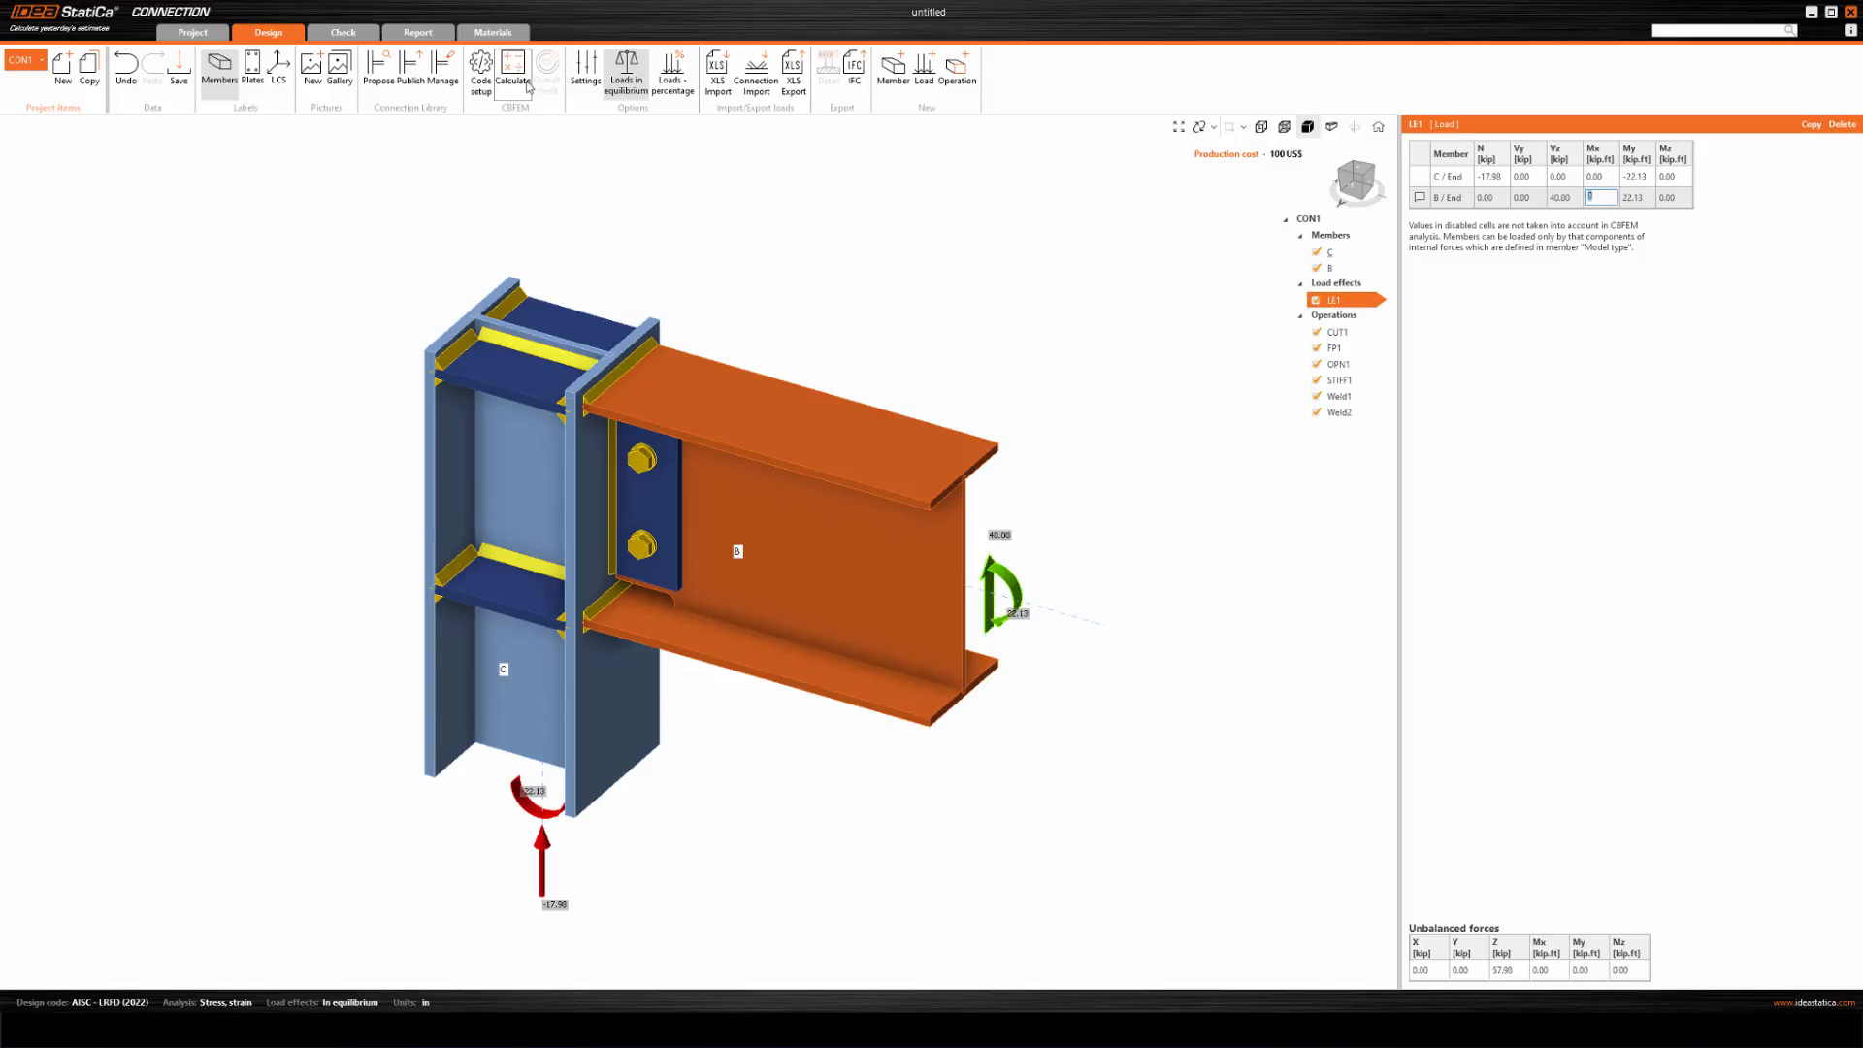
{"action": "left_click", "coordinate": [524, 78]}
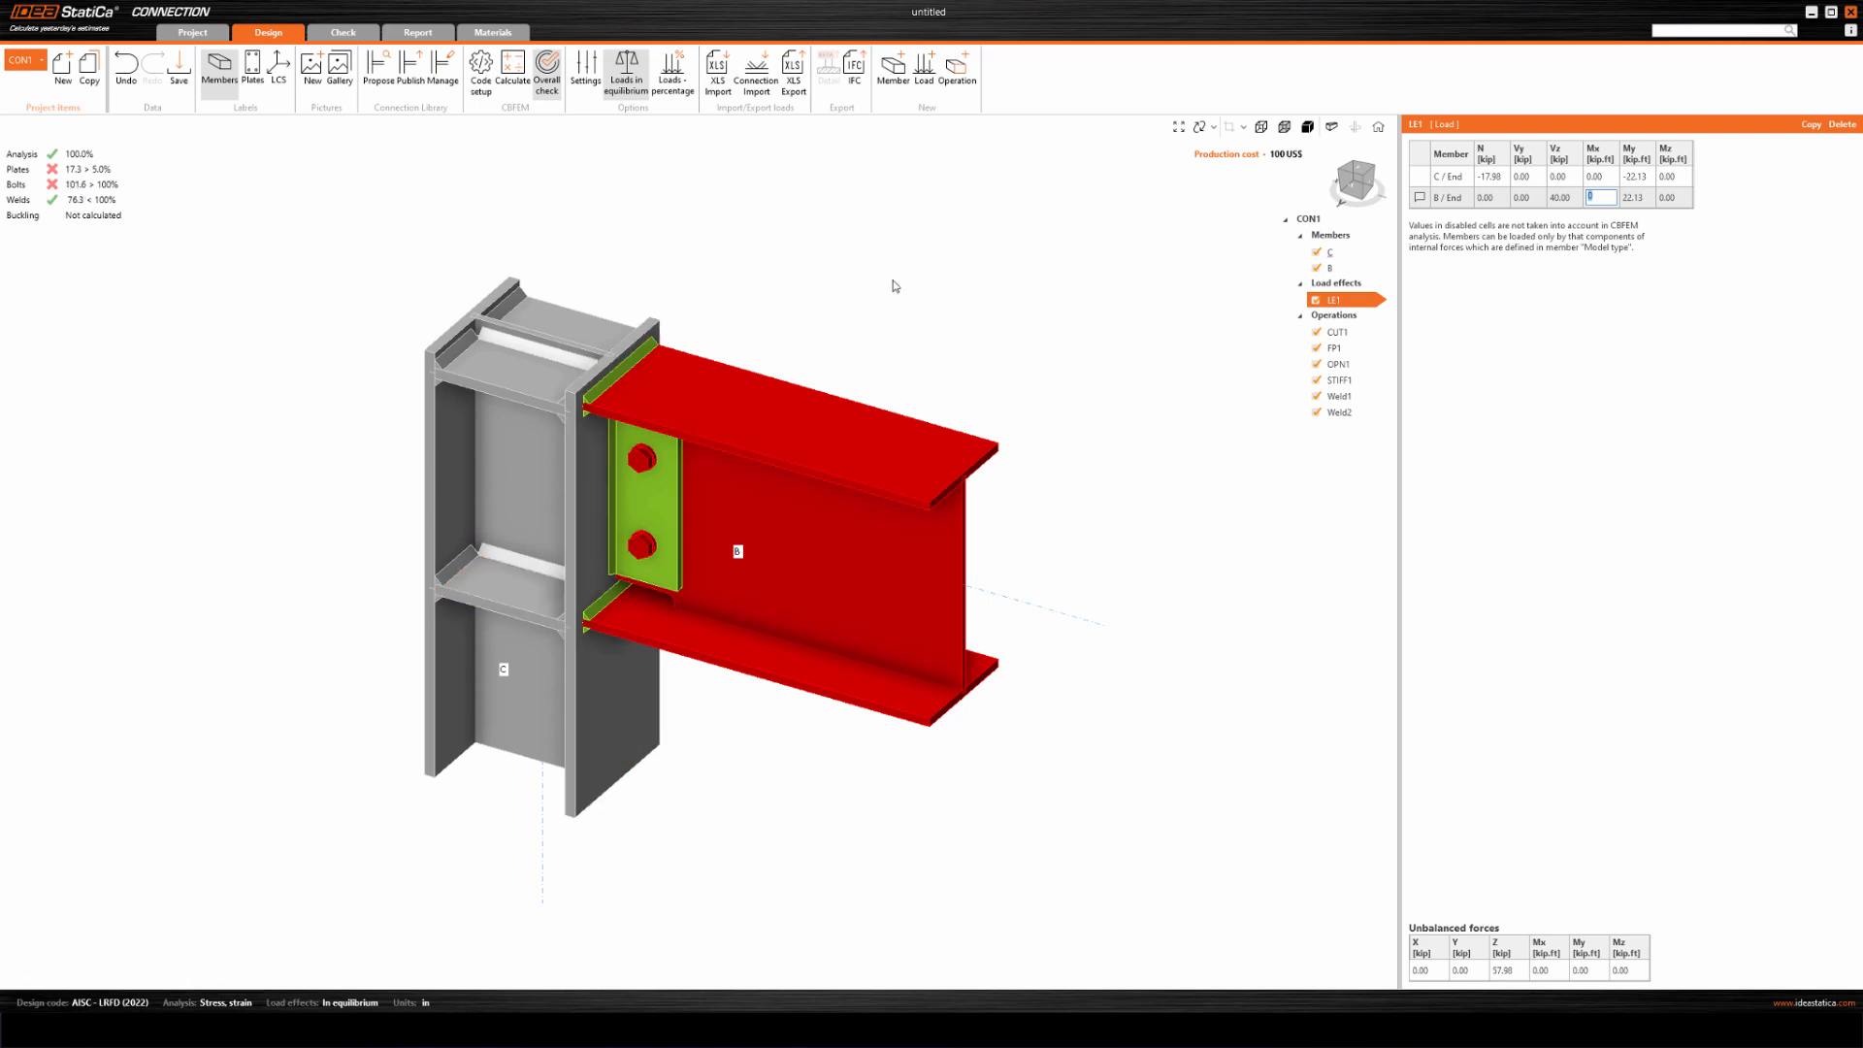
{"action": "middle_click_drag", "start_coordinate": [891, 283], "coordinate": [903, 291]}
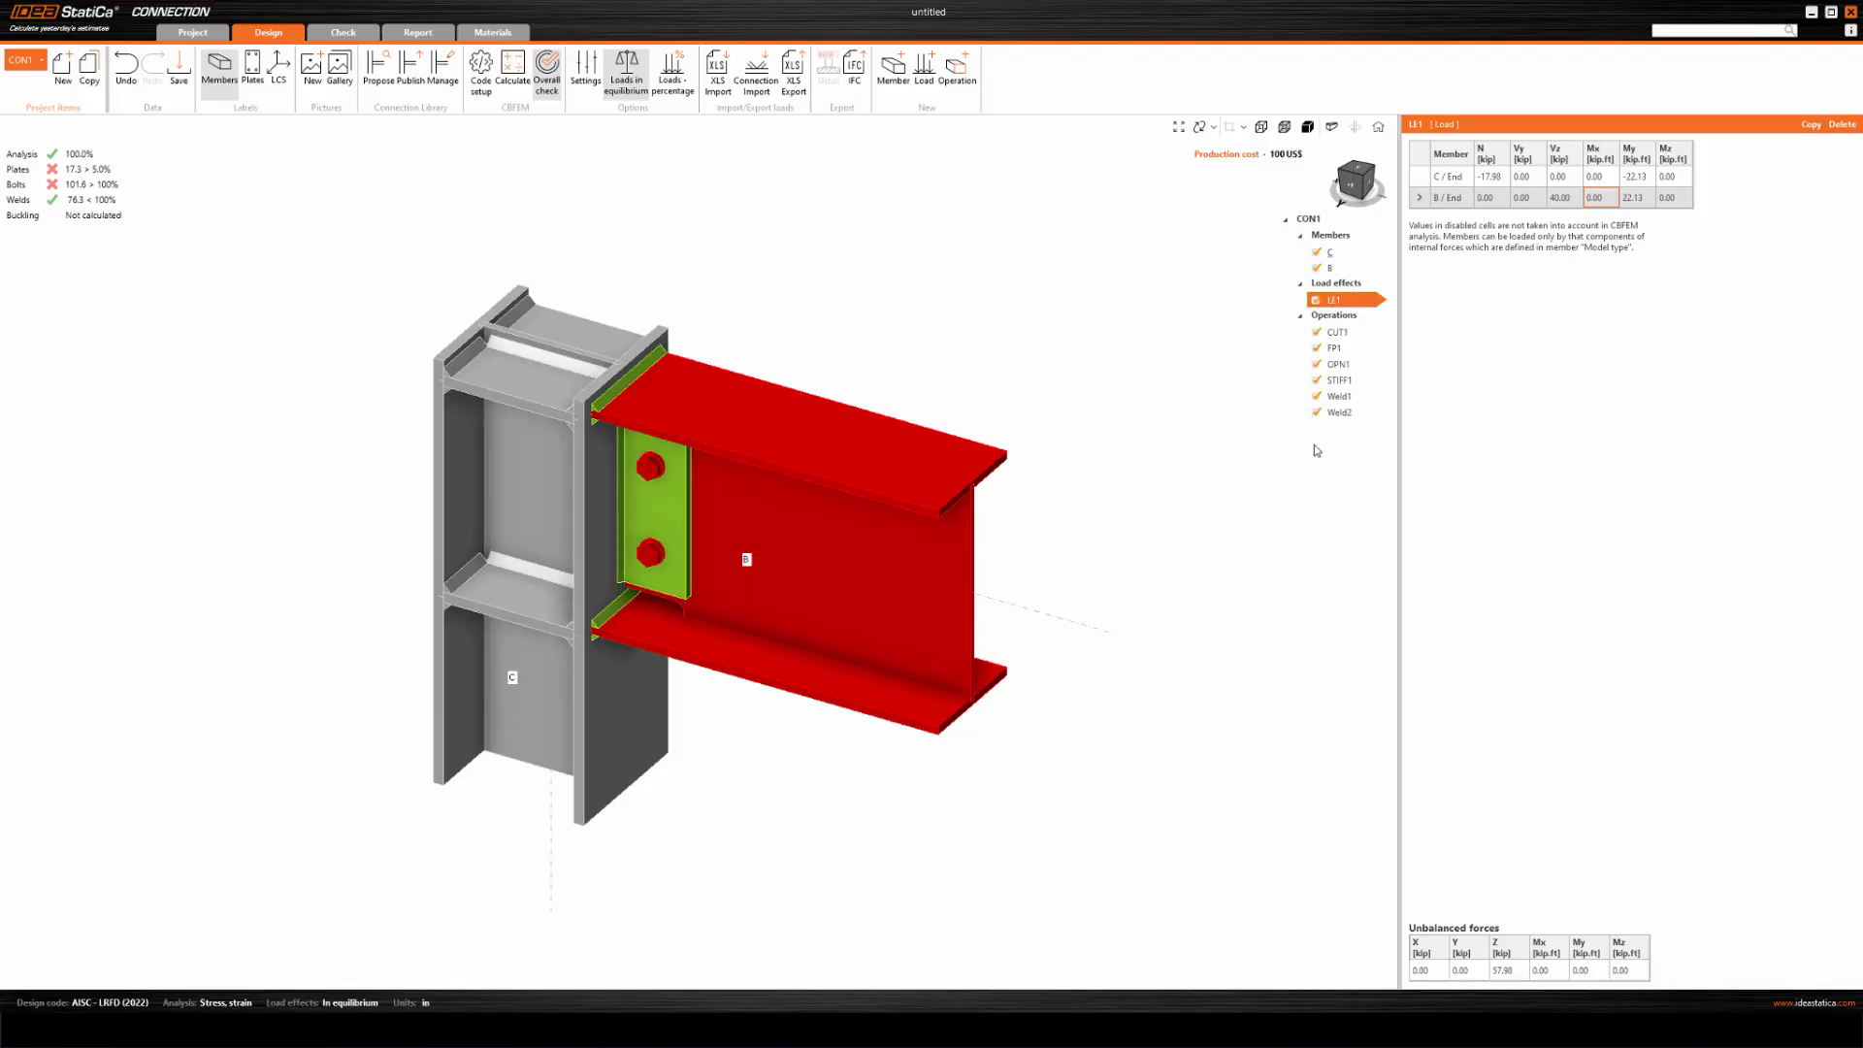
Run the autodesign of bolts on fin plate FP1 and recalculate the connection.
{"action": "right_click", "coordinate": [1336, 349]}
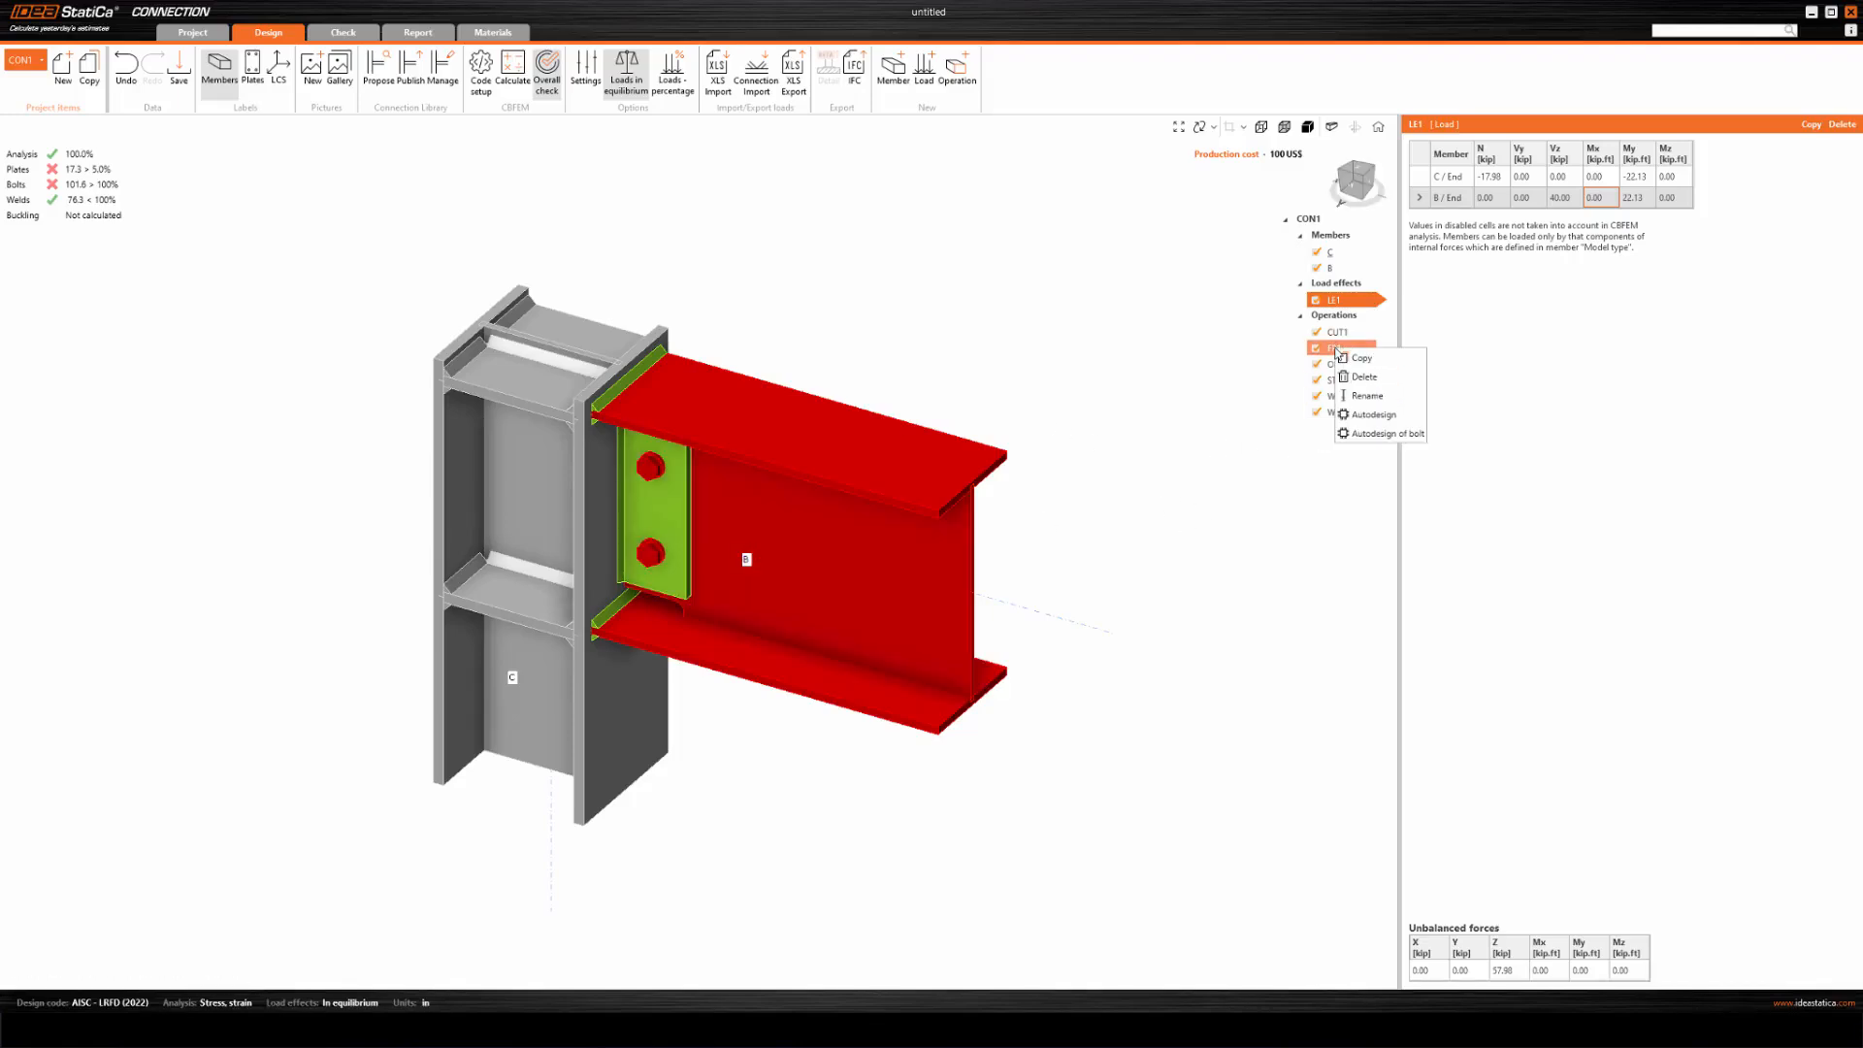
{"action": "left_click", "coordinate": [1381, 433]}
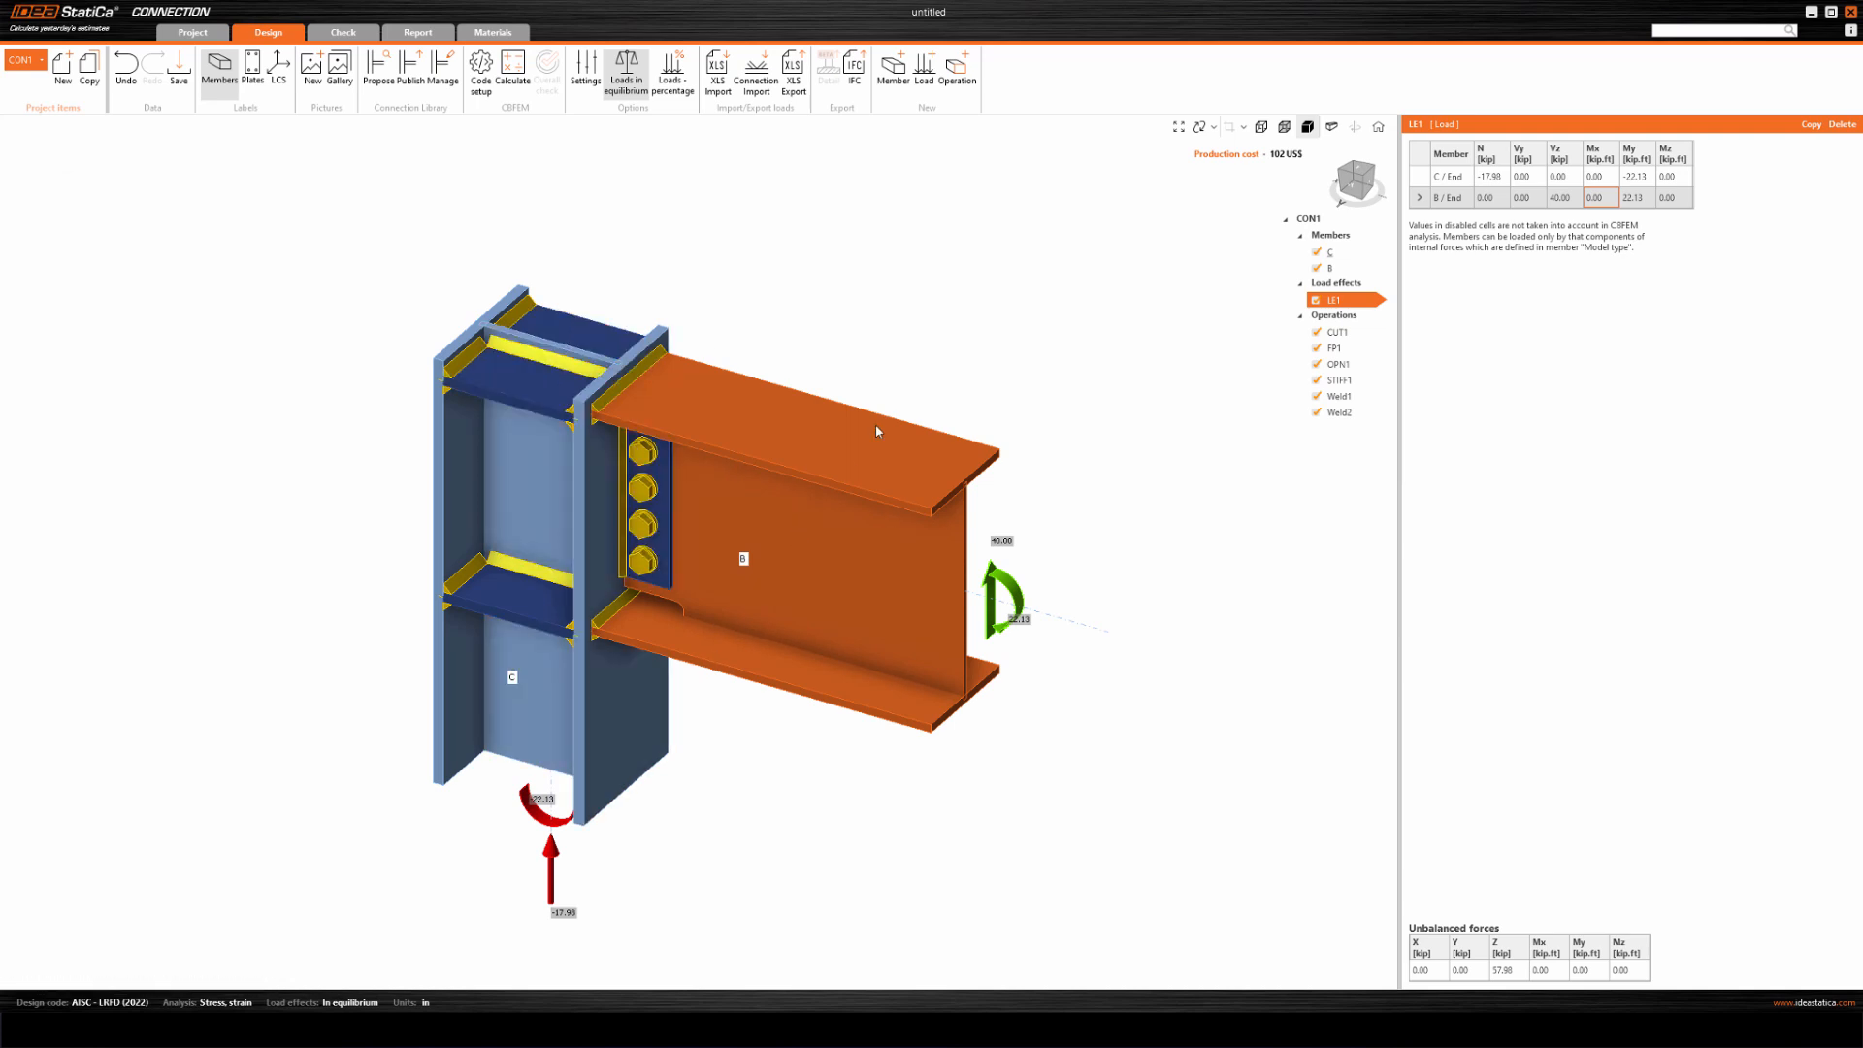
{"action": "middle_click_drag", "start_coordinate": [903, 346], "coordinate": [886, 338]}
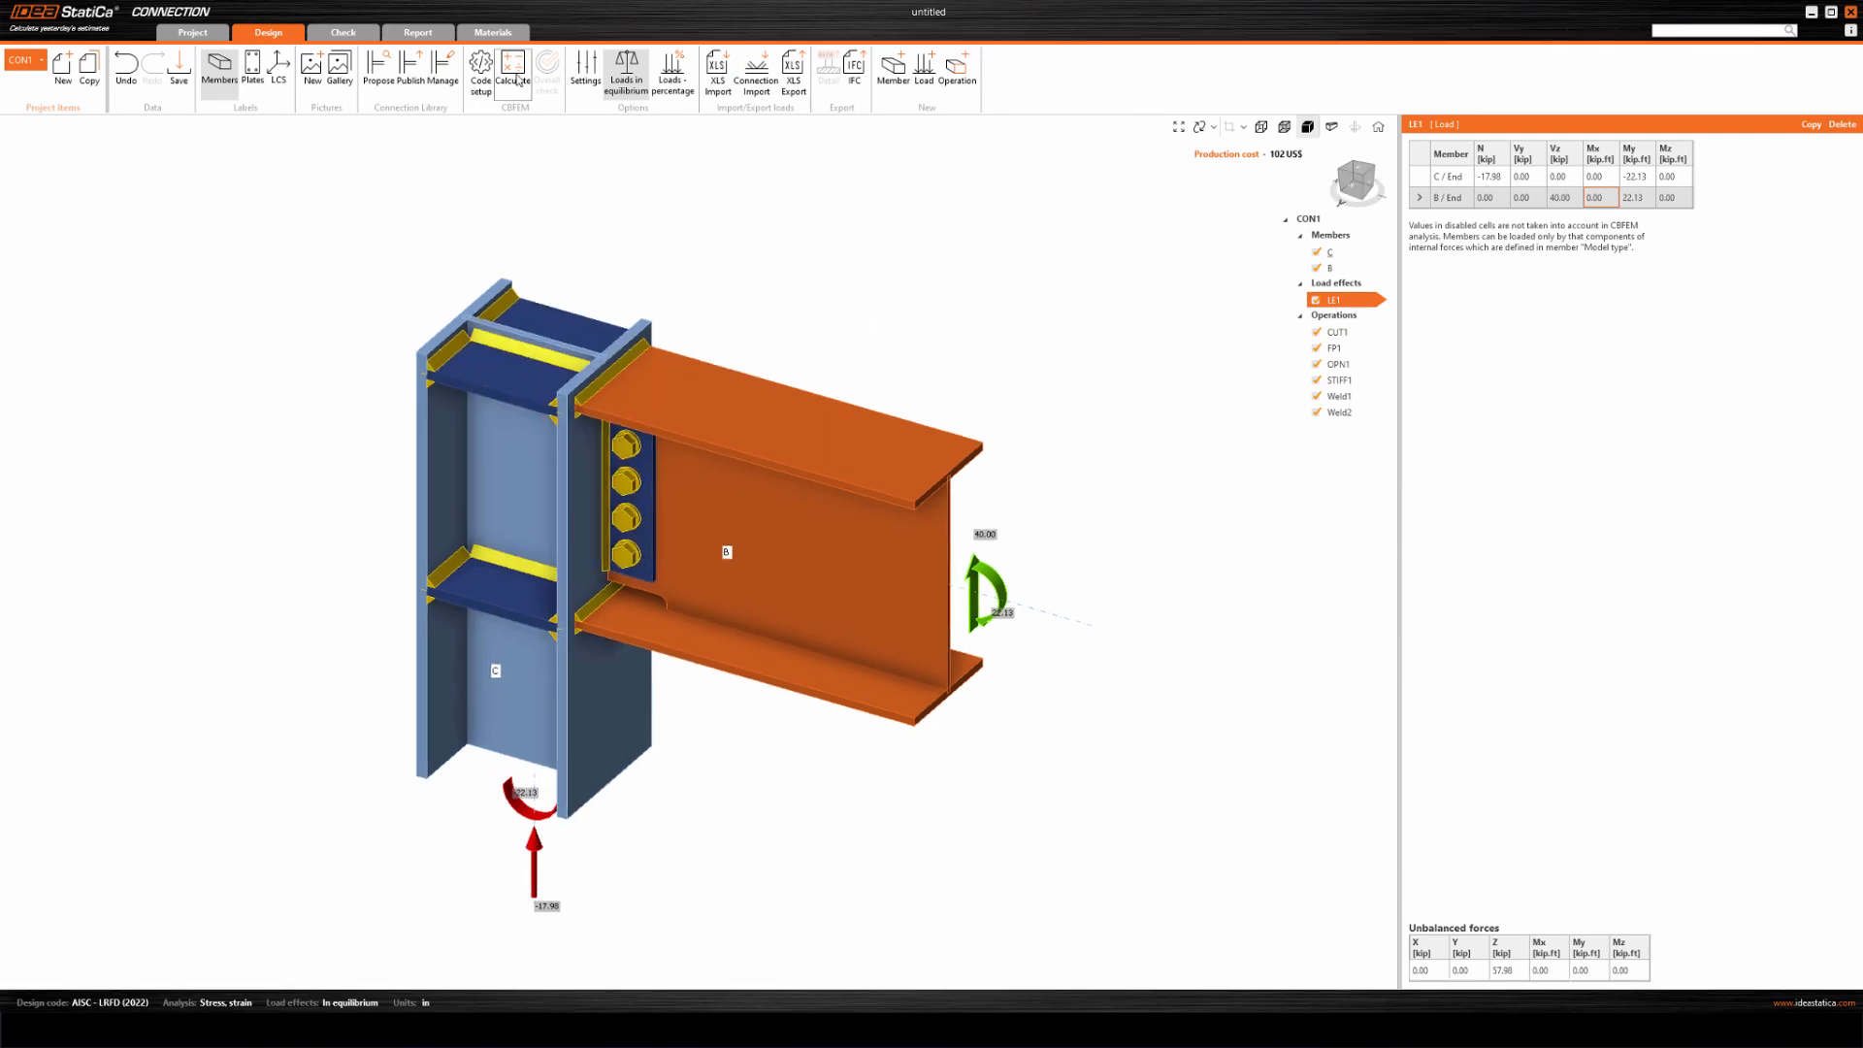
{"action": "left_click", "coordinate": [513, 70]}
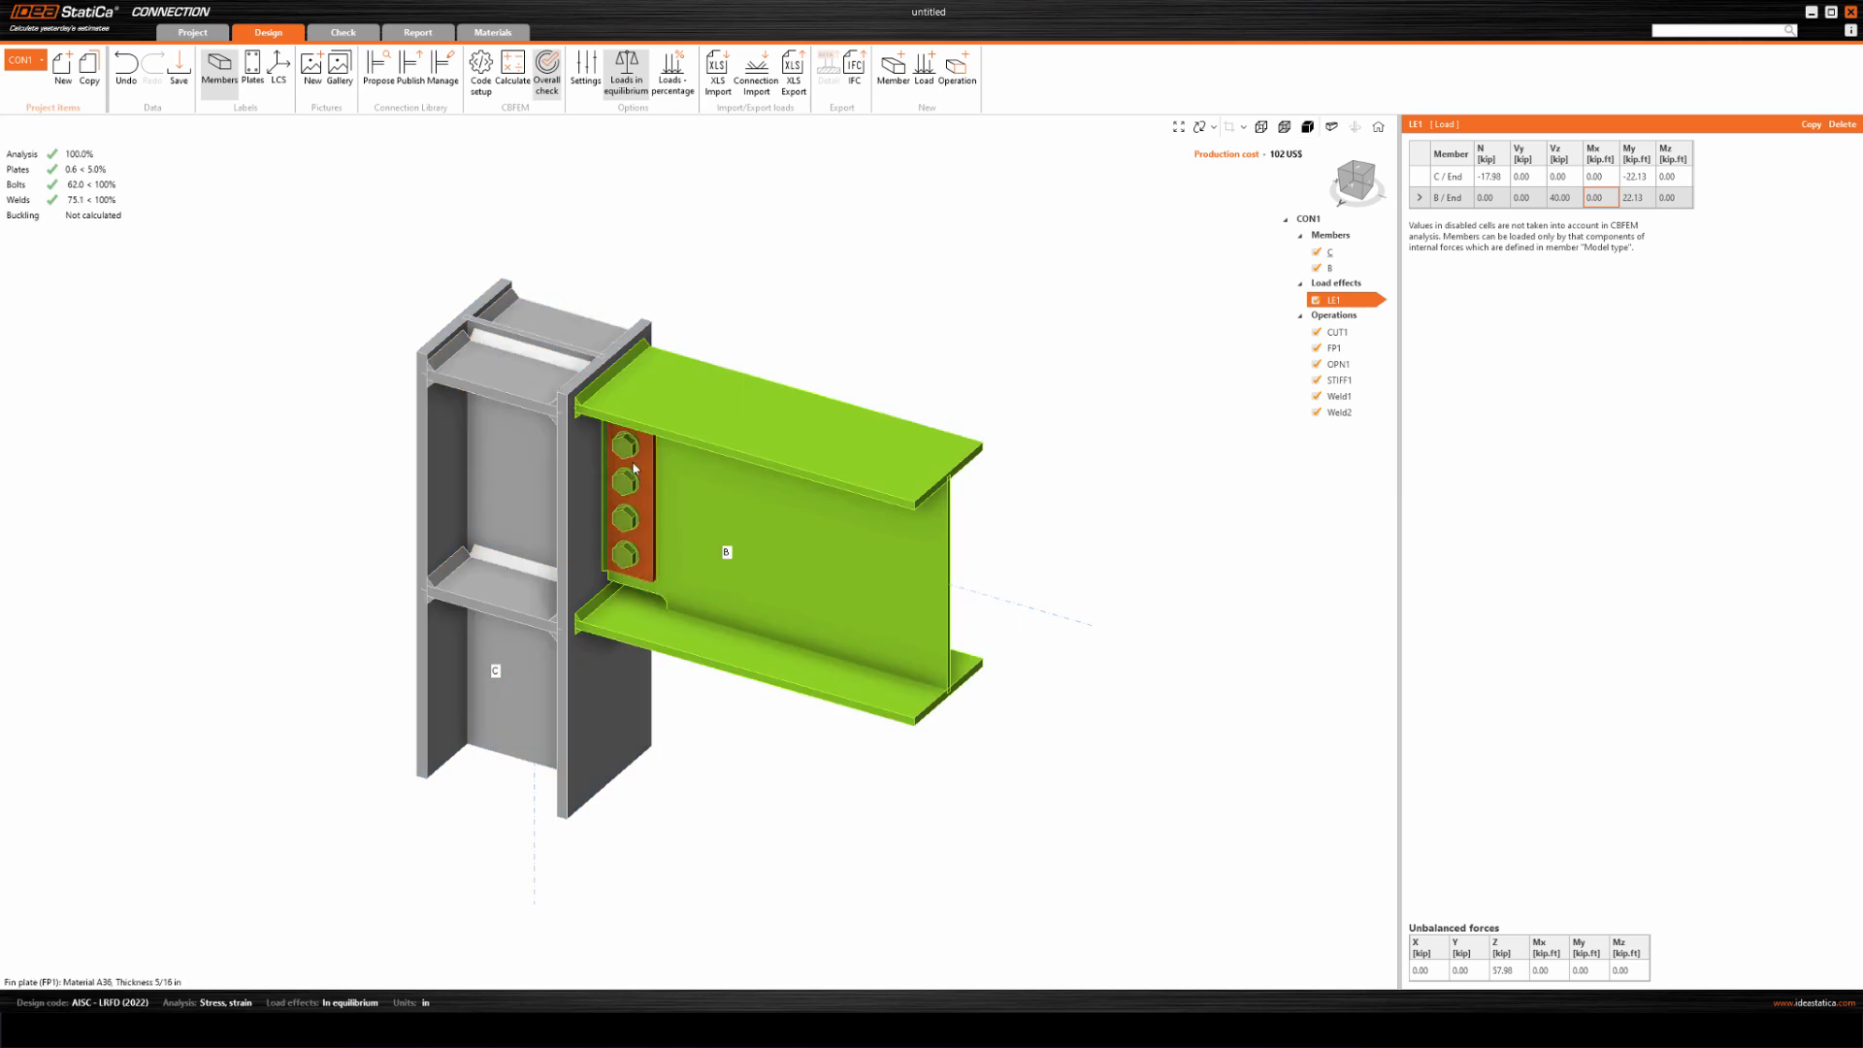
{"action": "middle_click_drag", "start_coordinate": [712, 269], "coordinate": [713, 274]}
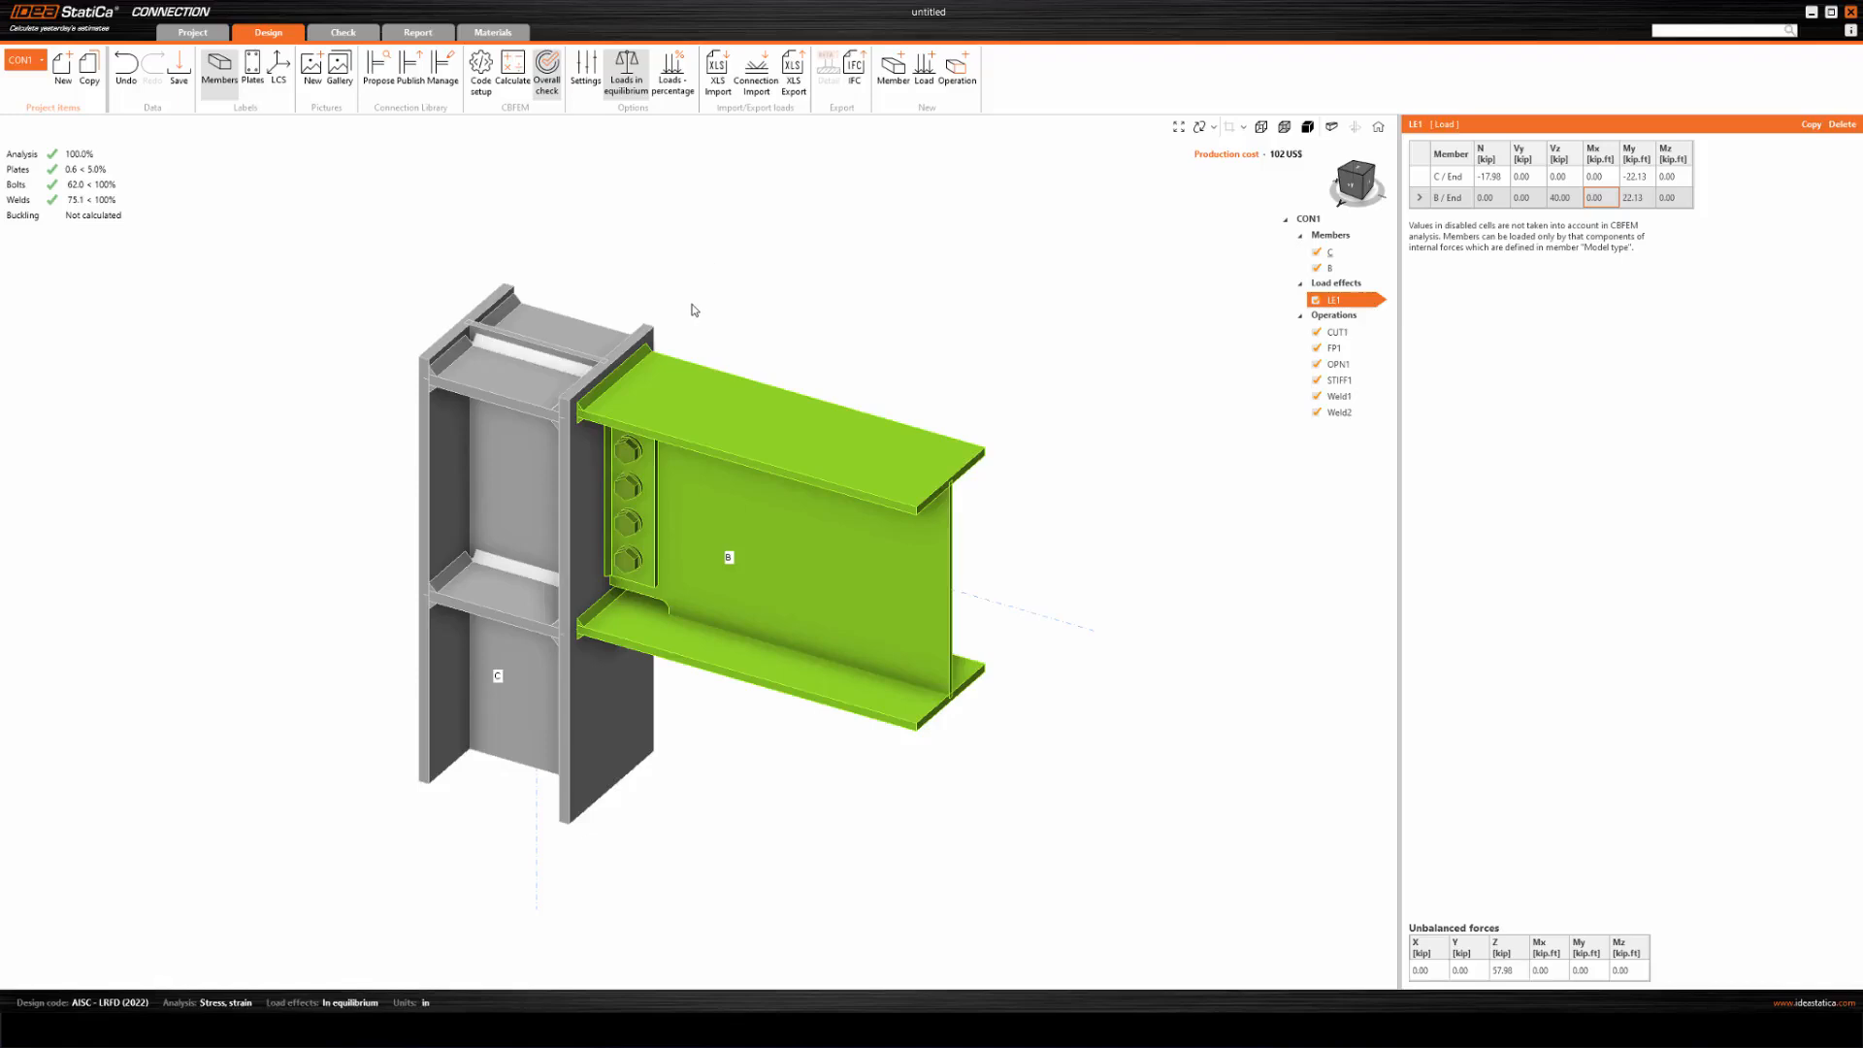
{"action": "mouse_move", "coordinate": [657, 254]}
{"action": "middle_mouse_down"}
{"action": "mouse_move", "coordinate": [671, 225]}
{"action": "mouse_move", "coordinate": [652, 251]}
{"action": "middle_mouse_up"}
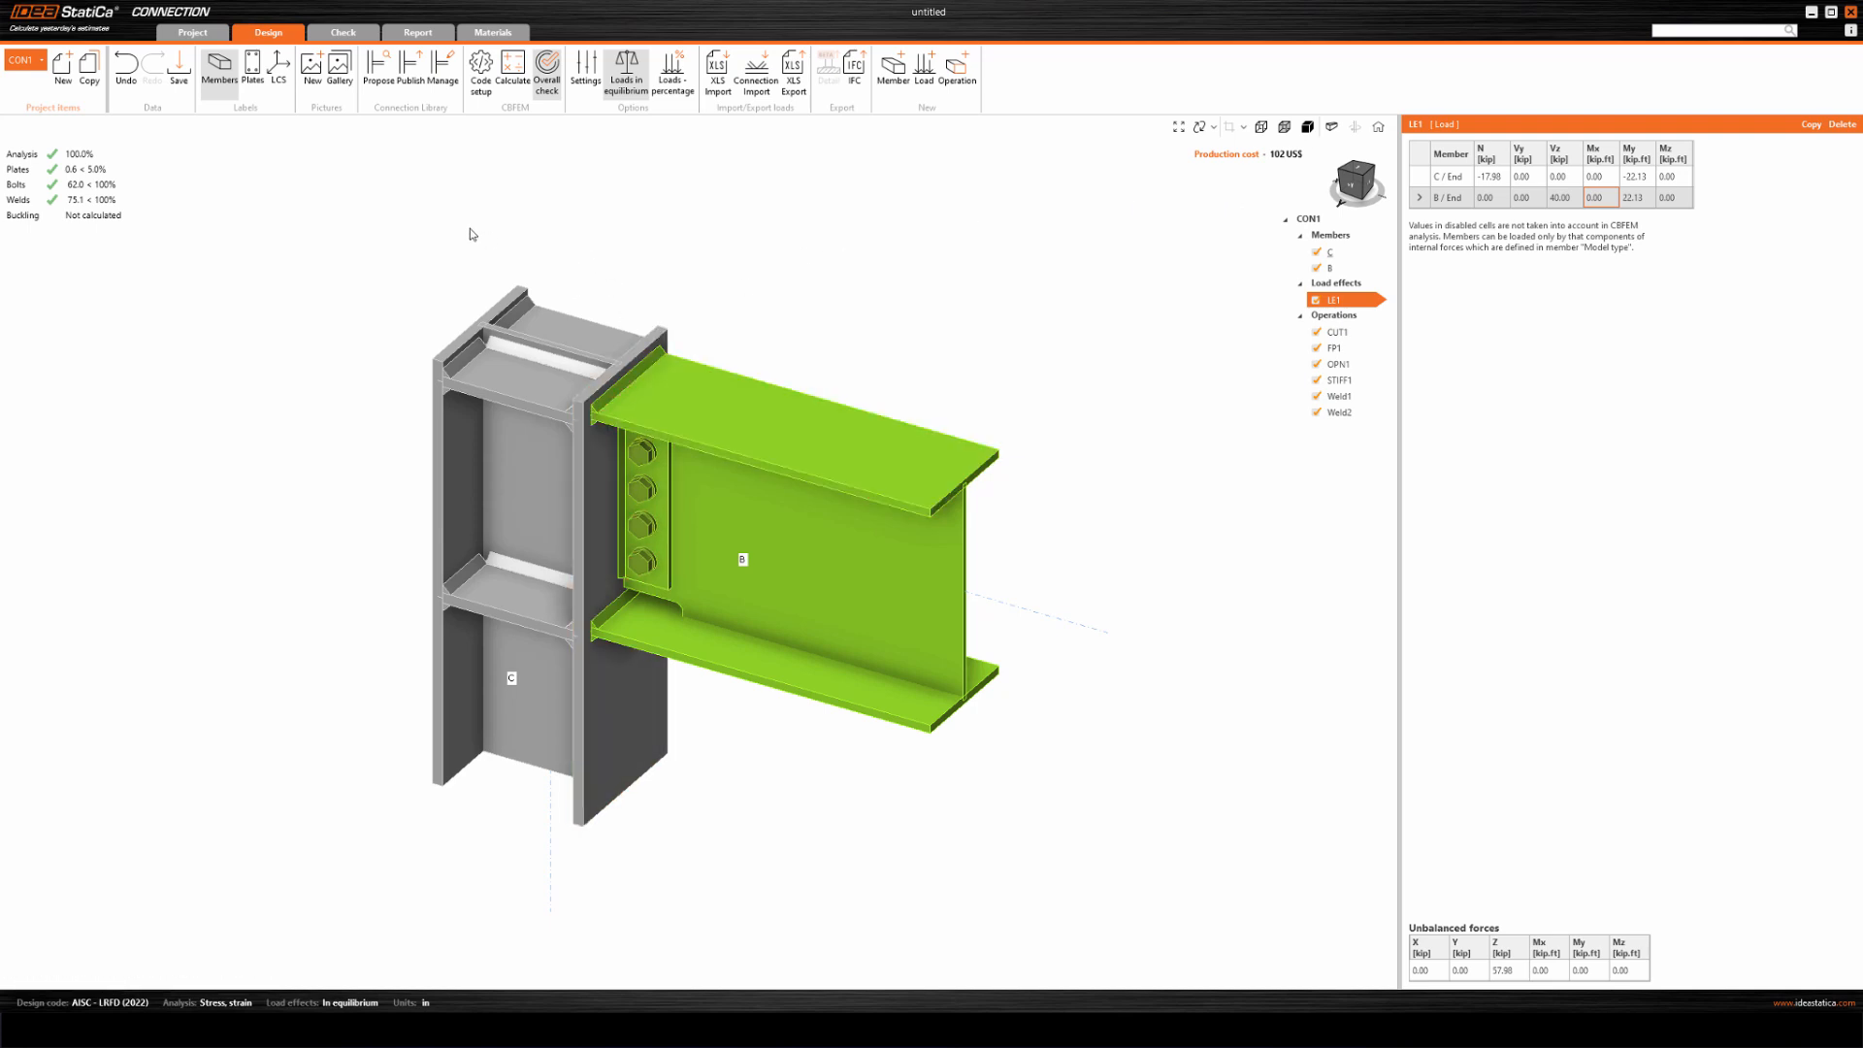
Review the Autodesign preferences in the design settings, covering weld sizing and the target utilization for bolts, and save them.
{"action": "left_click", "coordinate": [586, 85]}
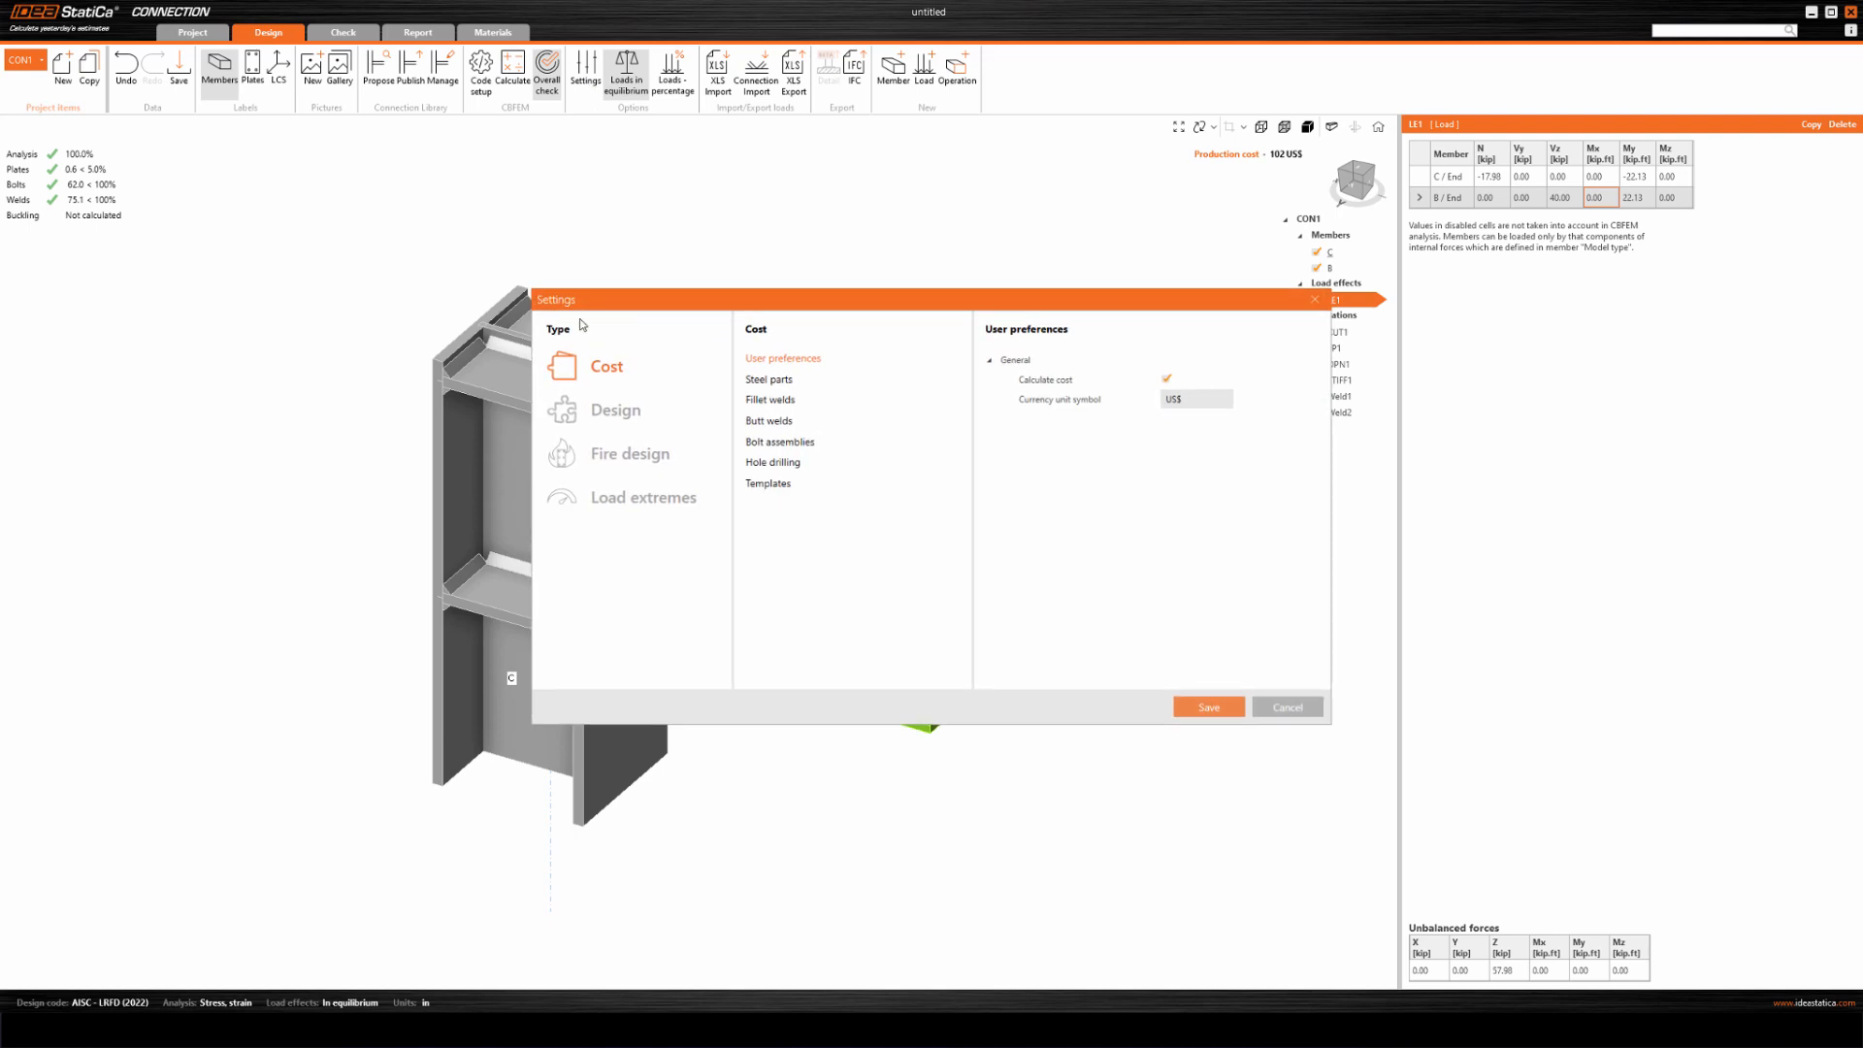
{"action": "left_click", "coordinate": [599, 416]}
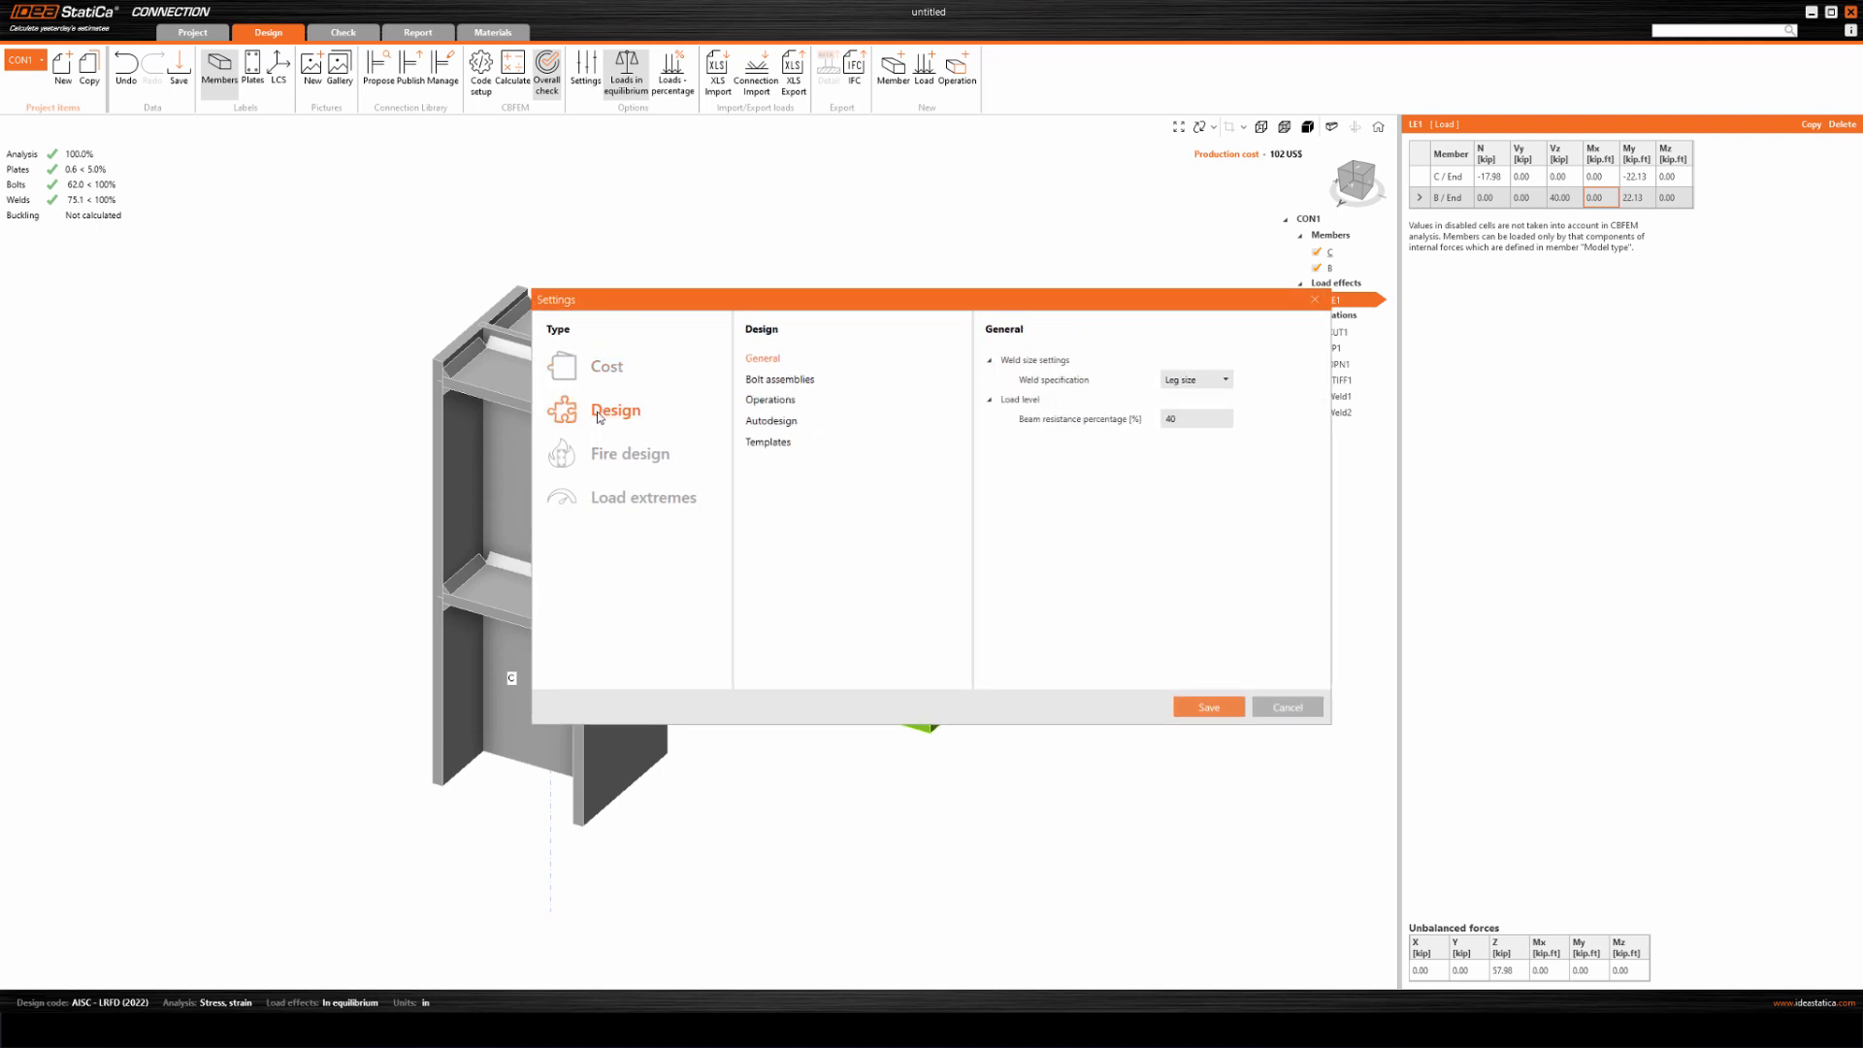
{"action": "left_click", "coordinate": [771, 420]}
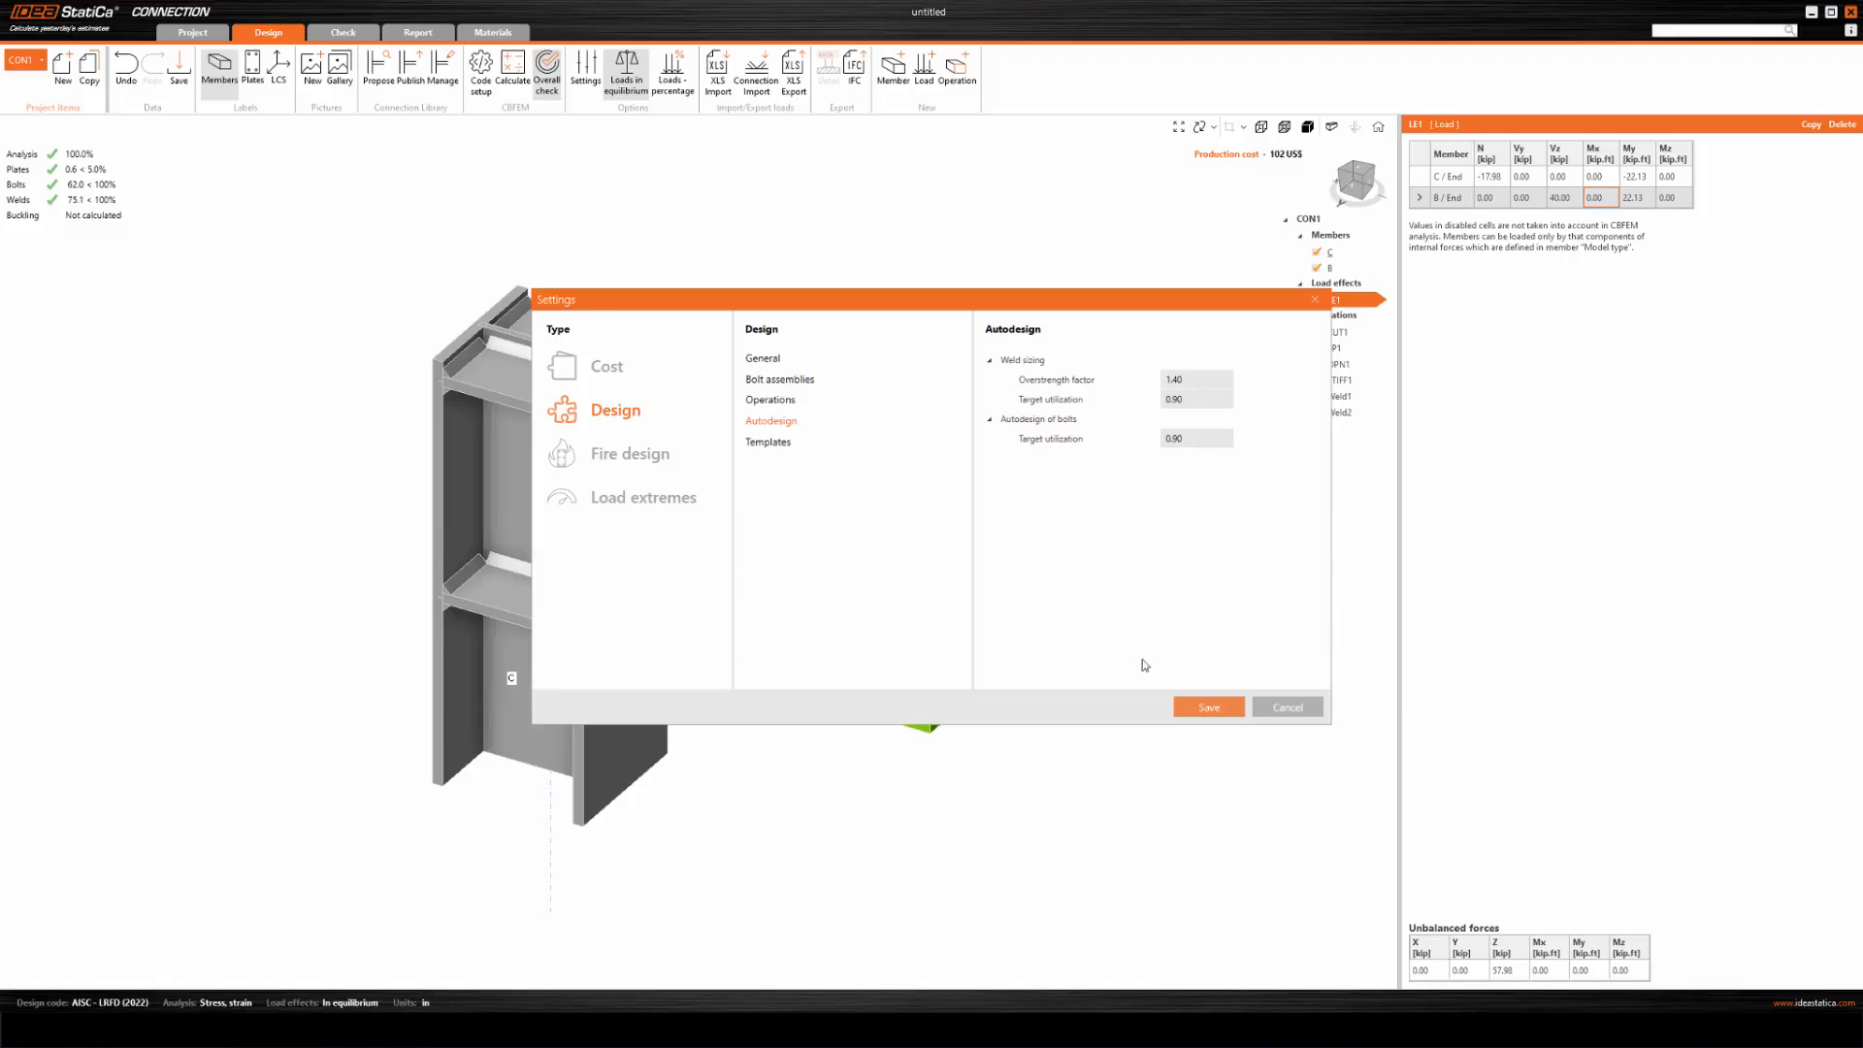
{"action": "left_click", "coordinate": [1203, 708]}
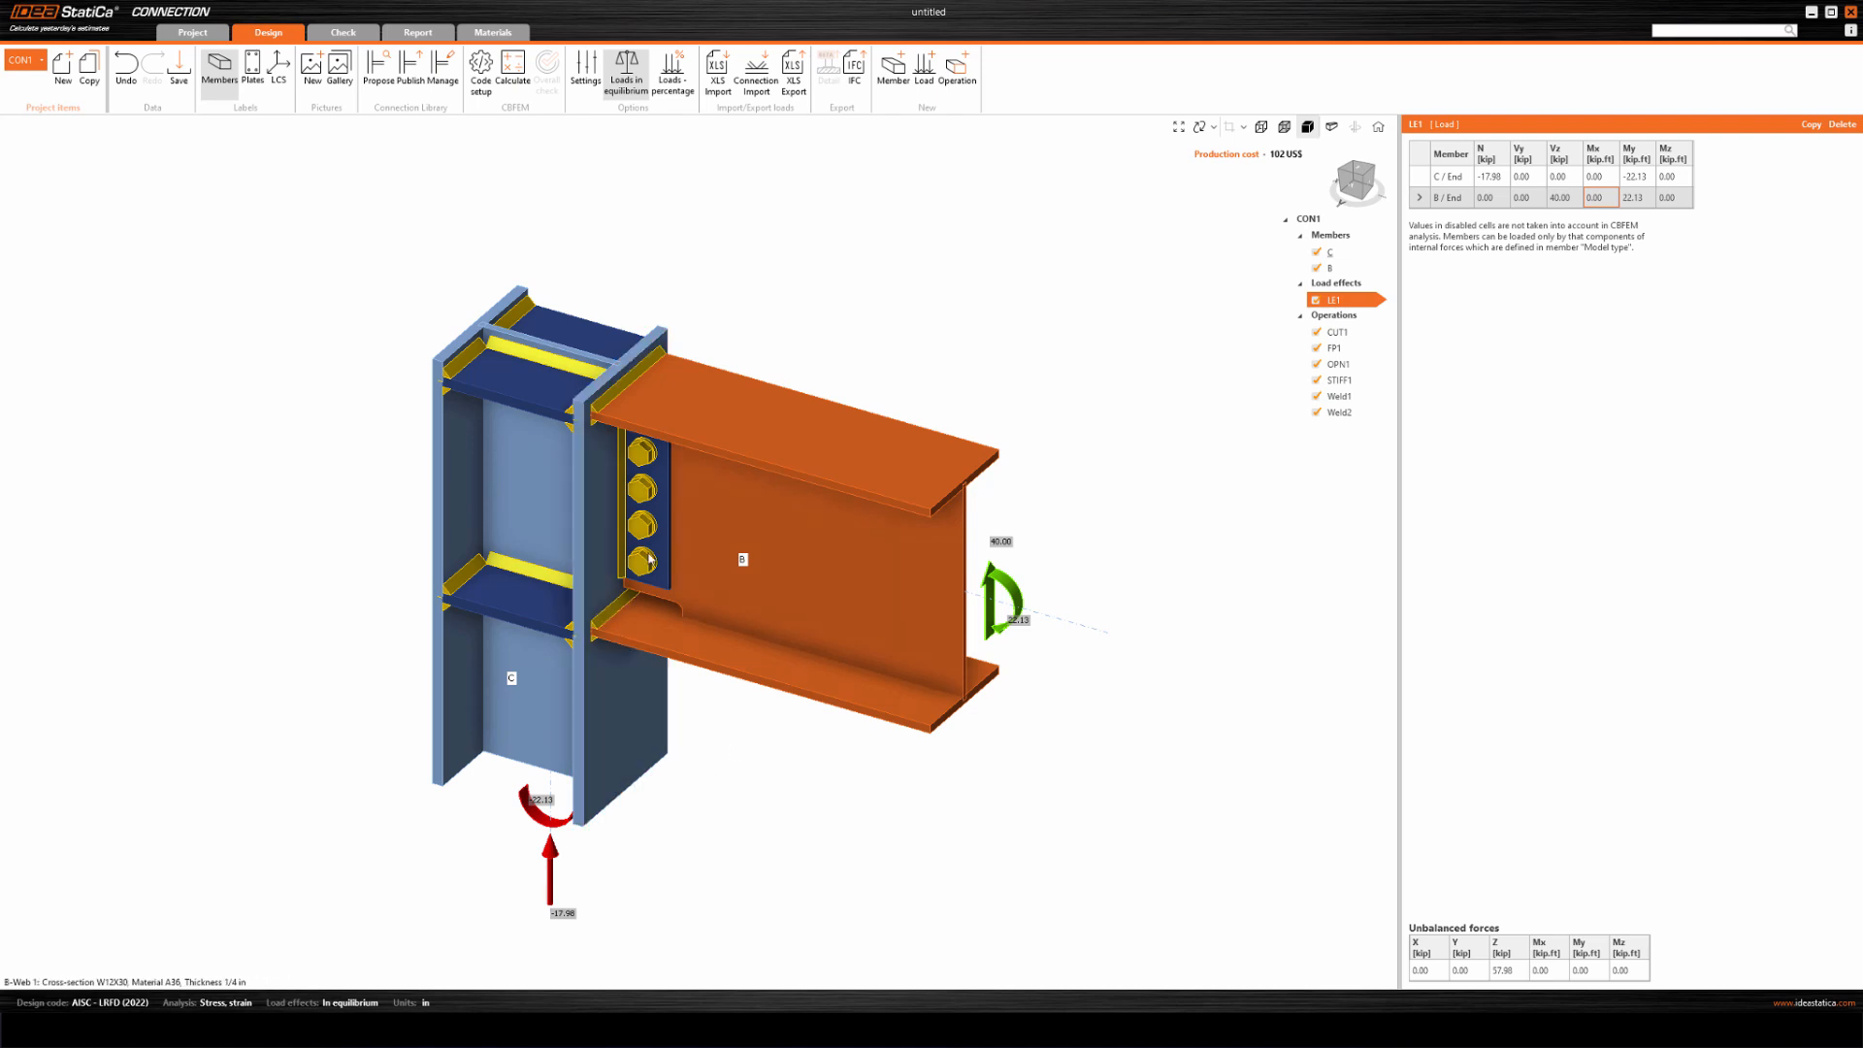
{"action": "middle_click_drag", "start_coordinate": [677, 573], "coordinate": [705, 580]}
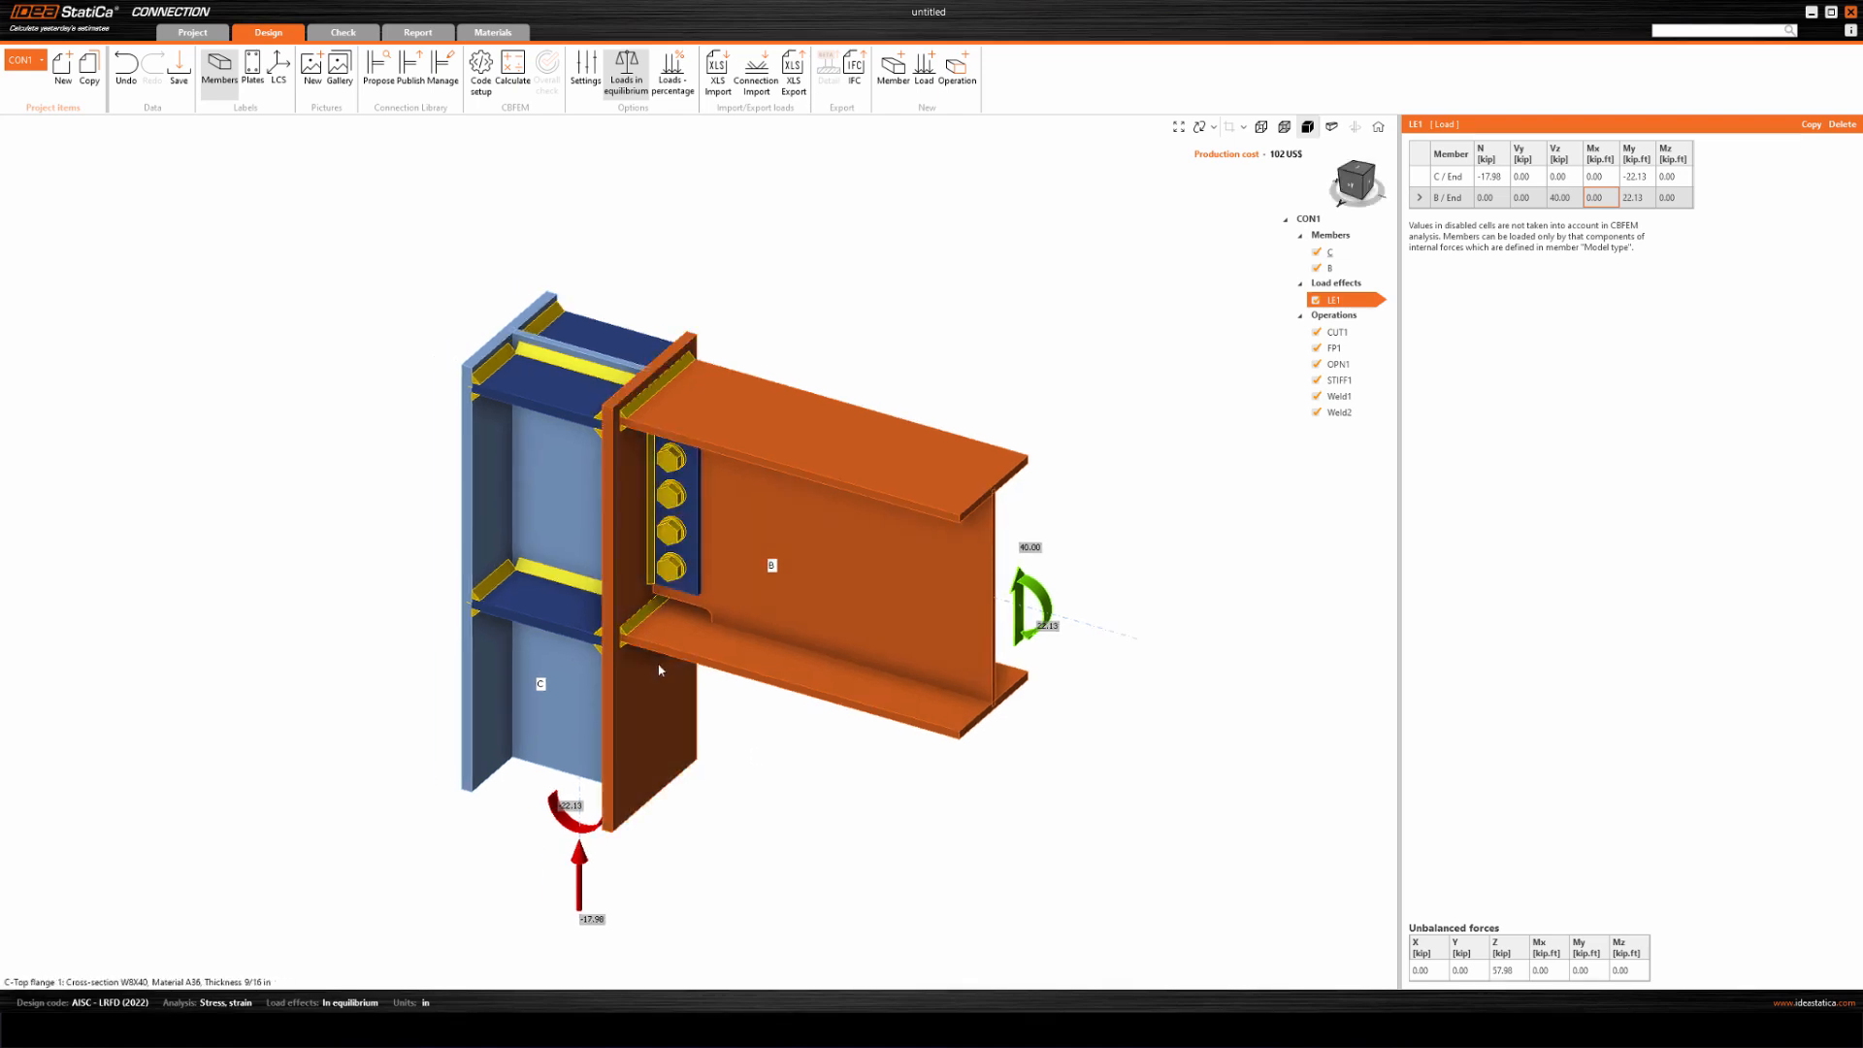
{"action": "middle_click_drag", "start_coordinate": [837, 784], "coordinate": [804, 773]}
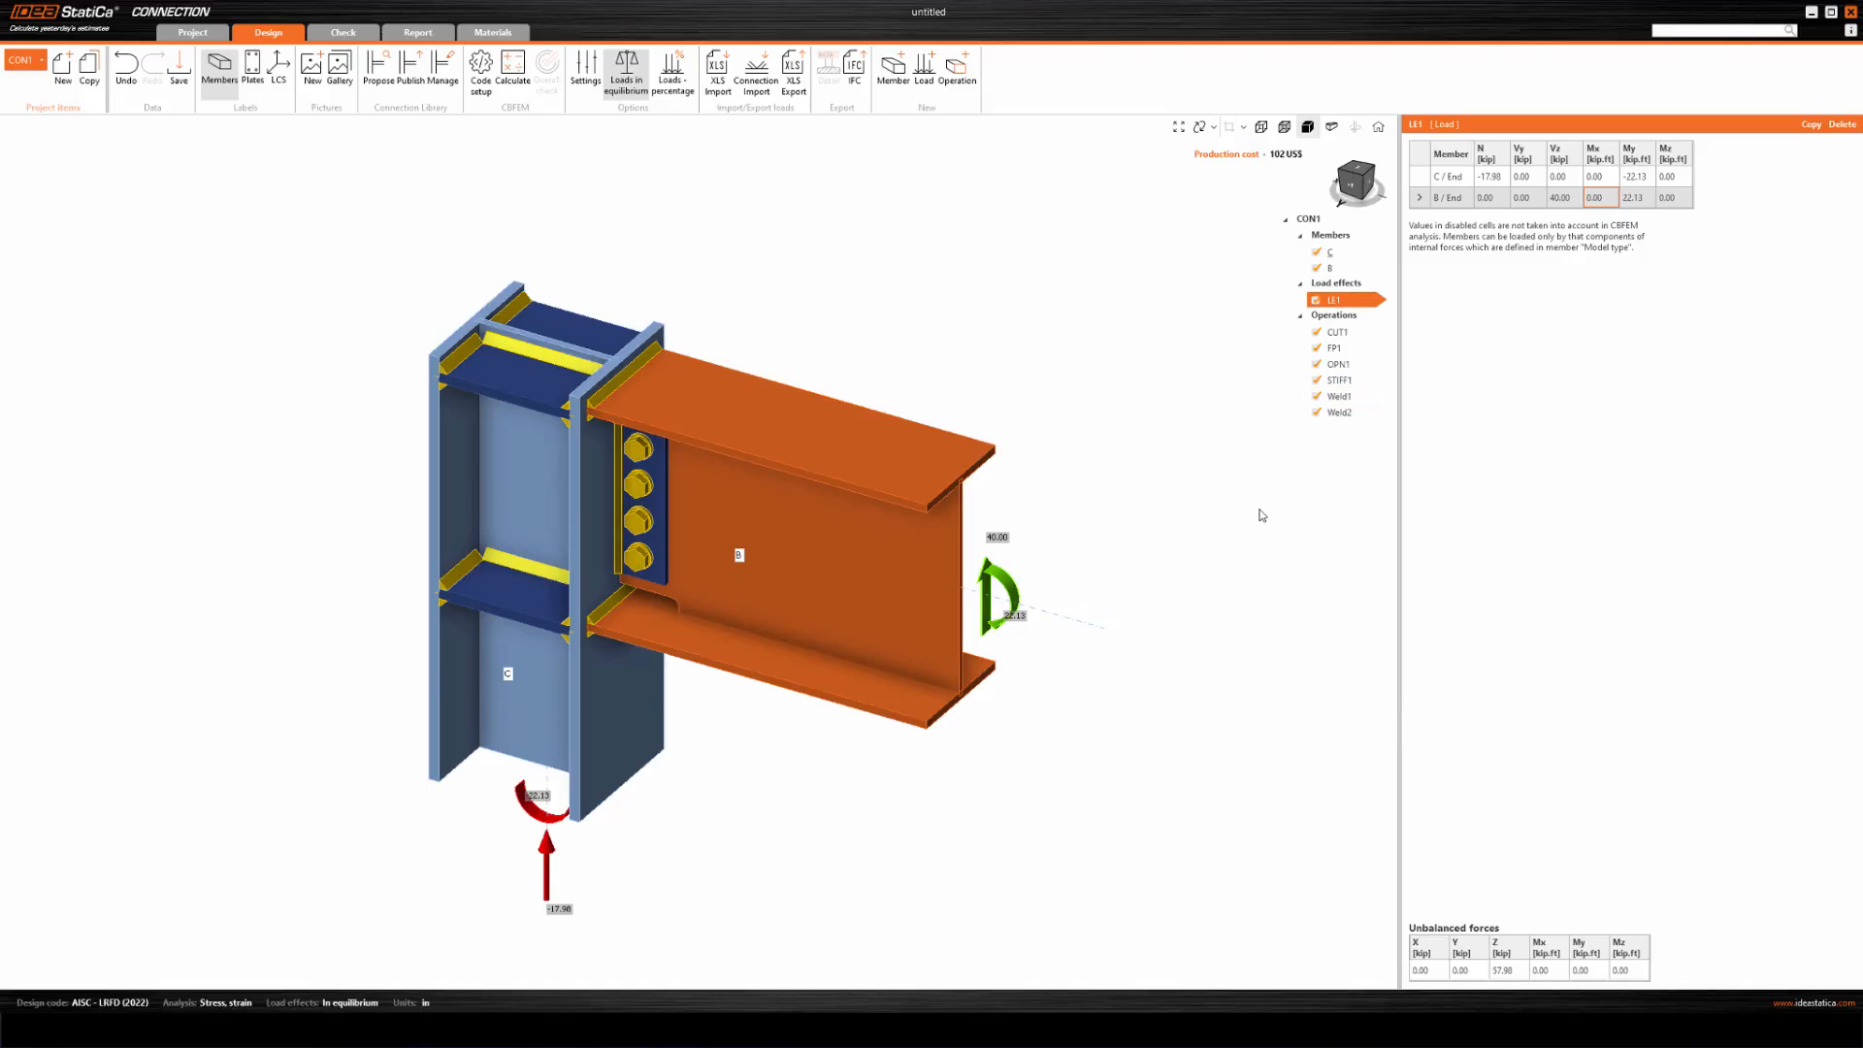
Change Weld1 and Weld2 together to partial joint penetration butt welds.
{"action": "left_click", "coordinate": [1339, 397]}
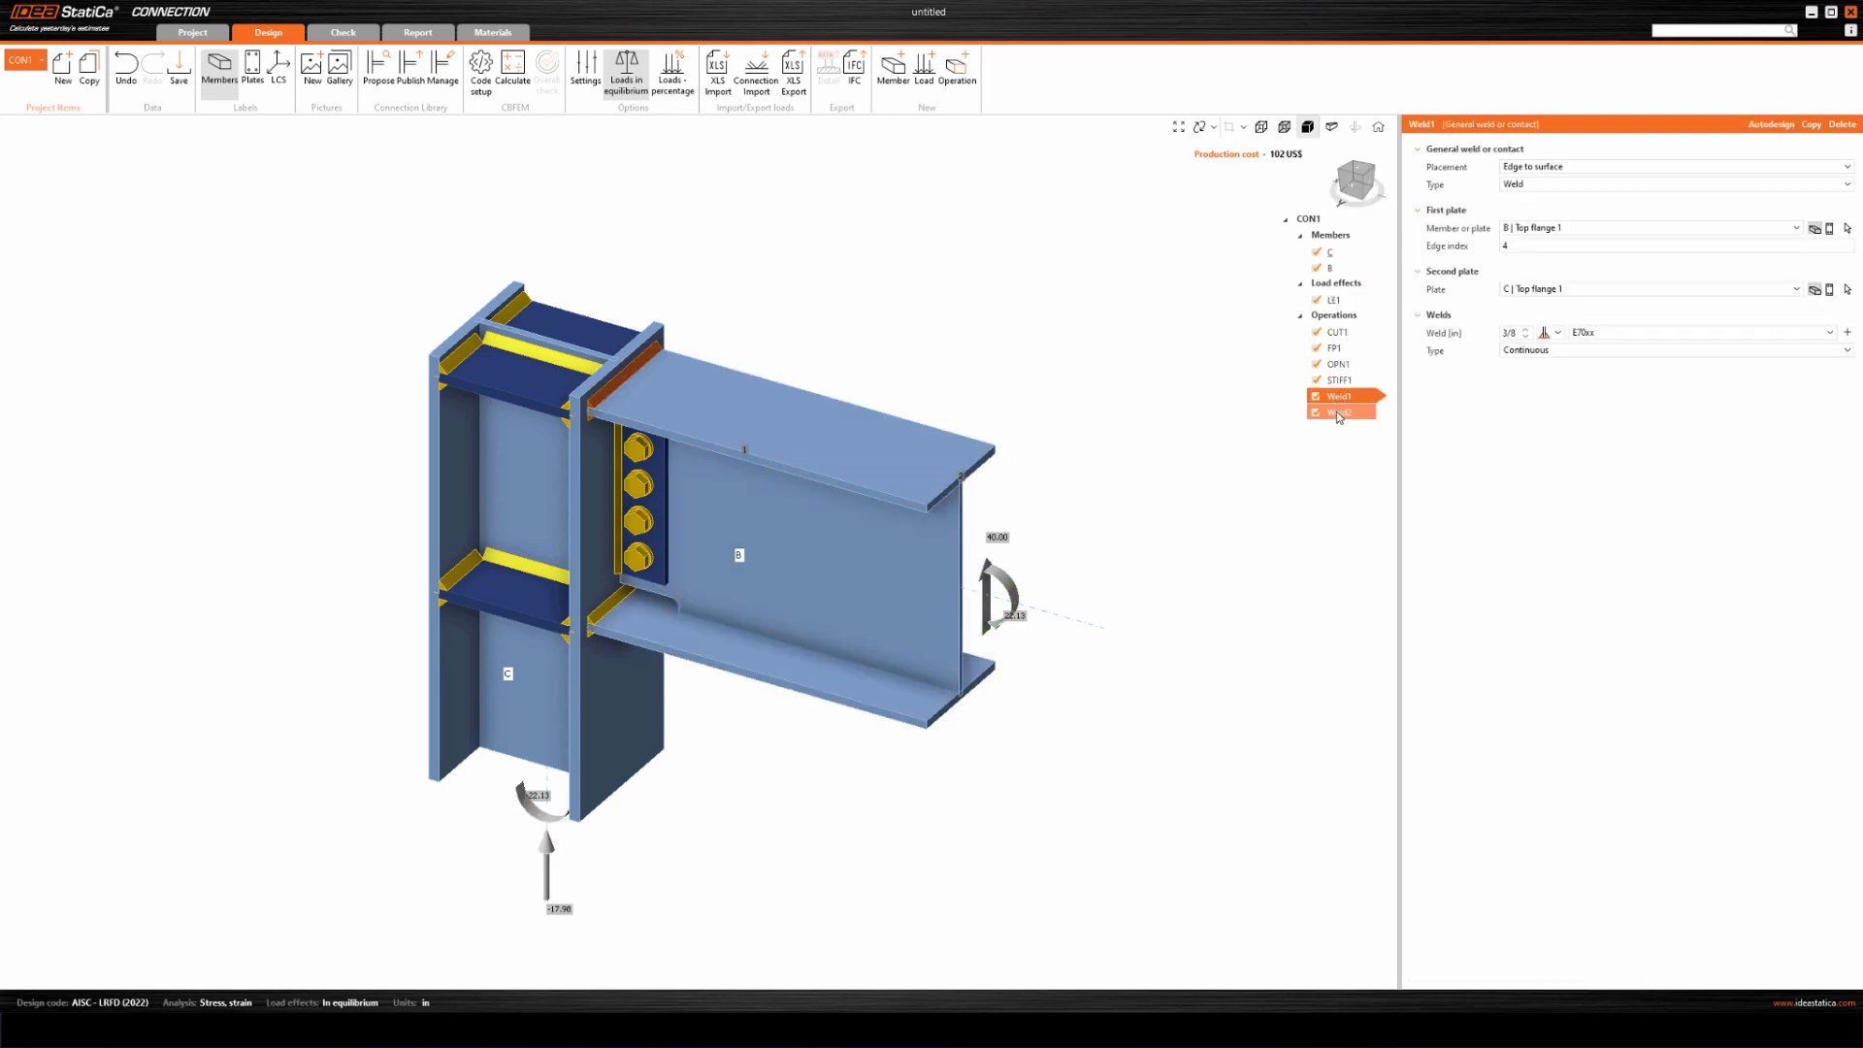
{"action": "left_click", "coordinate": [1347, 416], "text": "ctrl"}
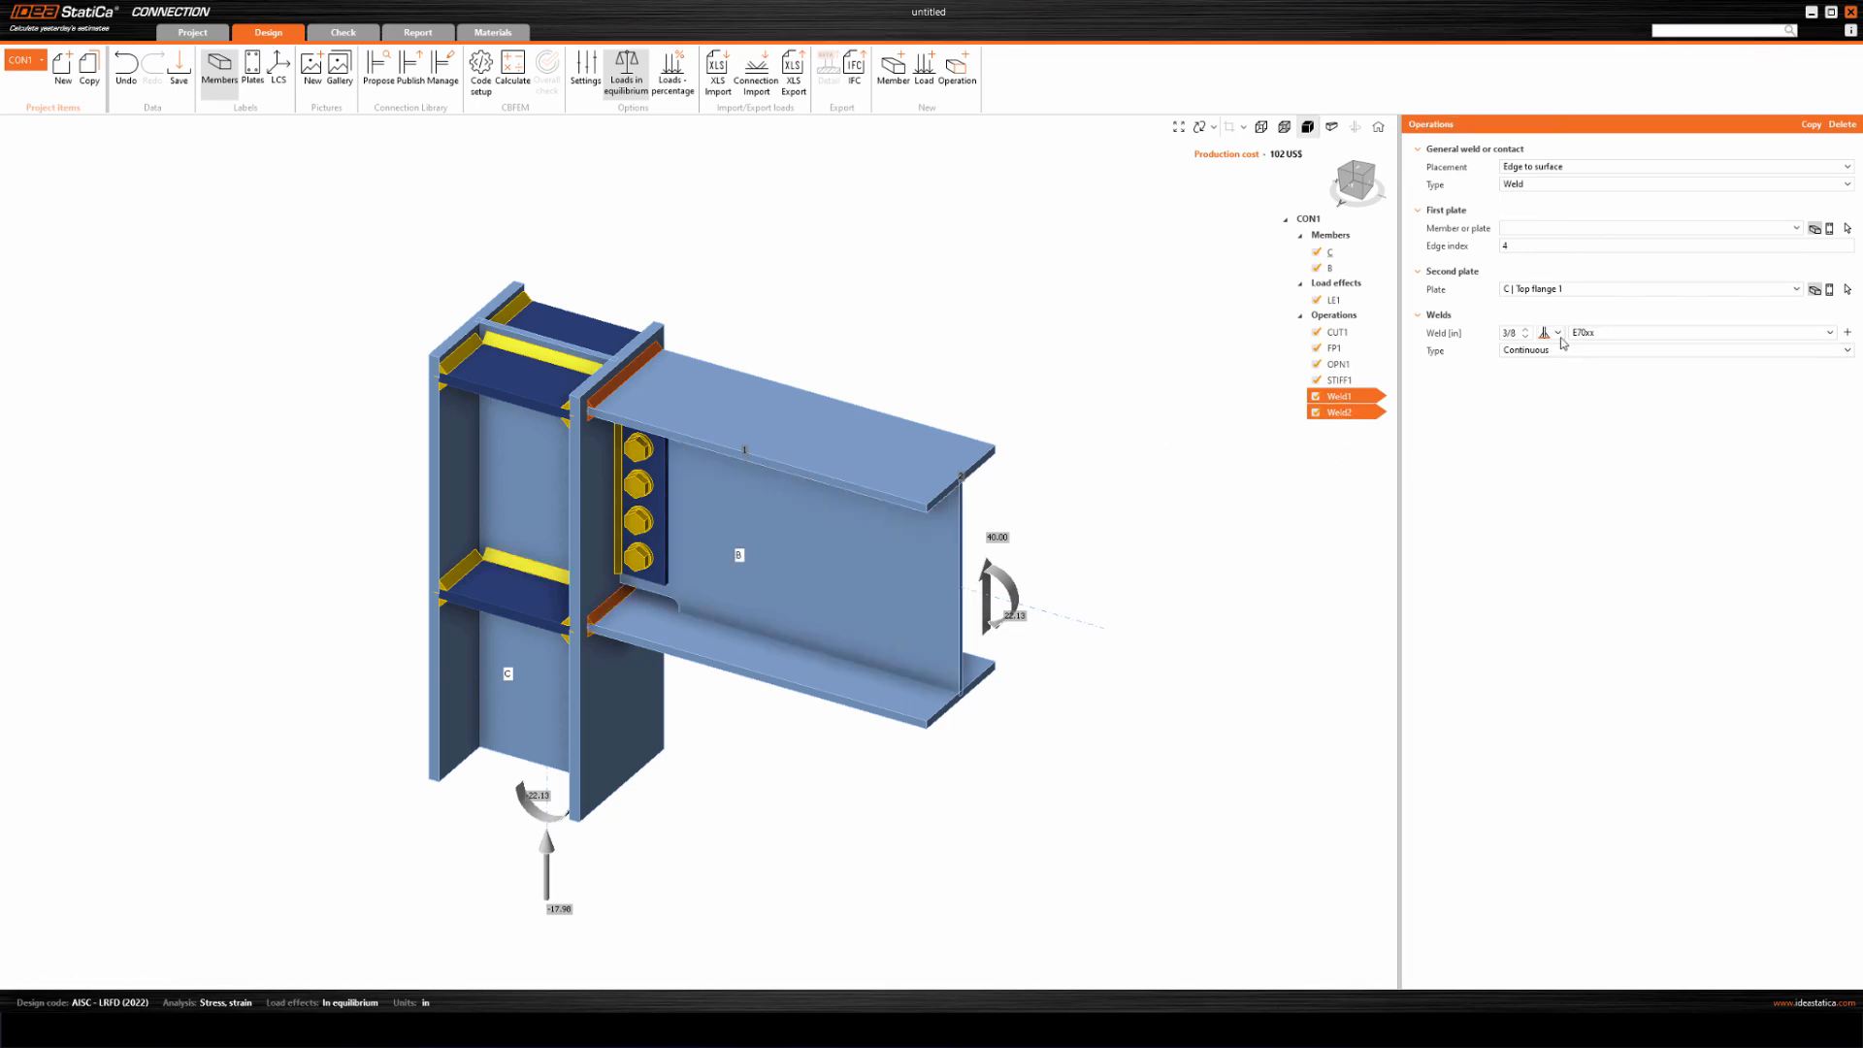
{"action": "left_click", "coordinate": [1559, 334]}
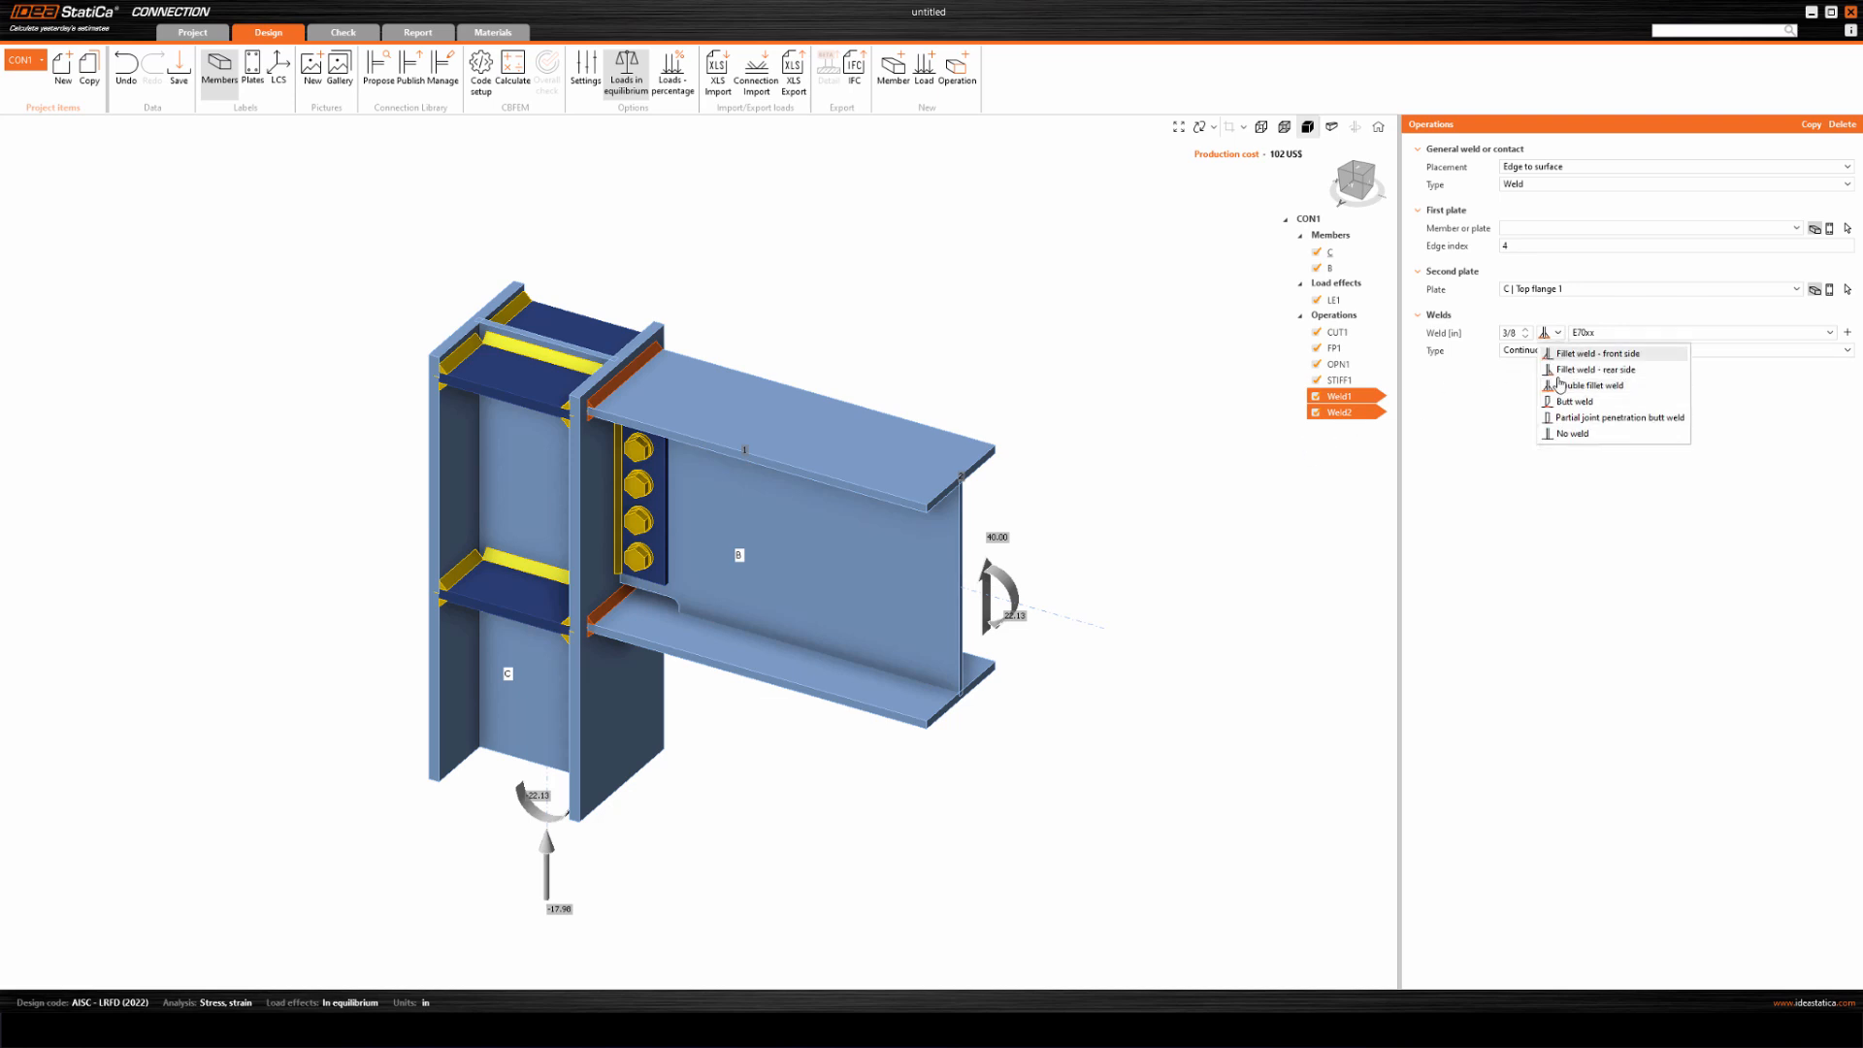
{"action": "left_click", "coordinate": [1557, 418]}
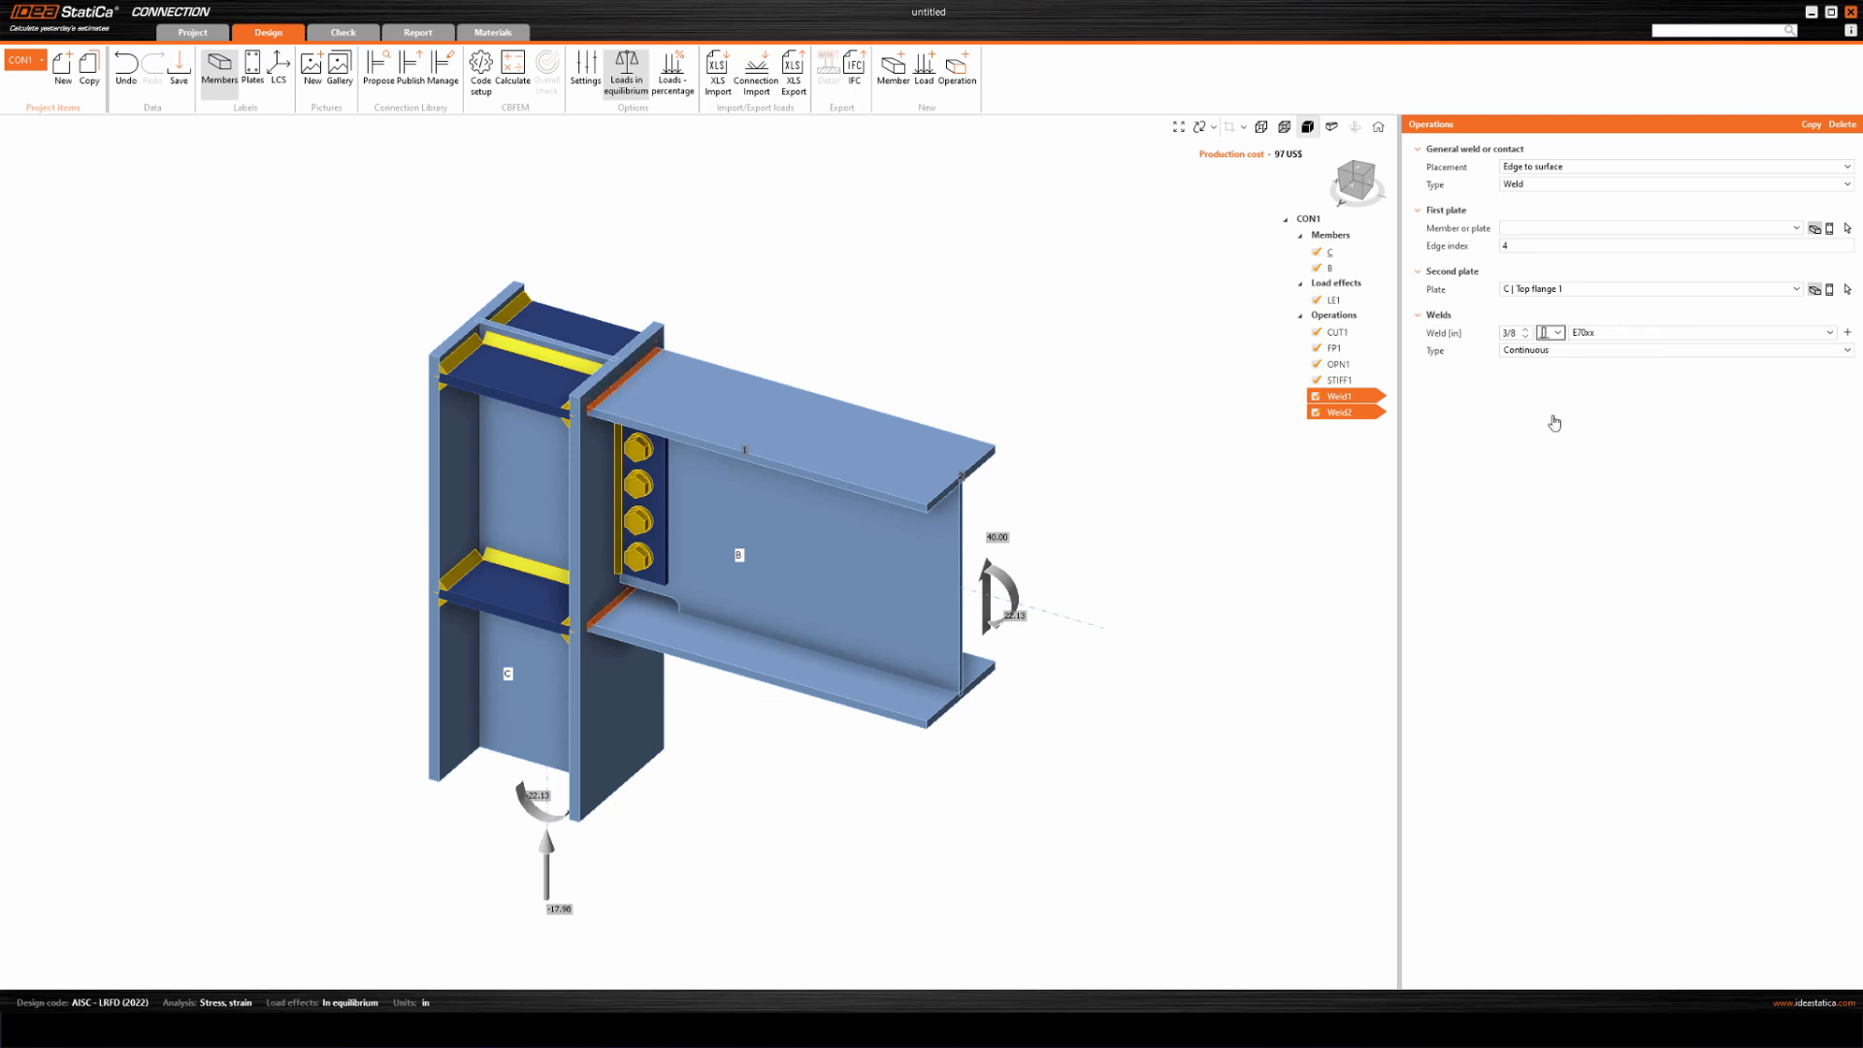